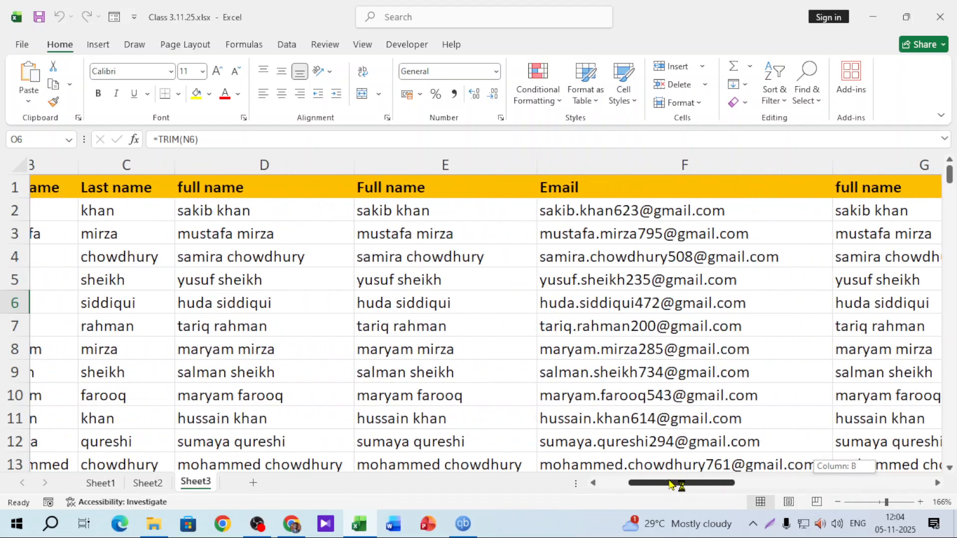
Examine the text-function examples on Sheet3, covering the trim and search columns and the test cells in columns R and T
left_click_drag(549, 210, 537, 433)
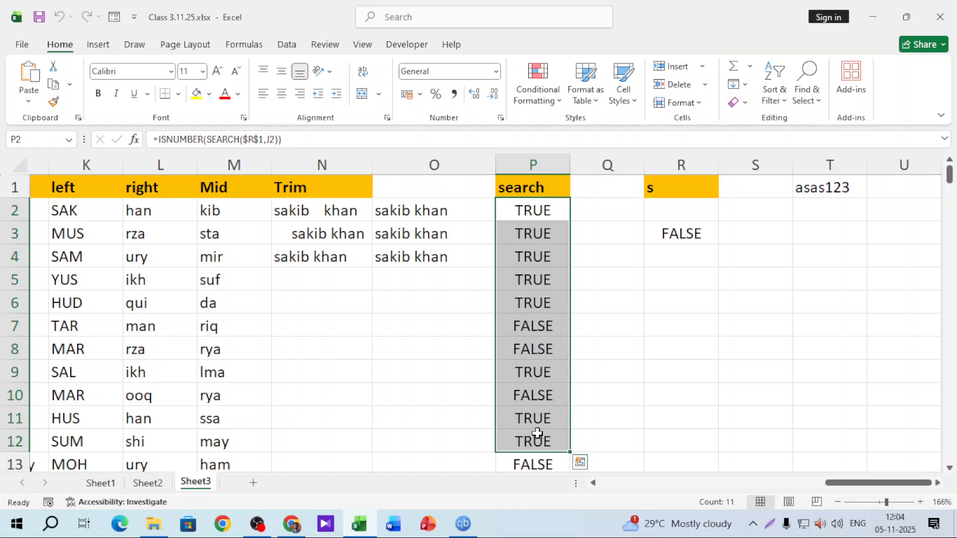
left_click(671, 322)
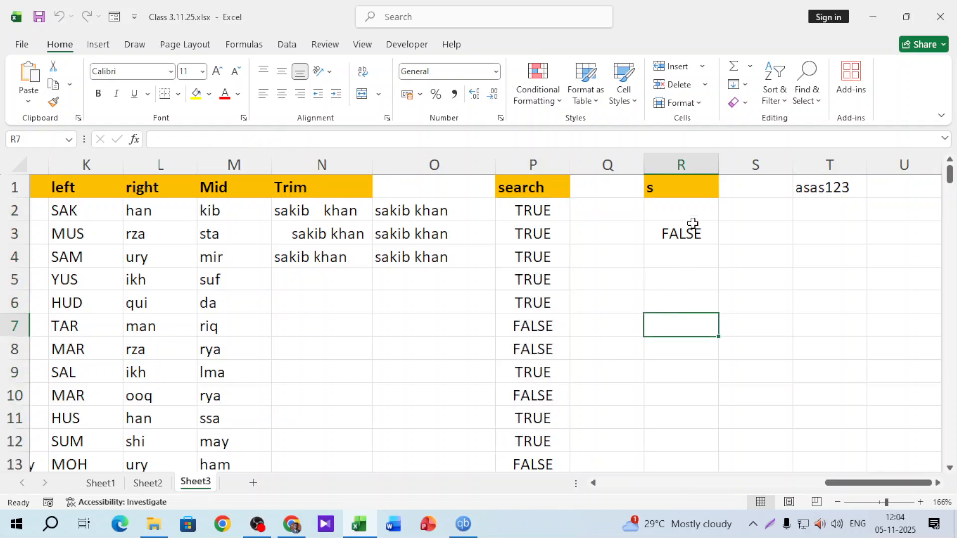
left_click(839, 189)
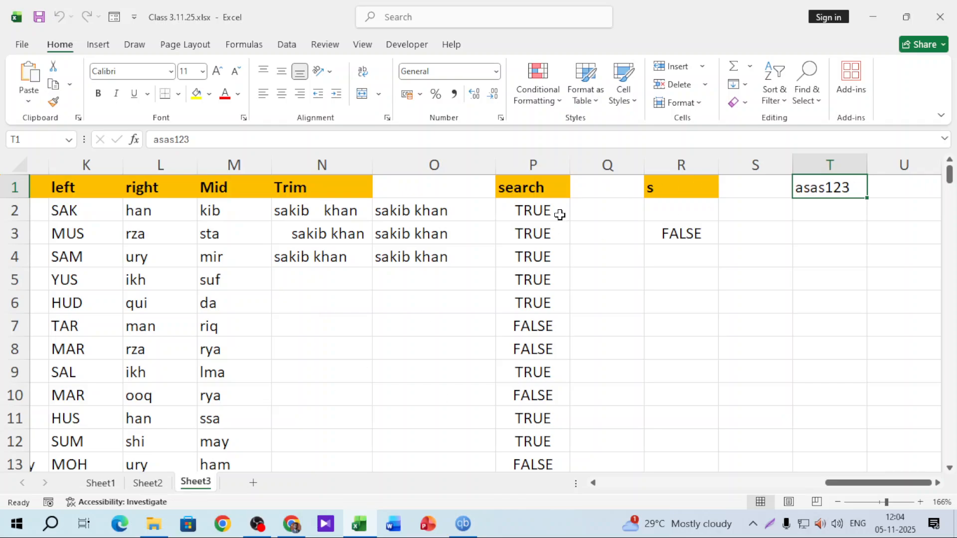
left_click_drag(296, 206, 609, 282)
left_click(687, 399)
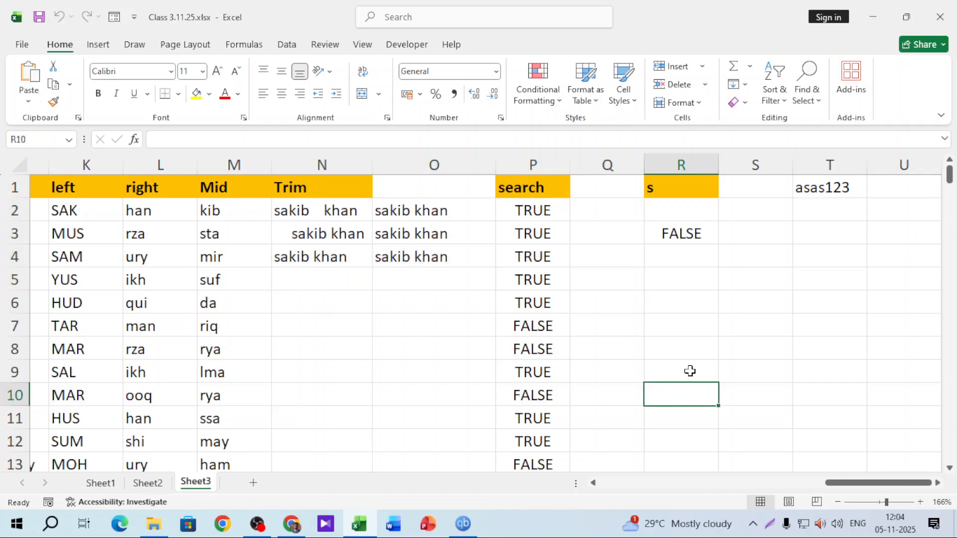
left_click_drag(669, 211, 685, 303)
left_click(835, 239)
left_click_drag(864, 484, 309, 422)
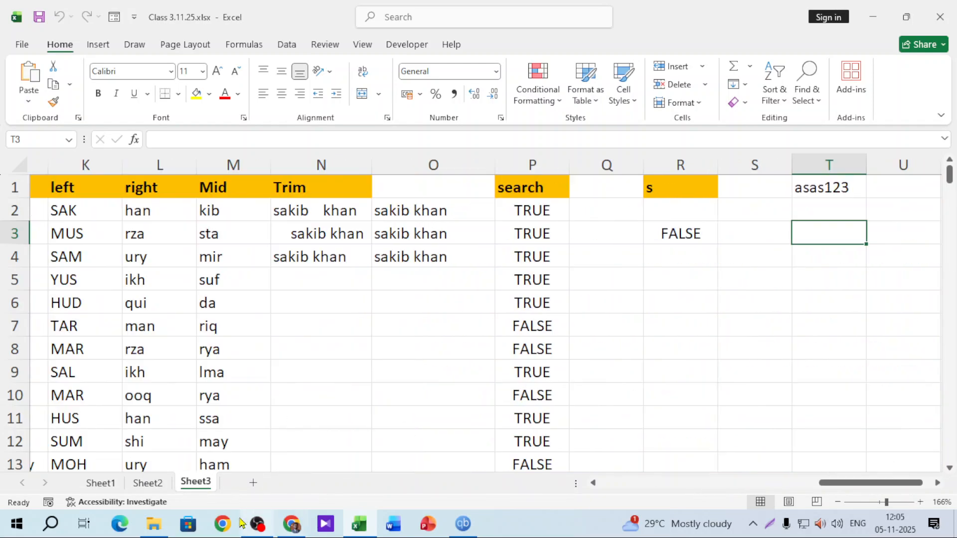
Switch to File Explorer, create a new Excel worksheet in the Batch 764 folder named "class 5.11.25", and open it
left_click(873, 17)
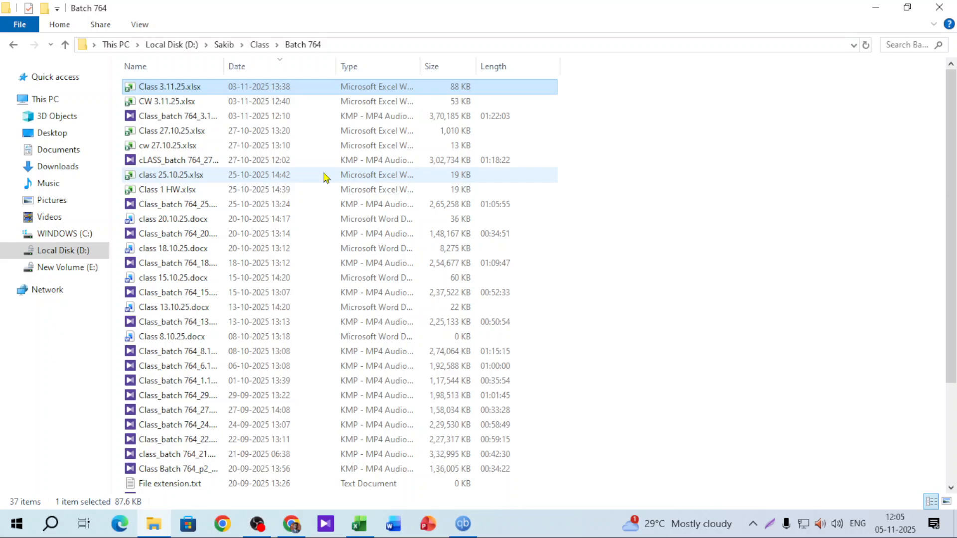
right_click(589, 132)
mouse_move(650, 310)
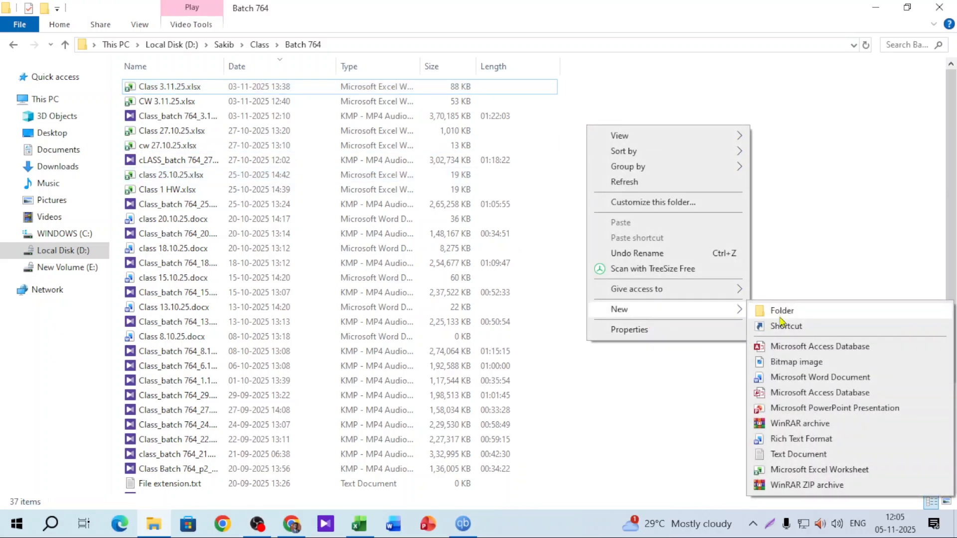
left_click(783, 470)
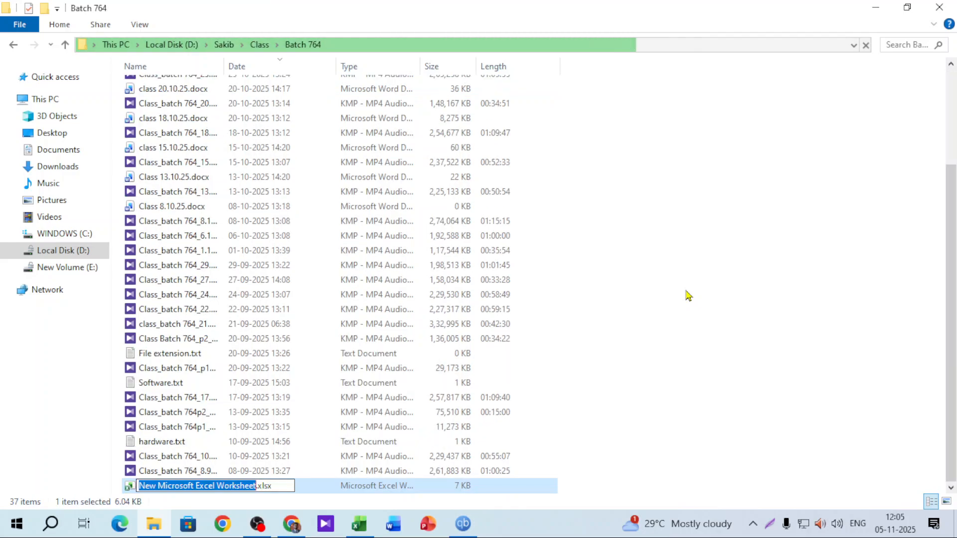
type("class ")
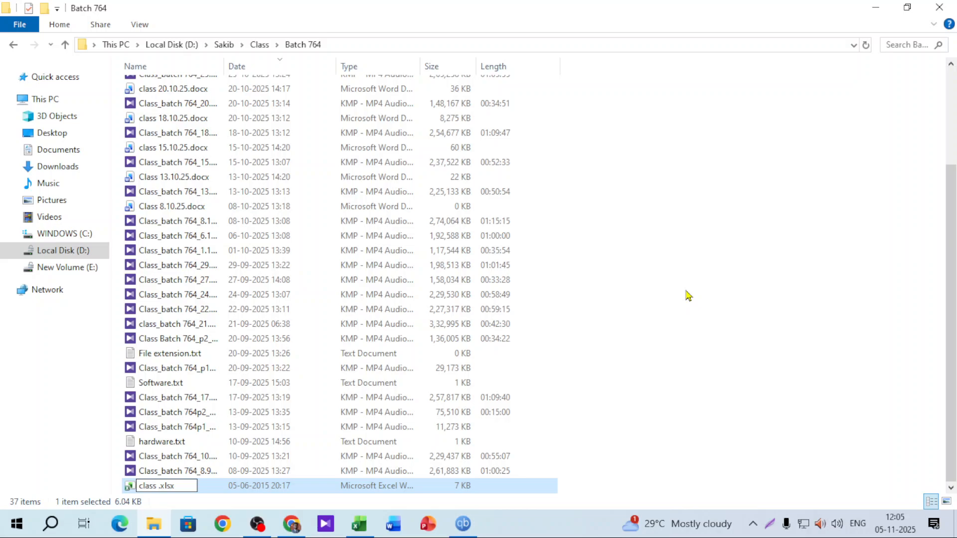
type("5.11.25")
key("Return")
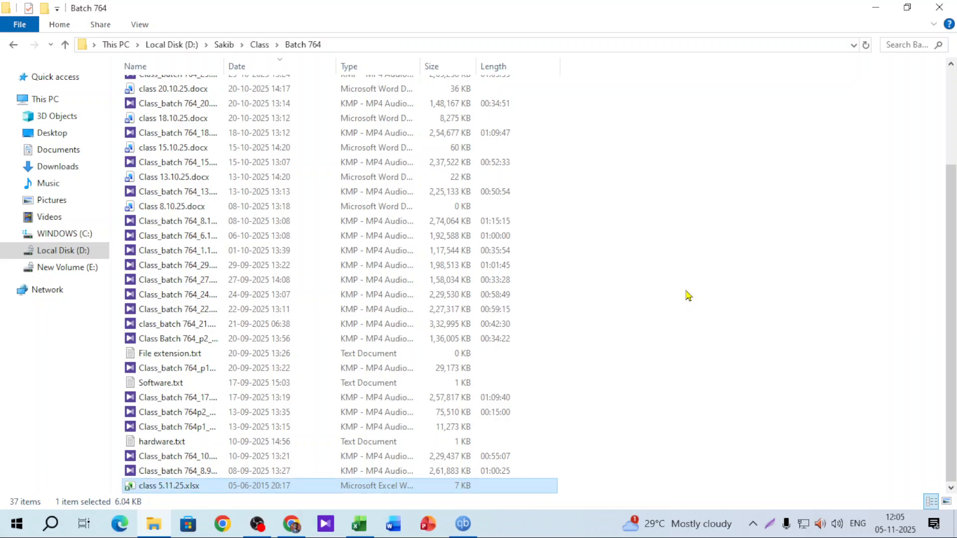
key("Return")
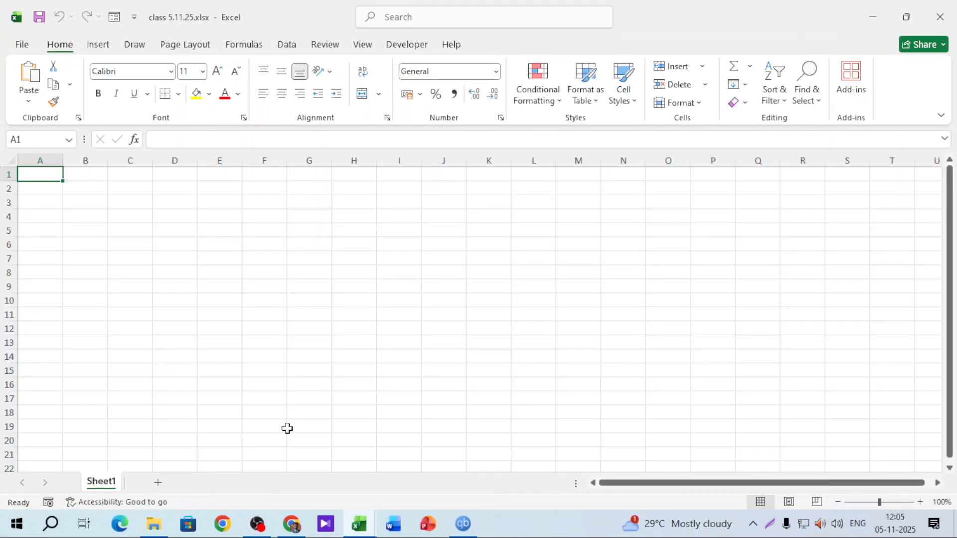
Open CW 3.11.25.xlsx from the Batch 764 folder to check its customer sales table, and close the workbook
left_click(146, 524)
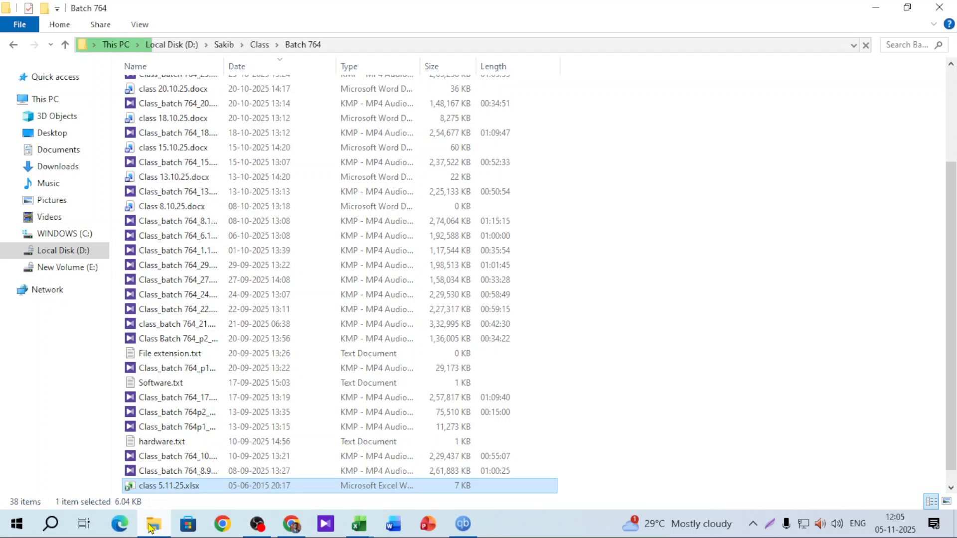
scroll(213, 318, "up", 3)
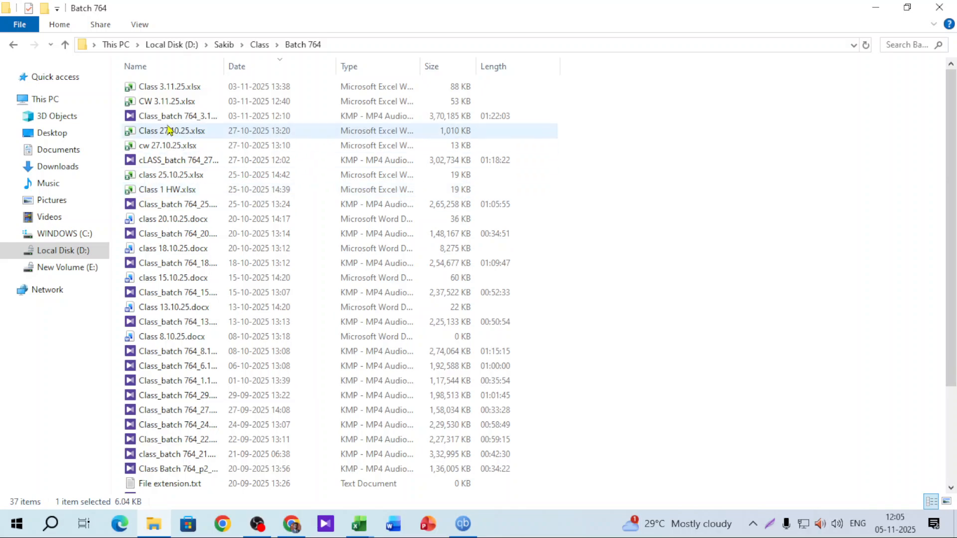
double_click(180, 103)
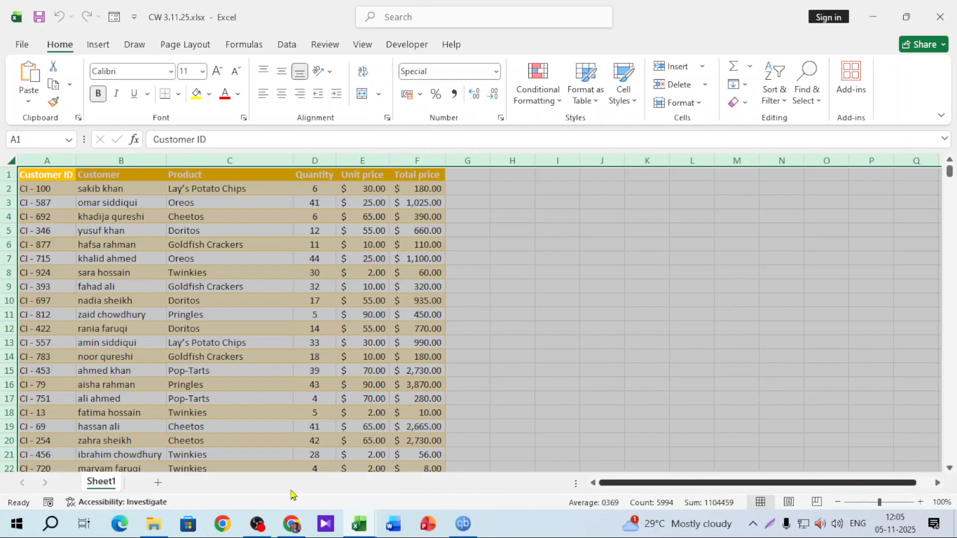
left_click(647, 413)
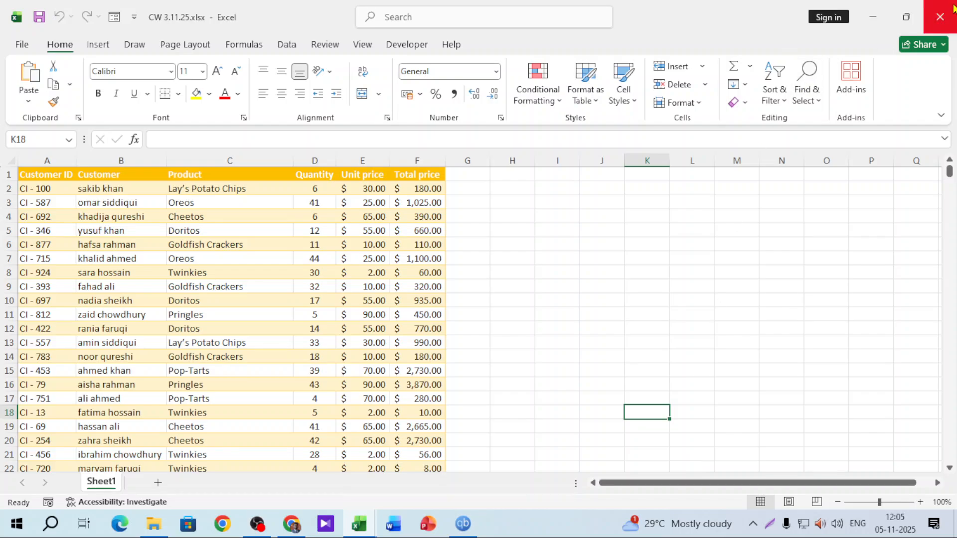
left_click(941, 16)
left_click(948, 15)
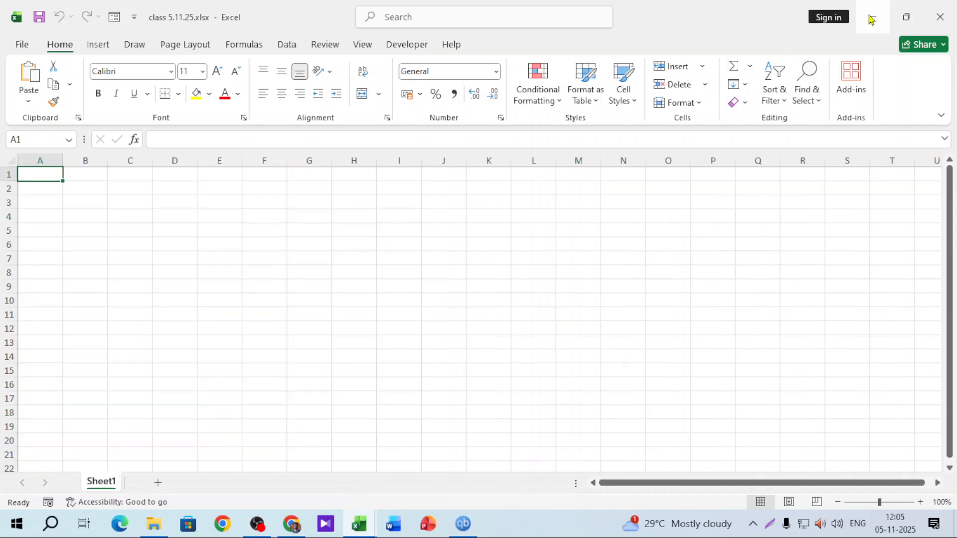
Browse in File Explorer from Local Disk (D:) to the Class folder
left_click(63, 252)
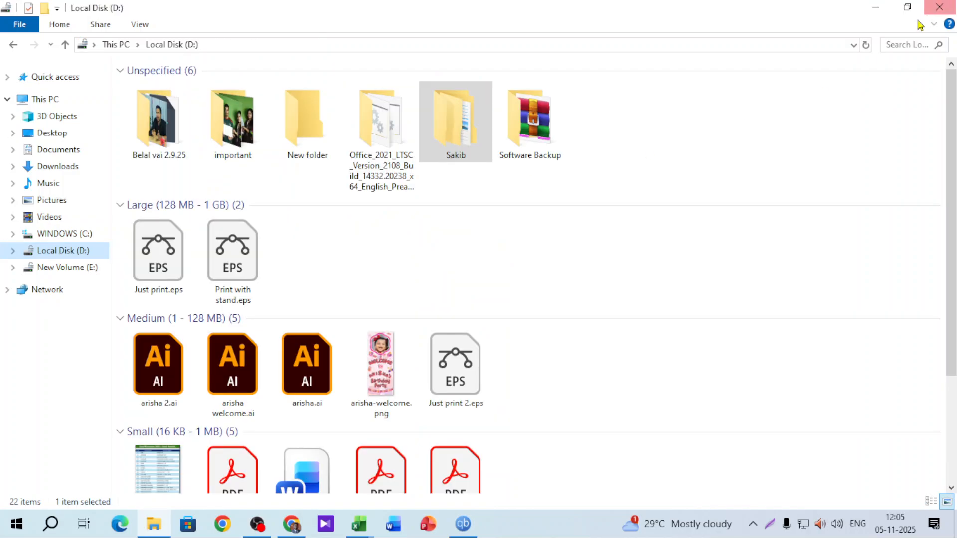
left_click(909, 44)
left_click(462, 134)
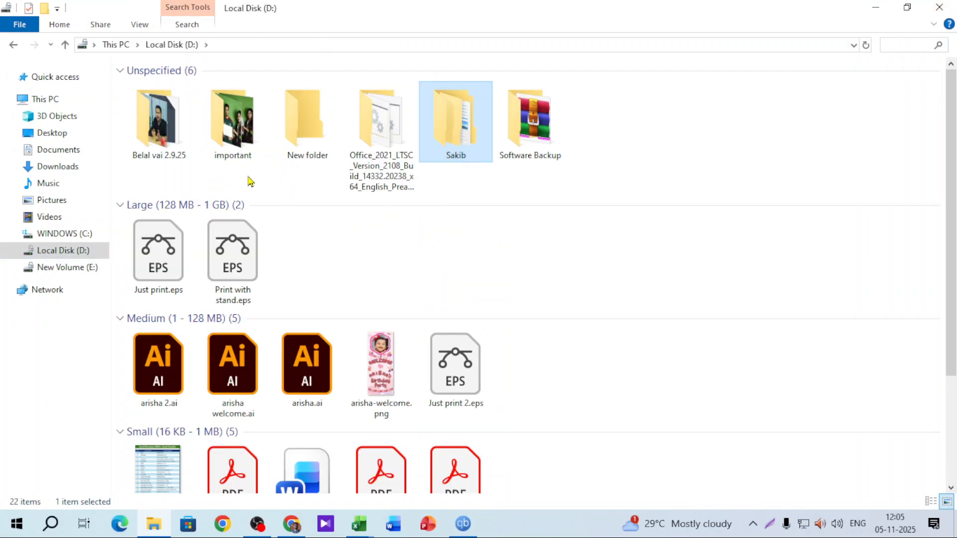
key("Return")
double_click(237, 117)
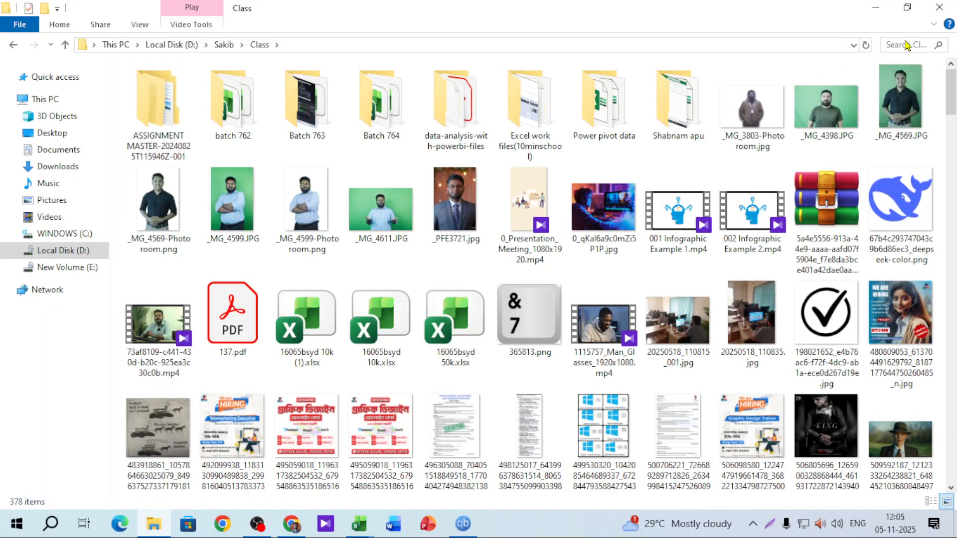
Search the Class folder for "wal" and then "shop", and open shopping mall data.xlsx in Excel
left_click(906, 44)
type("wal")
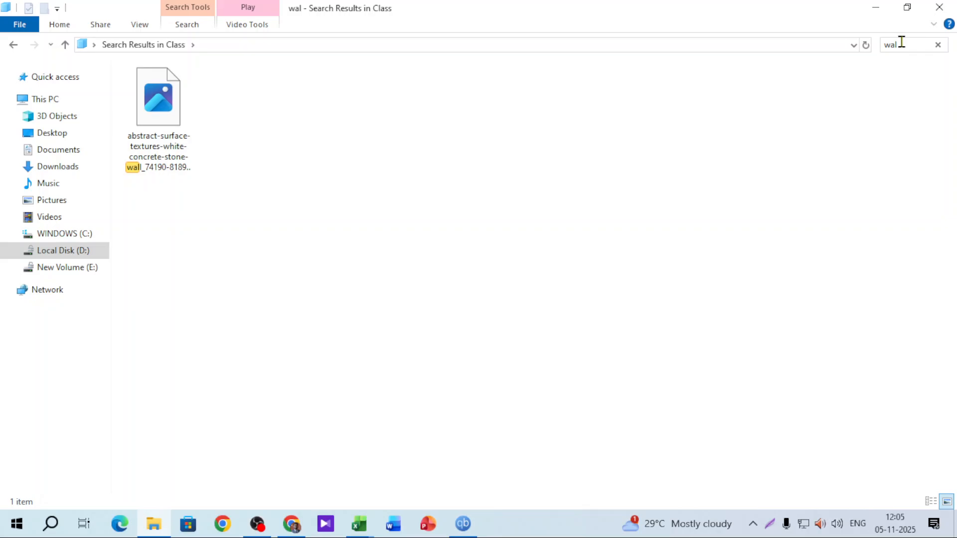
left_click(912, 45)
type("shop")
double_click(145, 100)
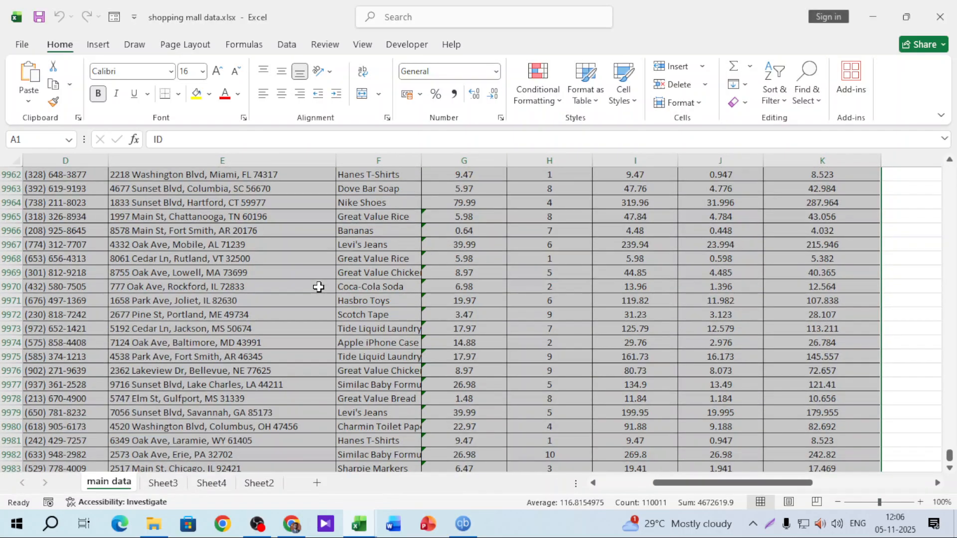
Copy the whole data table from the main data sheet and paste it at cell A1 of class 5.11.25.xlsx
right_click(319, 287)
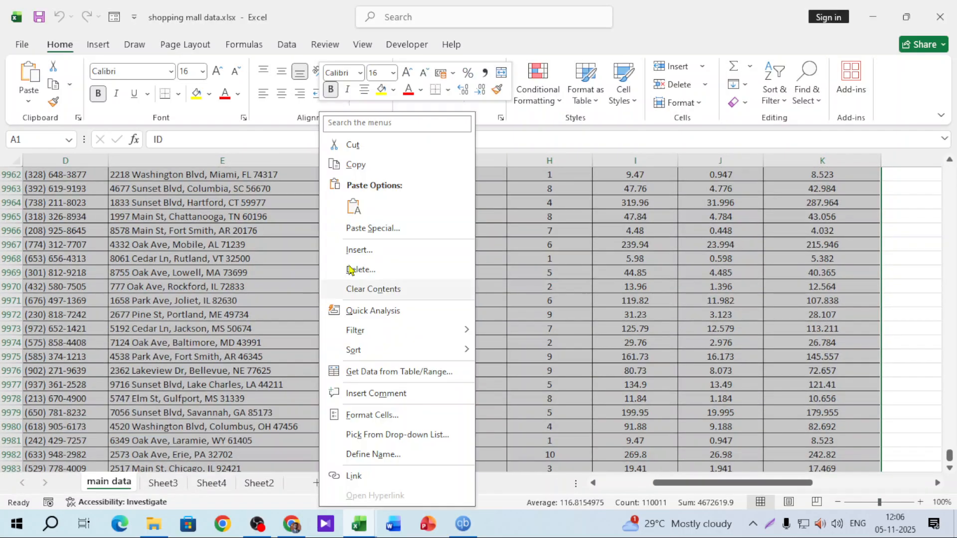
left_click(349, 165)
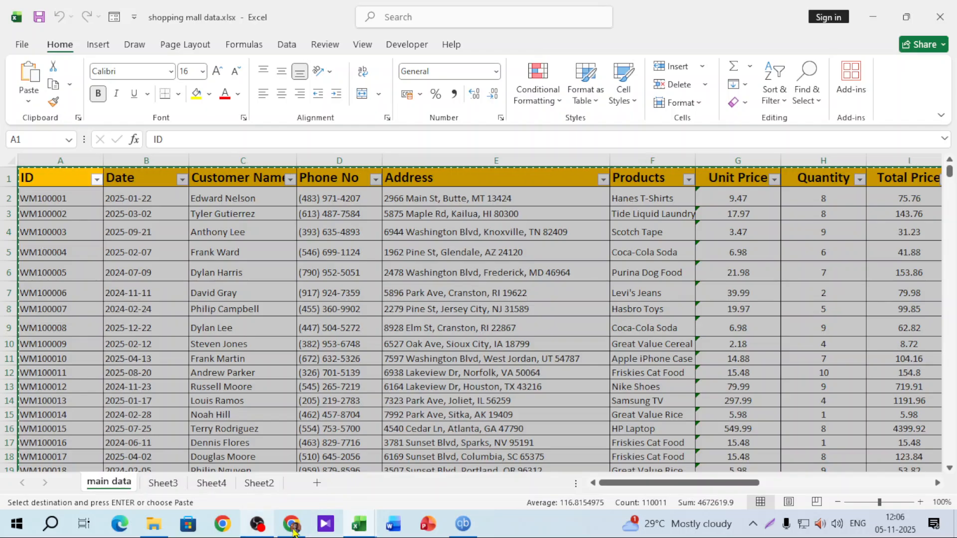
left_click(359, 524)
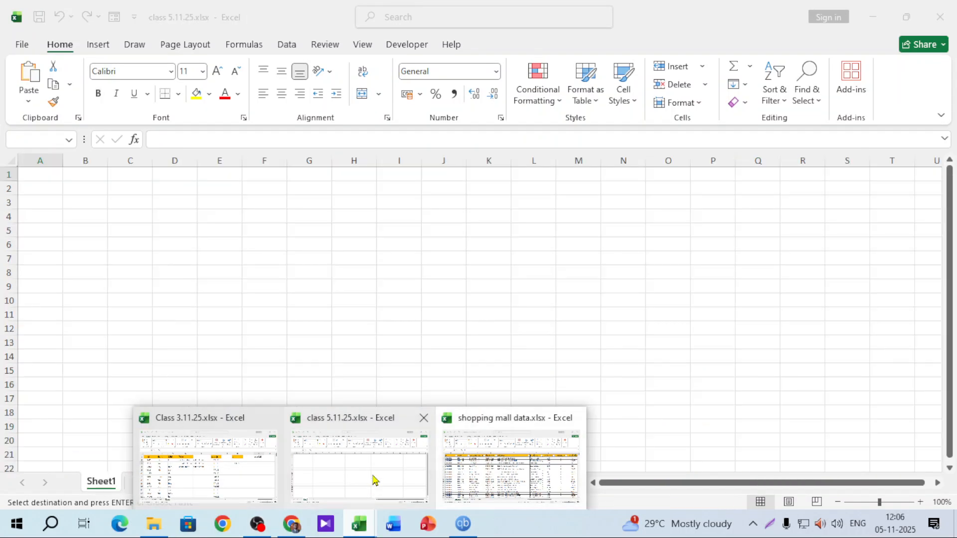
left_click(372, 483)
right_click(46, 175)
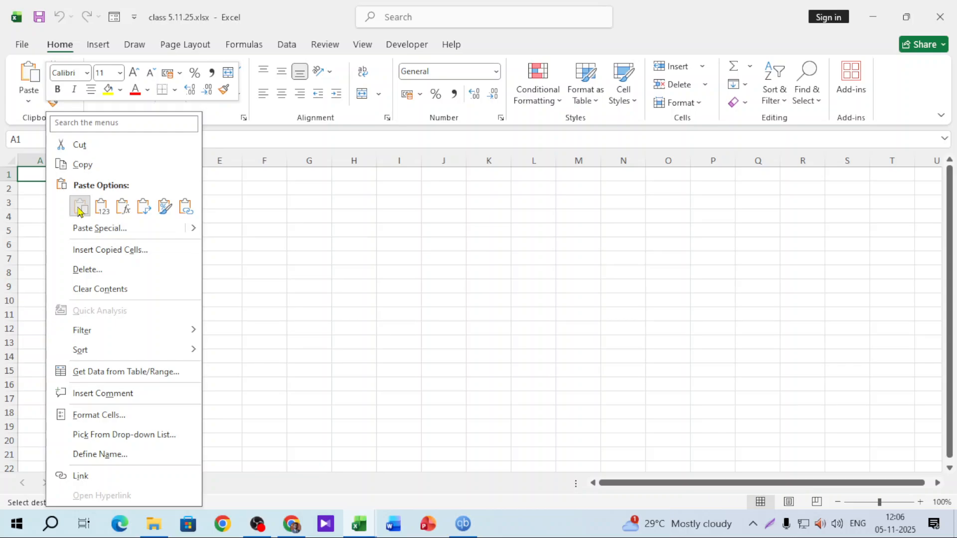
left_click(79, 206)
Autofit the column widths of the entire sheet to the pasted data
left_click(636, 228)
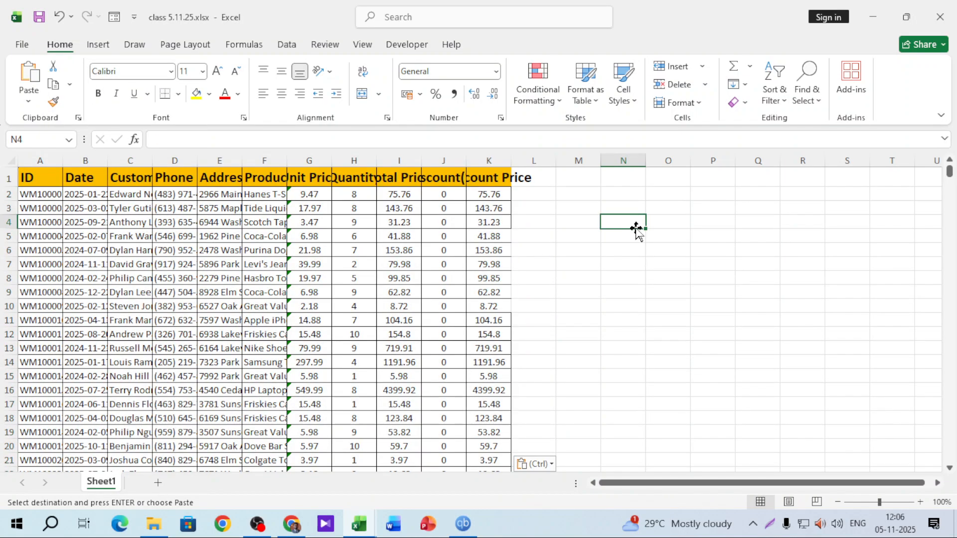
left_click(10, 160)
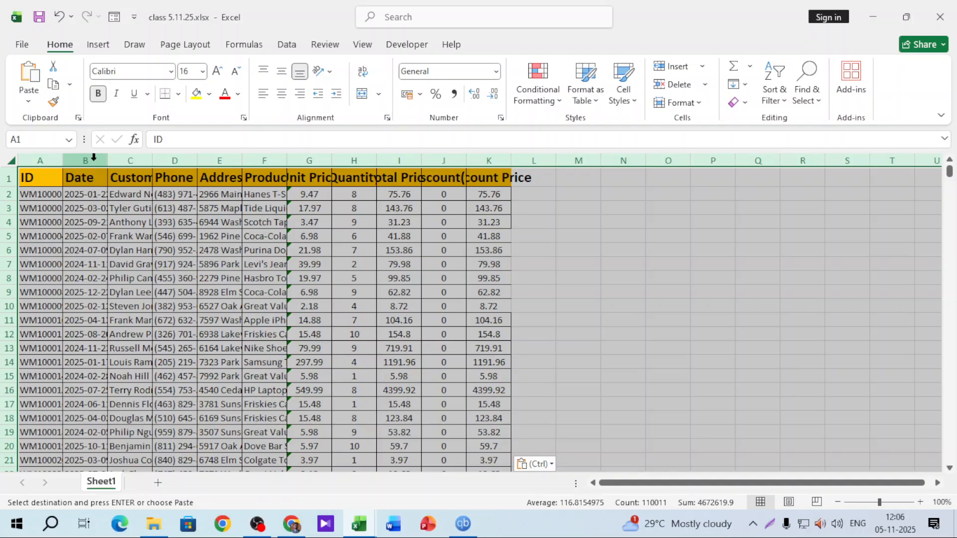
double_click(107, 160)
Convert all Unit Price values from G2 down to the end of the column from text to numbers
left_click(695, 265)
key("Up")
key("Up")
key("Up")
key("Up")
key("Up")
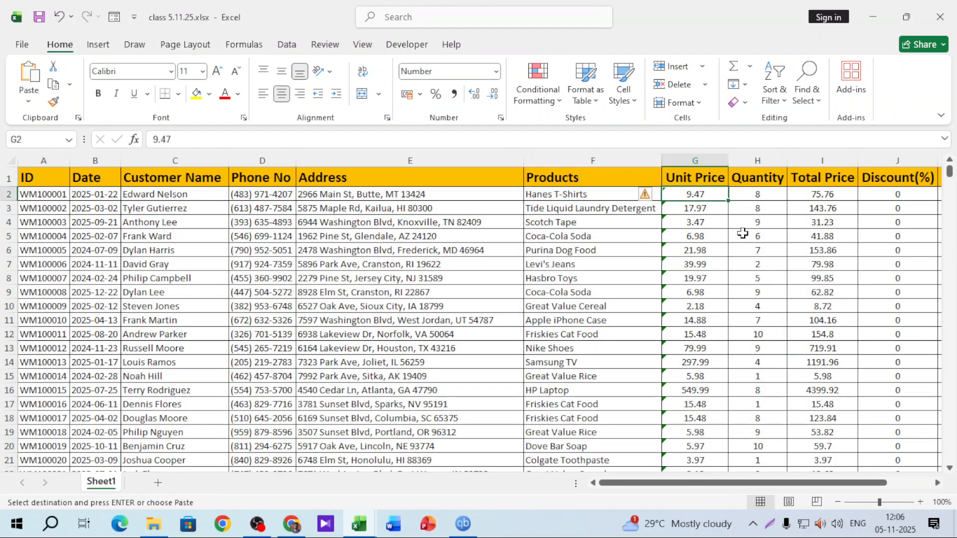
key("ctrl+shift+Down")
key("ctrl+BackSpace")
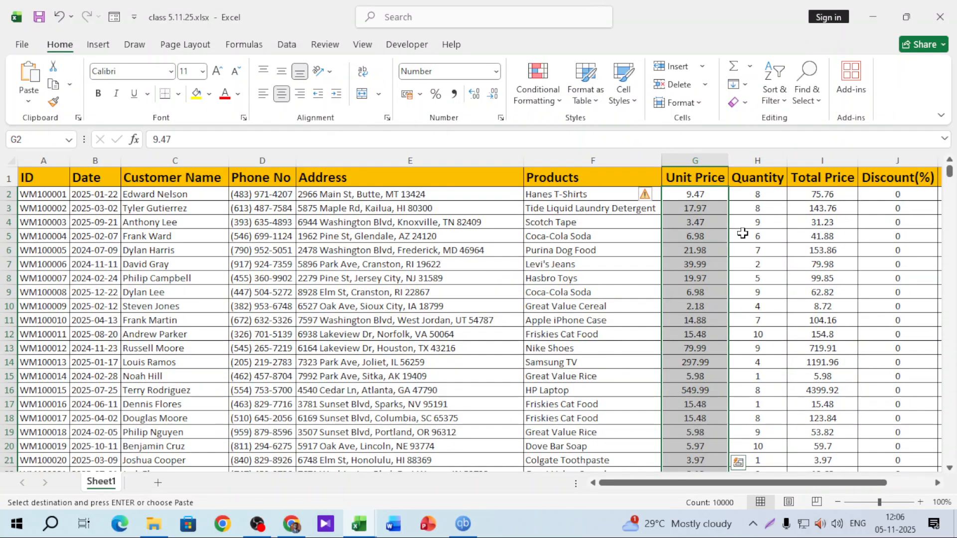
left_click(648, 199)
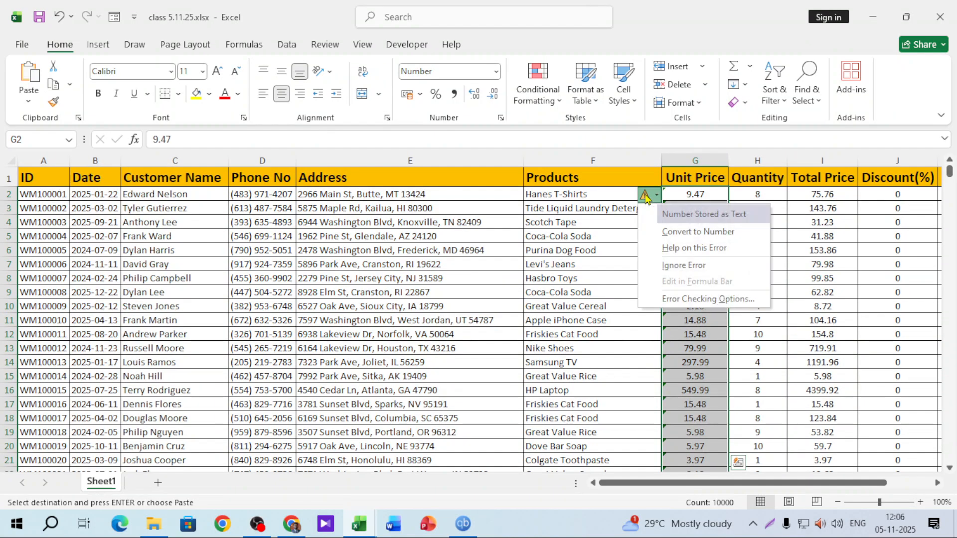
left_click(696, 230)
Apply all borders to cells K5:K10 in the Discount Price column
left_click_drag(794, 485, 956, 494)
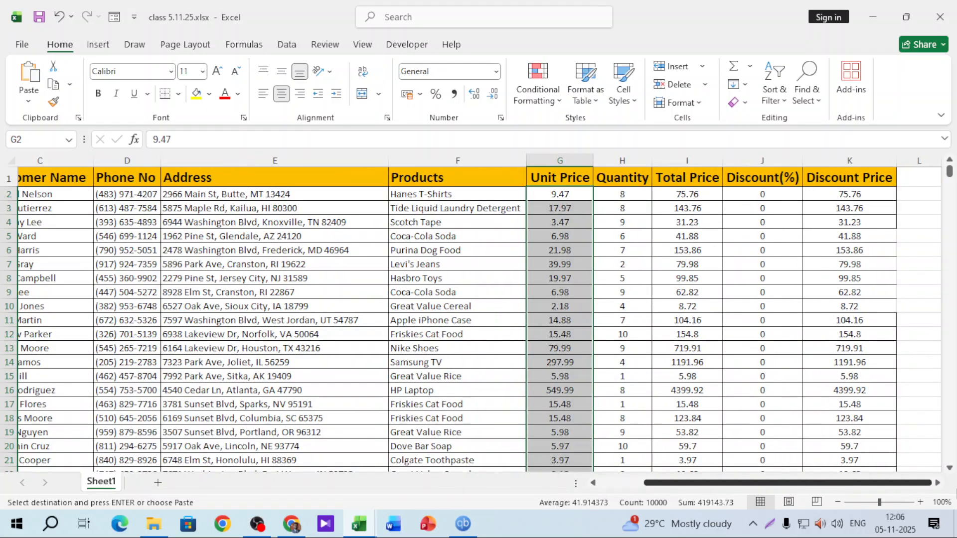
left_click(796, 198)
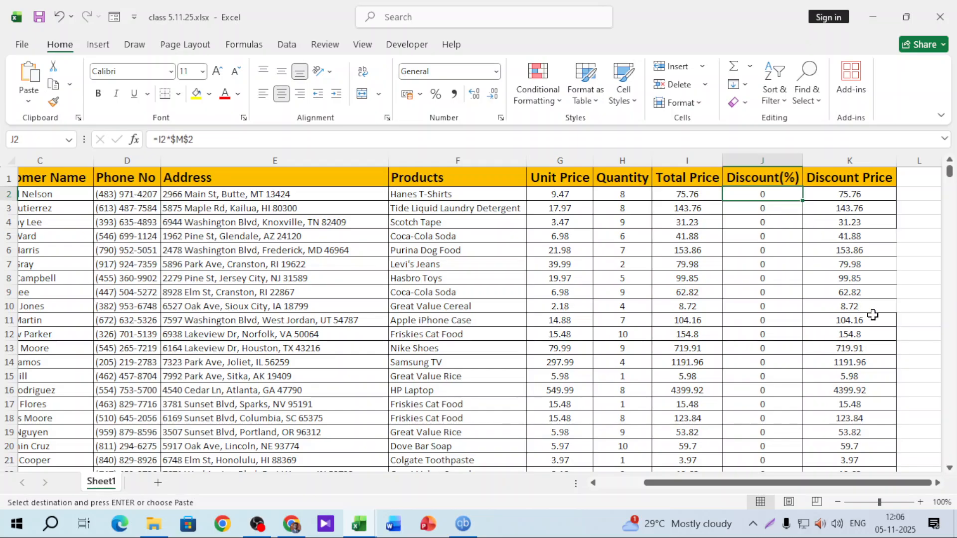
left_click_drag(876, 237, 872, 306)
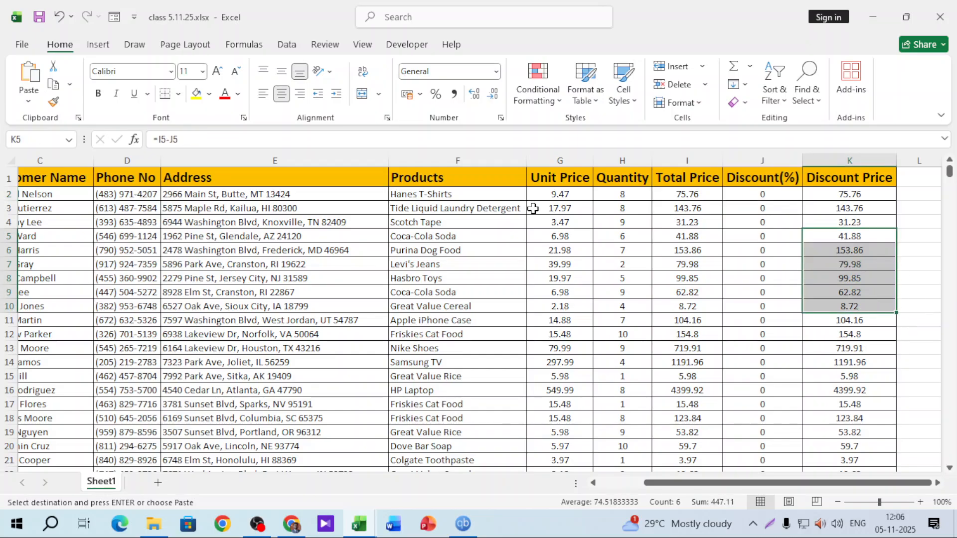
left_click(178, 93)
left_click(245, 234)
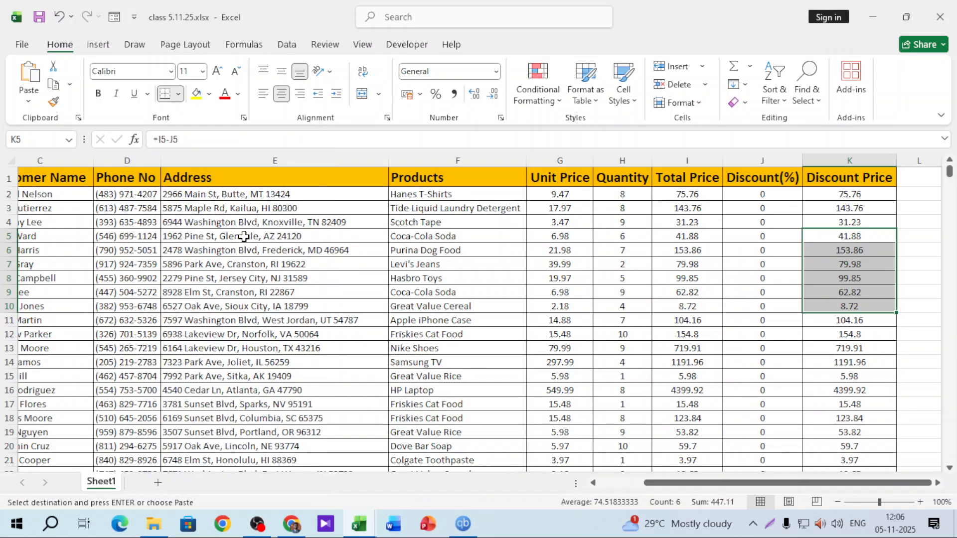
left_click(850, 377)
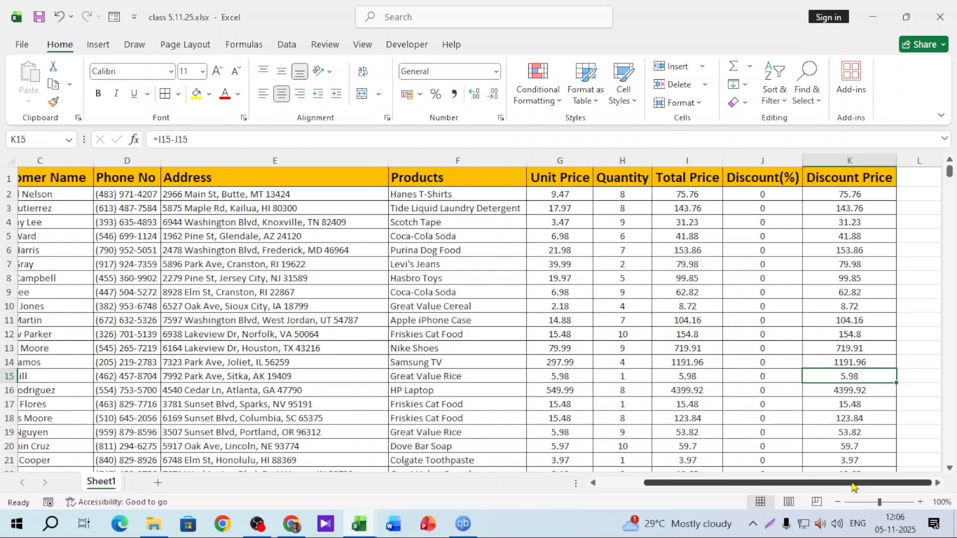
Review the ID, Date, Customer Name, Phone No and Address columns in the first data rows
left_click_drag(852, 486, 784, 487)
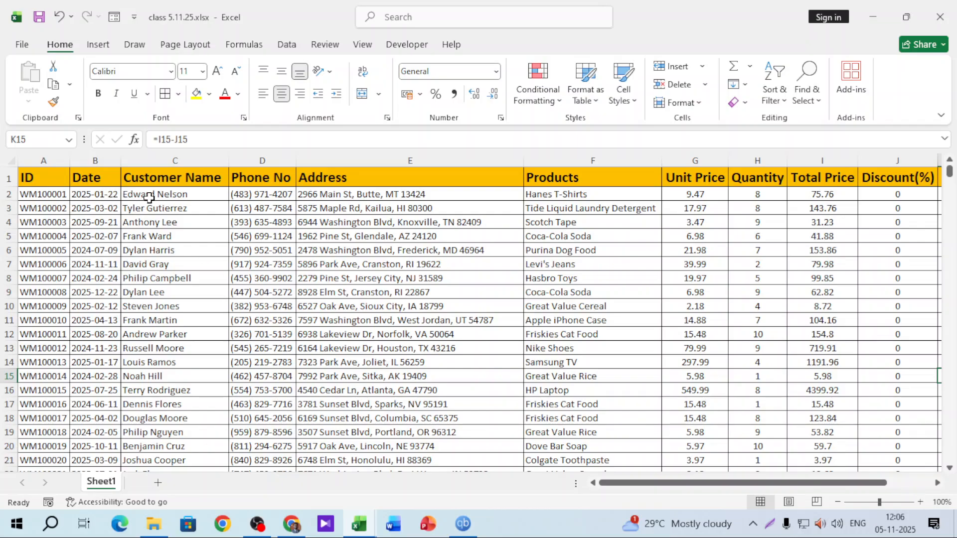
left_click(65, 196)
left_click(109, 195)
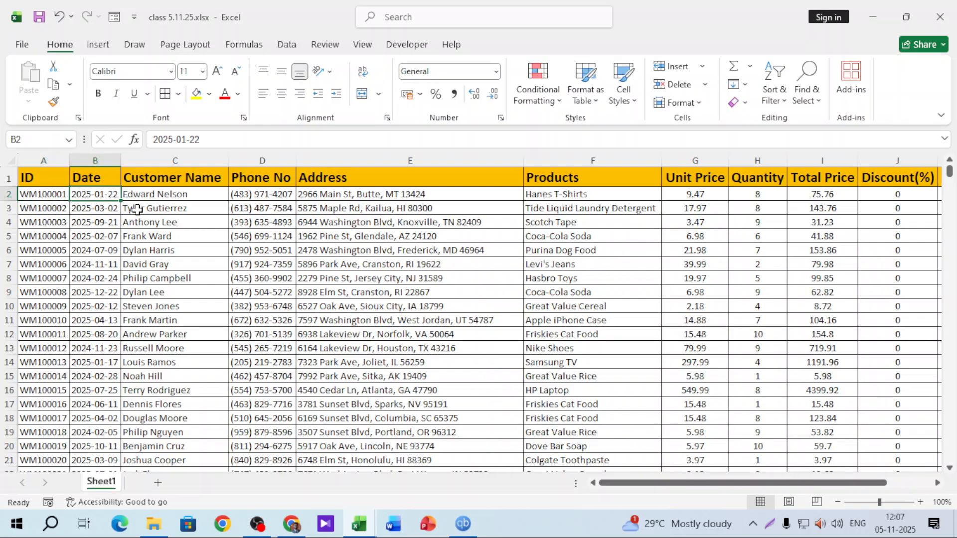
left_click(169, 195)
left_click(259, 196)
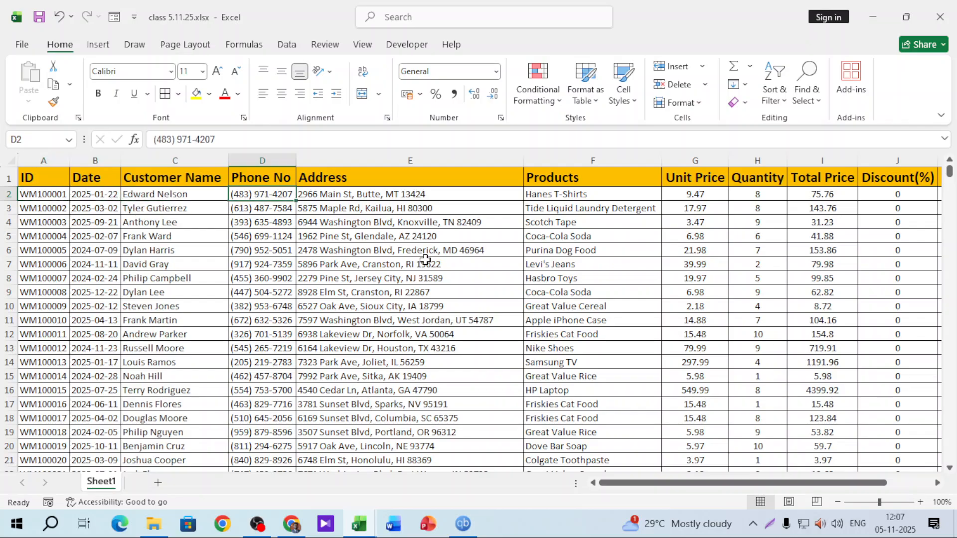
left_click(401, 212)
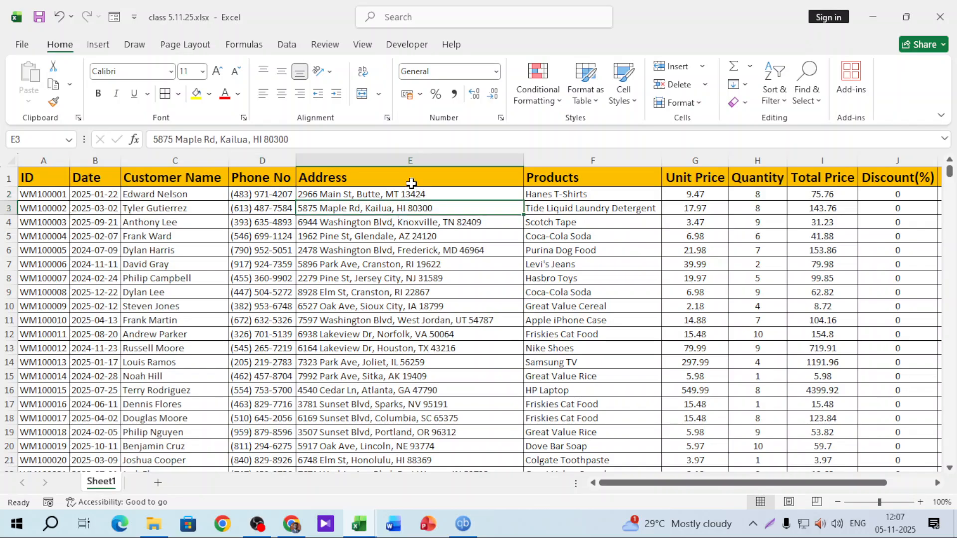
left_click(411, 182)
left_click(424, 198)
Review the Products, Unit Price, Quantity and Total Price entries in the first data row, keeping the Products header in place
left_click_drag(658, 483, 743, 479)
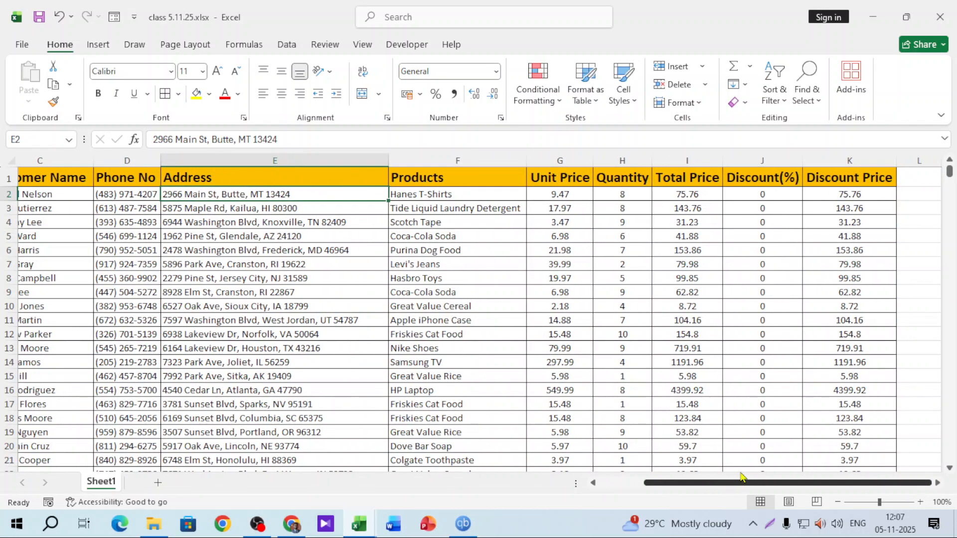
left_click(444, 182)
left_click_drag(444, 186, 448, 197)
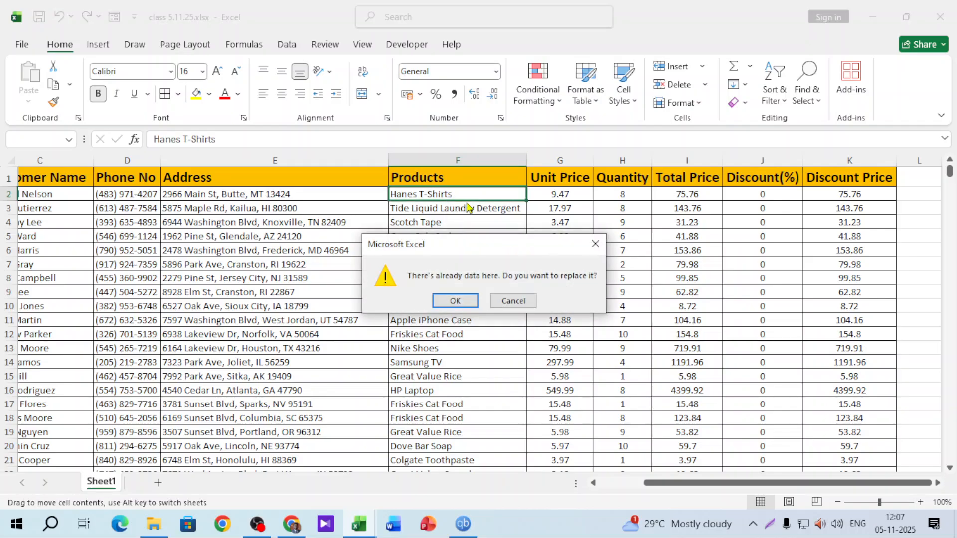
left_click(514, 302)
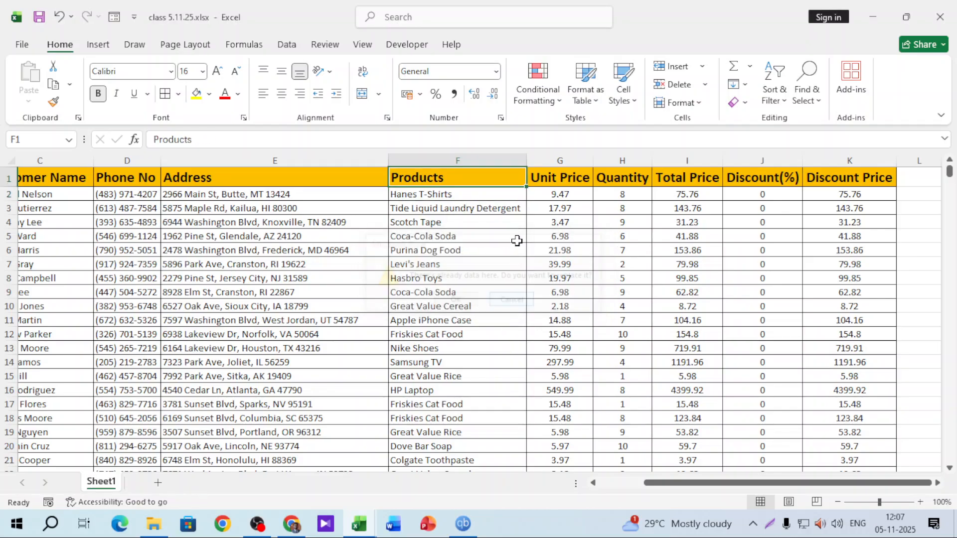
left_click(560, 194)
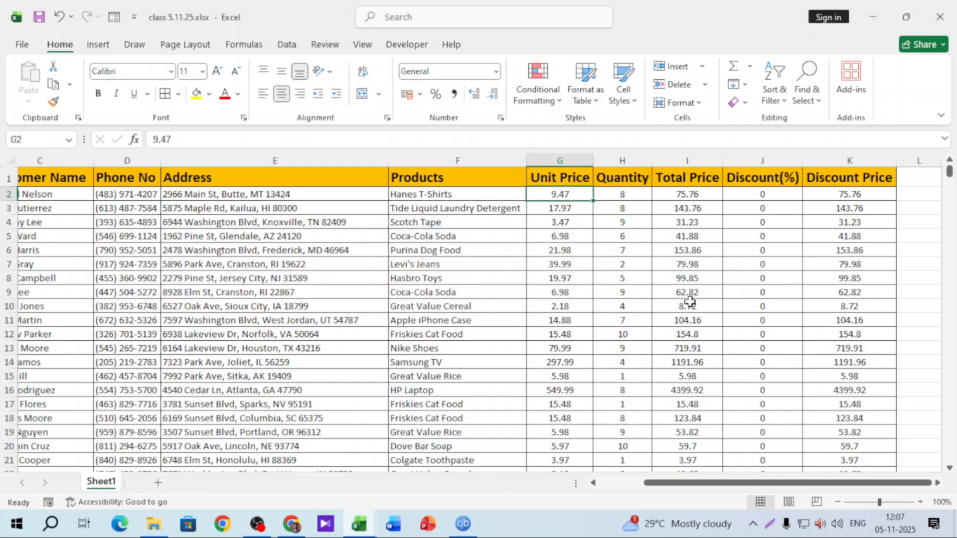
left_click(622, 195)
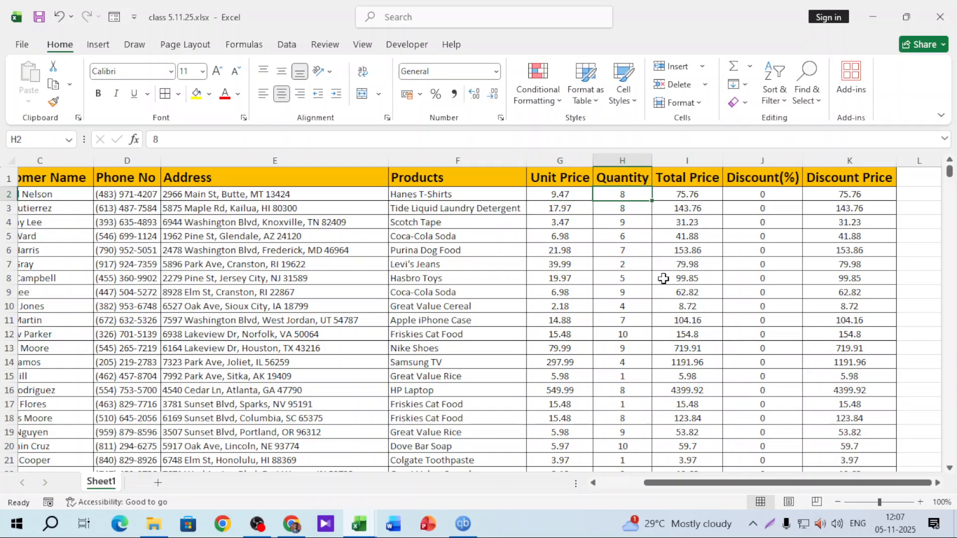
left_click(691, 196)
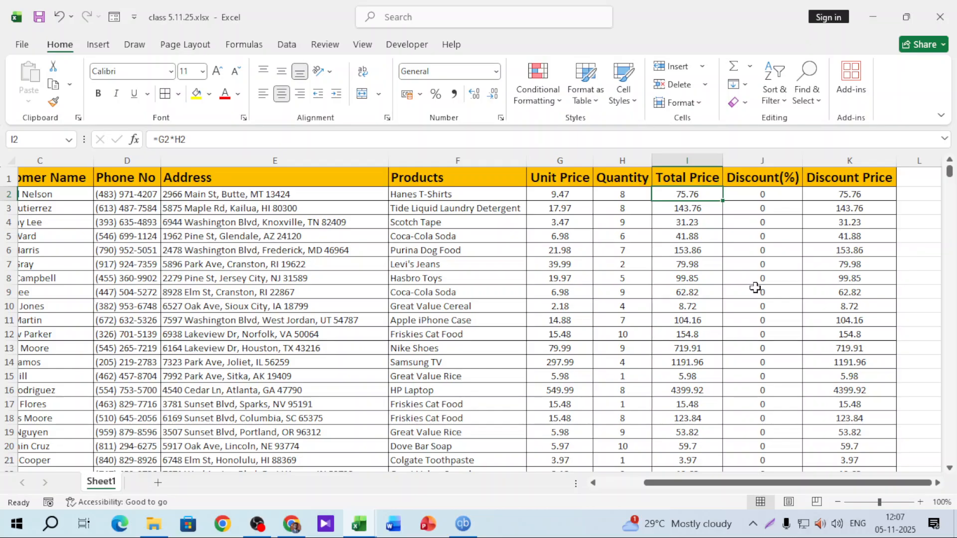
Set Discount(%) in J2 to 10% and check the Discount Price formula in K2
left_click(778, 200)
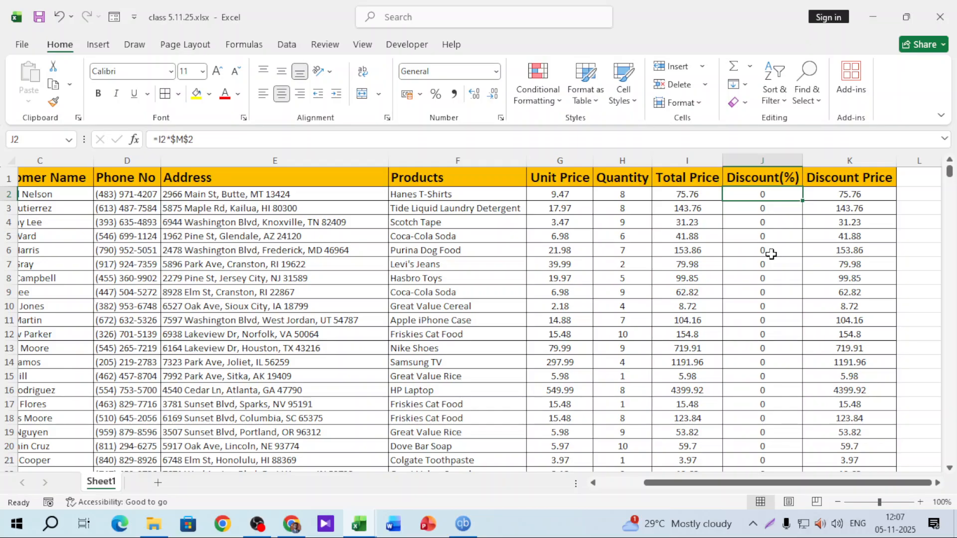
type("10")
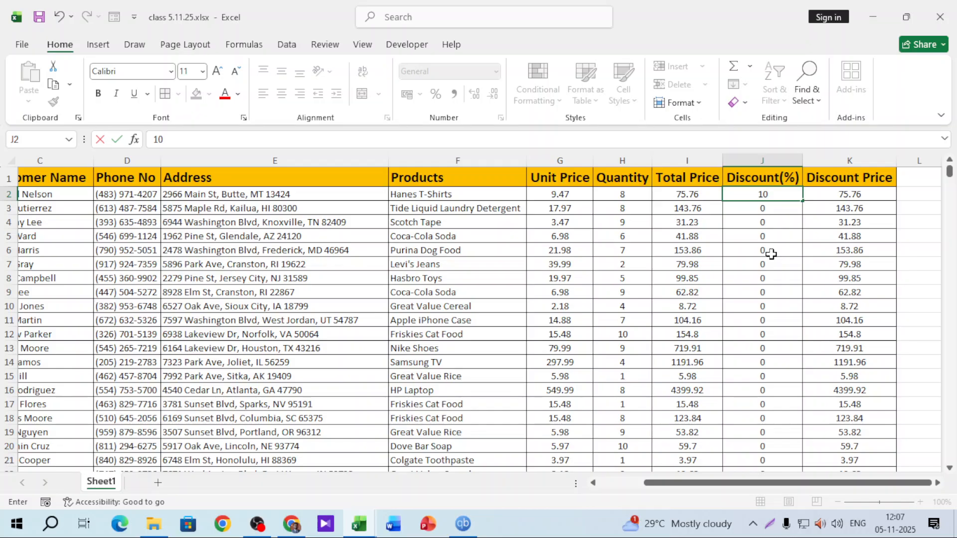
type("%")
key("Return")
left_click(879, 194)
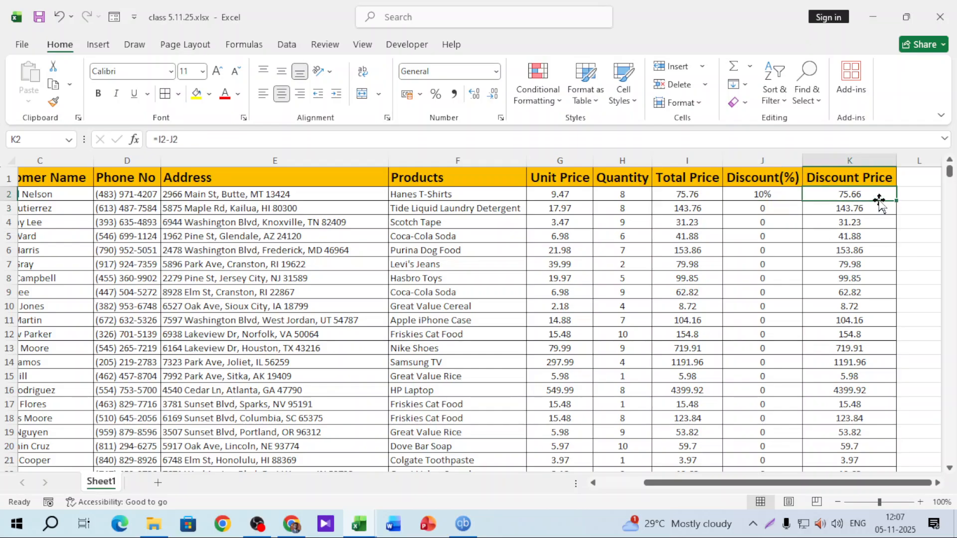
Delete the Discount(%) and Discount Price columns, J and K, from the sheet
left_click(786, 162)
left_click(818, 163, "shift")
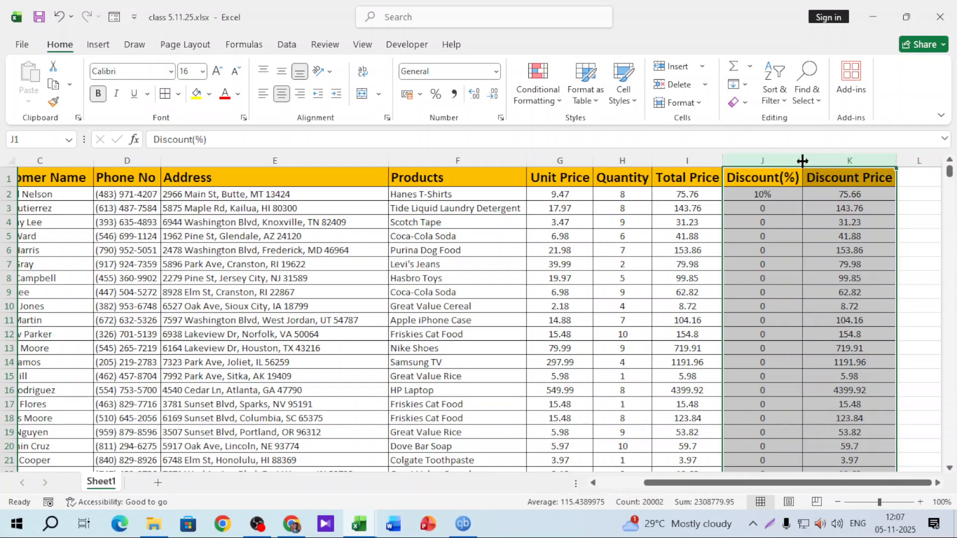
right_click(793, 162)
left_click(847, 321)
left_click(922, 320)
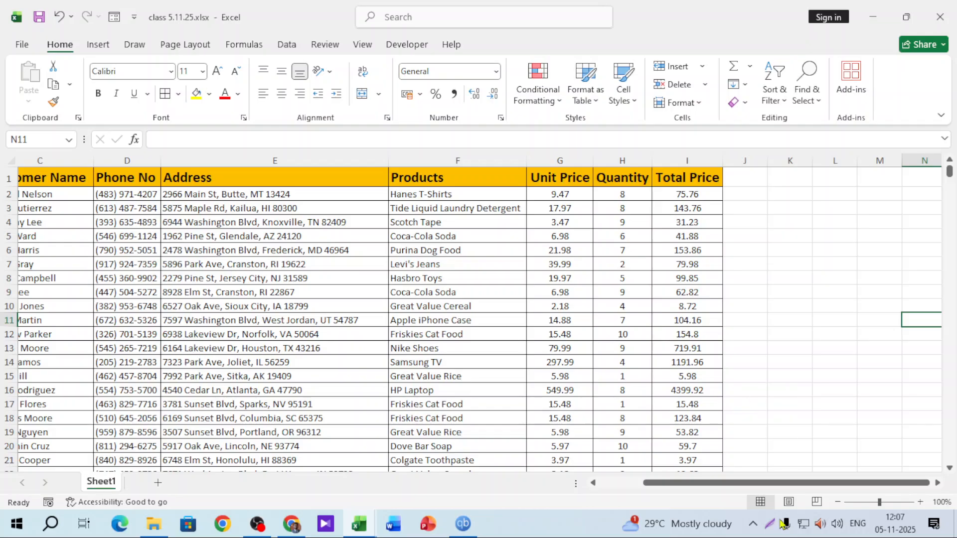
left_click_drag(822, 483, 920, 471)
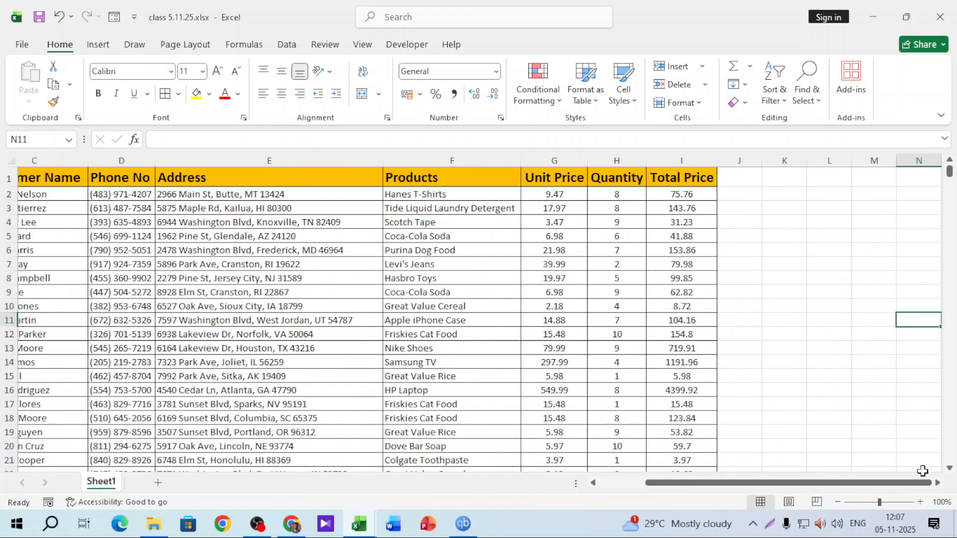
left_click(797, 265)
left_click_drag(849, 488, 746, 483)
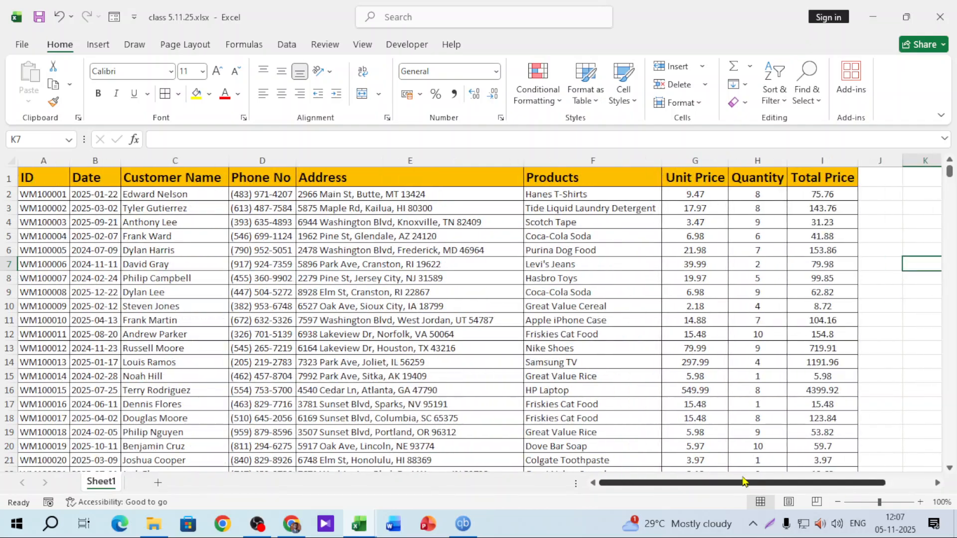
scroll(342, 324, "down", 10)
scroll(342, 324, "up", 10)
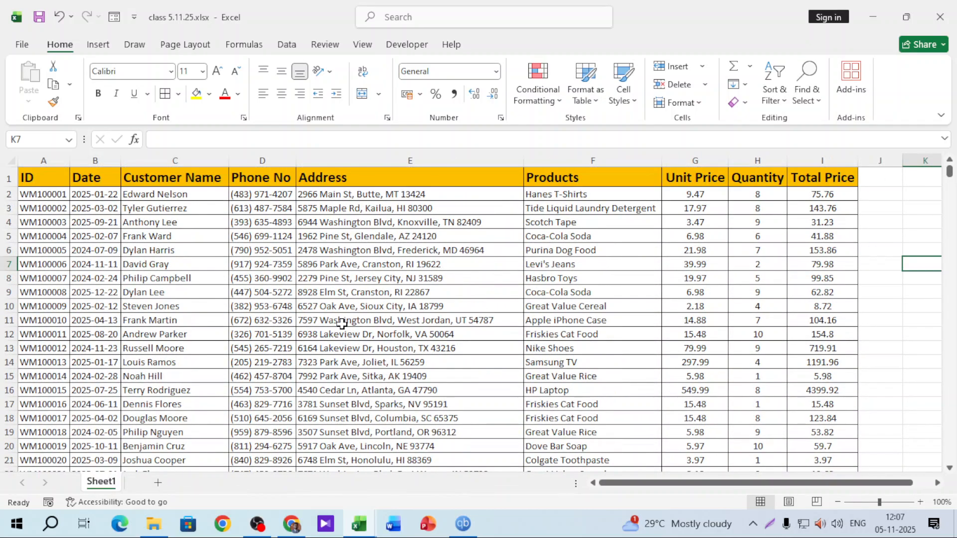
Start a SEARCH formula in K2 with the absolute reference $Q$1 as its find_text argument
left_click(886, 220)
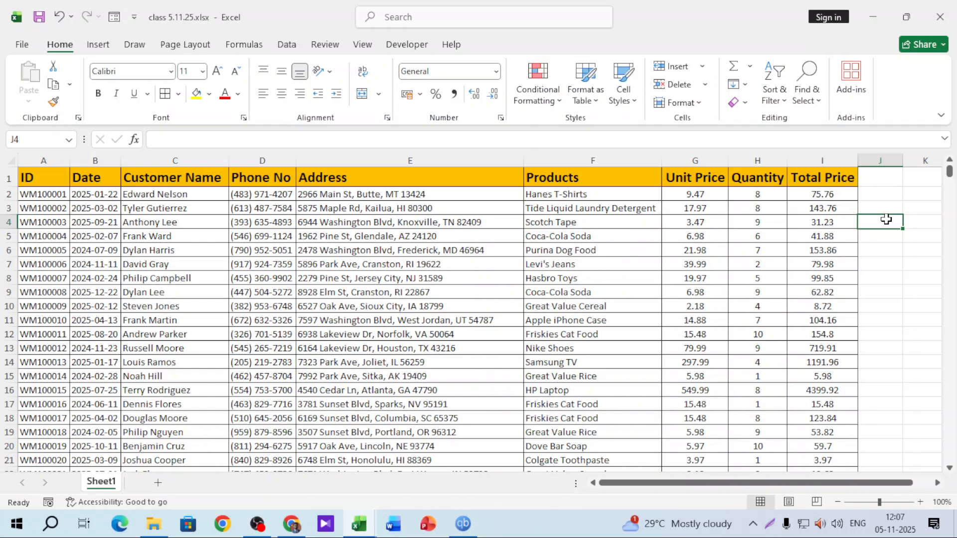
left_click(938, 483)
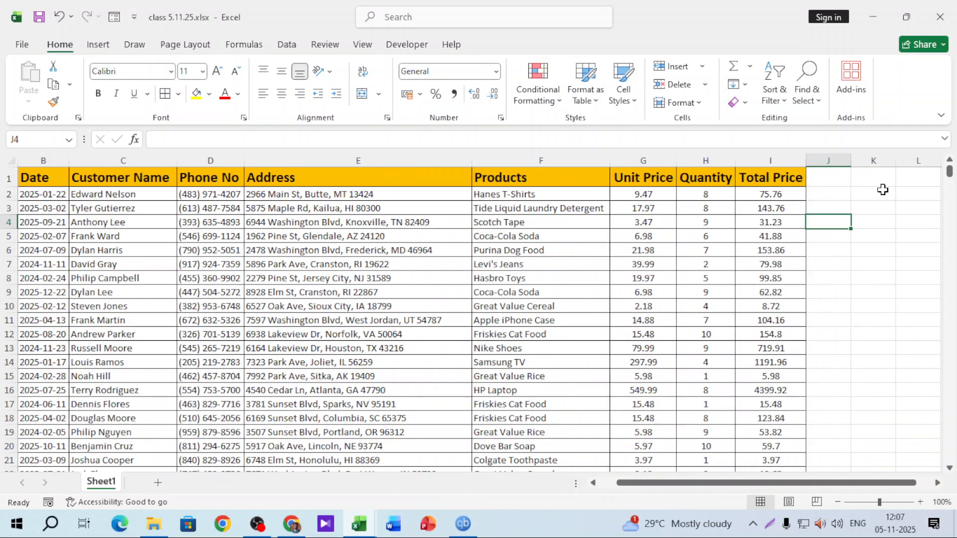
left_click(882, 192)
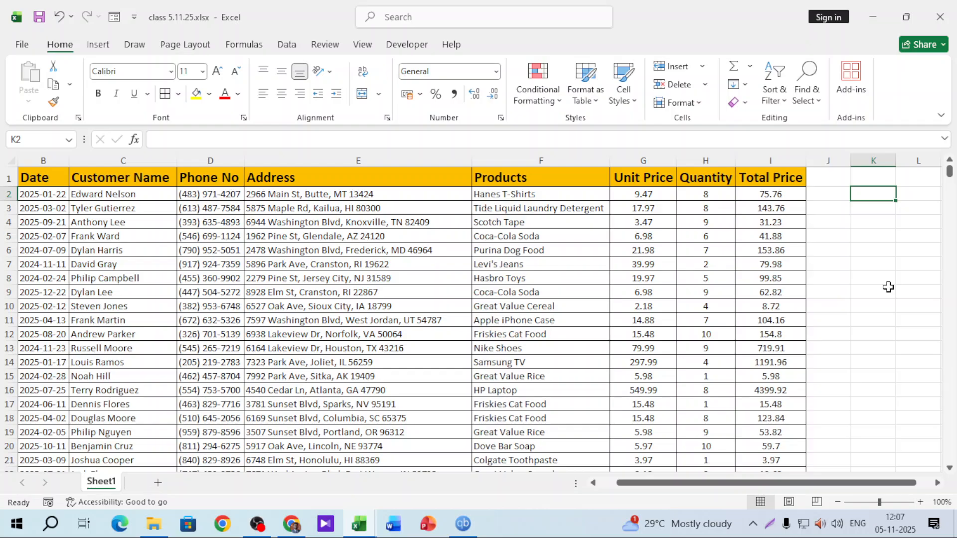
type("=sear")
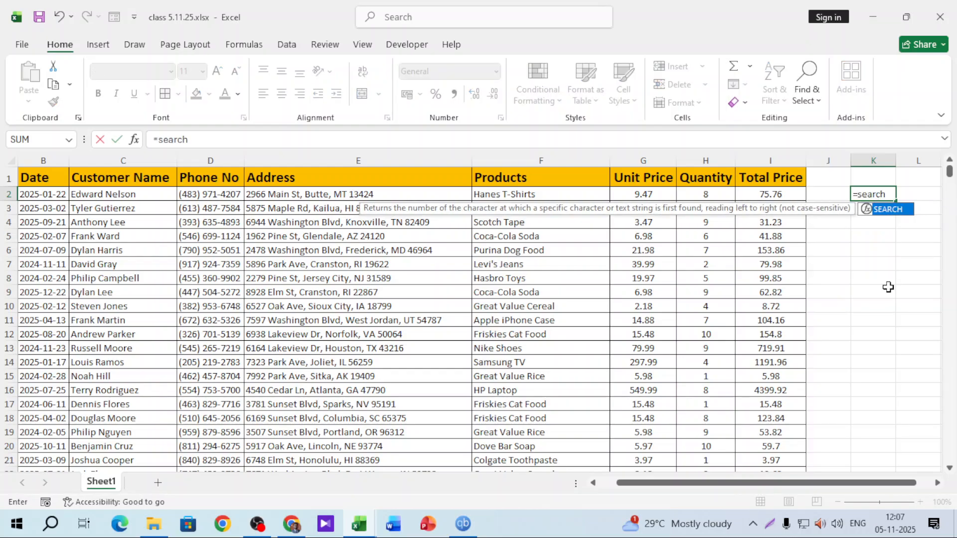
type("ch")
key("Tab")
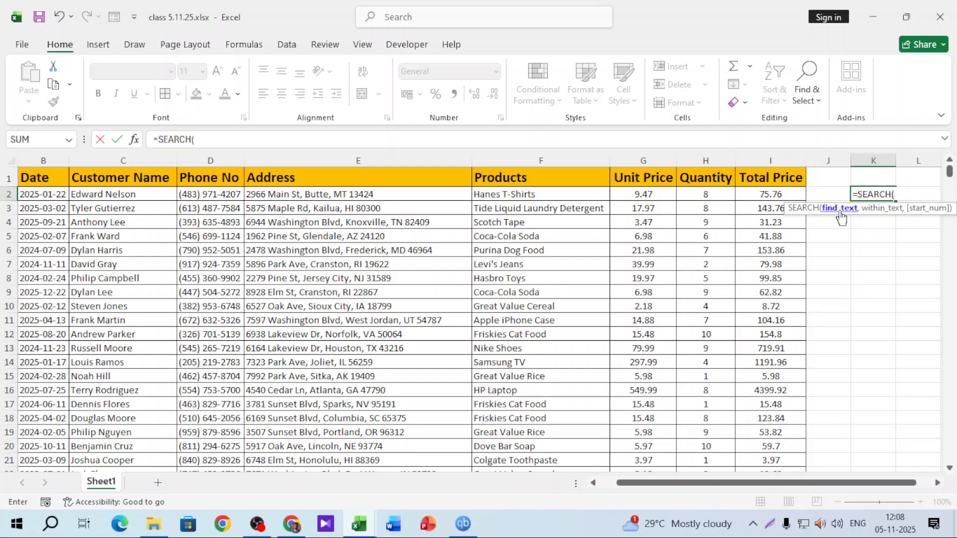
scroll(943, 491, "right", 4)
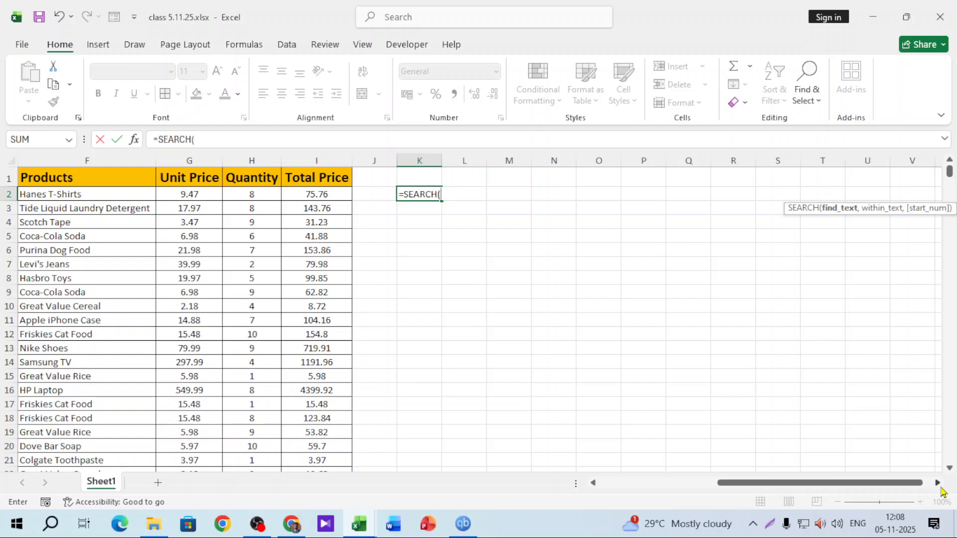
left_click(688, 175)
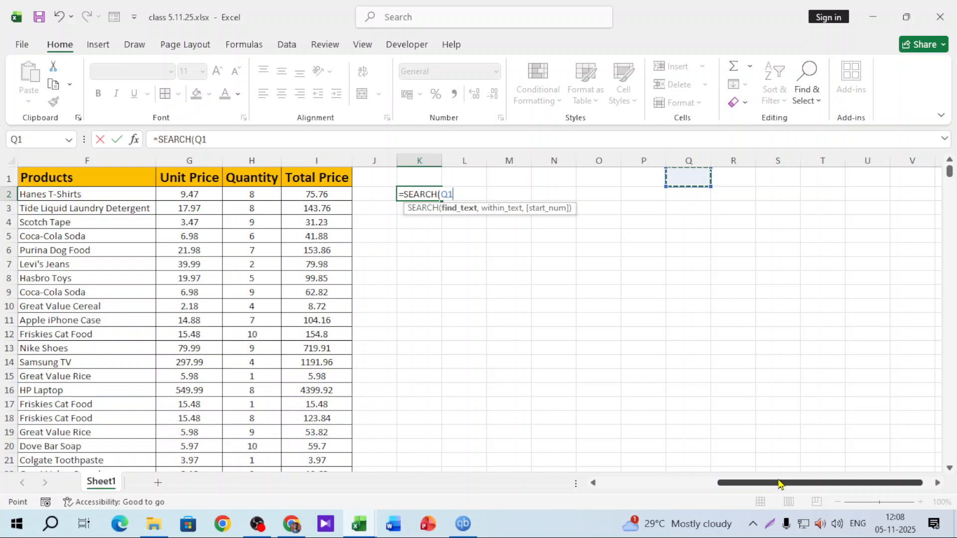
key("F4")
type(",")
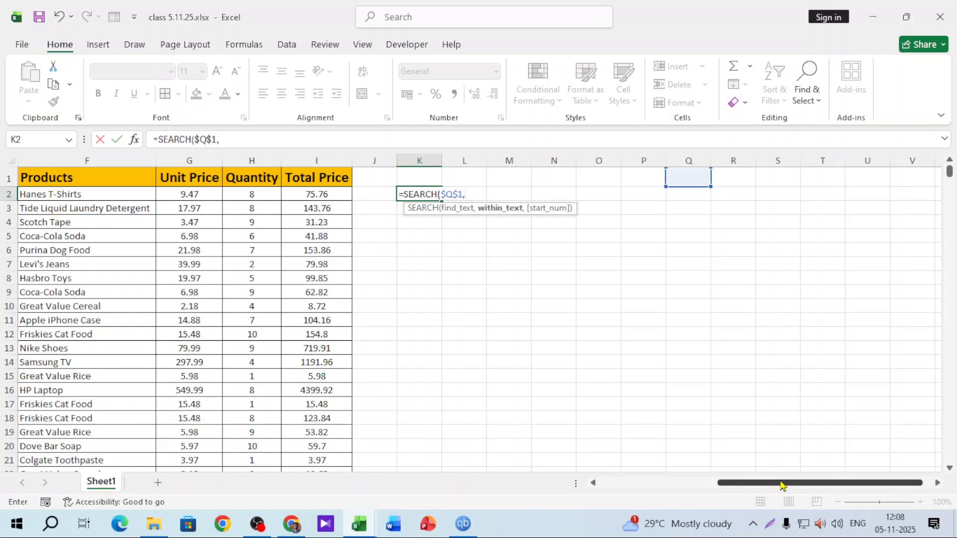
Complete the SEARCH formula with the Customer Name range C2:C10001 as the within_text argument
left_click_drag(782, 484, 663, 484)
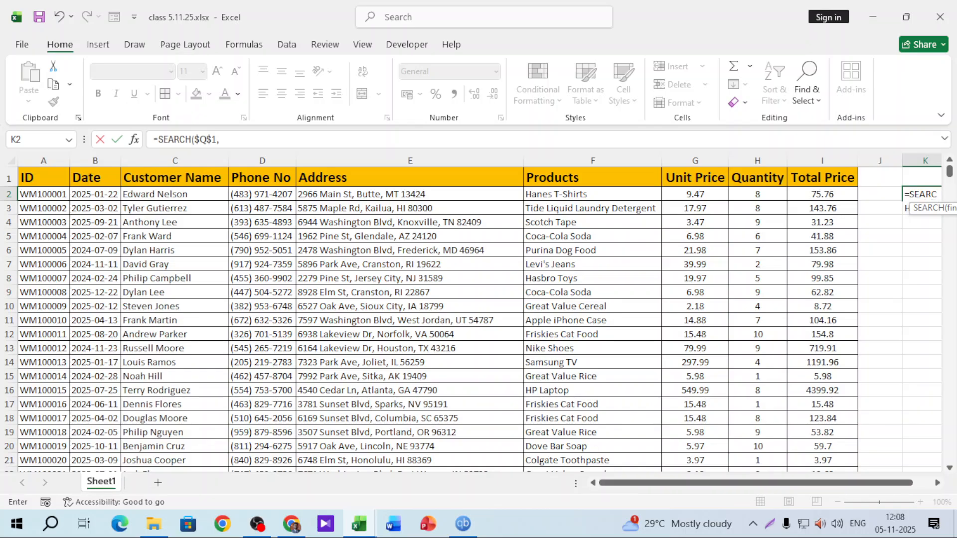
left_click(199, 196)
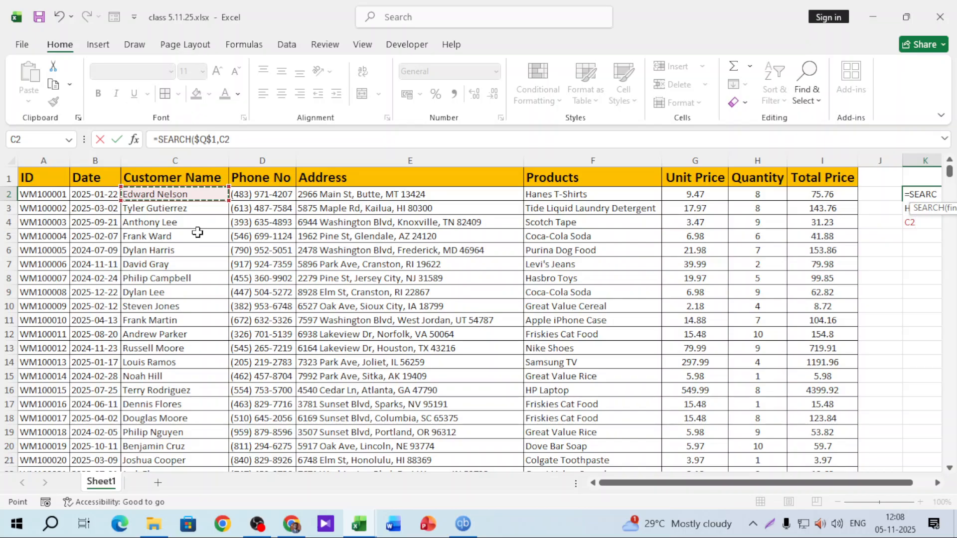
key("ctrl+shift+Down")
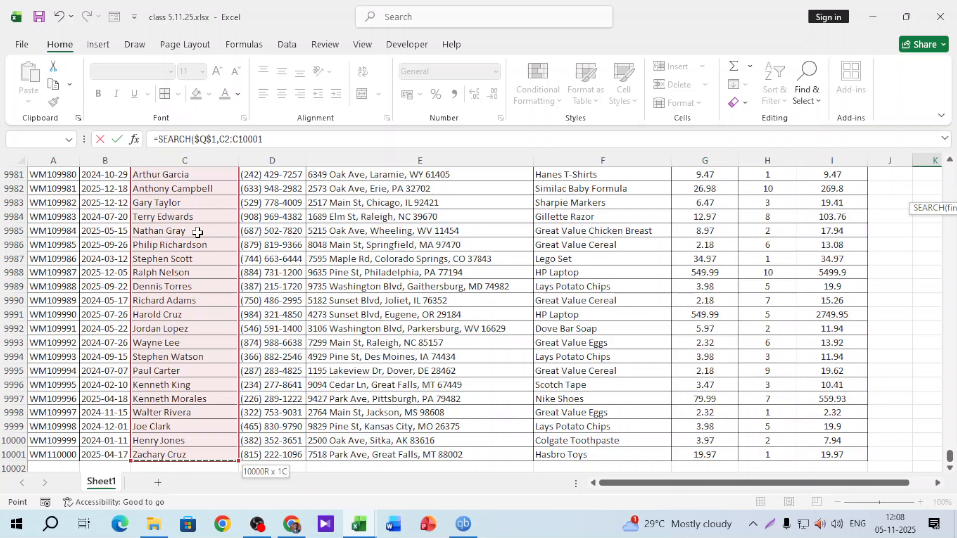
key("ctrl+BackSpace")
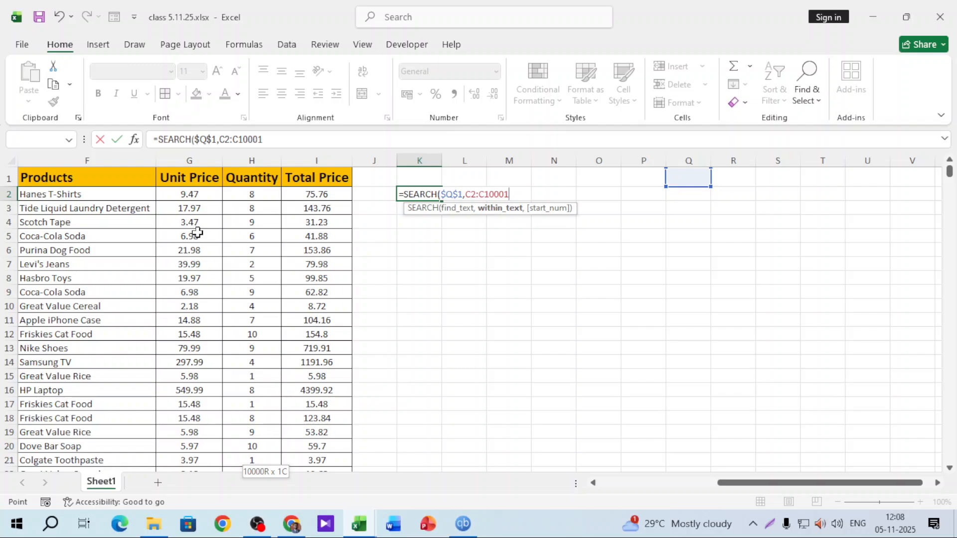
key("Return")
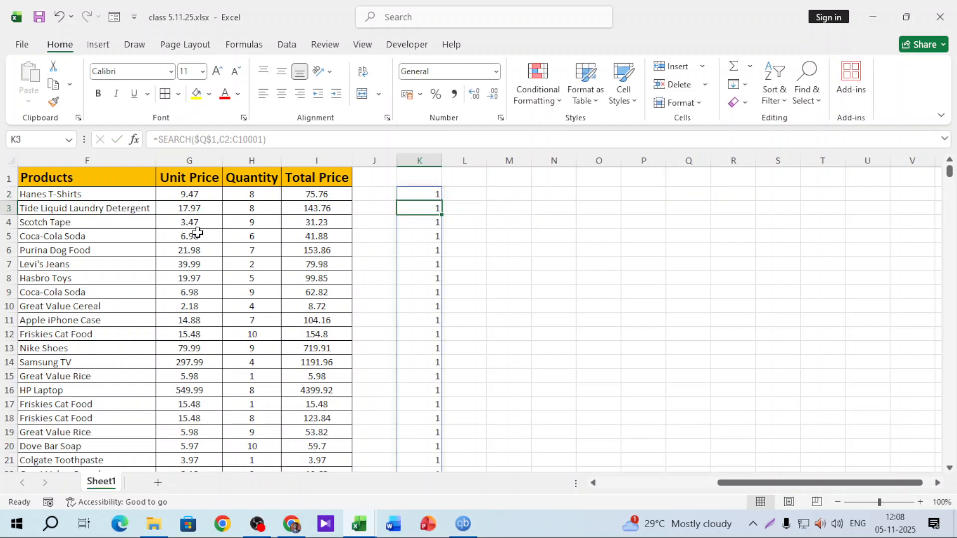
Check the SEARCH formula in K2 and the empty lookup cell Q1 against the Customer Name column
left_click(433, 193)
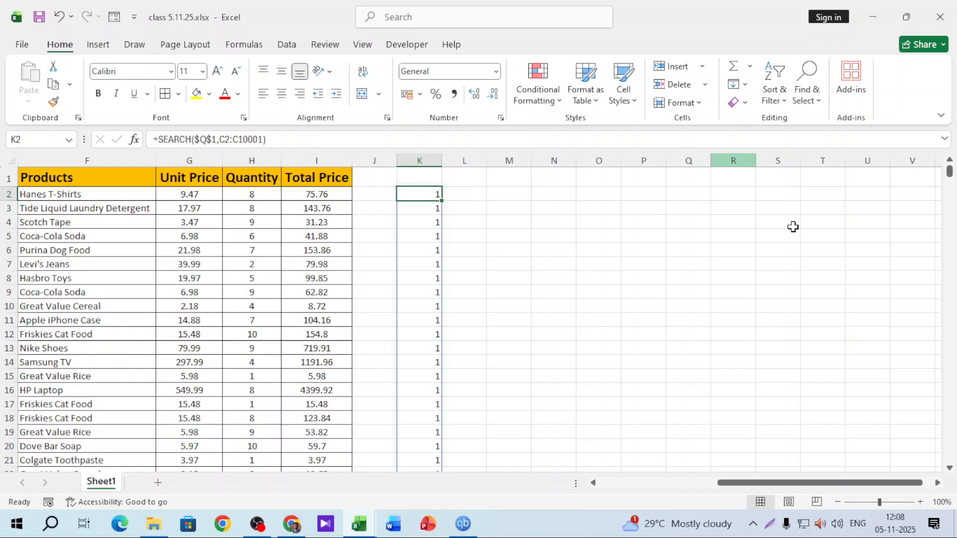
left_click(708, 177)
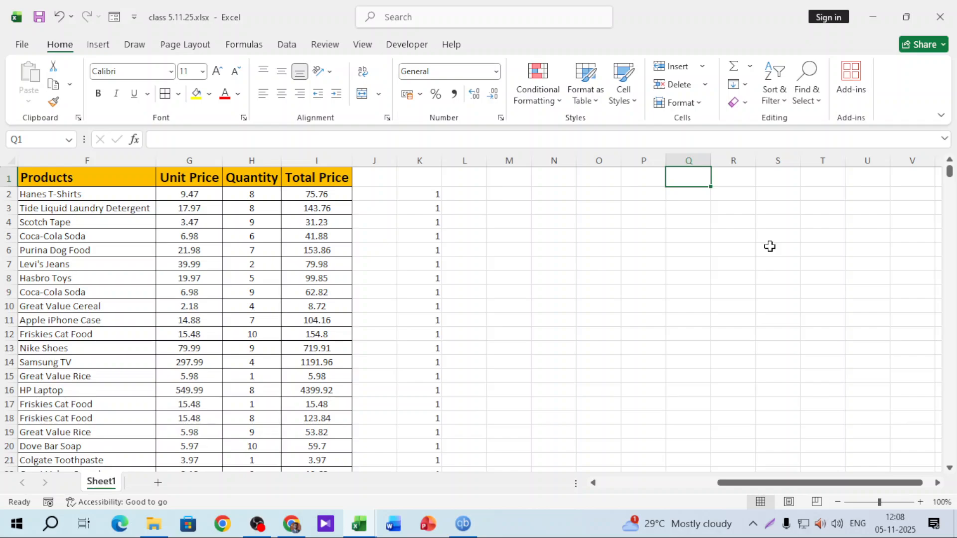
left_click_drag(850, 484, 710, 494)
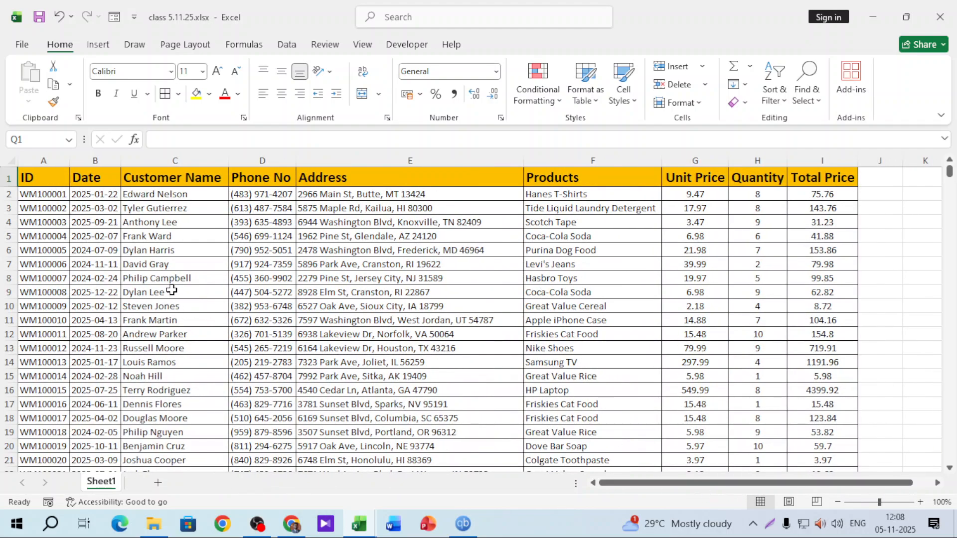
left_click_drag(845, 484, 956, 477)
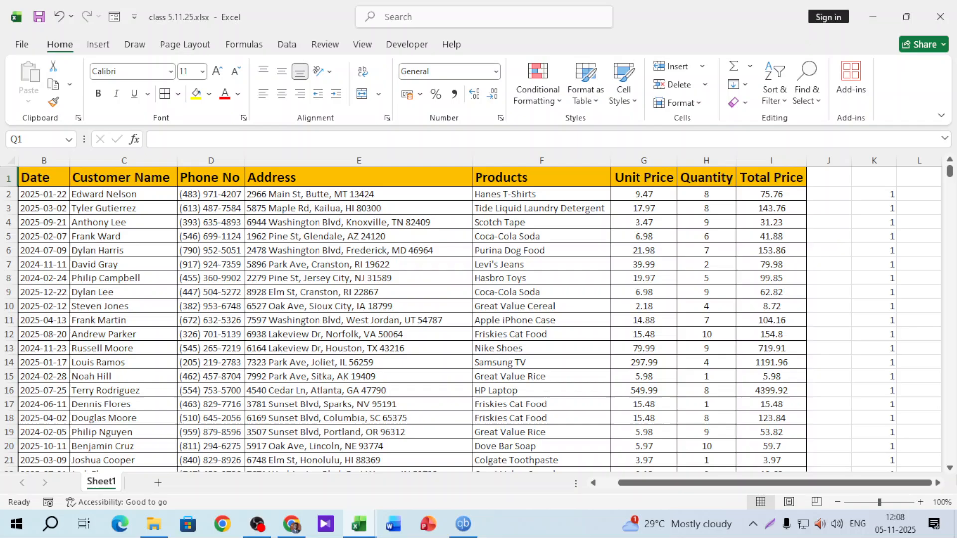
Enter a customer's first name in lowercase as the search term in cell Q1
left_click(938, 482)
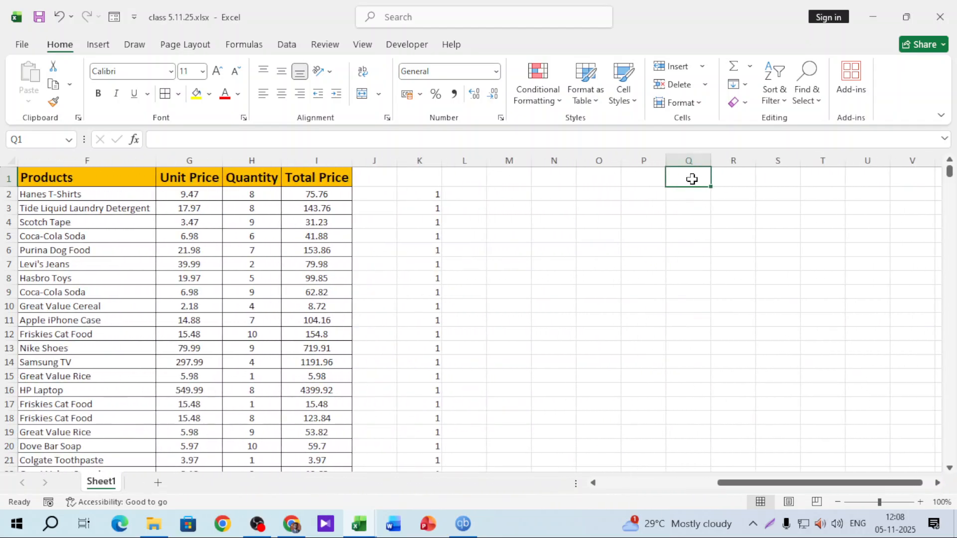
type("dylan")
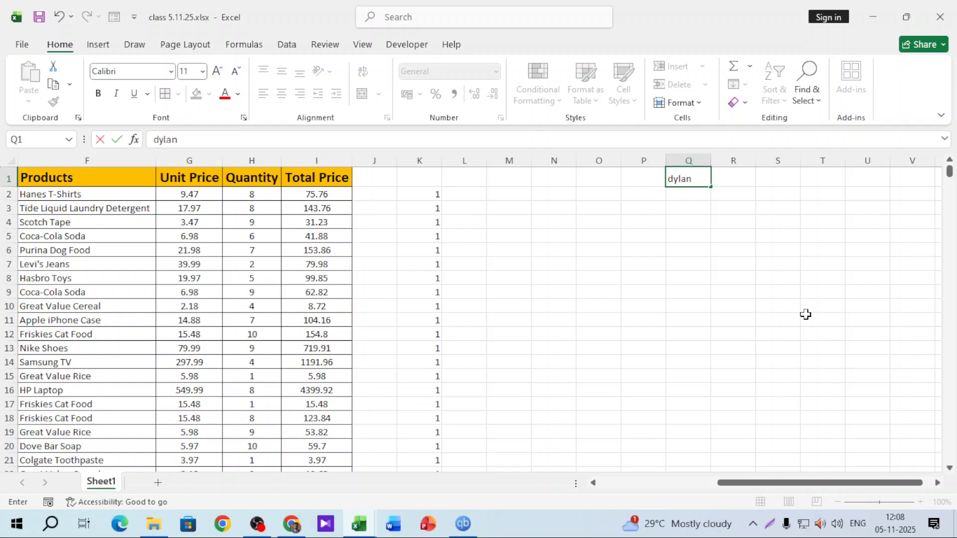
key("Return")
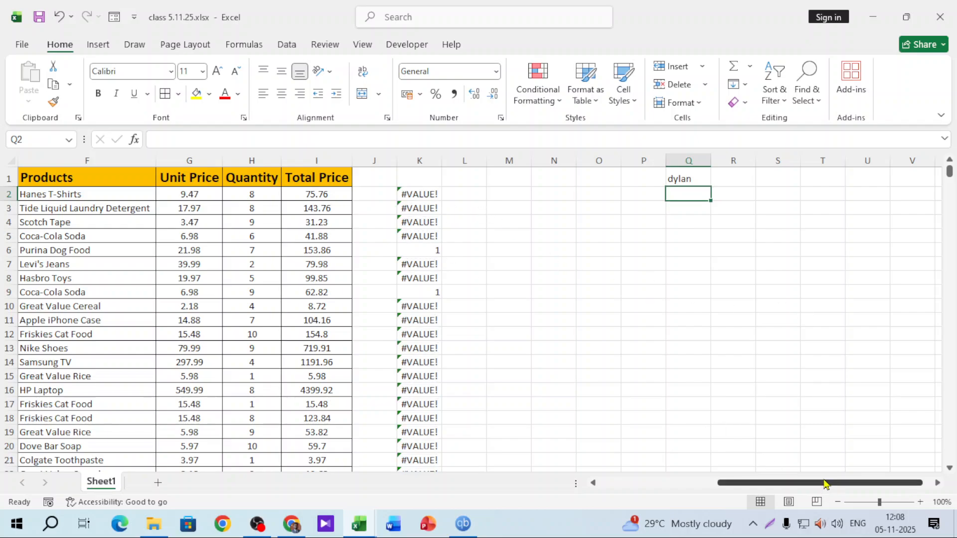
Examine the SEARCH results down column K for rows that match the search term in Q1
left_click_drag(825, 484, 794, 485)
left_click(531, 256)
left_click(551, 294)
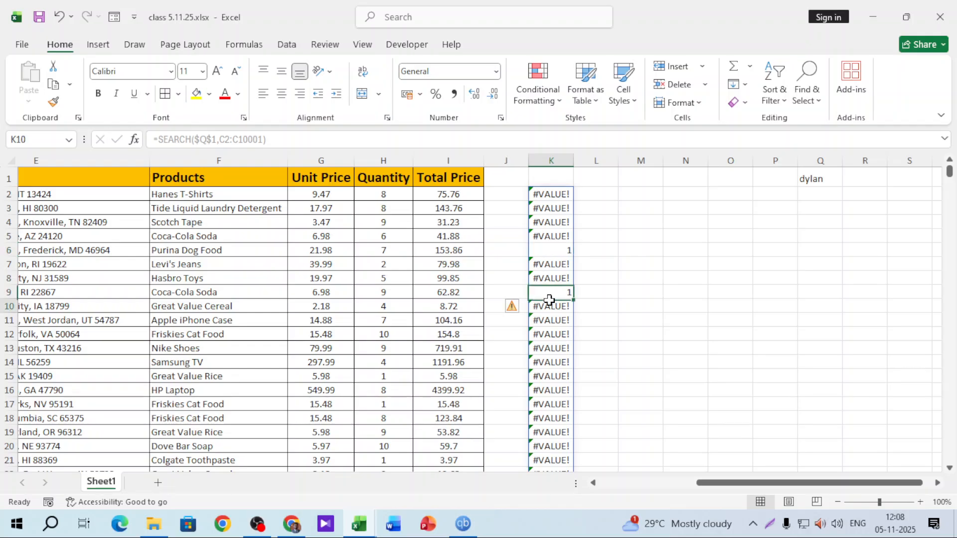
scroll(619, 301, "down", 19)
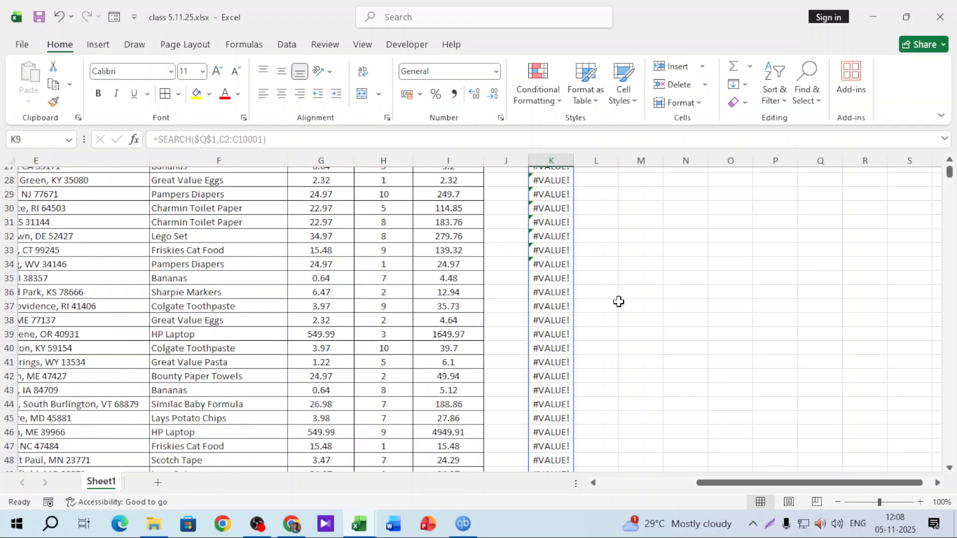
scroll(619, 301, "down", 17)
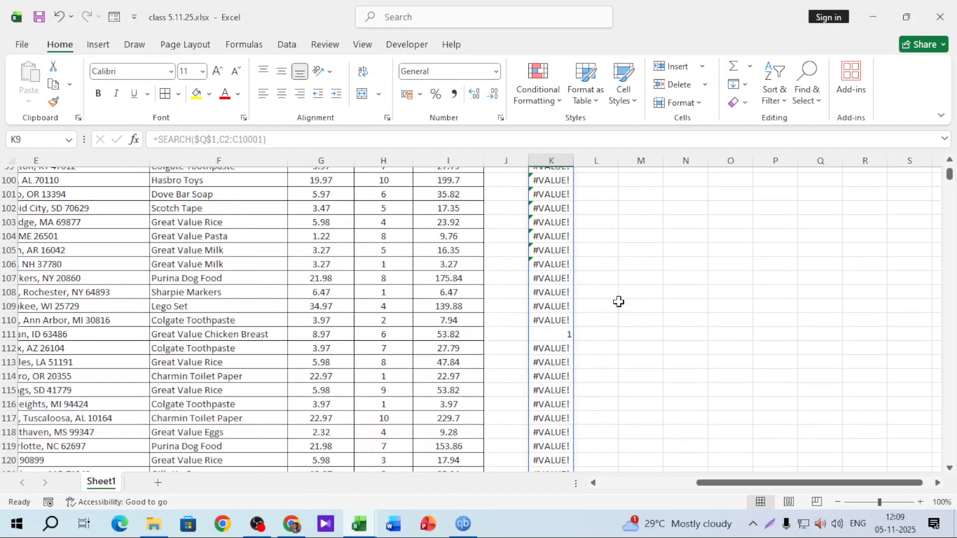
scroll(582, 320, "down", 3)
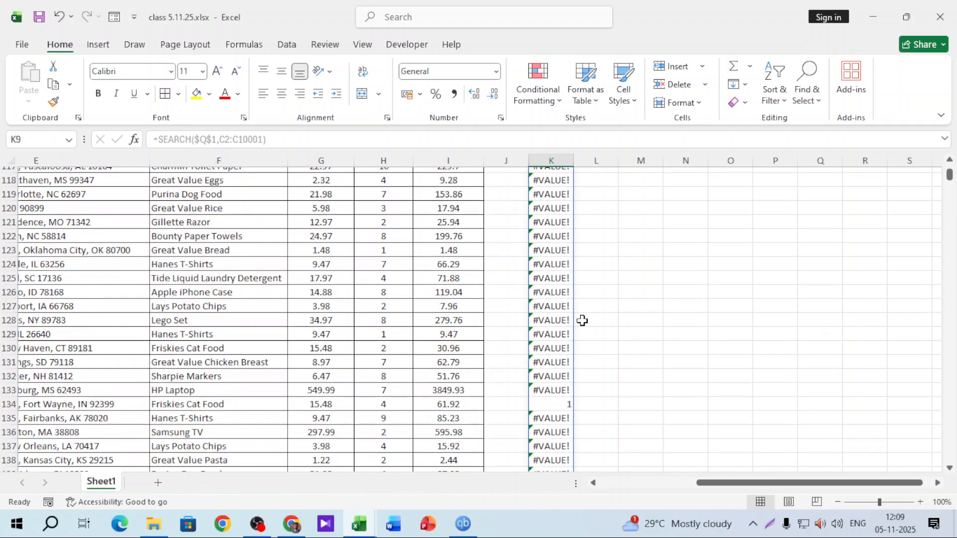
left_click_drag(952, 179, 955, 149)
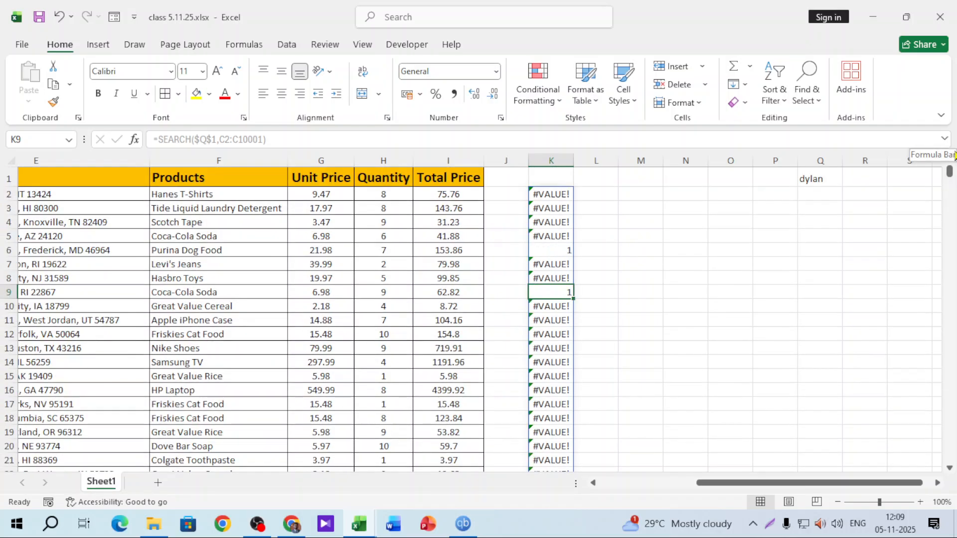
Wrap the K2 formula in ISNUMBER so it reads =ISNUMBER(SEARCH($Q$1,C2:C10001))
left_click(551, 194)
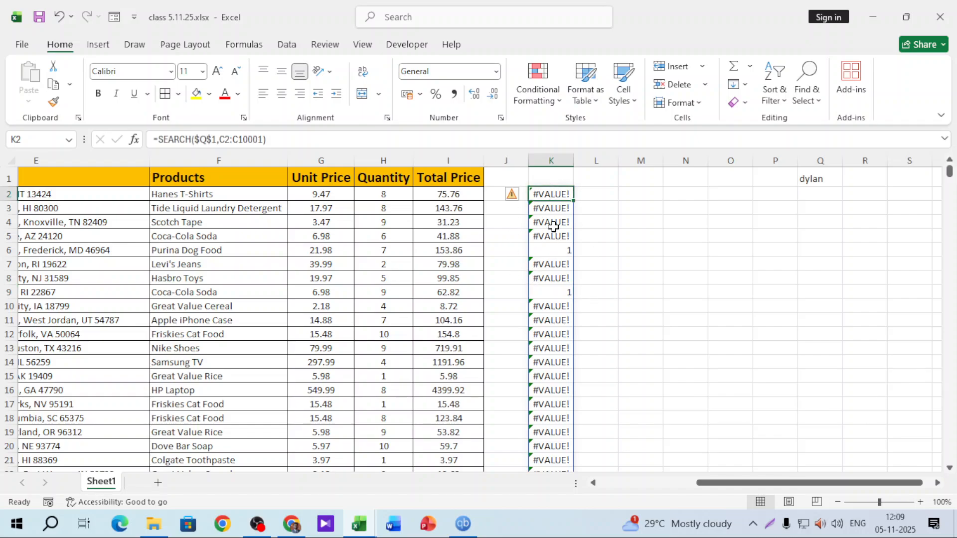
double_click(555, 195)
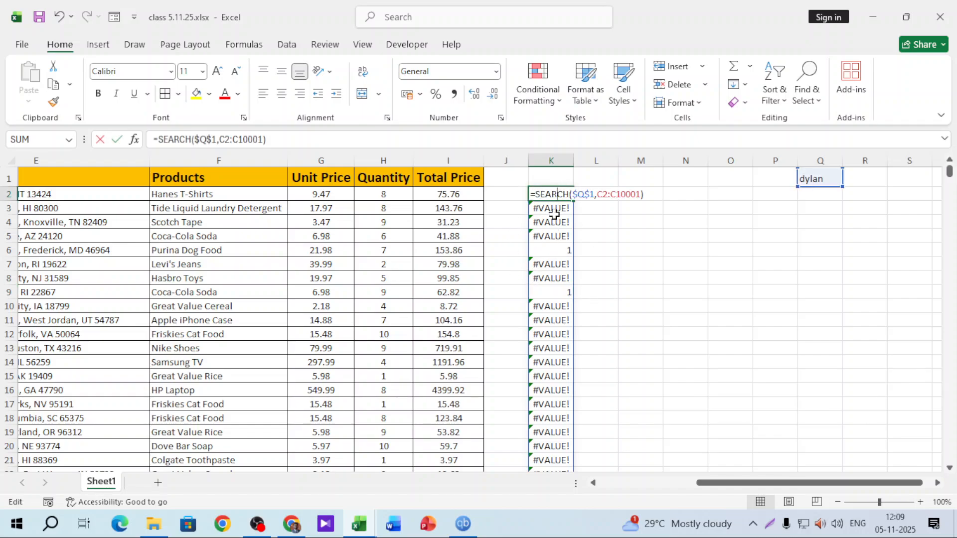
left_click(533, 192)
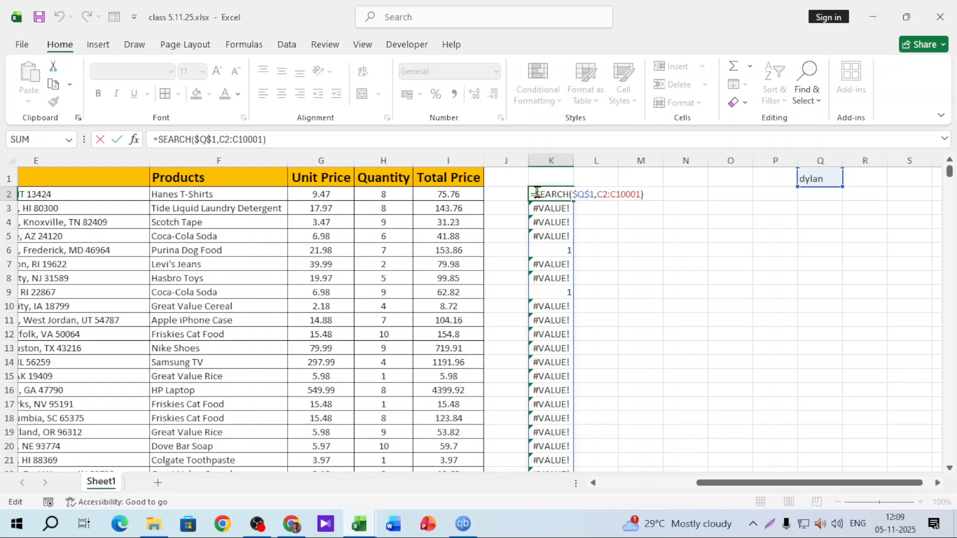
type("isnum")
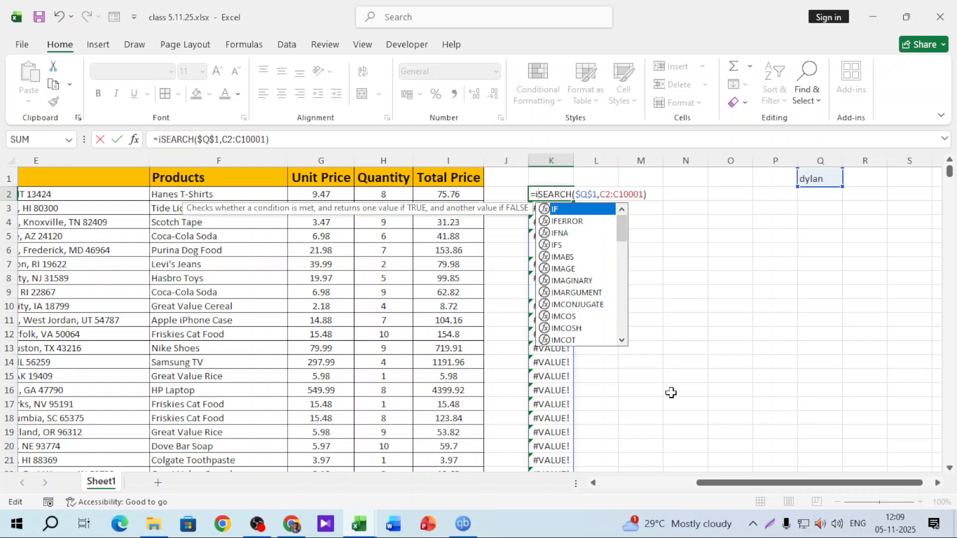
type("ber")
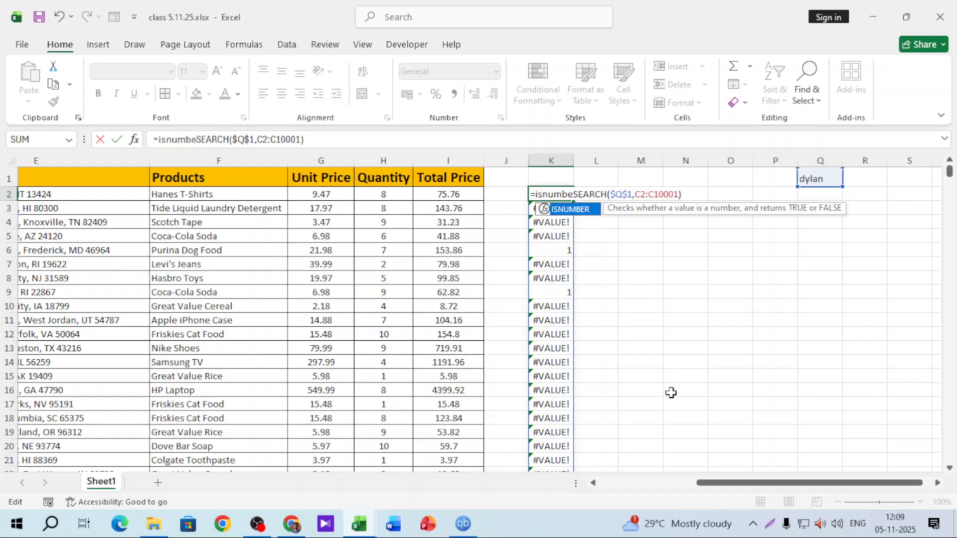
key("Tab")
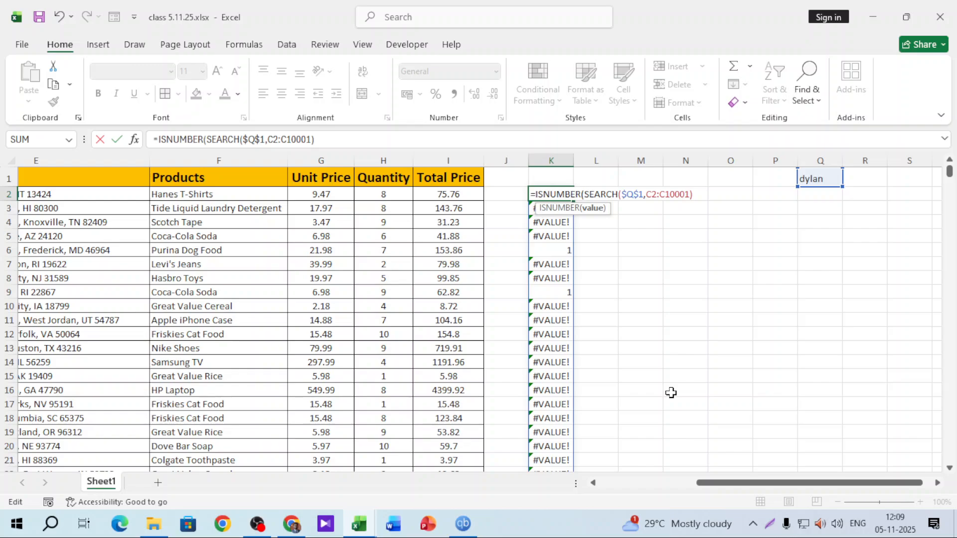
key("Return")
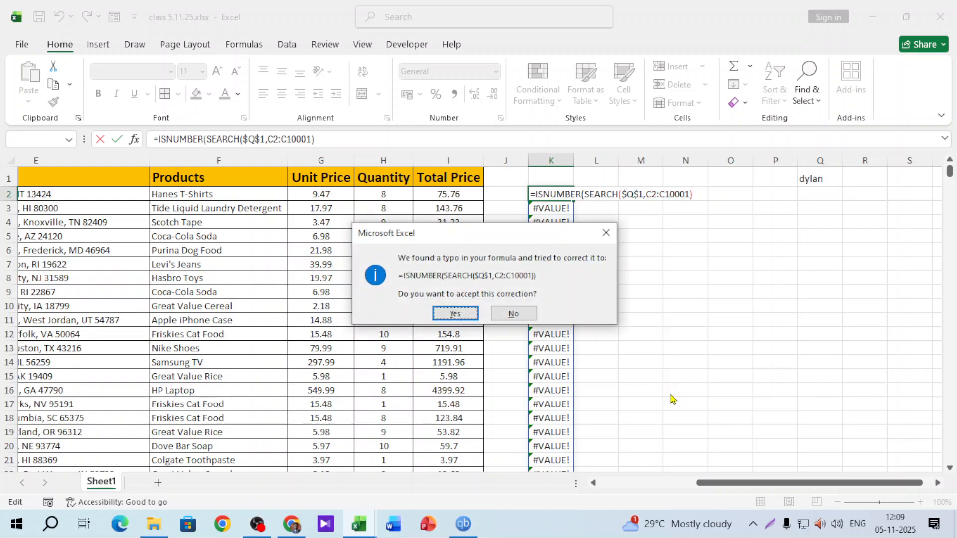
left_click(455, 313)
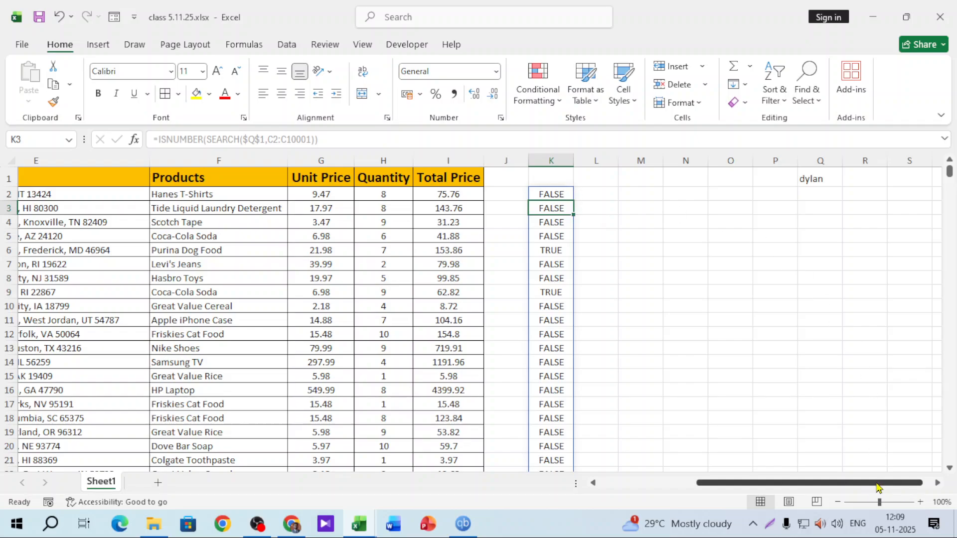
Check the ISNUMBER results in K6 and K9 and the K2 formula against the search term in Q1
left_click(557, 251)
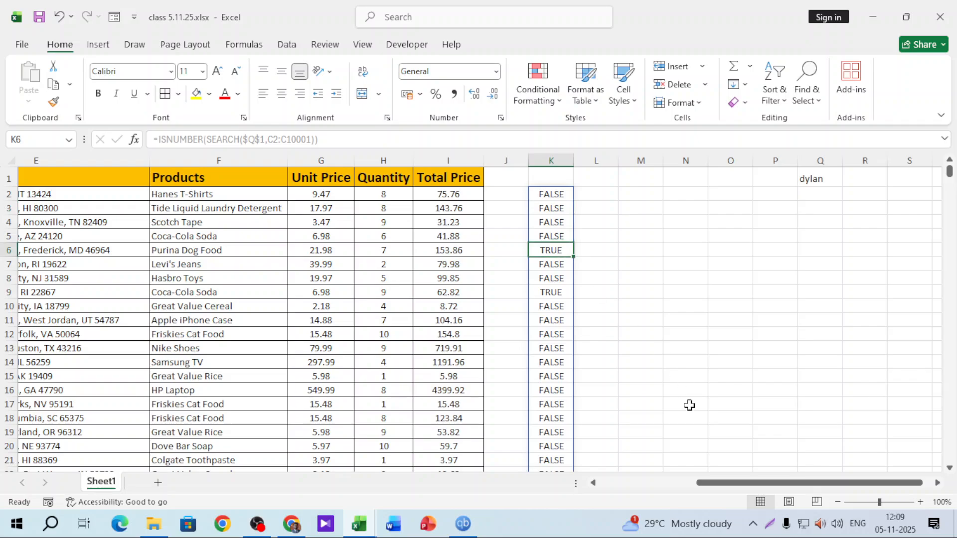
left_click(559, 290)
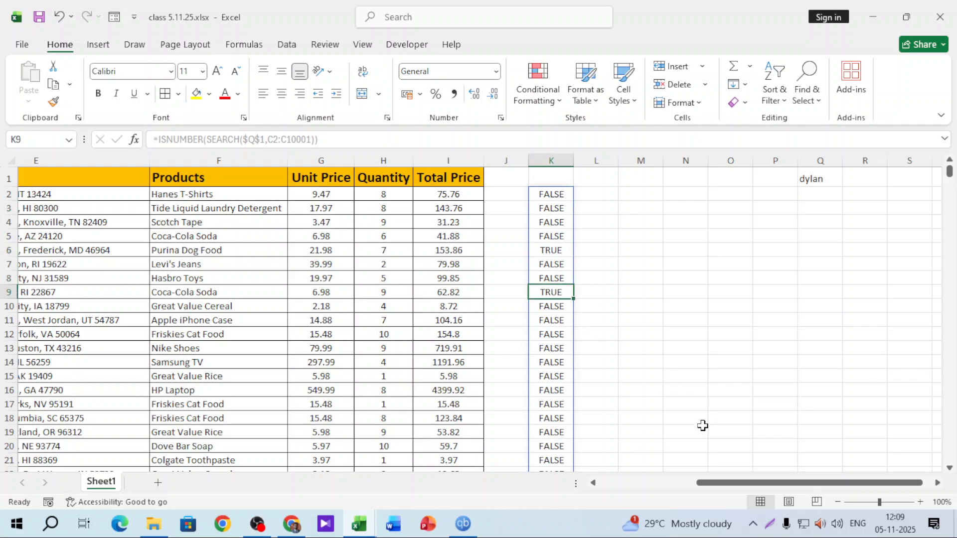
left_click_drag(779, 484, 956, 493)
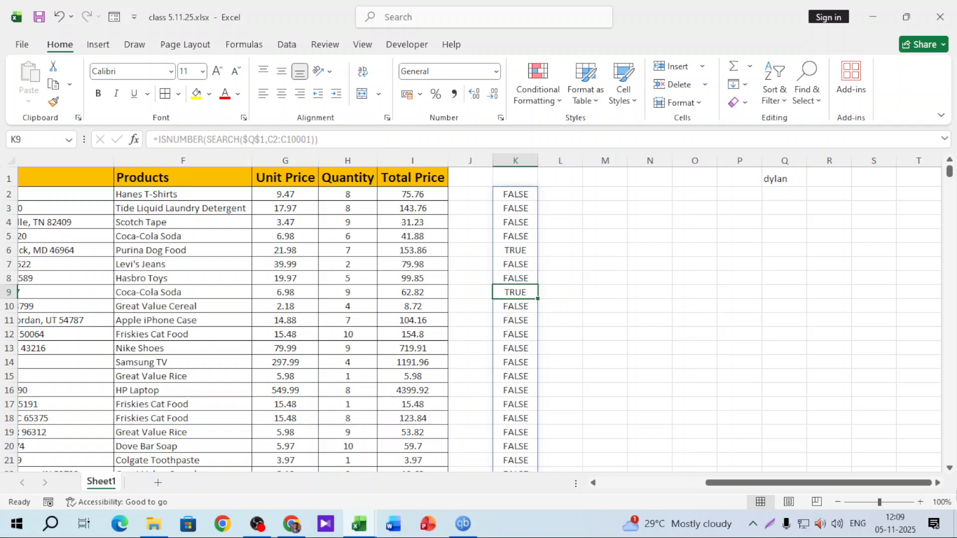
left_click(939, 484)
left_click(938, 484)
left_click(548, 180)
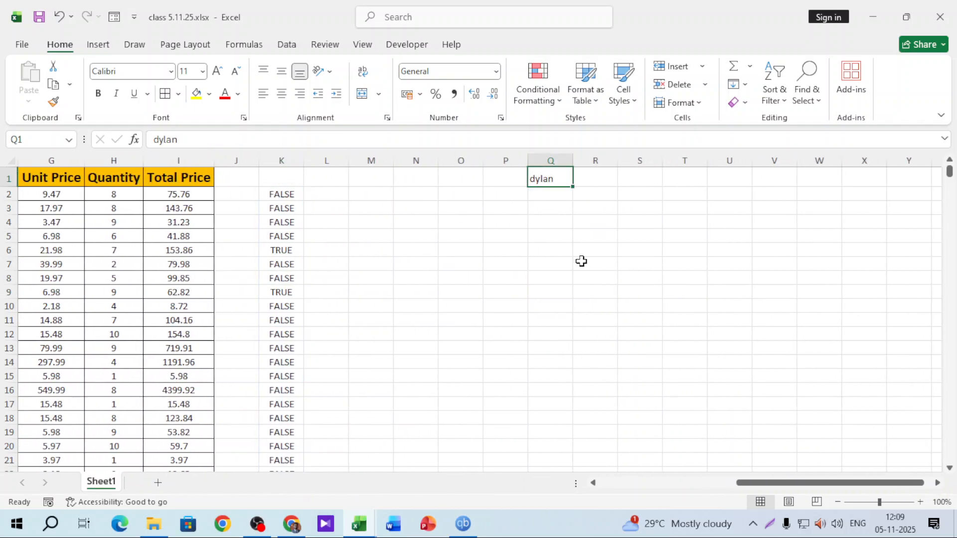
left_click(286, 197)
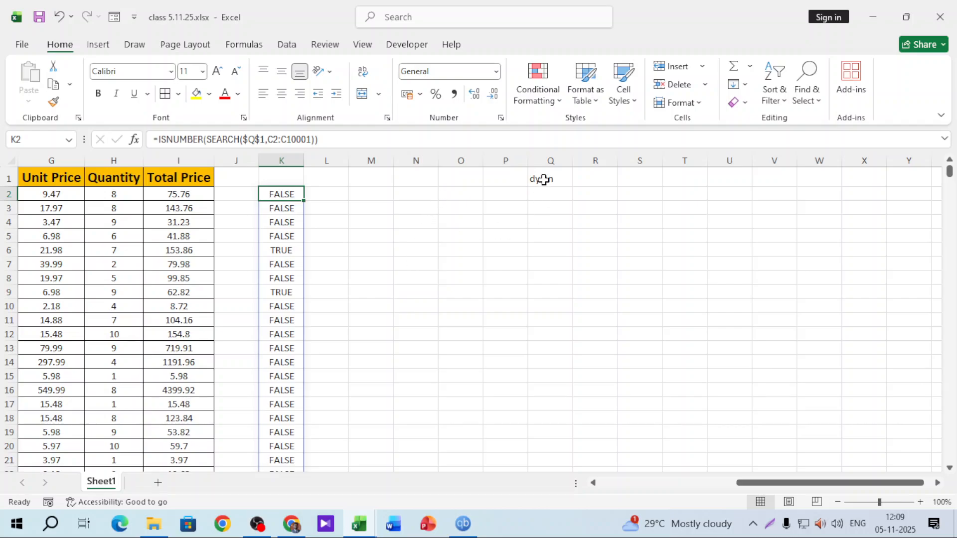
left_click(544, 180)
Enter the label "Search" in cell P1, beside the search term cell
left_click(498, 183)
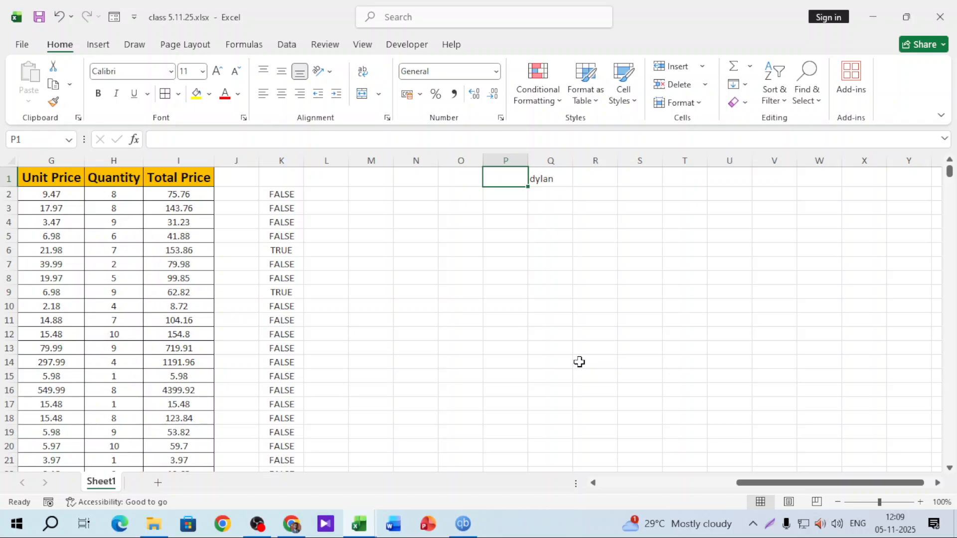
type("Search")
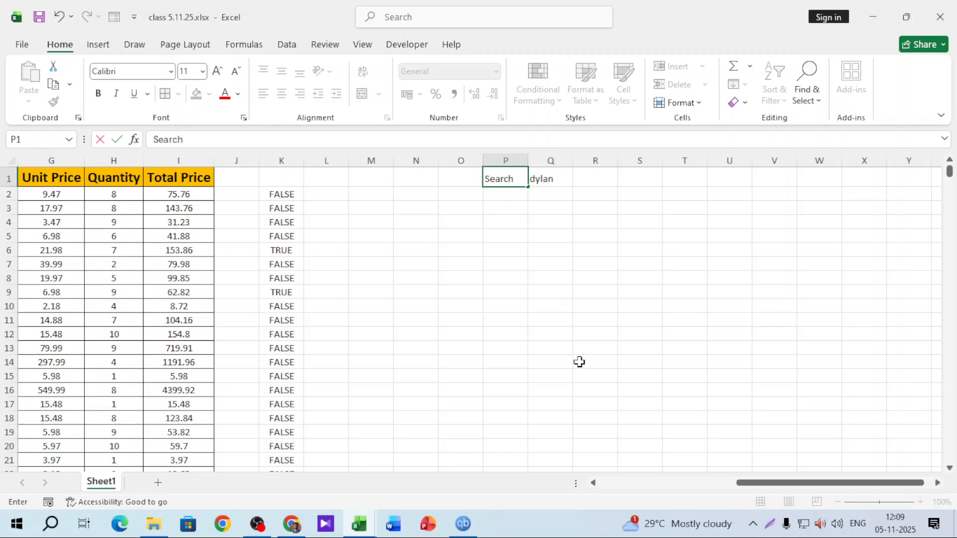
left_click(579, 362)
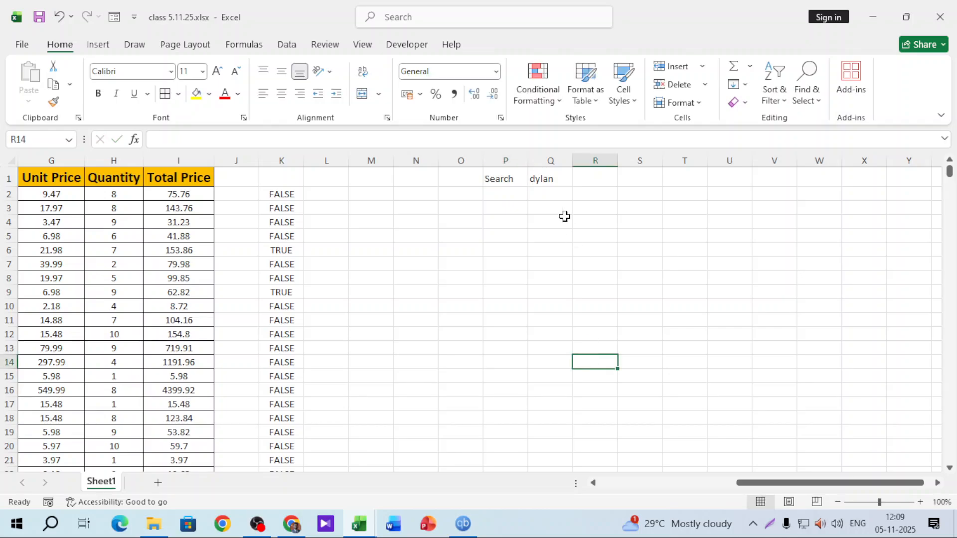
Format the Search label in P1 with the header's orange fill, bold text and font size 14
left_click(496, 178)
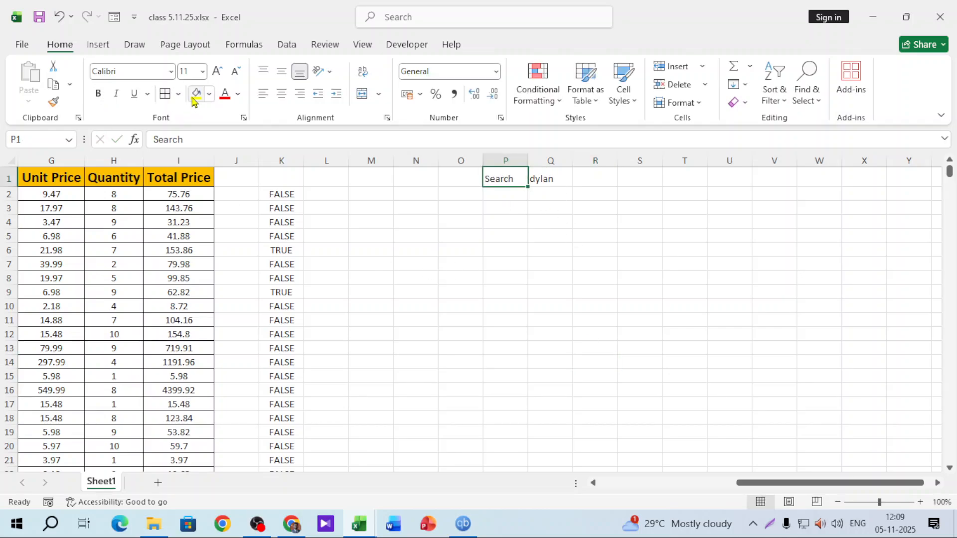
left_click(208, 94)
left_click(238, 277)
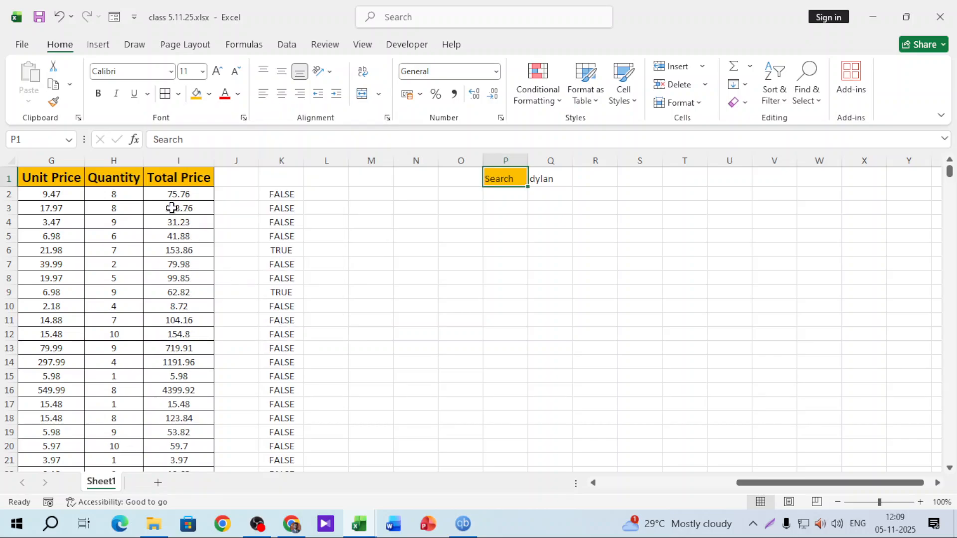
left_click(98, 93)
left_click(217, 72)
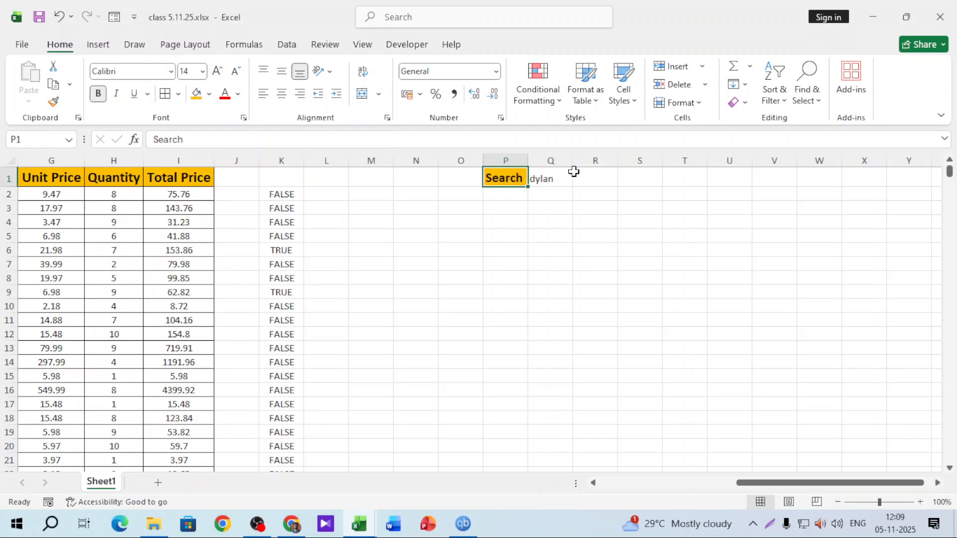
Widen column Q to roughly double its width and apply Thick Outside Borders to the search cell Q1
left_click(552, 178)
left_click_drag(573, 161, 632, 160)
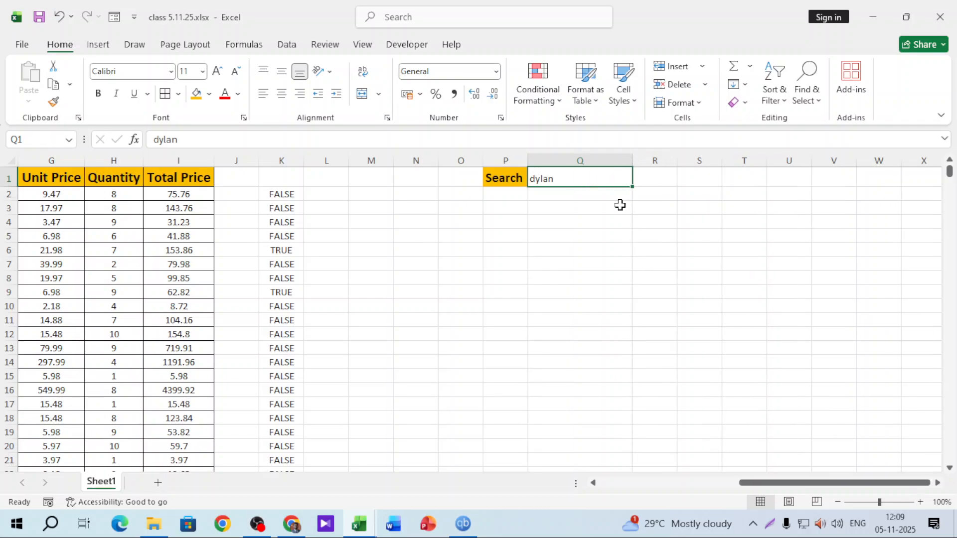
left_click(178, 94)
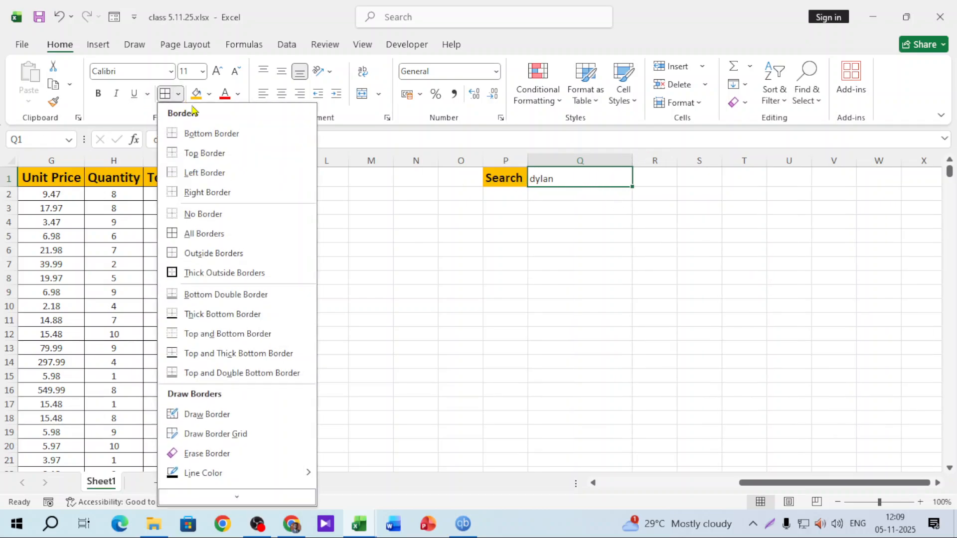
left_click(220, 271)
left_click(608, 293)
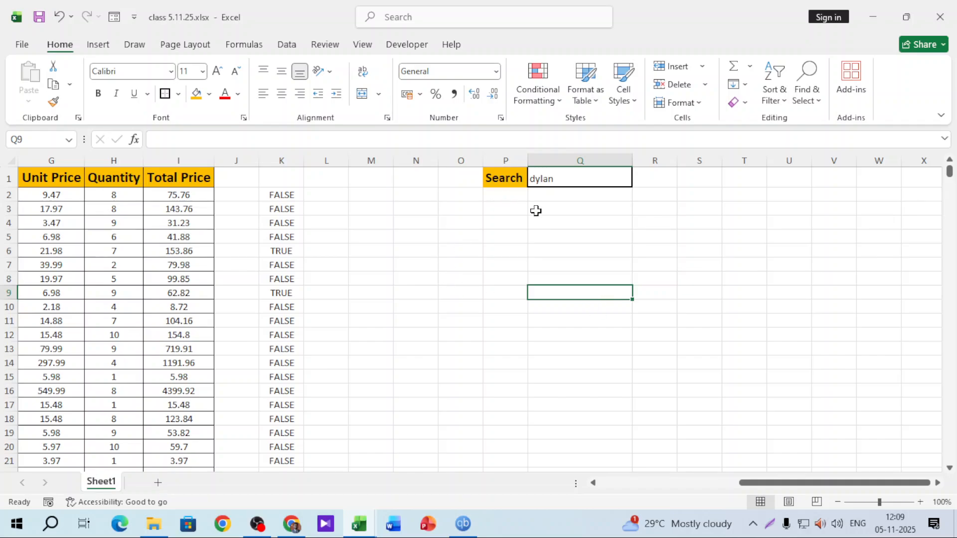
Examine the empty area M3:W5 below the search box and the matching customer's full record in A9:I9
left_click_drag(367, 210, 912, 232)
scroll(912, 232, "right", 3)
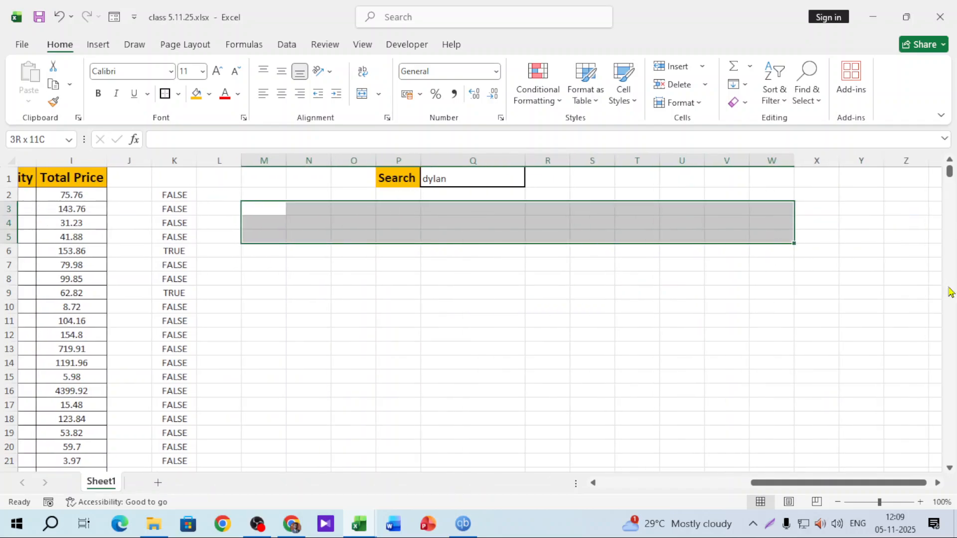
left_click(541, 220)
scroll(852, 493, "left", 2)
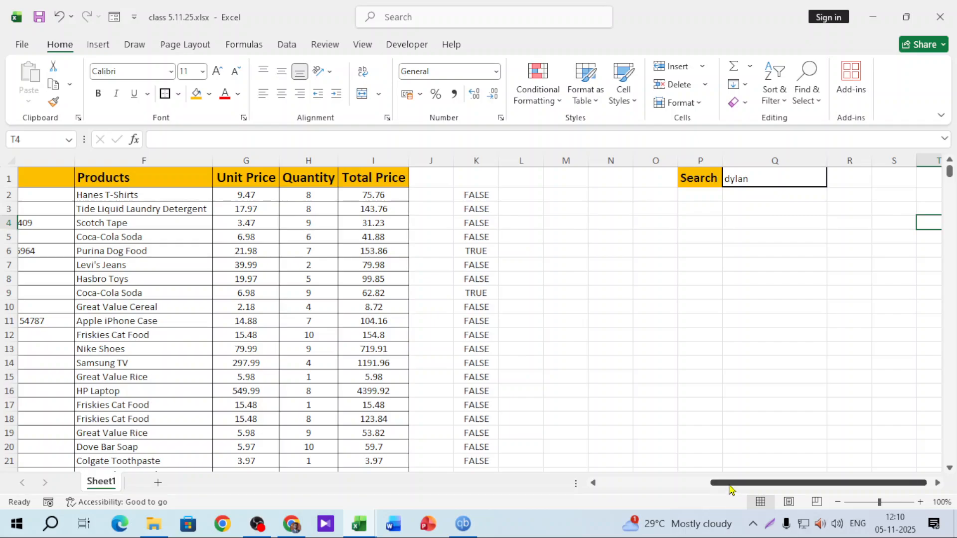
scroll(731, 492, "left", 2)
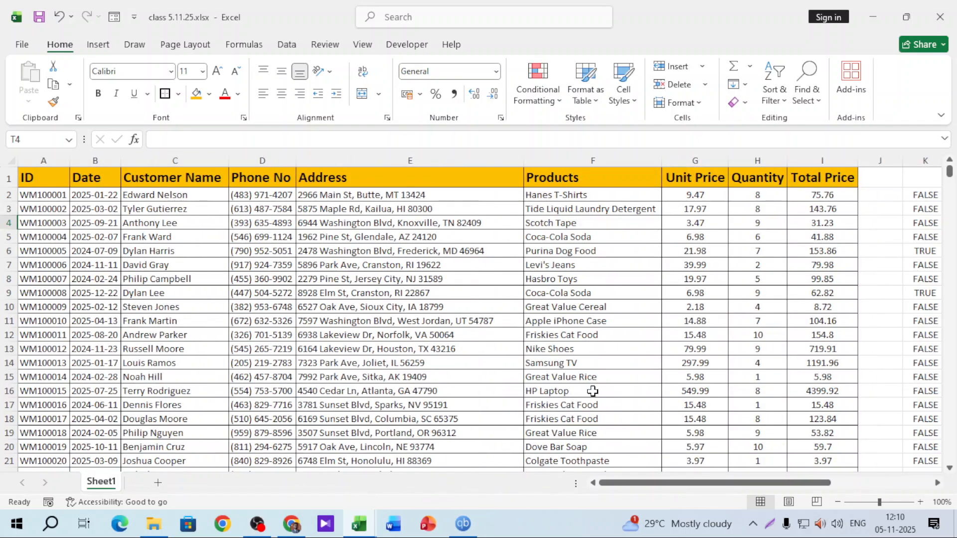
left_click(165, 293)
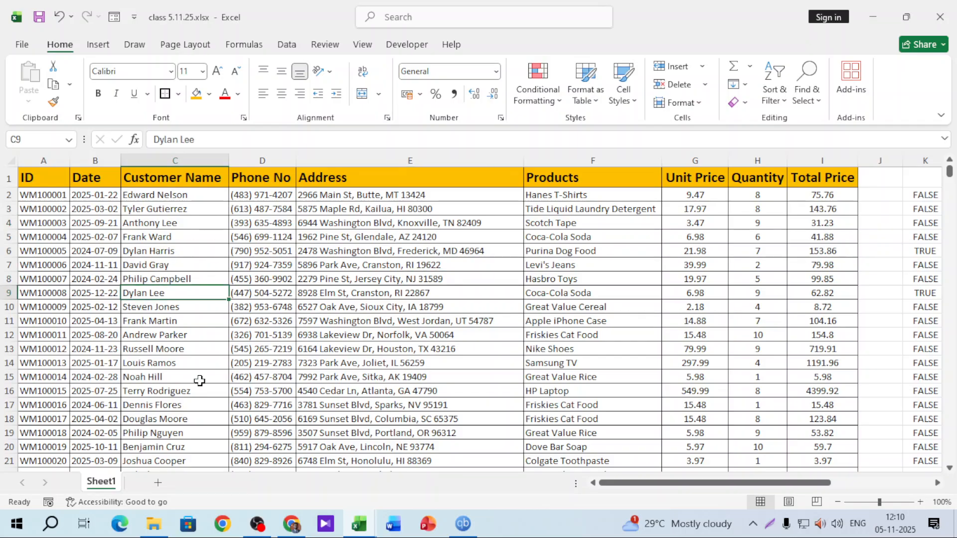
left_click(4, 293)
left_click_drag(40, 293, 819, 289)
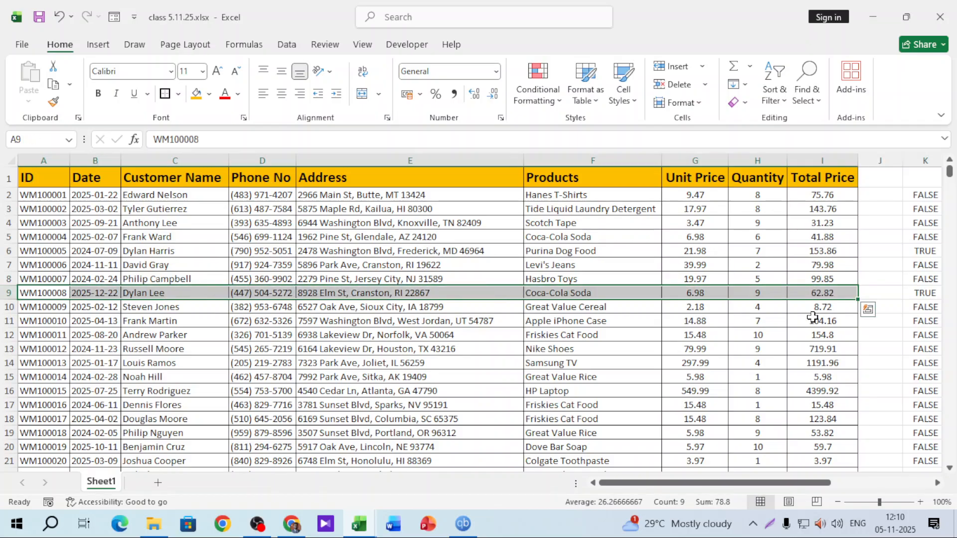
Copy the header row A1:I1 and paste it below the search box, starting at cell N3
left_click_drag(749, 487, 859, 487)
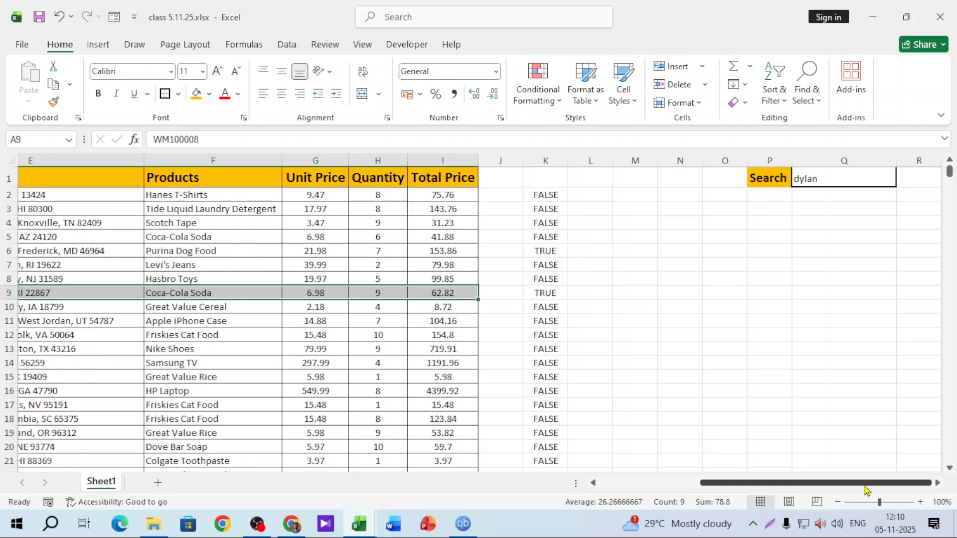
left_click_drag(866, 484, 712, 482)
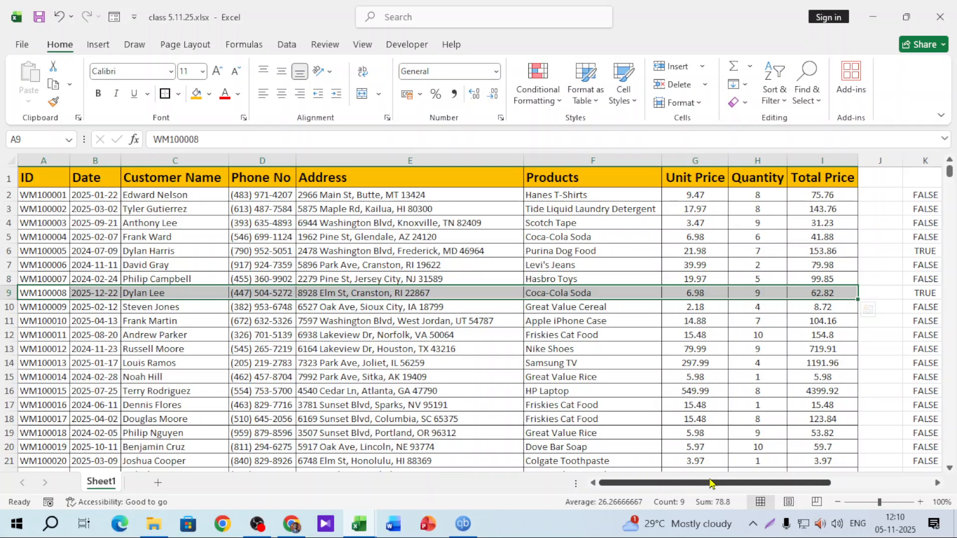
left_click_drag(42, 179, 837, 183)
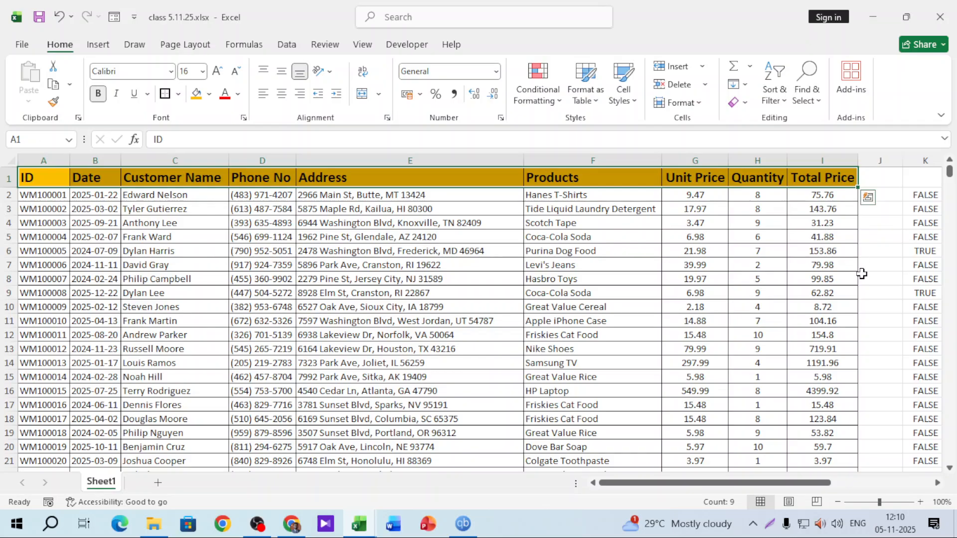
key("ctrl+c")
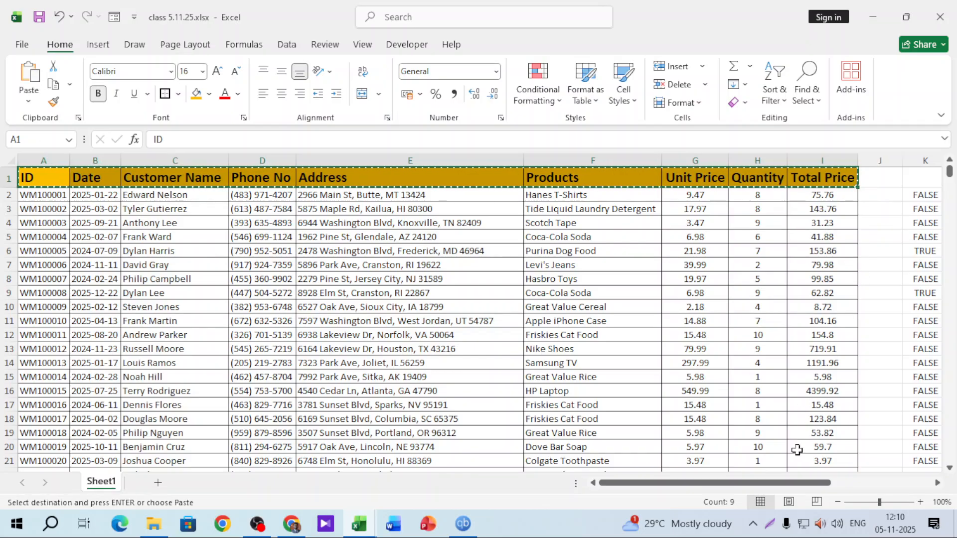
left_click_drag(802, 482, 937, 486)
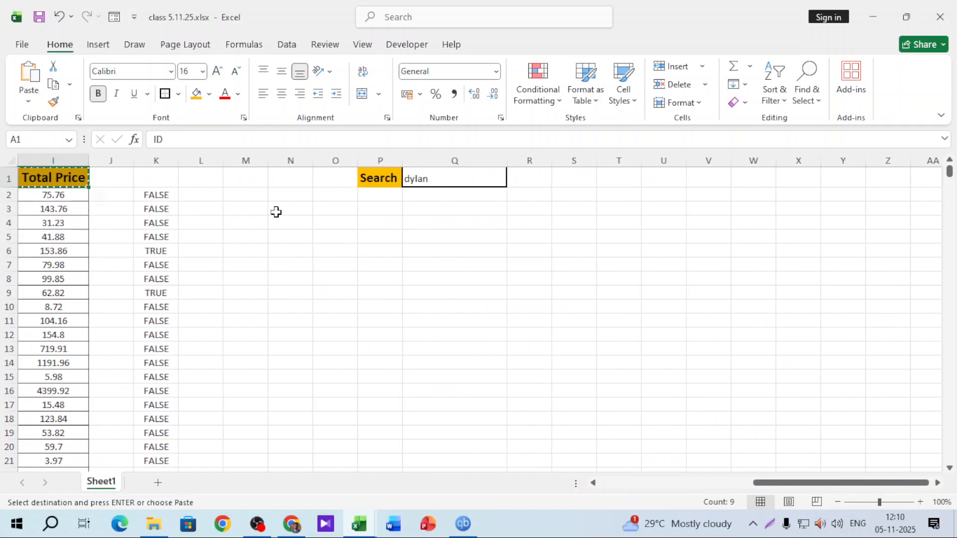
left_click(279, 210)
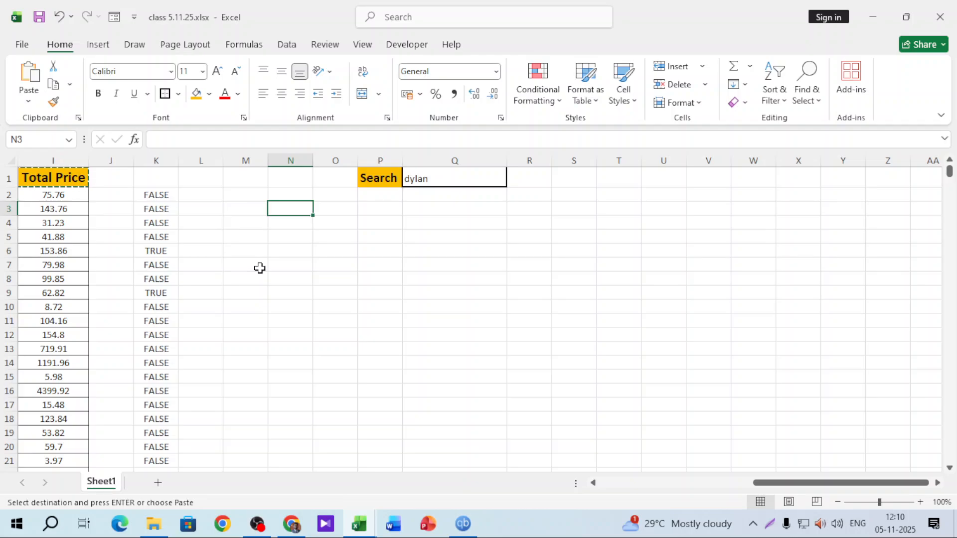
key("ctrl+v")
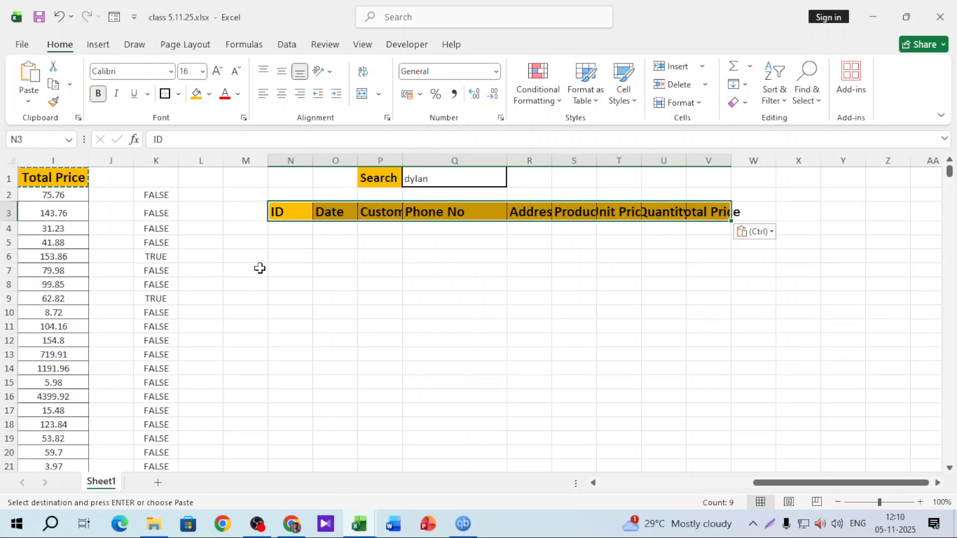
Widen columns O, P and R through V so the copied headers fit in their cells
left_click_drag(357, 153, 510, 160)
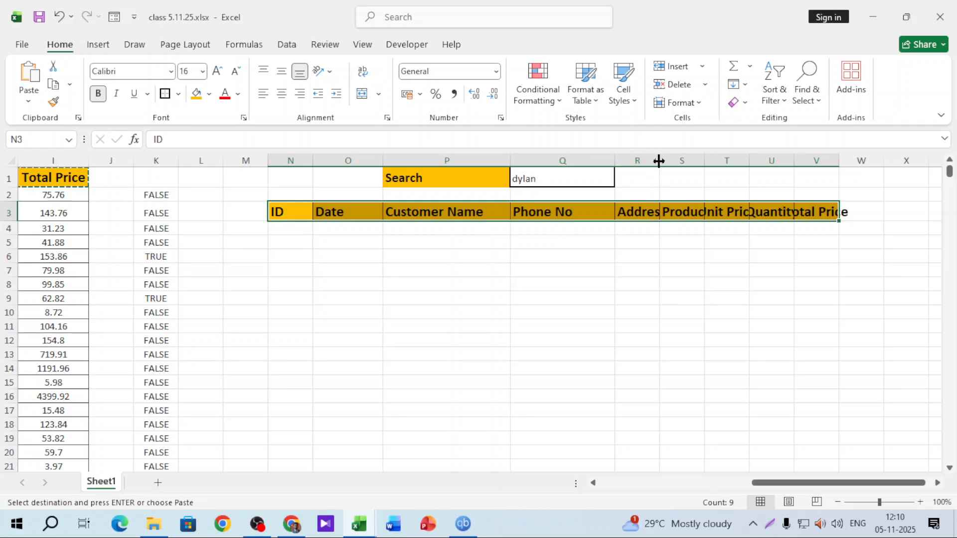
left_click_drag(660, 160, 698, 161)
double_click(744, 158)
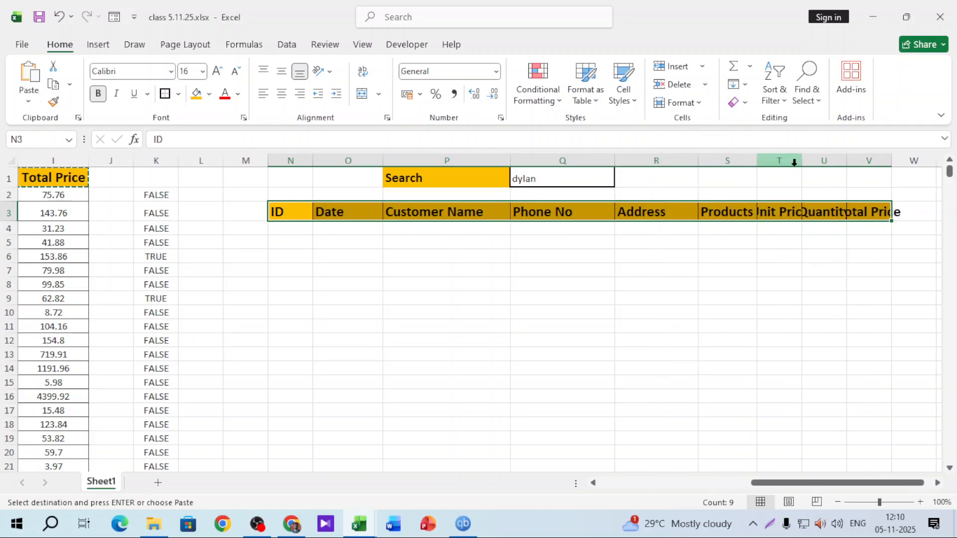
double_click(804, 160)
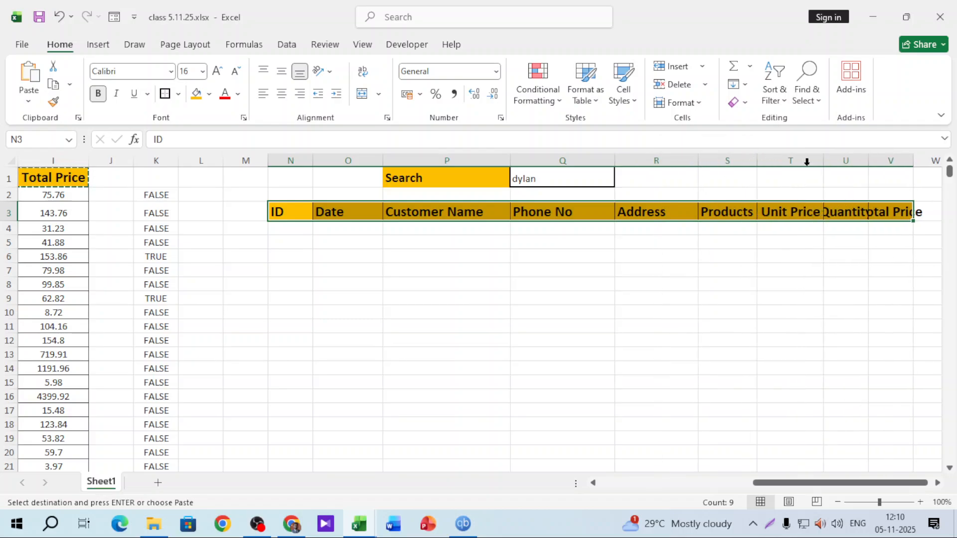
double_click(869, 161)
double_click(926, 162)
left_click(858, 312)
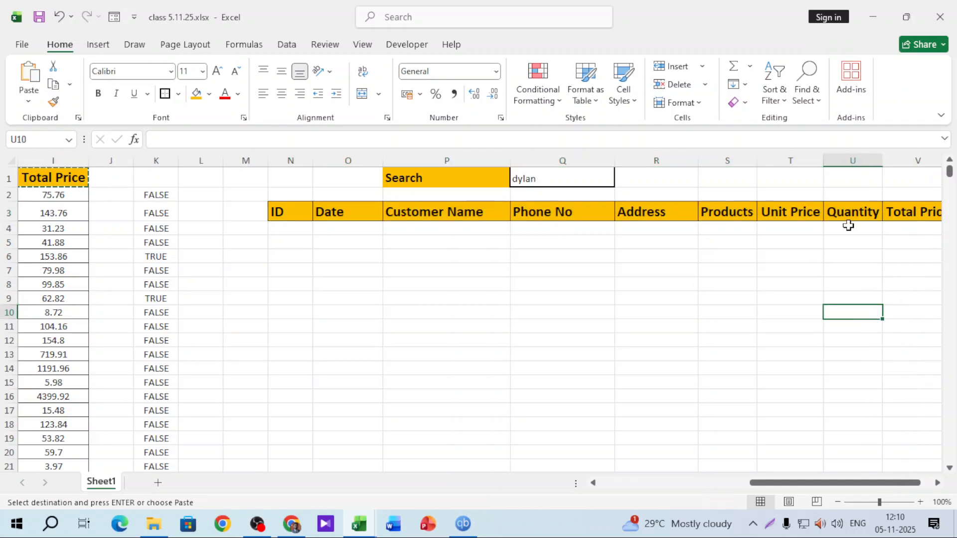
Start a FILTER formula in N4 under the ID header with the sales records A2:I10001 as its array
left_click(293, 229)
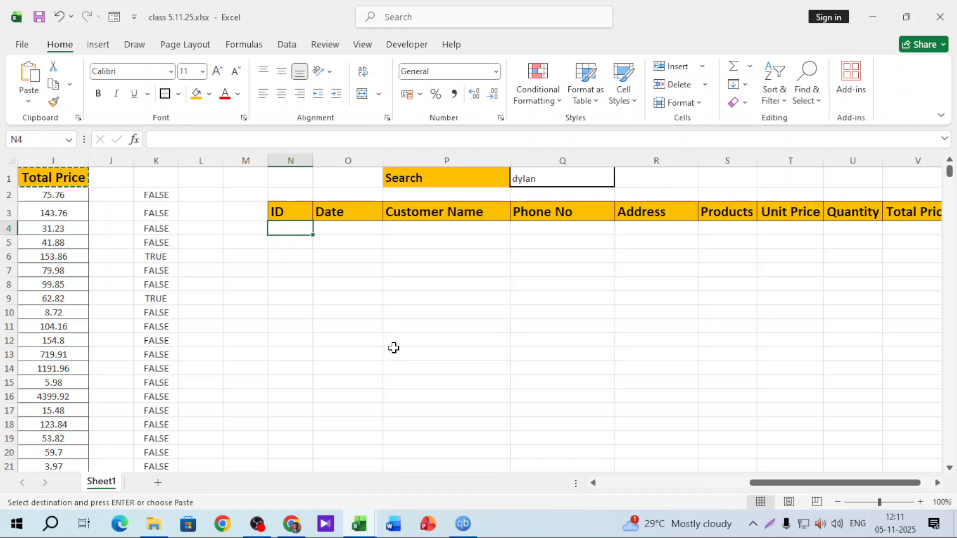
type("=")
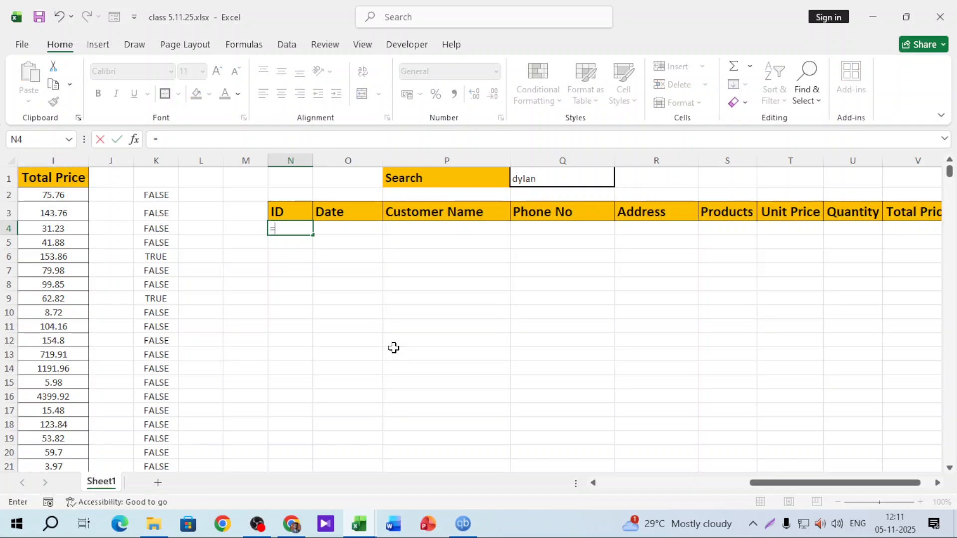
type("filte")
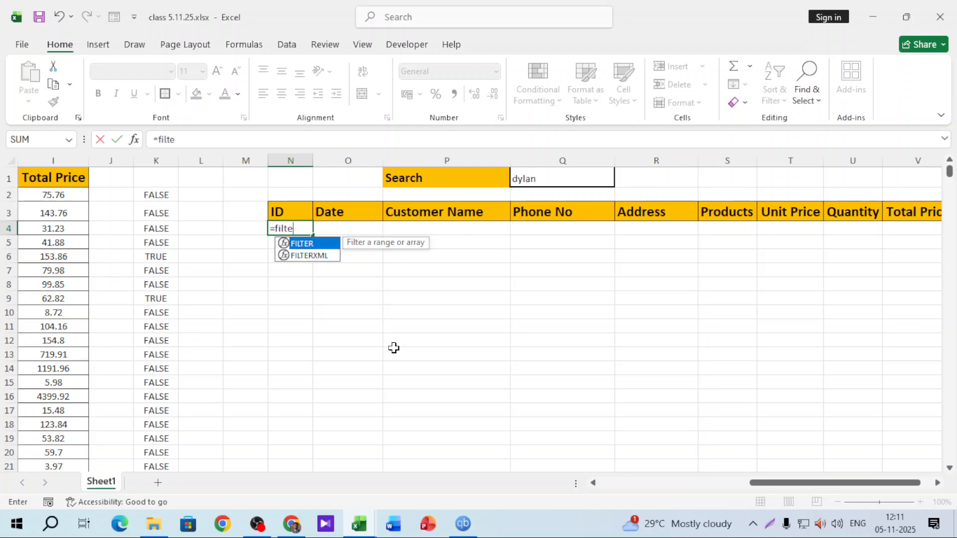
type("r")
key("Tab")
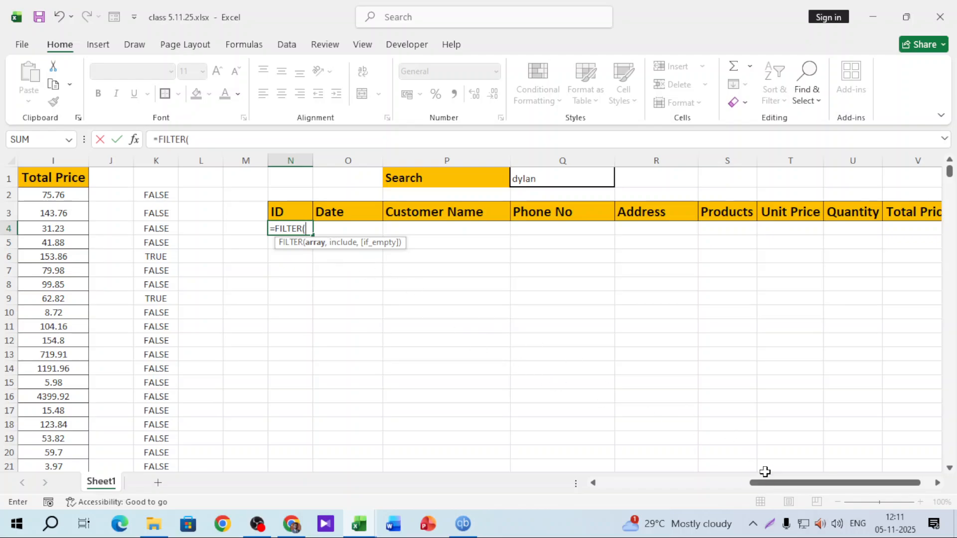
left_click_drag(764, 482, 600, 486)
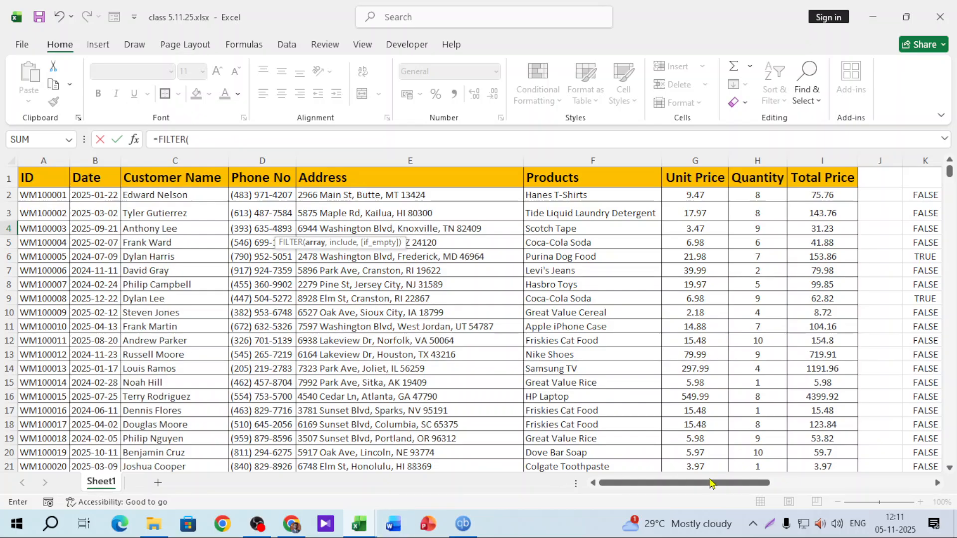
mouse_move(713, 482)
left_mouse_down()
mouse_move(851, 488)
mouse_move(701, 486)
left_mouse_up()
left_click(38, 195)
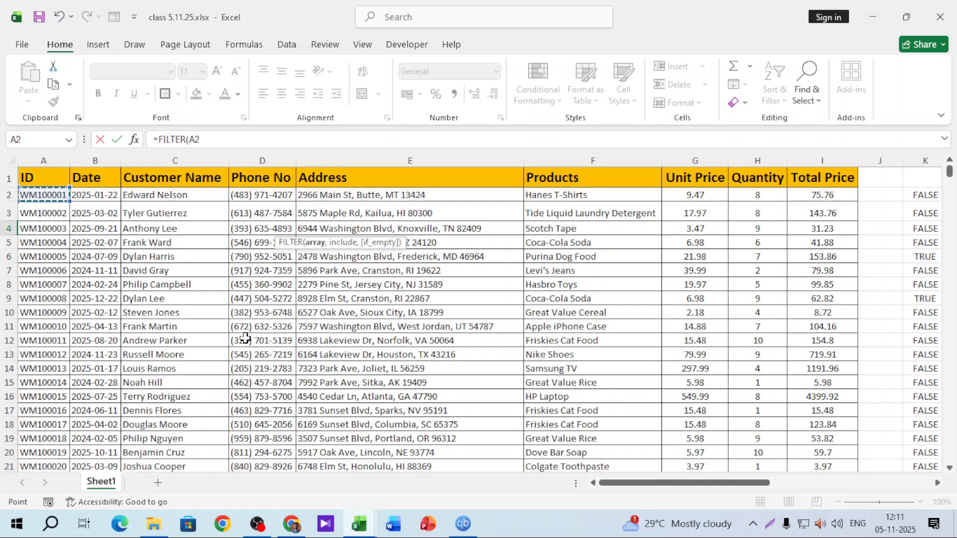
key("ctrl+shift+Right")
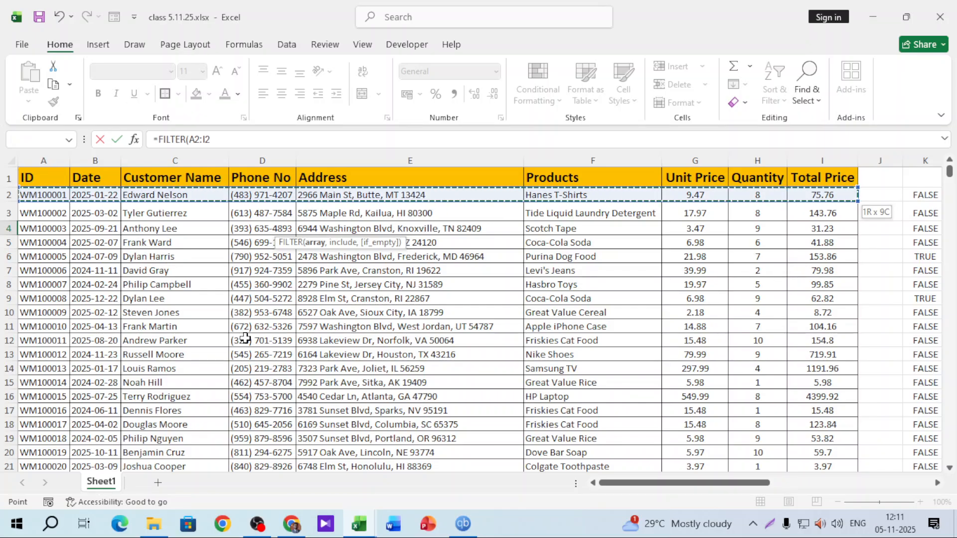
key("ctrl+shift+Down")
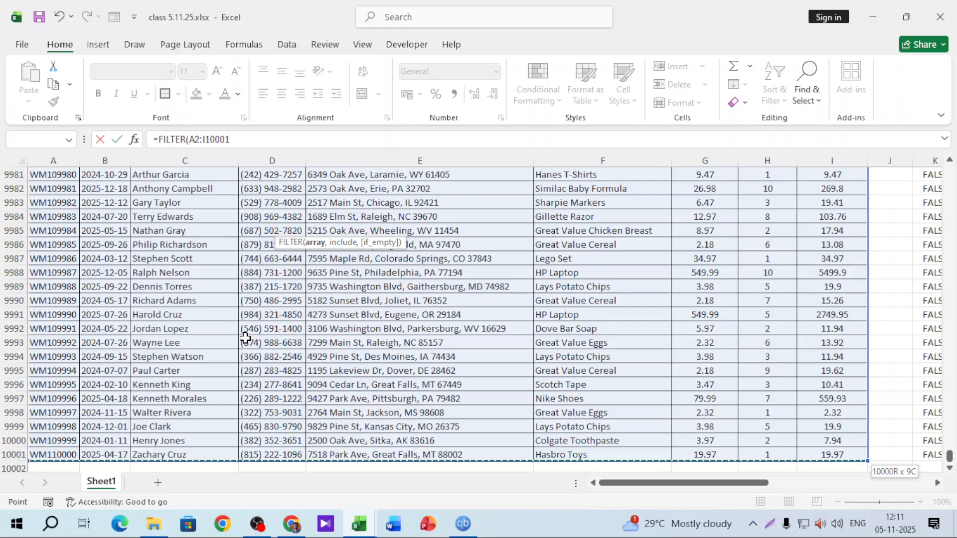
key("ctrl+BackSpace")
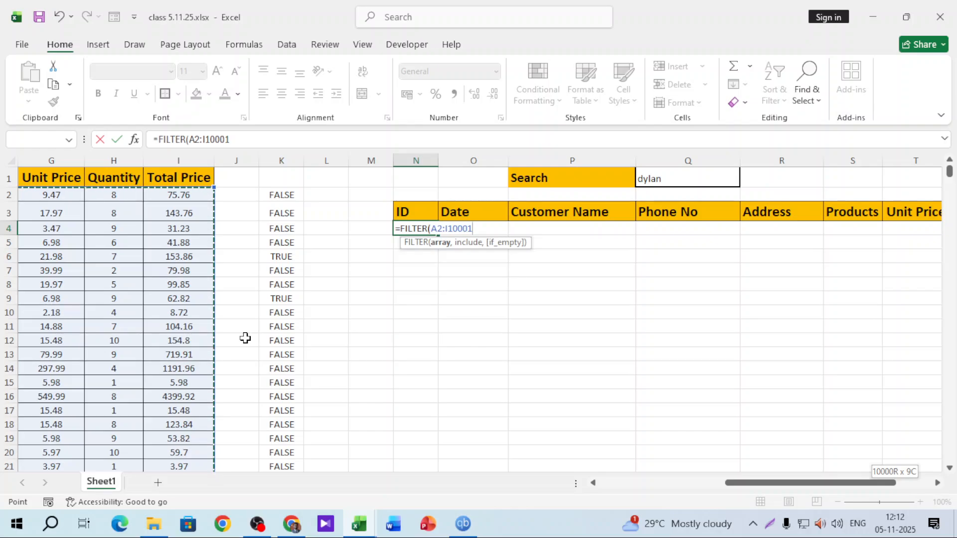
type(",")
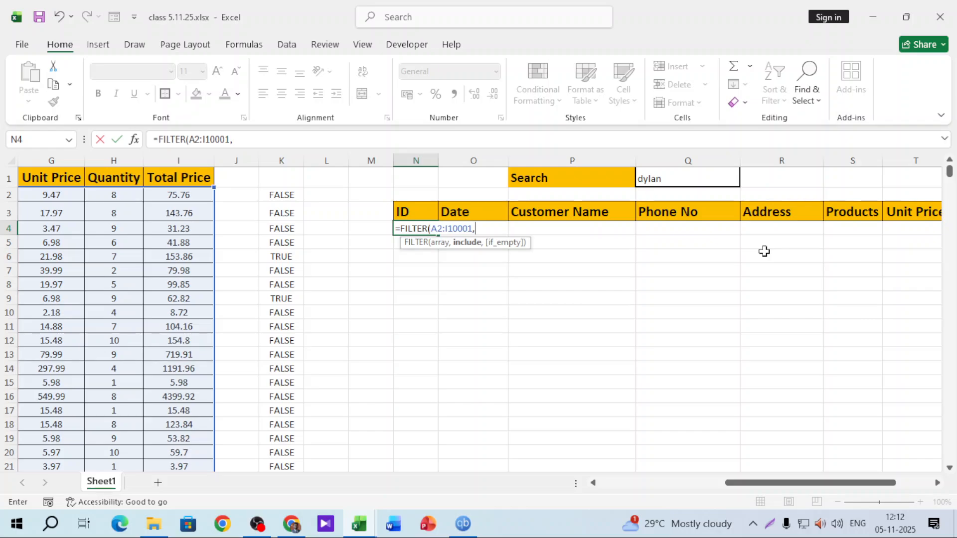
Add the include condition C2:C10001=$Q$1 to the FILTER formula, matching customer names against the search cell
left_click_drag(752, 483, 624, 483)
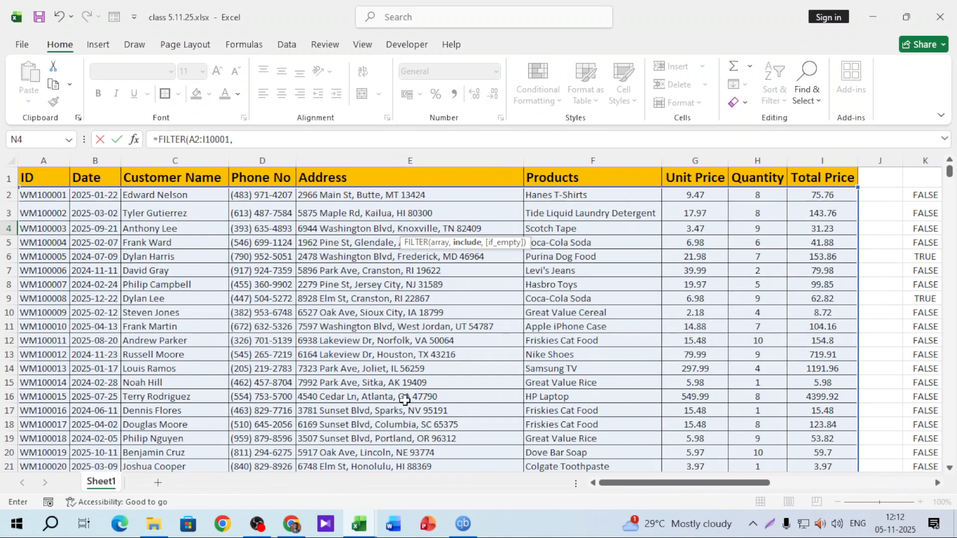
left_click(167, 196)
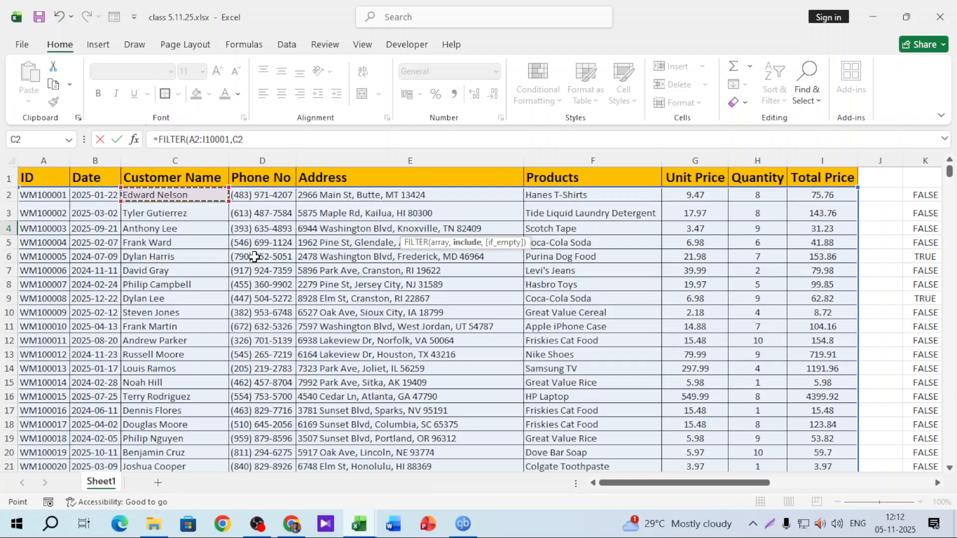
key("ctrl+shift+Down")
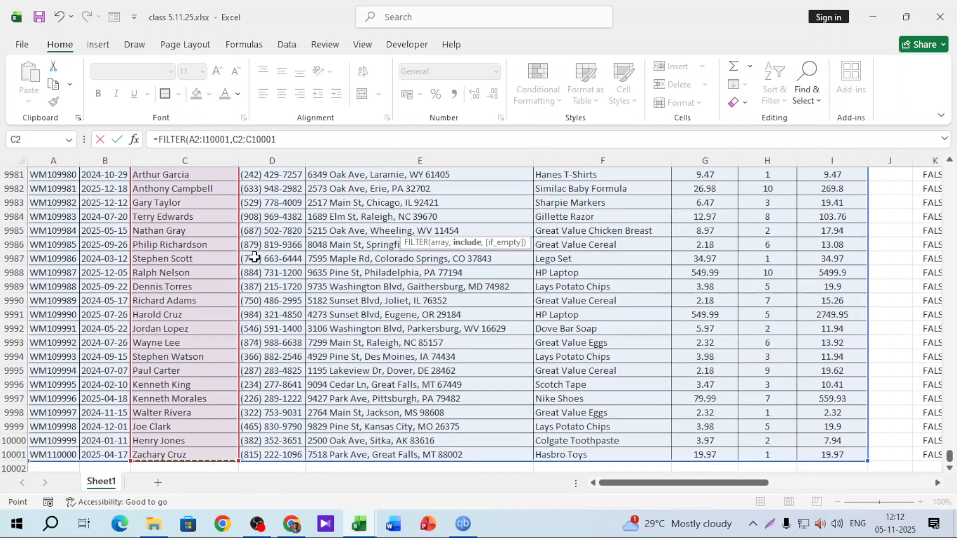
key("ctrl+BackSpace")
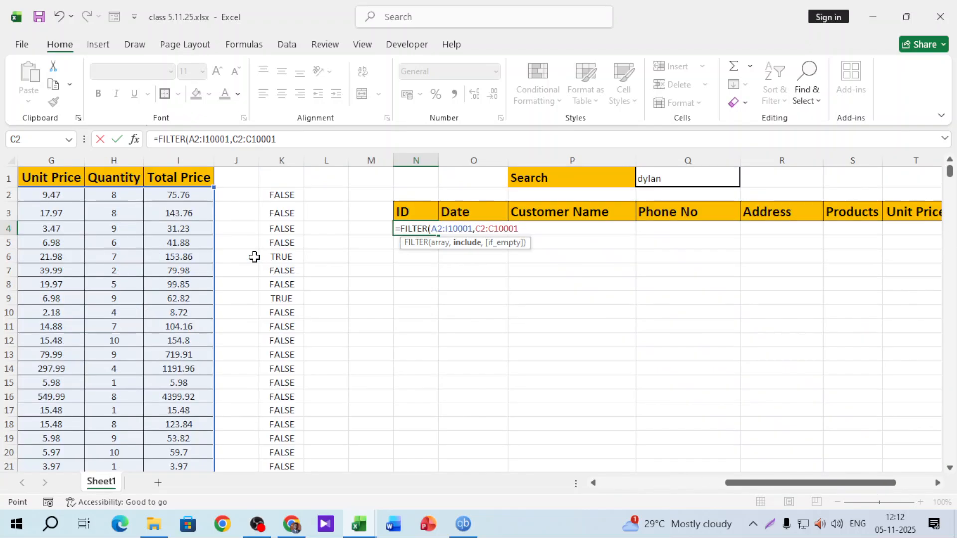
type("=")
left_click(688, 179)
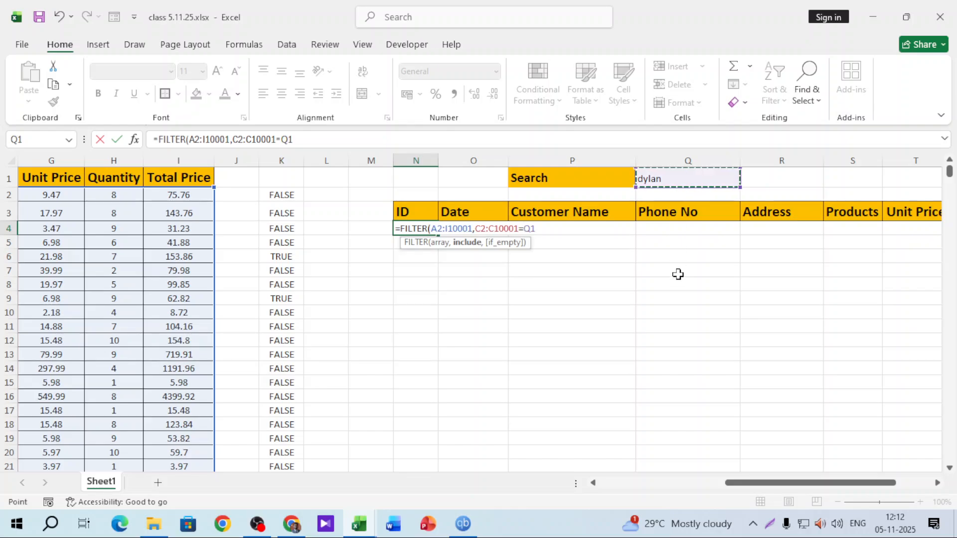
key("F4")
type(",")
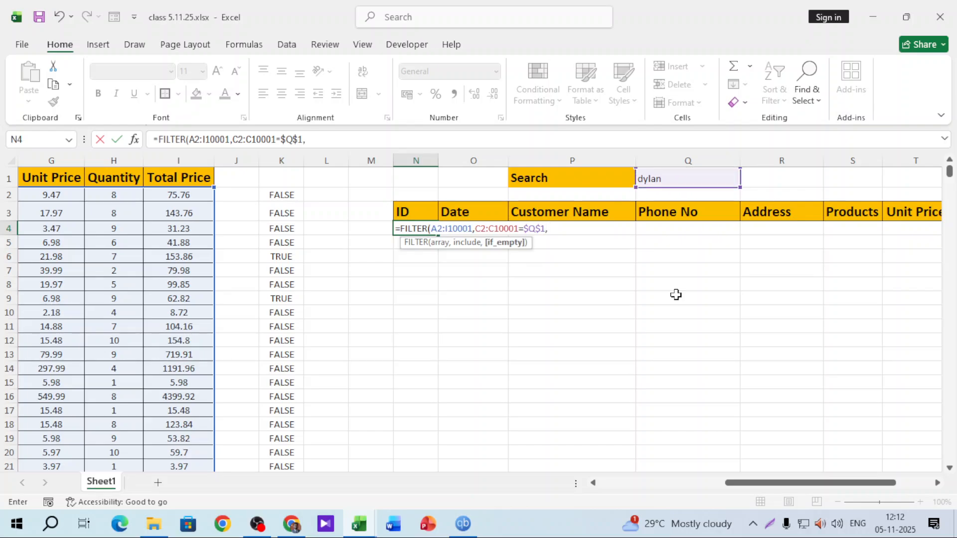
Set the FILTER formula's if_empty text to "Please search in the search bar" and enter the formula
type("\"")
type("Please s")
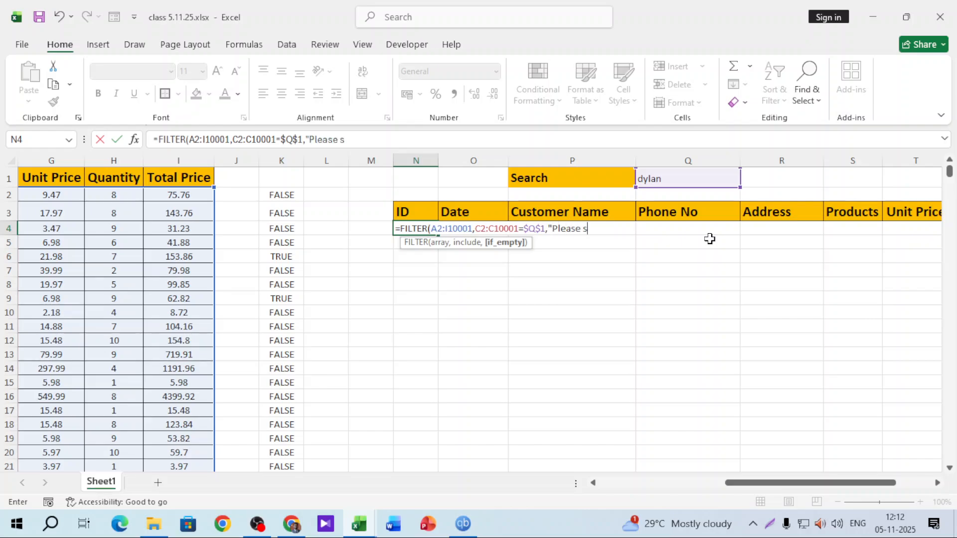
type("earch in the")
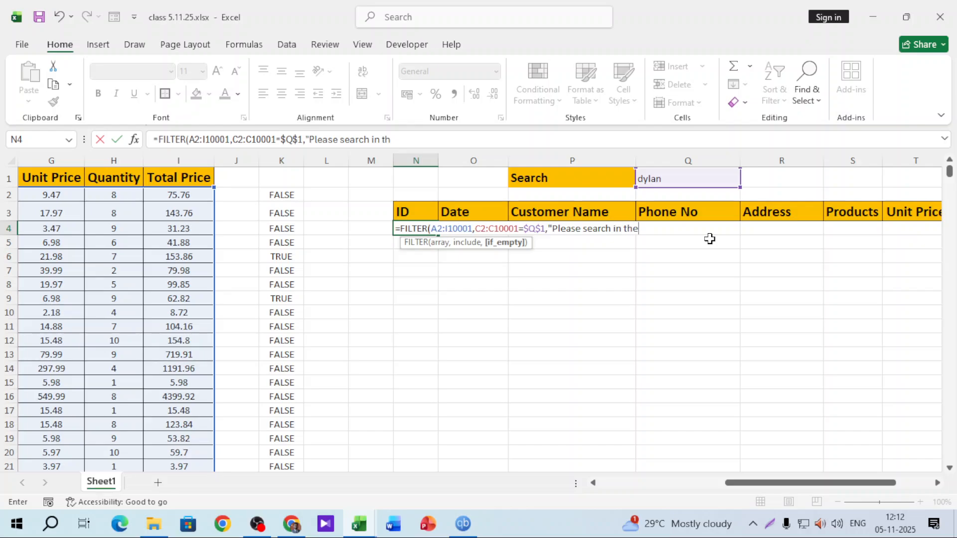
type(" search bar")
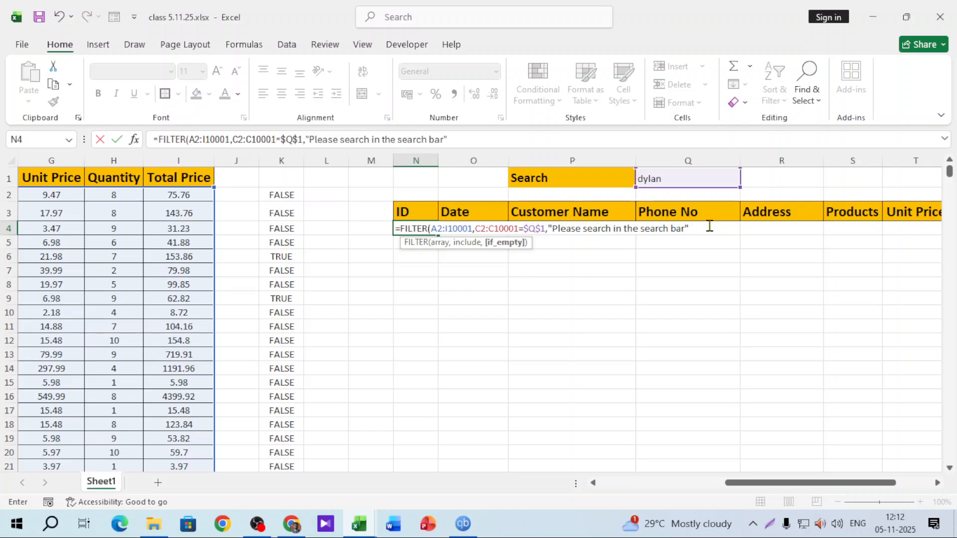
key("Return")
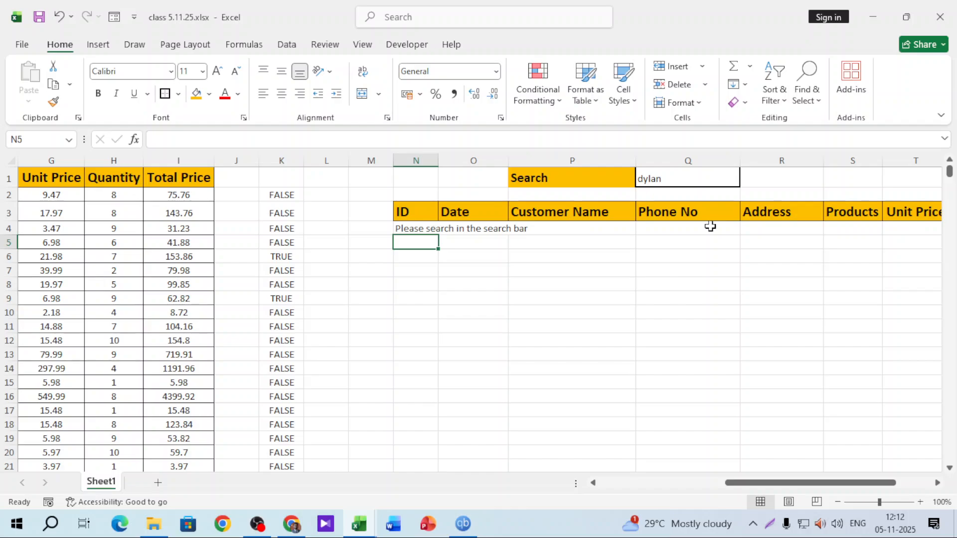
Check the search term in Q1 against the FILTER formula in N4, leaving the formula as it is
left_click(685, 180)
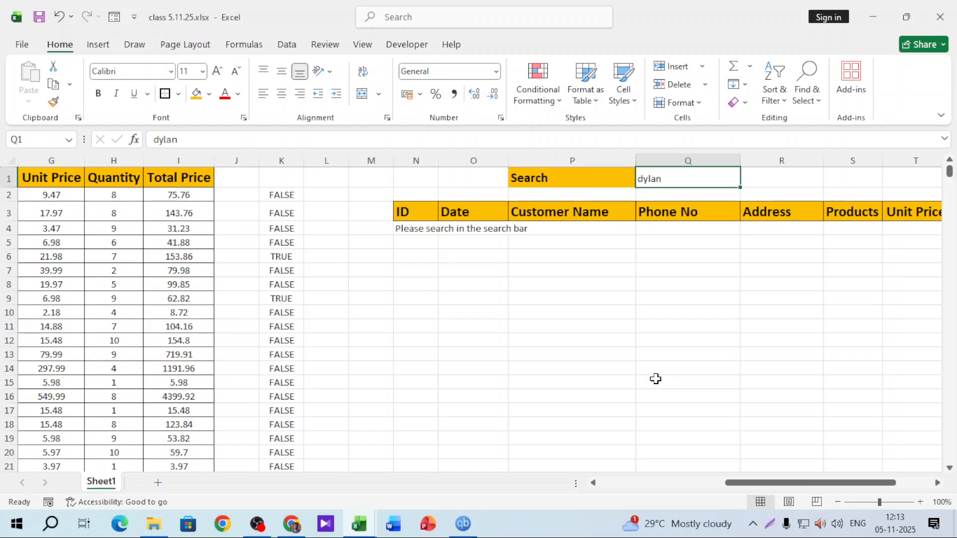
double_click(408, 228)
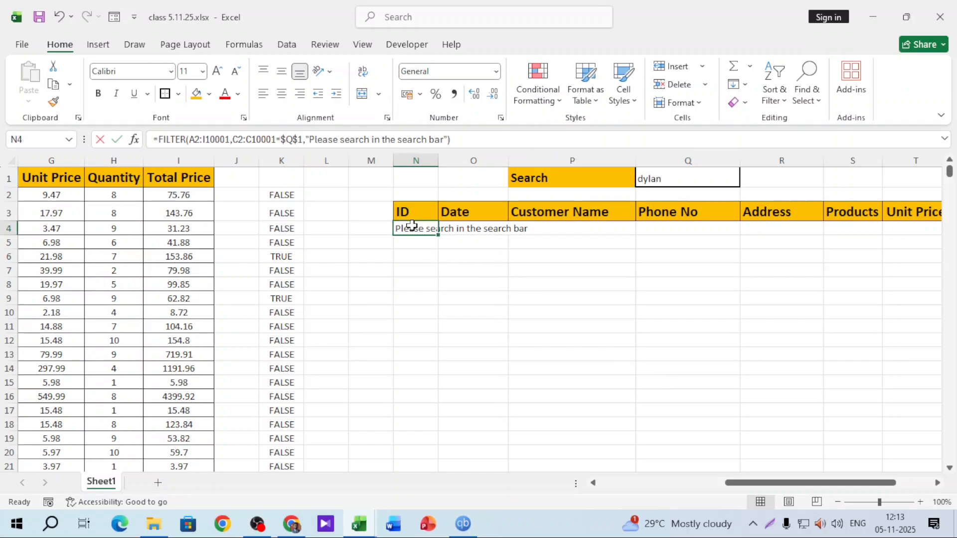
key("Escape")
left_click(515, 298)
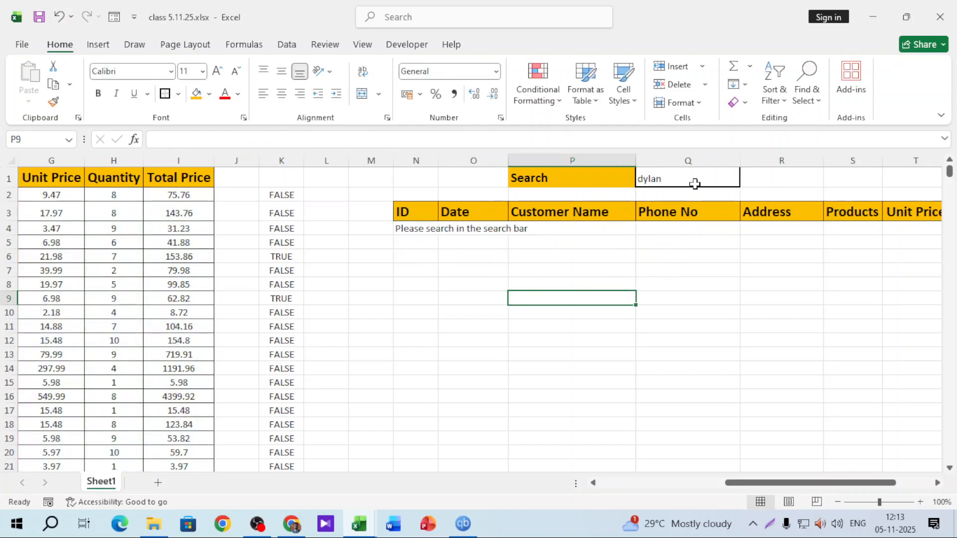
left_click(693, 182)
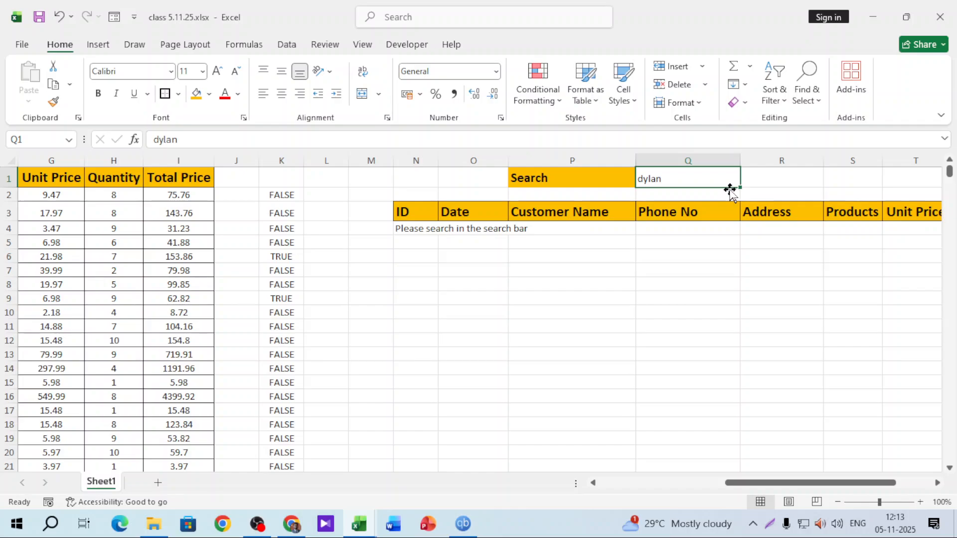
Extend the search term in Q1 to a customer's full name to test the exact-match FILTER formula
double_click(713, 177)
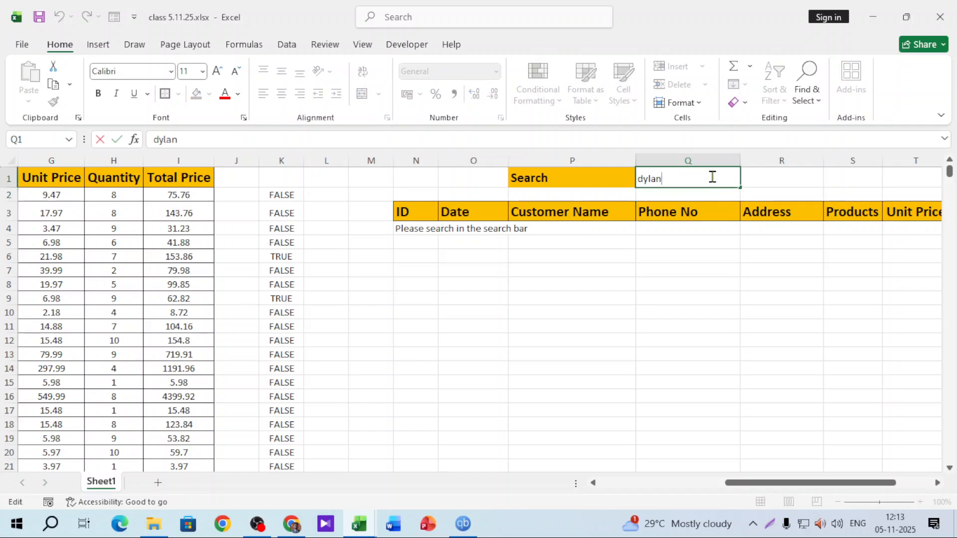
type("lee")
key("Return")
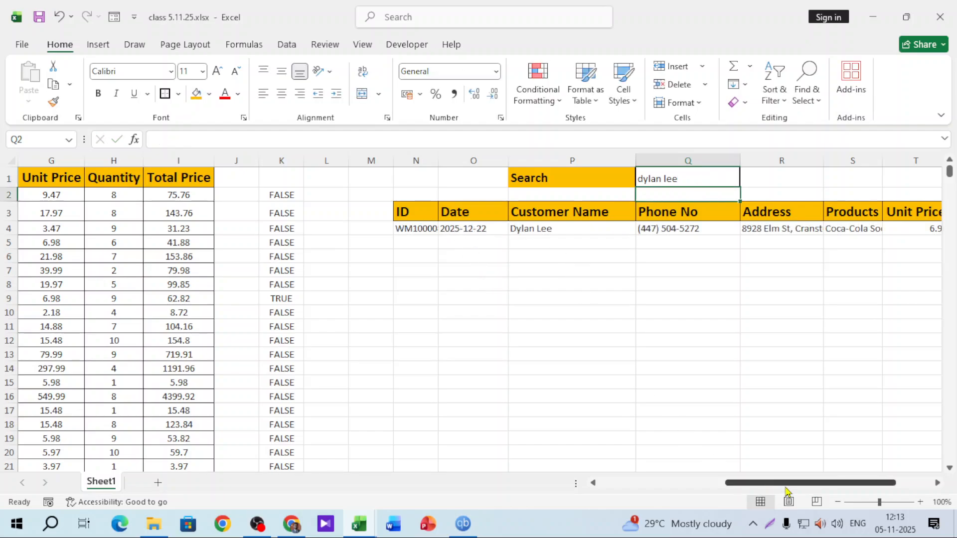
Evaluate the include condition C2:C10001=$Q$1 inside the FILTER formula in N4
left_click_drag(843, 483, 793, 492)
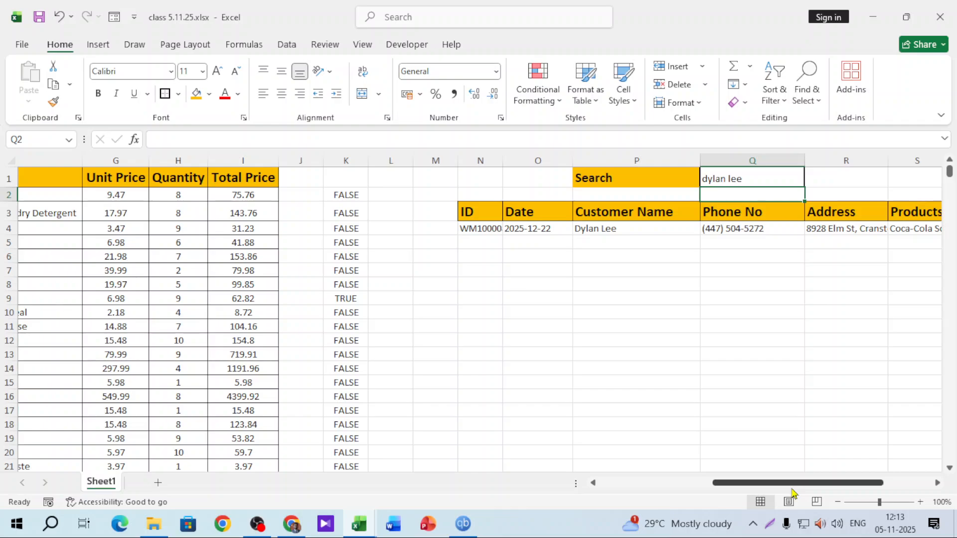
double_click(472, 228)
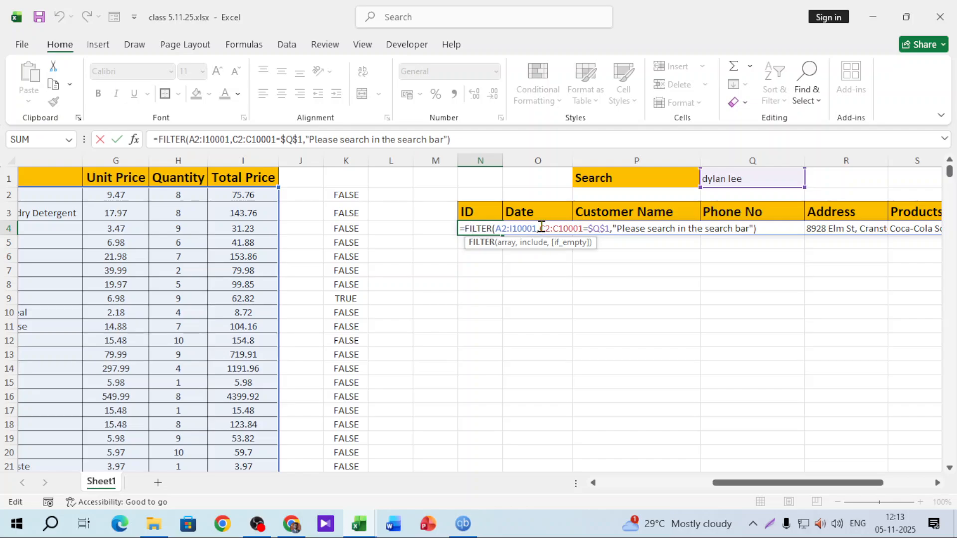
left_click_drag(540, 228, 611, 228)
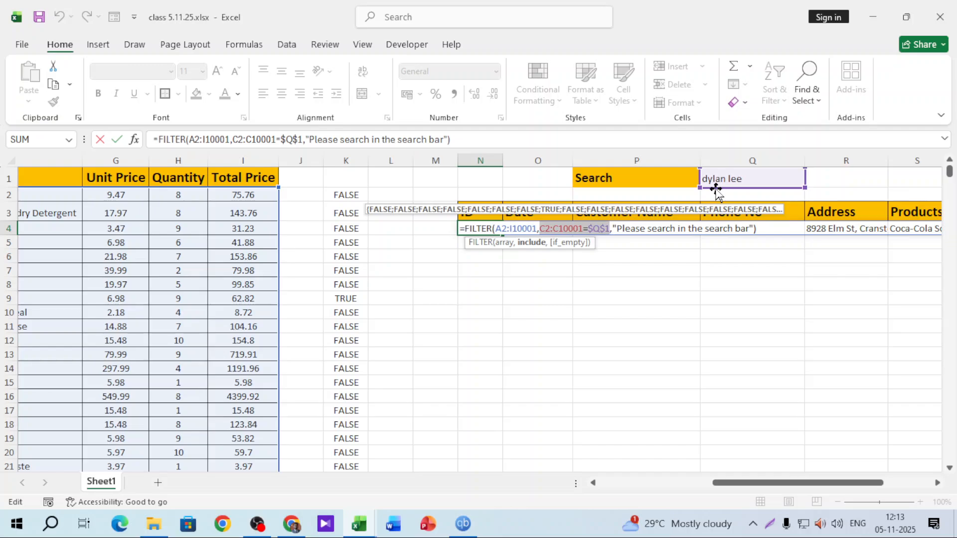
key("ctrl+Return")
Copy the expression ISNUMBER(SEARCH($Q$1,C2:C10001)) from the helper formula in K2 without its equals sign
double_click(344, 195)
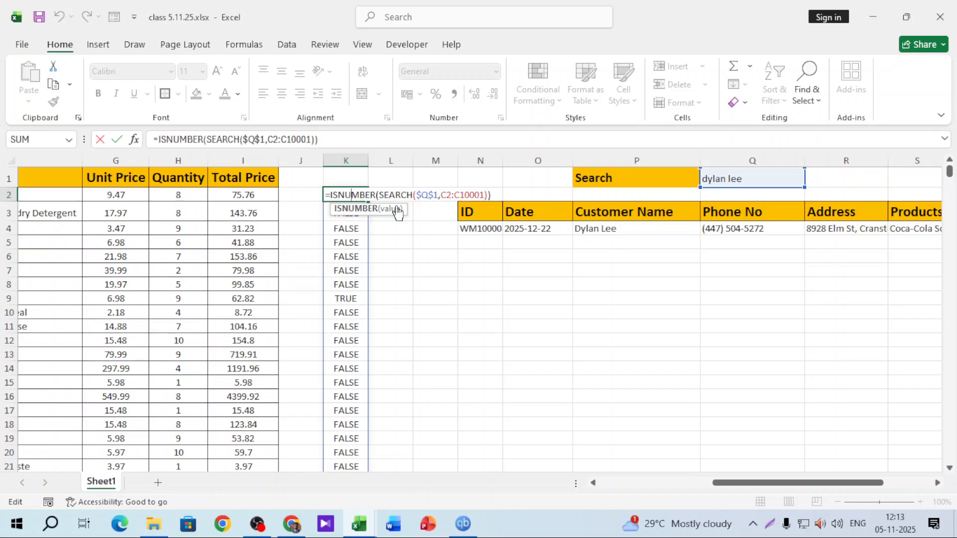
left_click(333, 194)
left_click_drag(334, 194, 504, 194)
key("ctrl+c")
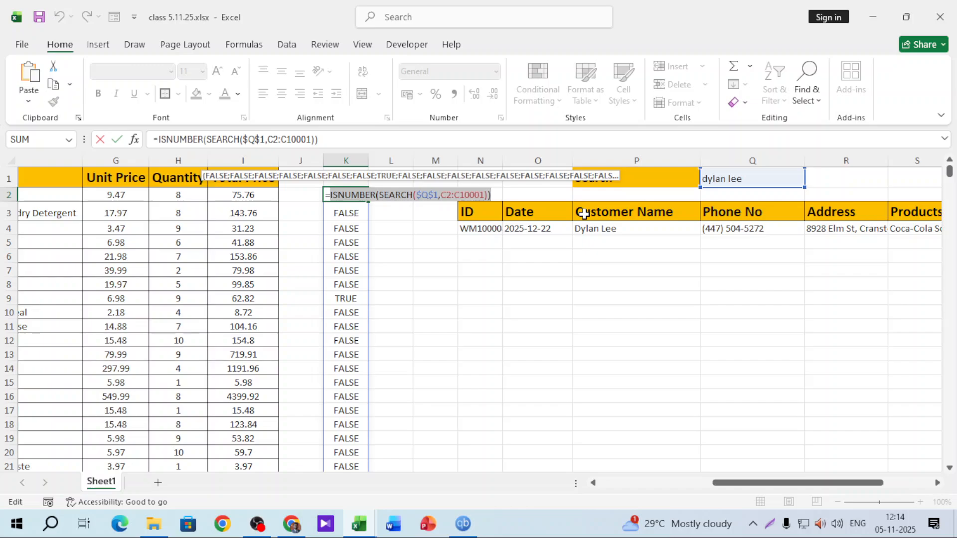
key("Escape")
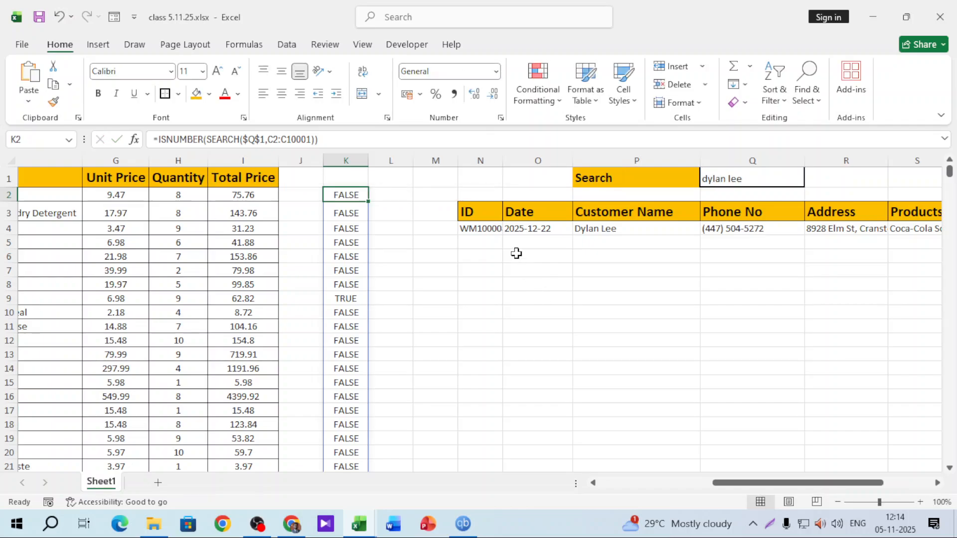
Replace the include condition of the FILTER formula in N4 with the copied ISNUMBER(SEARCH($Q$1,C2:C10001)) expression
double_click(481, 231)
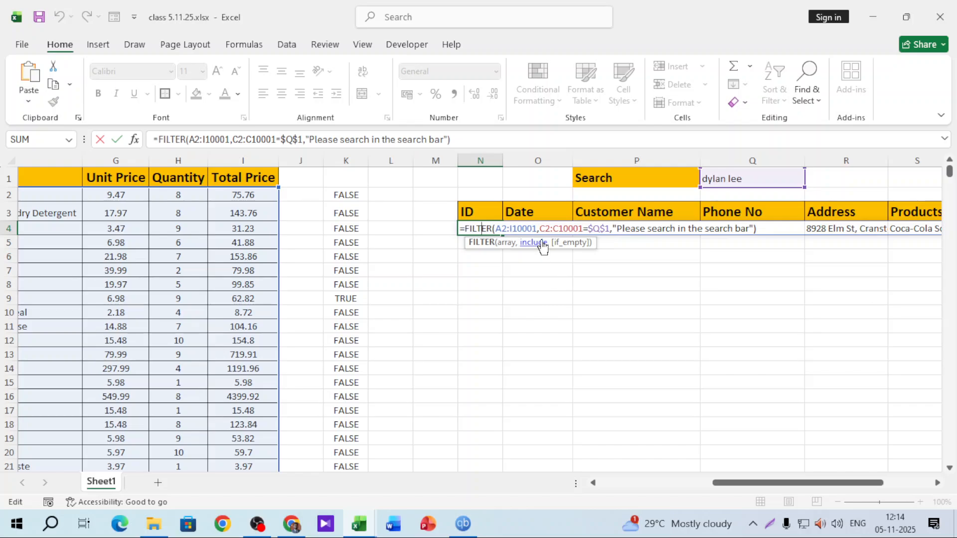
left_click_drag(540, 229, 606, 229)
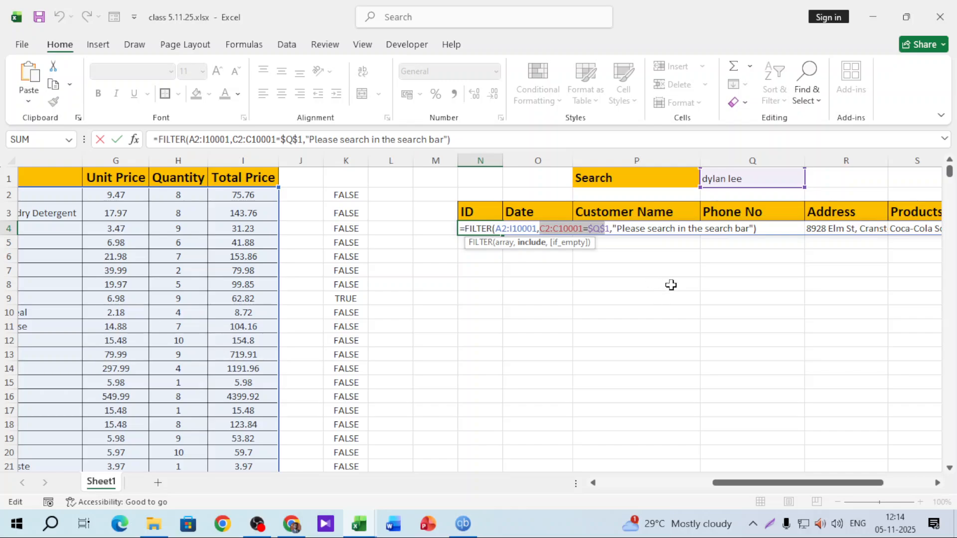
key("shift+Right")
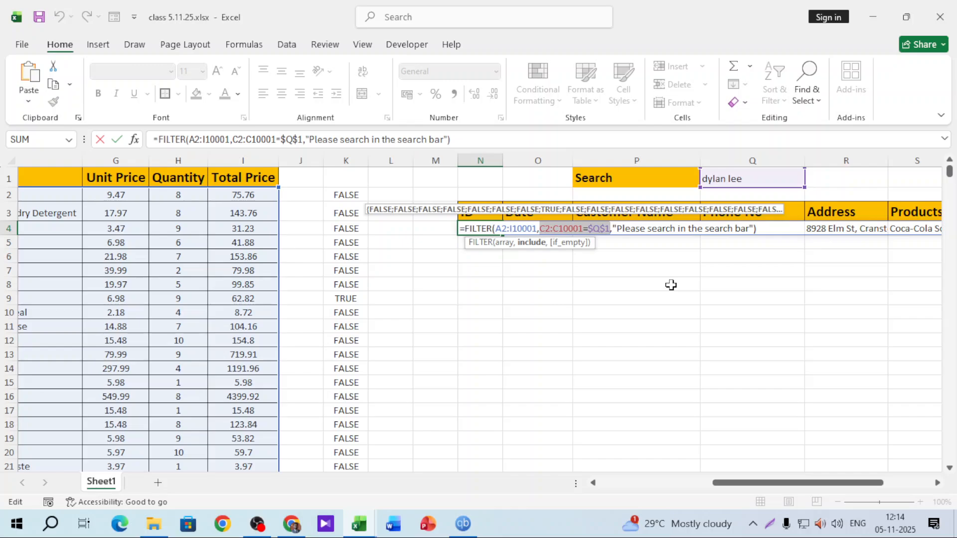
key("BackSpace")
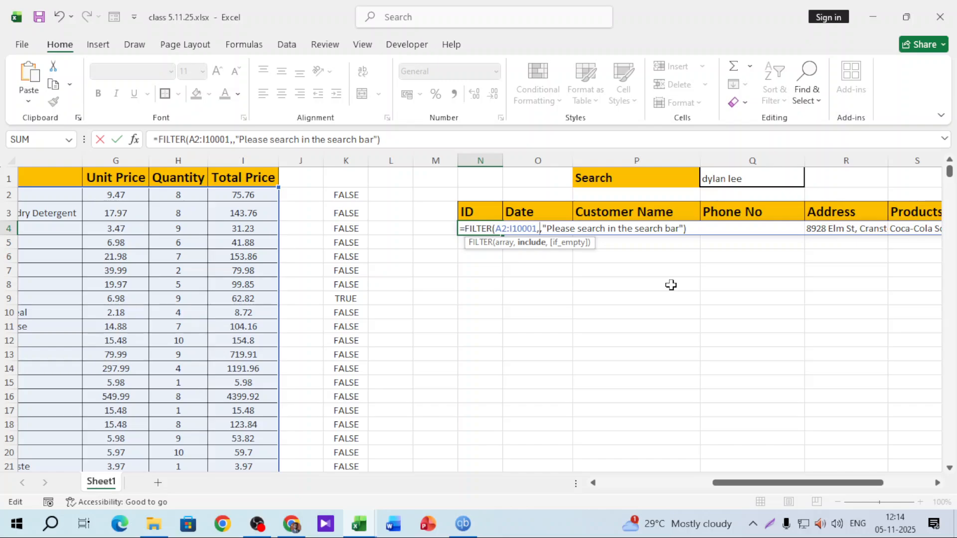
key("ctrl+v")
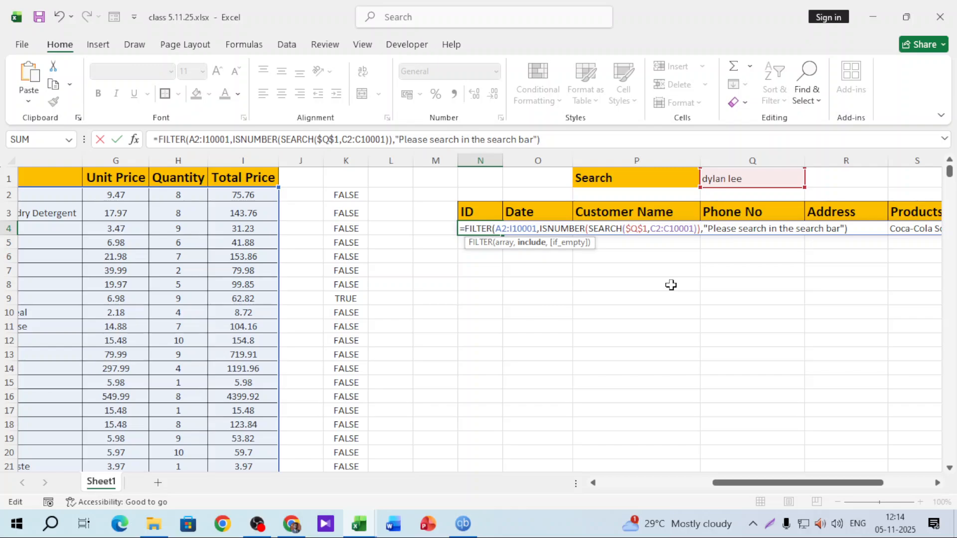
key("Return")
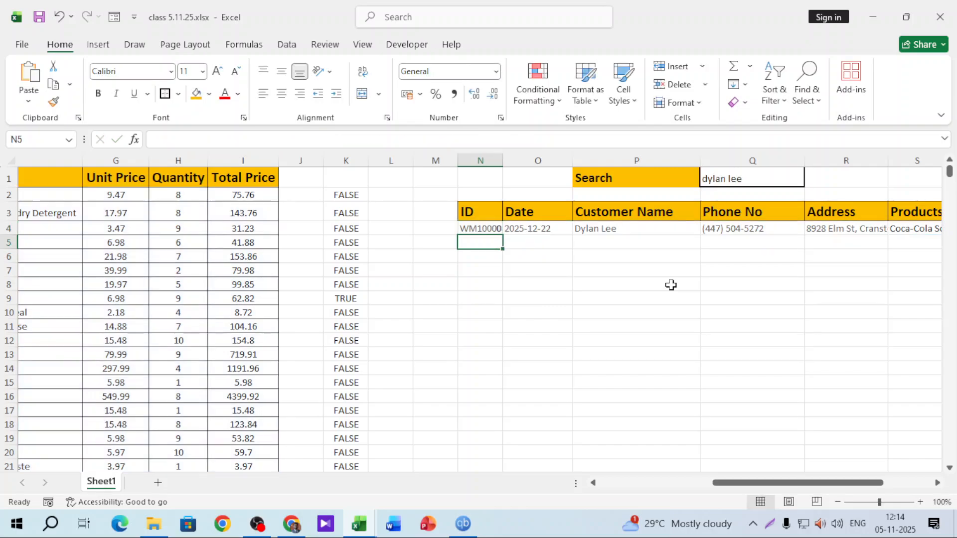
Clear the search term in Q1 and view the full width of the results table
left_click(755, 181)
key("Delete")
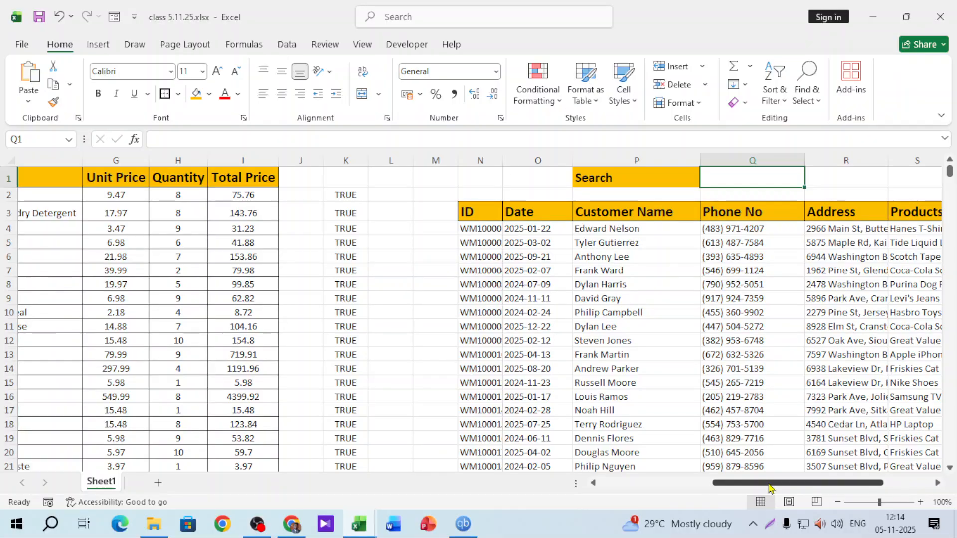
left_click_drag(770, 486, 867, 484)
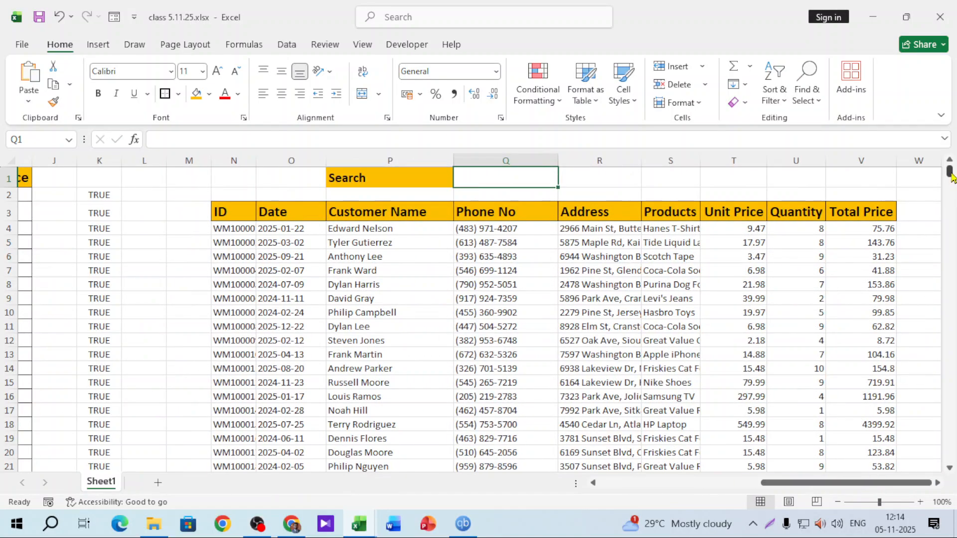
mouse_move(950, 173)
left_mouse_down()
mouse_move(950, 456)
mouse_move(950, 172)
left_mouse_up()
Search for a customer first name in Q1 and look through the matching sales records
type("dylan")
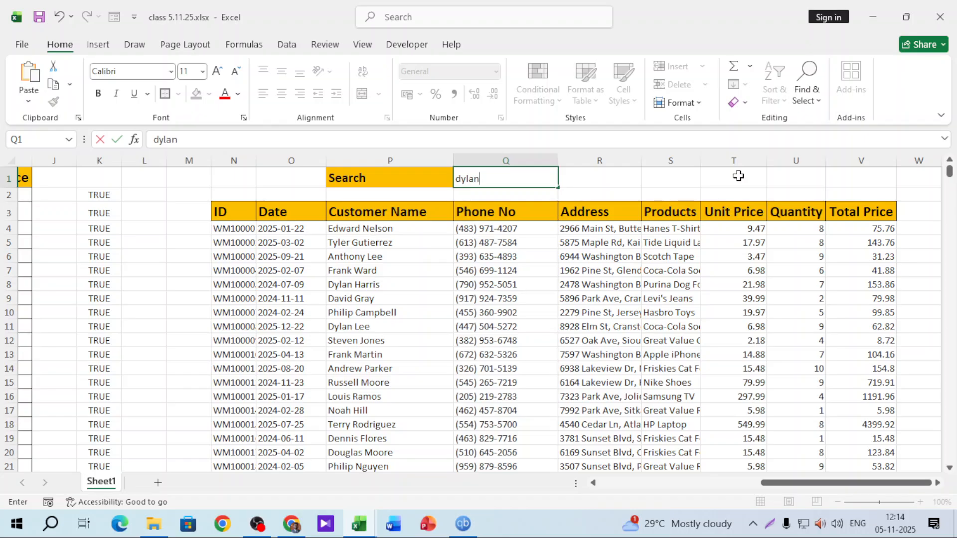
key("Return")
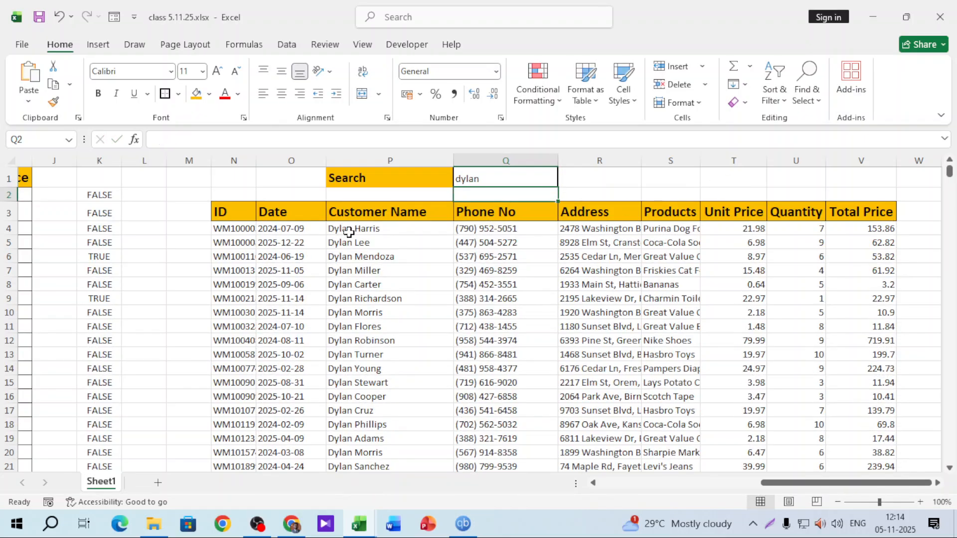
scroll(371, 348, "down", 10)
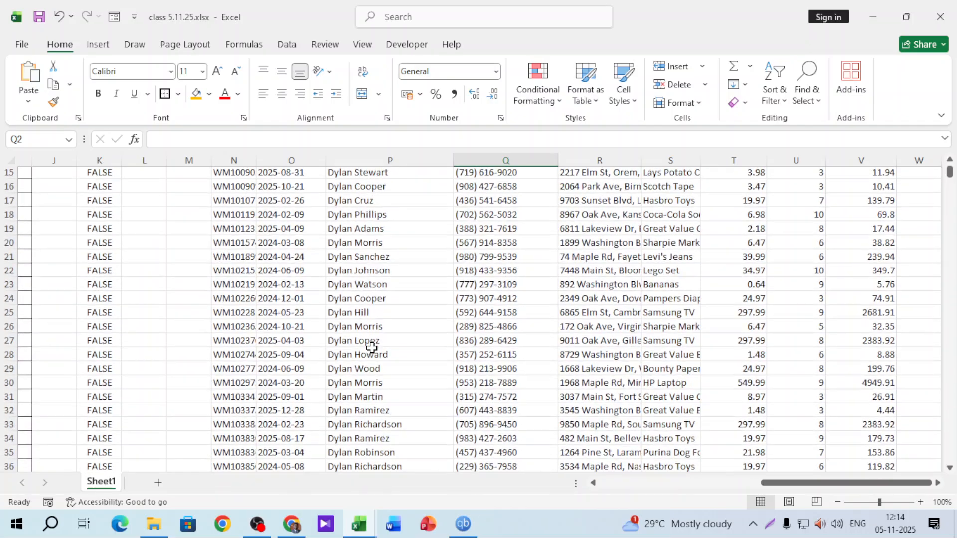
scroll(371, 348, "down", 4)
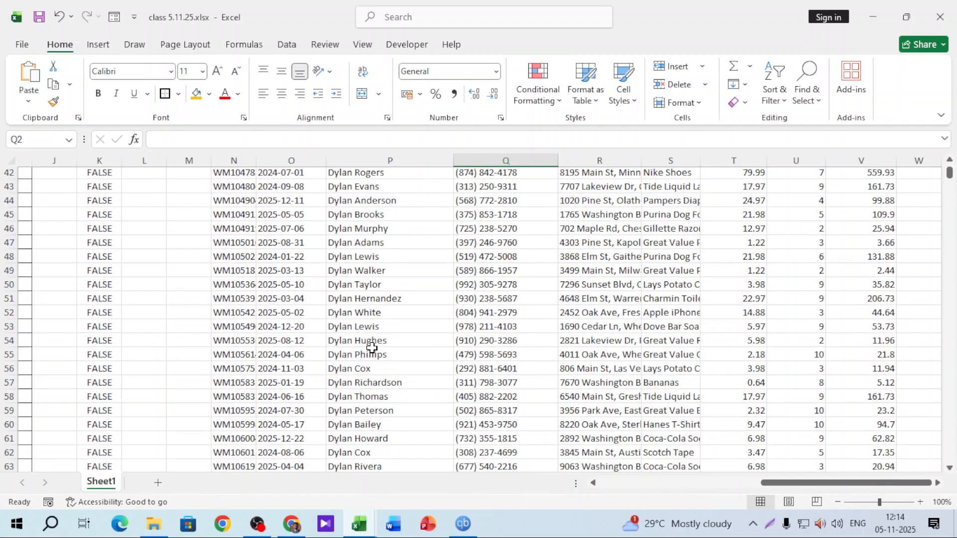
scroll(371, 347, "up", 8)
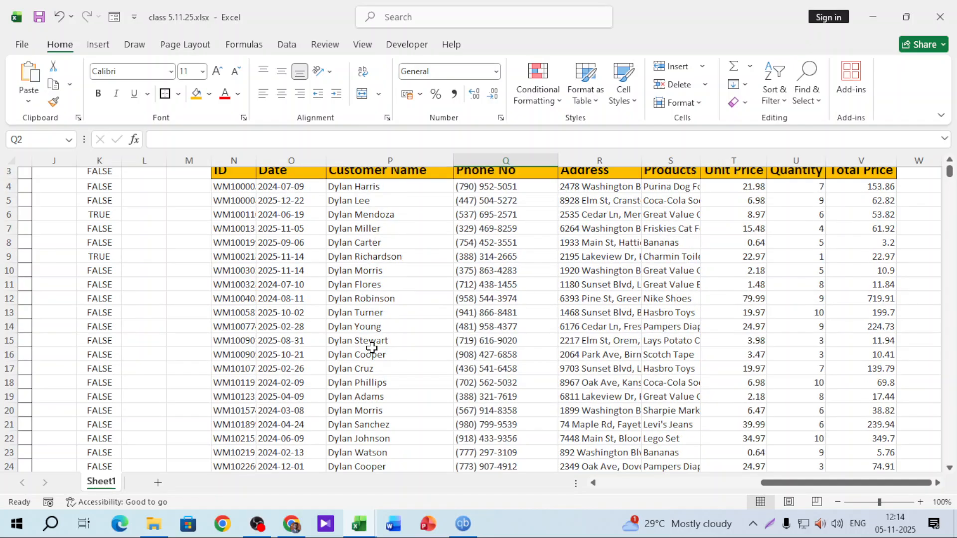
Search for a customer surname in Q1, then clear the search cell
left_click(515, 184)
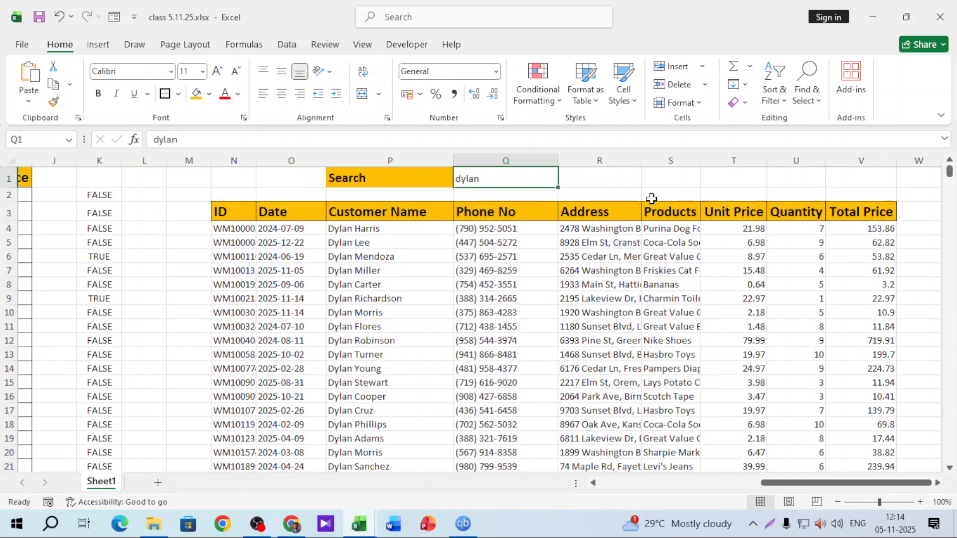
type("lee")
key("Return")
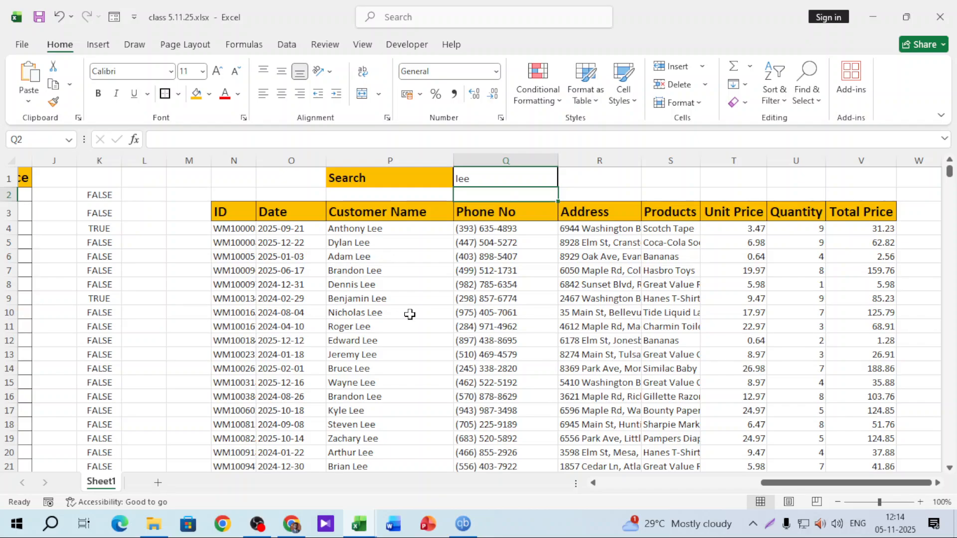
left_click(508, 179)
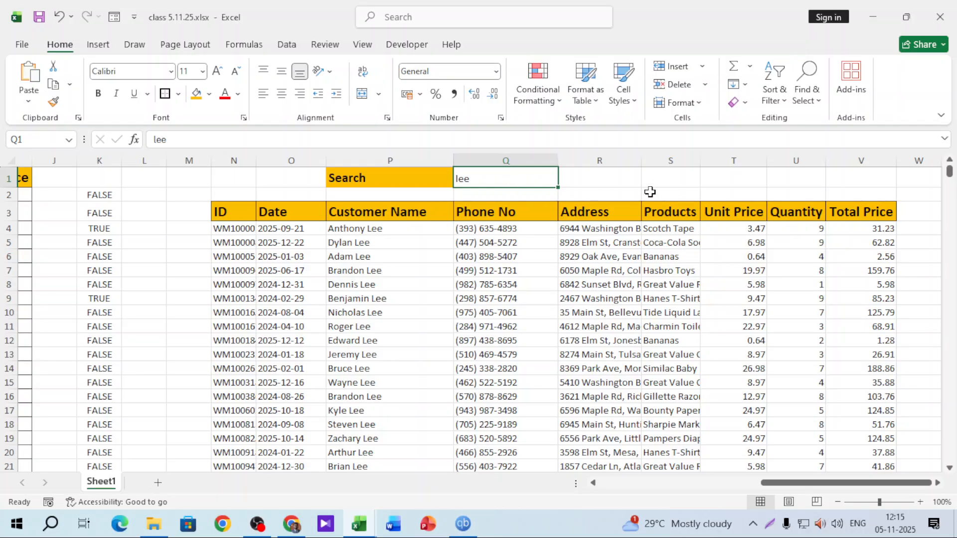
key("Delete")
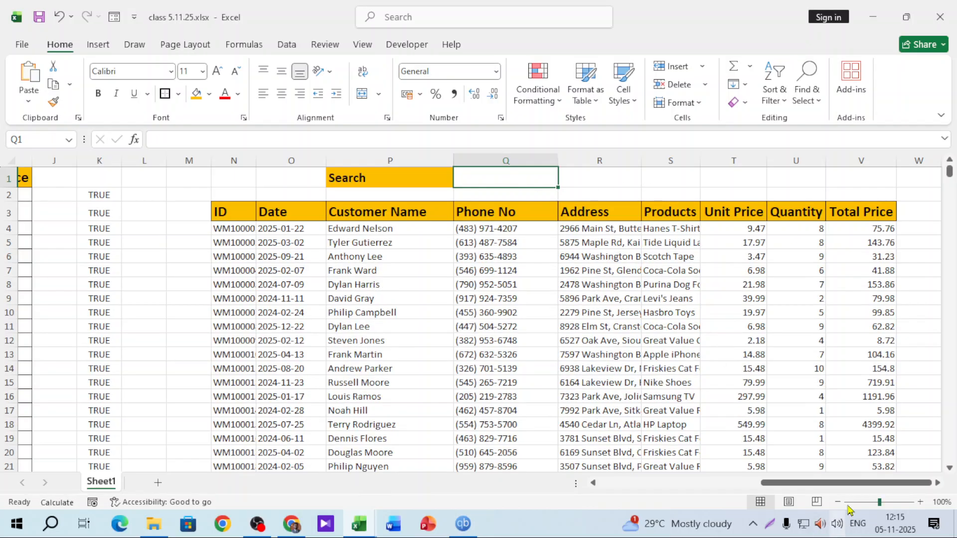
Review the ISNUMBER and SEARCH helper formula in K2 and the combined FILTER formula in N4
left_click_drag(850, 483, 757, 483)
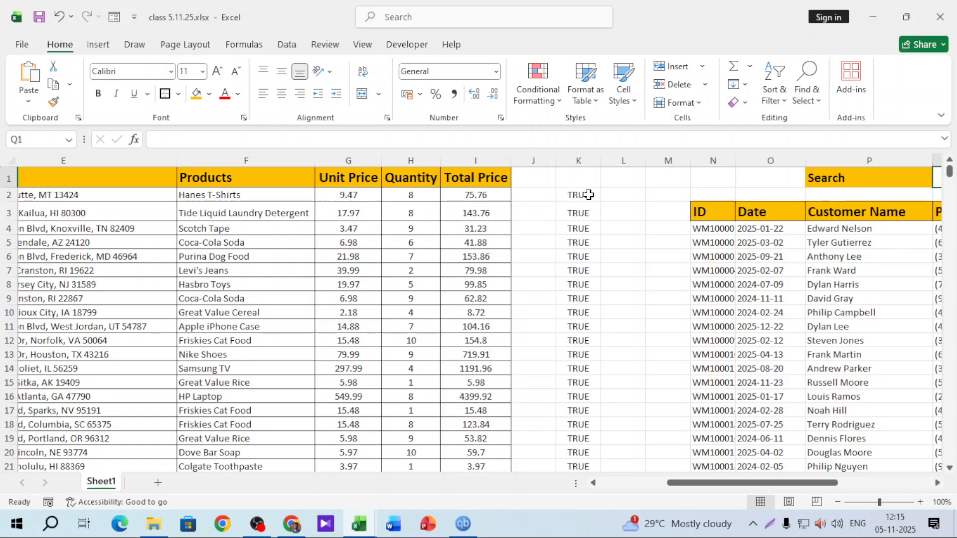
left_click_drag(589, 195, 583, 471)
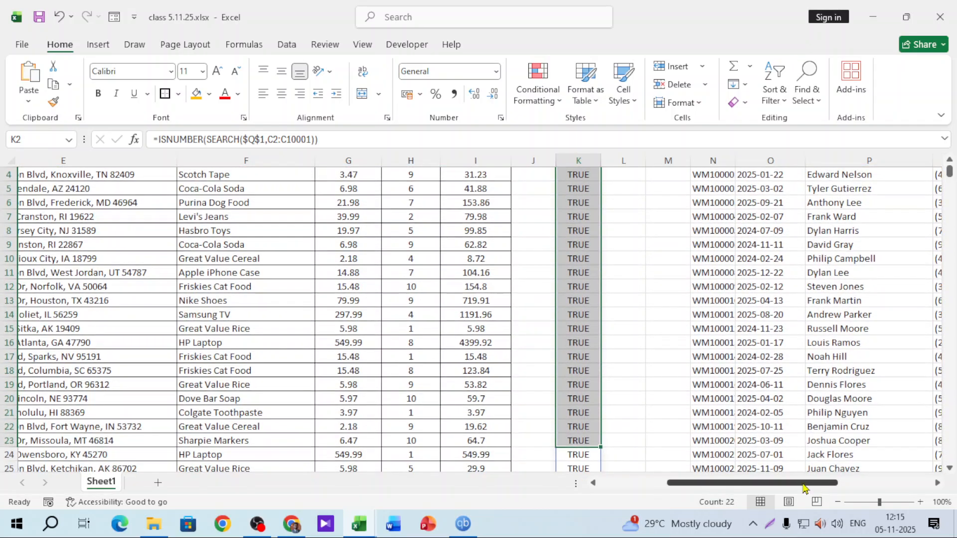
left_click_drag(820, 483, 893, 486)
scroll(513, 239, "up", 1)
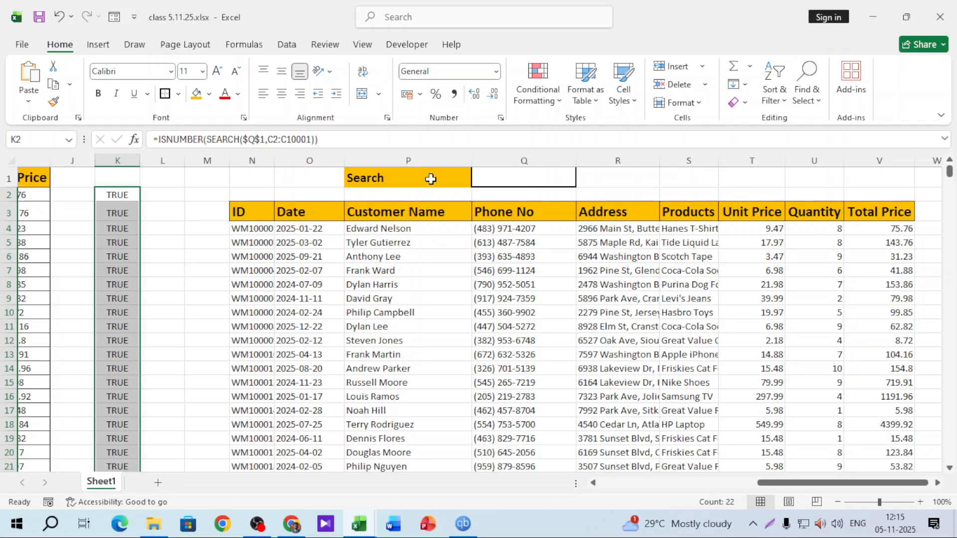
double_click(123, 195)
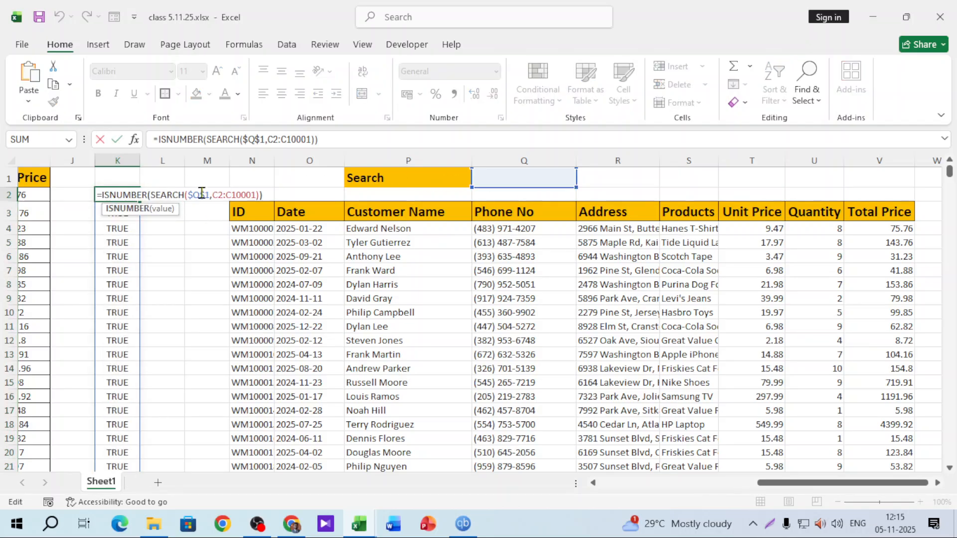
key("Escape")
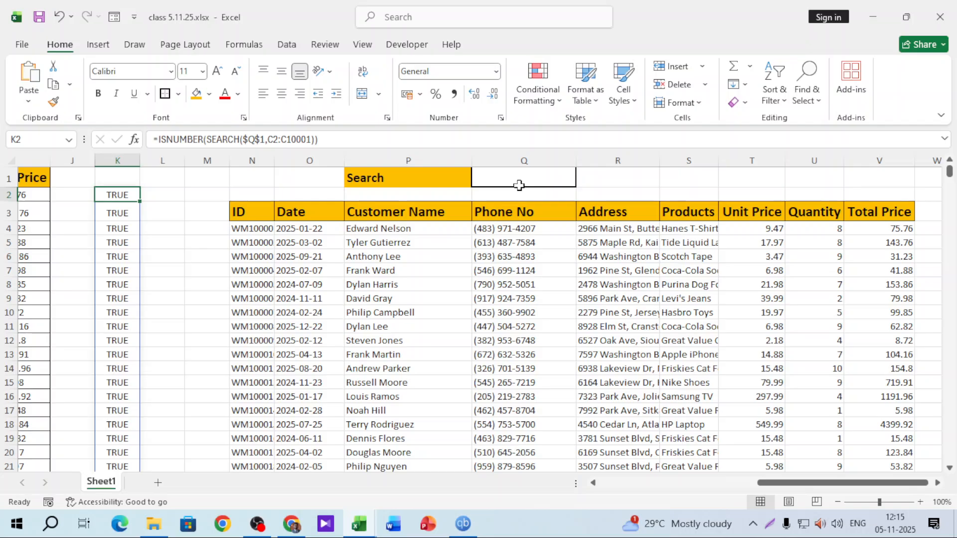
left_click(252, 226)
double_click(252, 226)
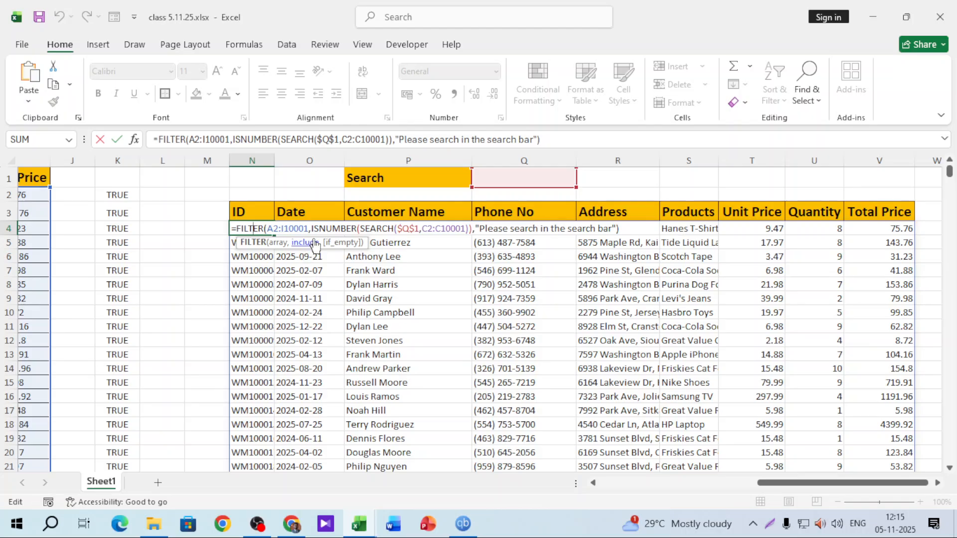
key("Escape")
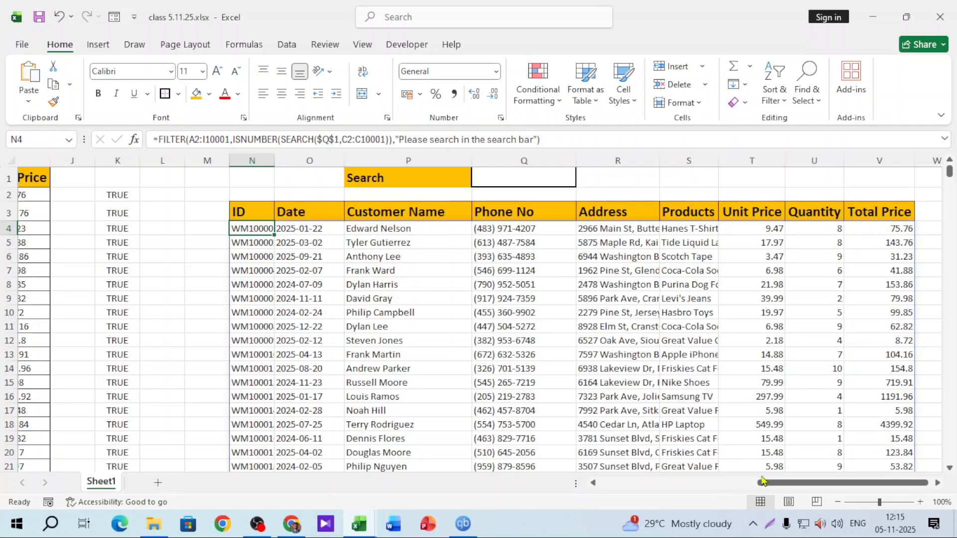
Copy the entire sales table A1:I10001 with its headers and minimize the workbook
left_click_drag(764, 482, 606, 483)
left_click(45, 177)
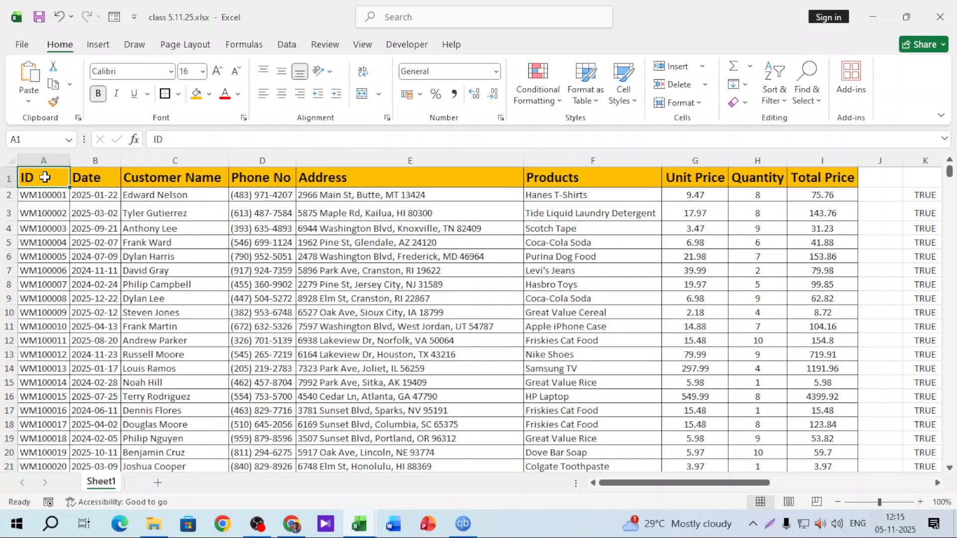
key("ctrl+shift+Right")
key("ctrl+shift+Down")
key("ctrl+c")
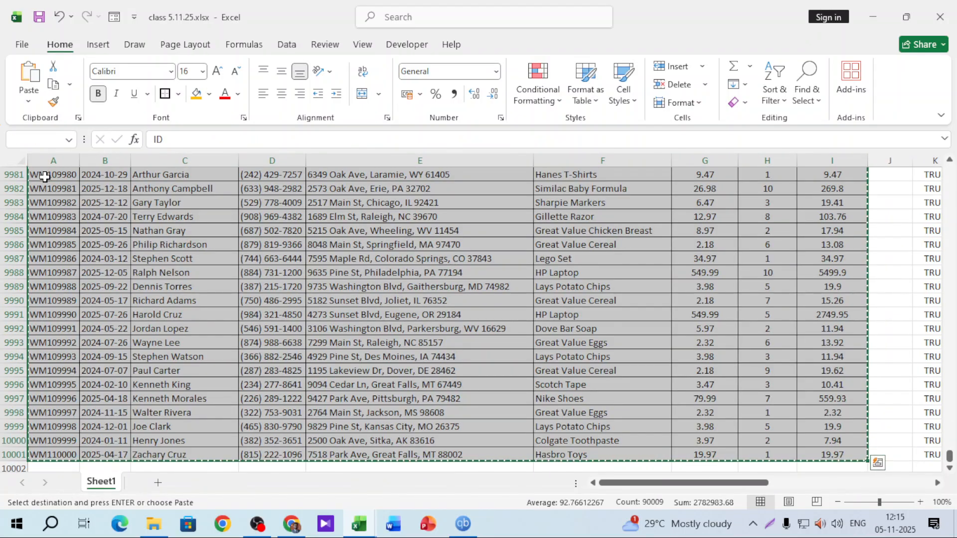
left_click(878, 23)
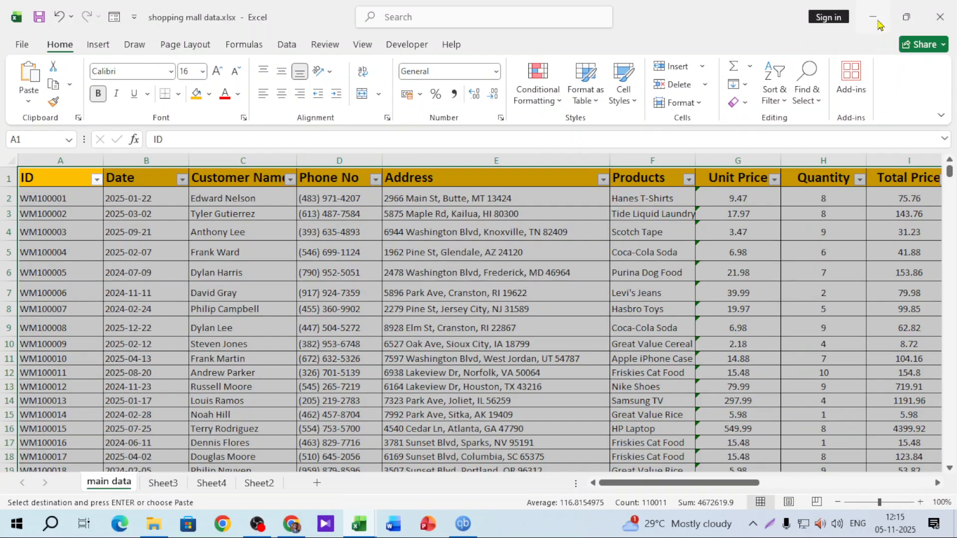
Switch to File Explorer and open the Batch 764 folder inside the Class folder
left_click(879, 23)
left_click(938, 44)
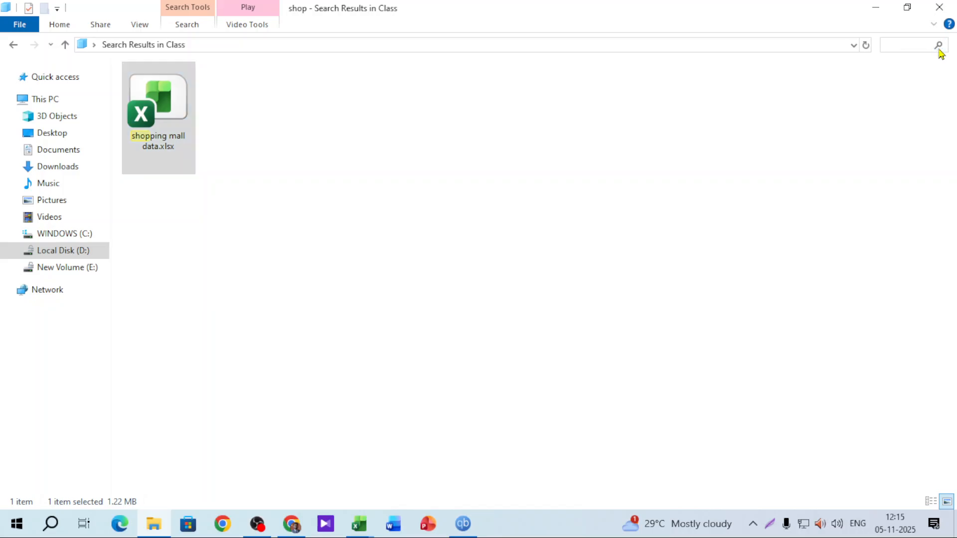
double_click(379, 110)
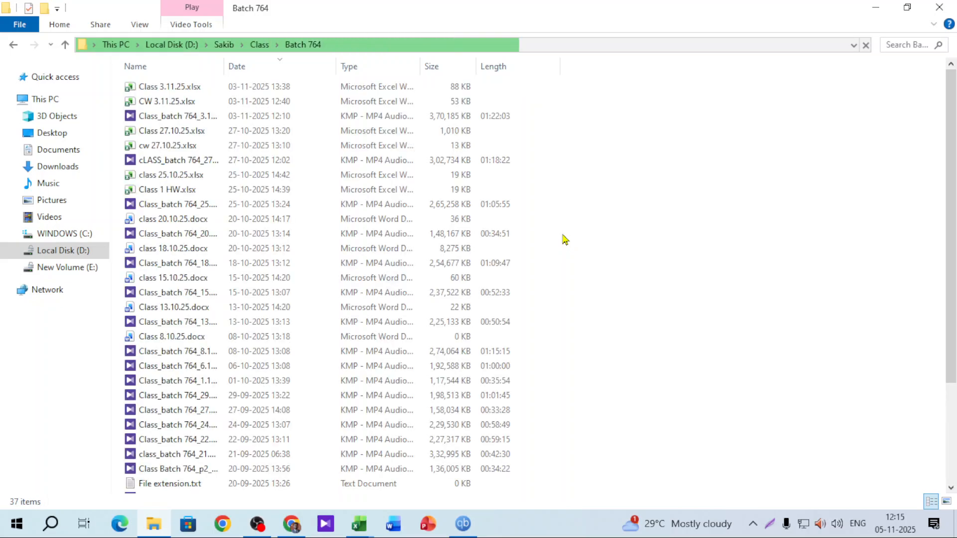
Create a new Excel workbook named CW 5.11.25 in the Batch 764 folder
right_click(564, 240)
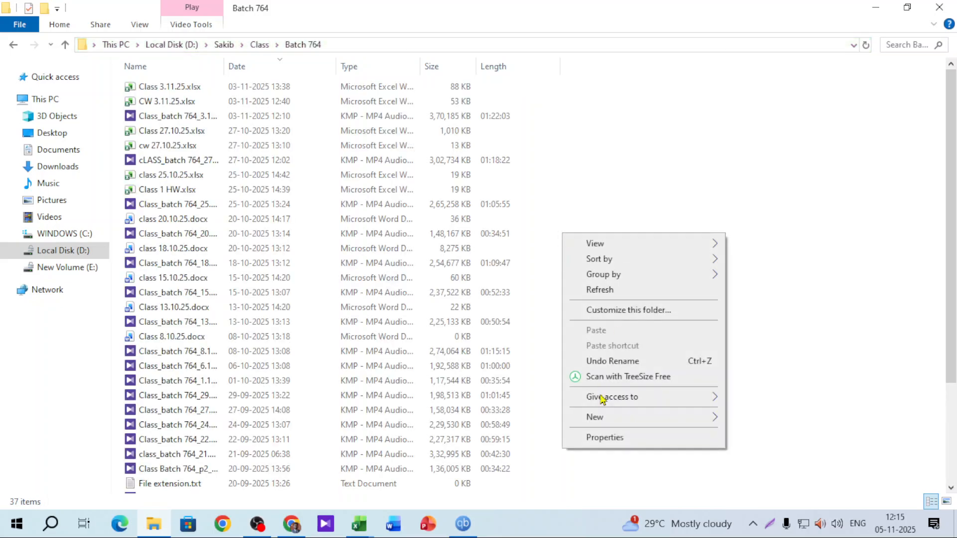
mouse_move(605, 418)
left_click(837, 401)
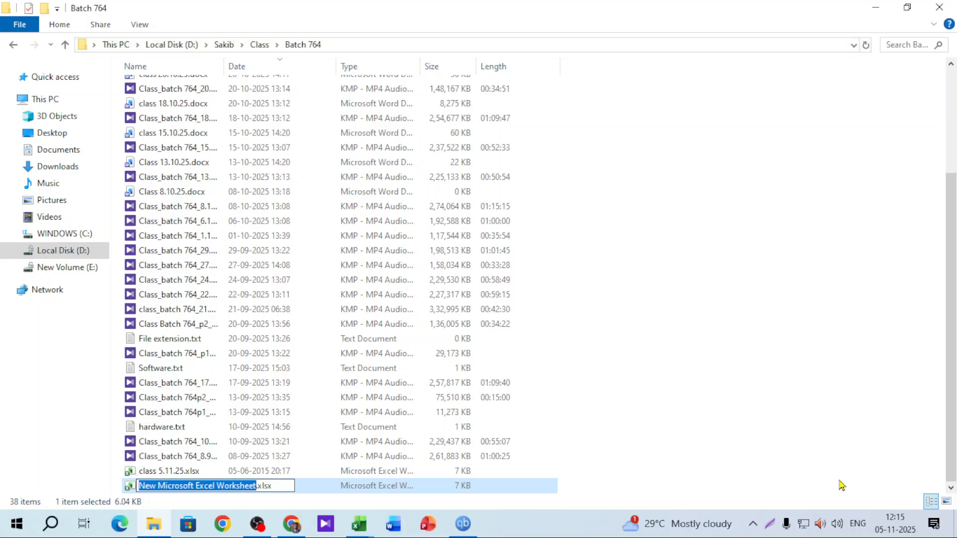
type("CW")
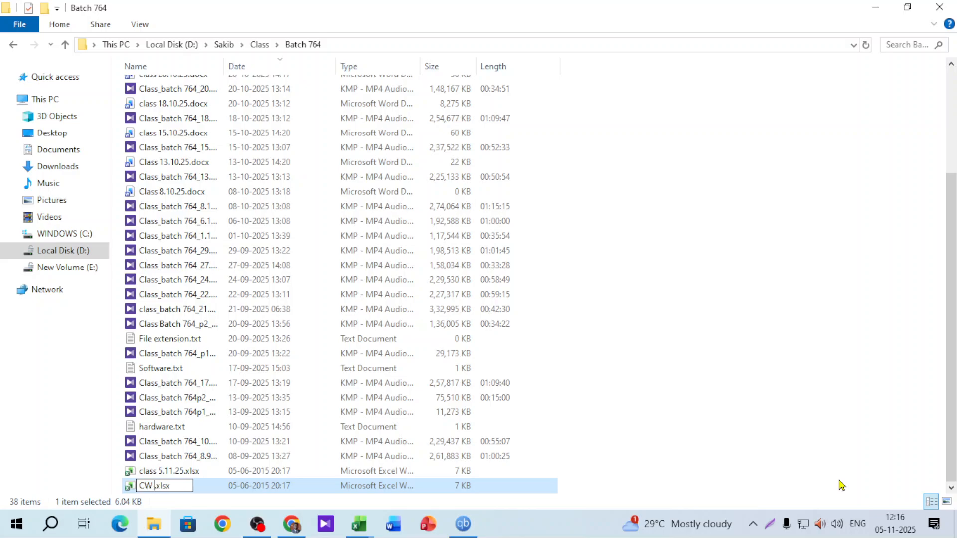
type(" 5.11.25")
key("Return")
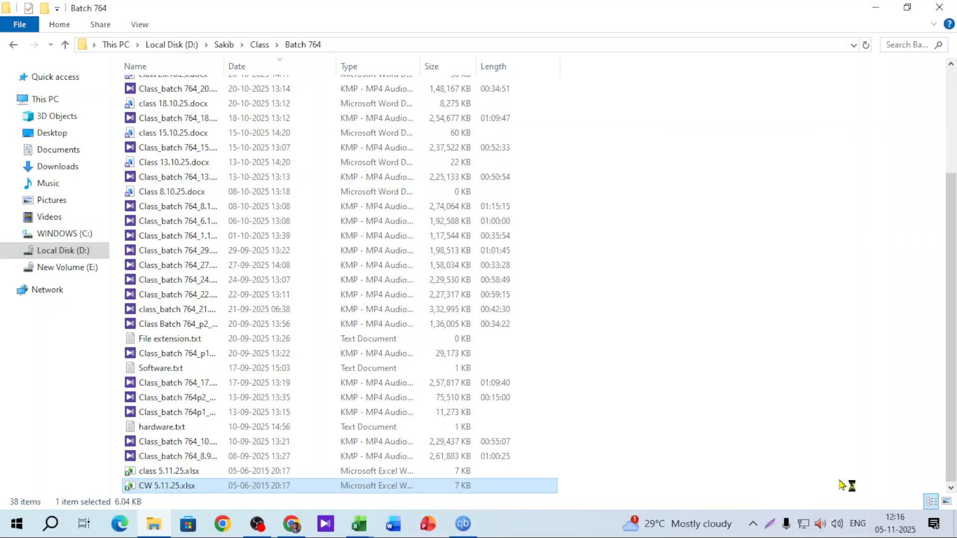
Open CW 5.11.25.xlsx in Excel and paste the copied sales table at A1 of Sheet1
key("Return")
right_click(40, 180)
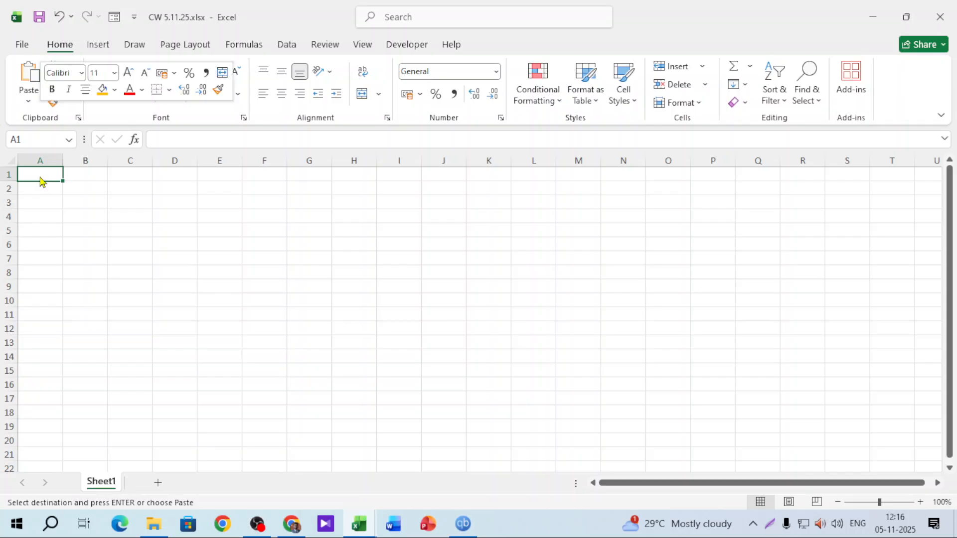
left_click(73, 205)
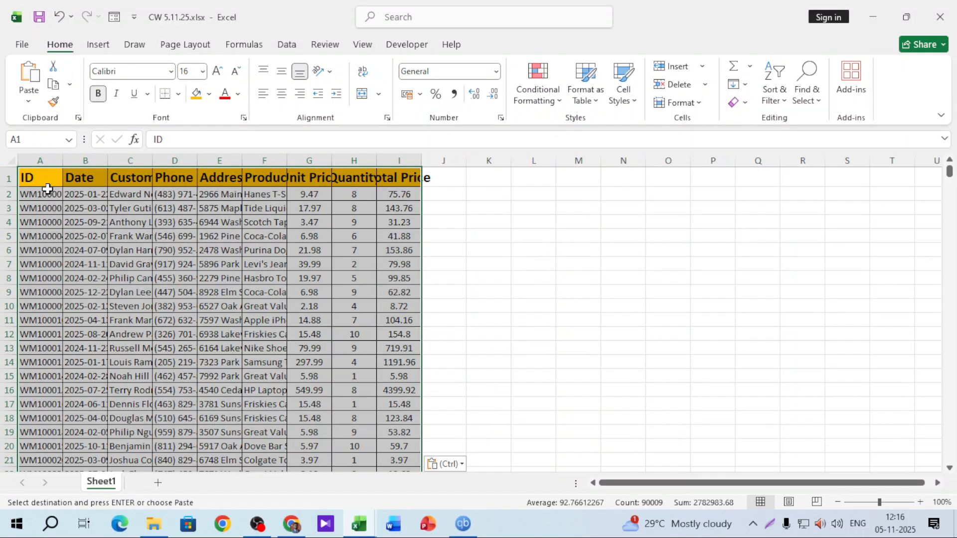
AutoFit the column widths of the whole sheet to their contents and save the workbook
left_click(10, 161)
key("alt+h")
key("o")
key("i")
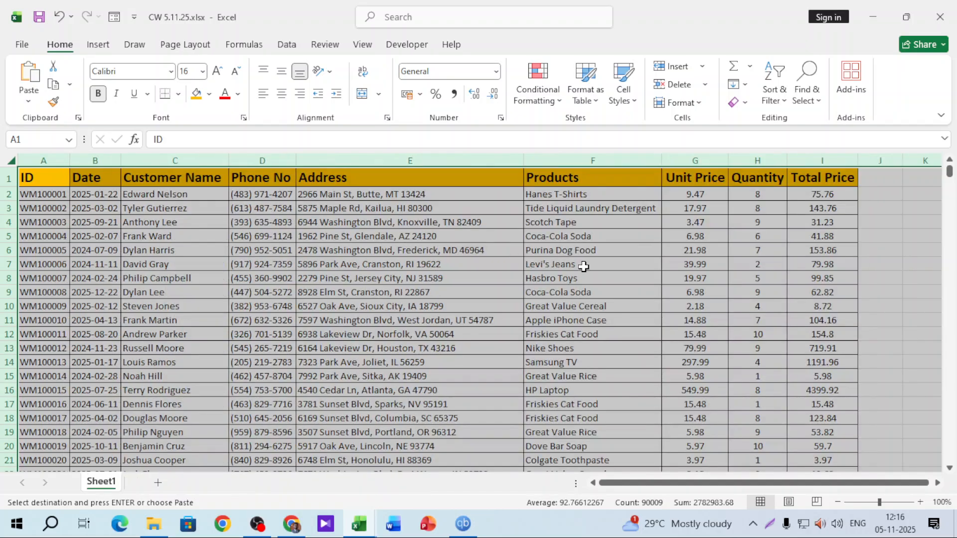
left_click(583, 267)
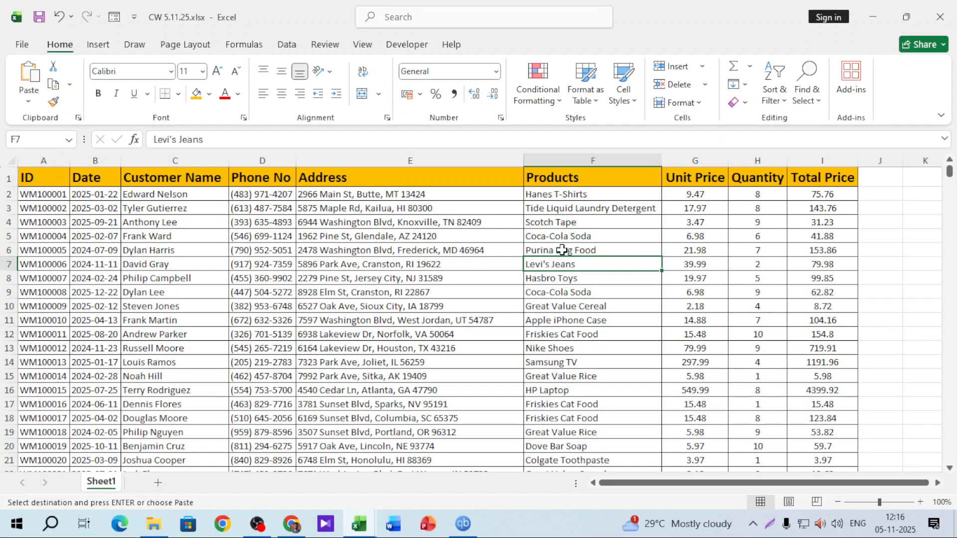
left_click(39, 17)
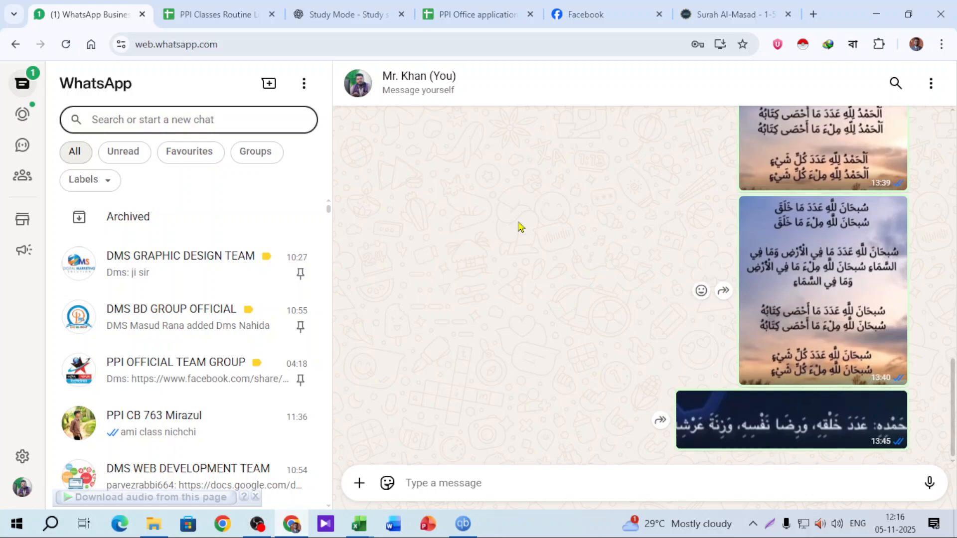
In WhatsApp Web, find the PPI - CB - 764 group by searching for 764 and send it CW 5.11.25.xlsx
type("764")
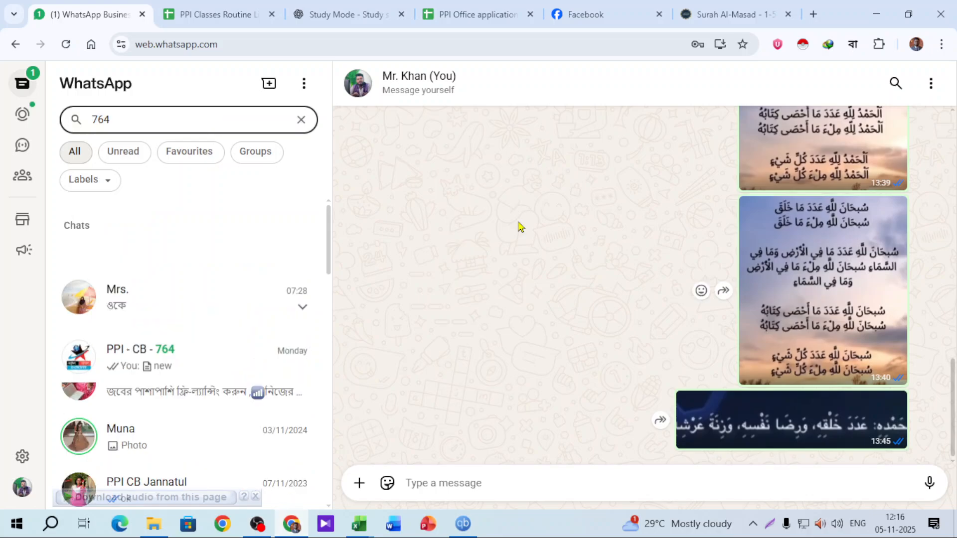
left_click(189, 331)
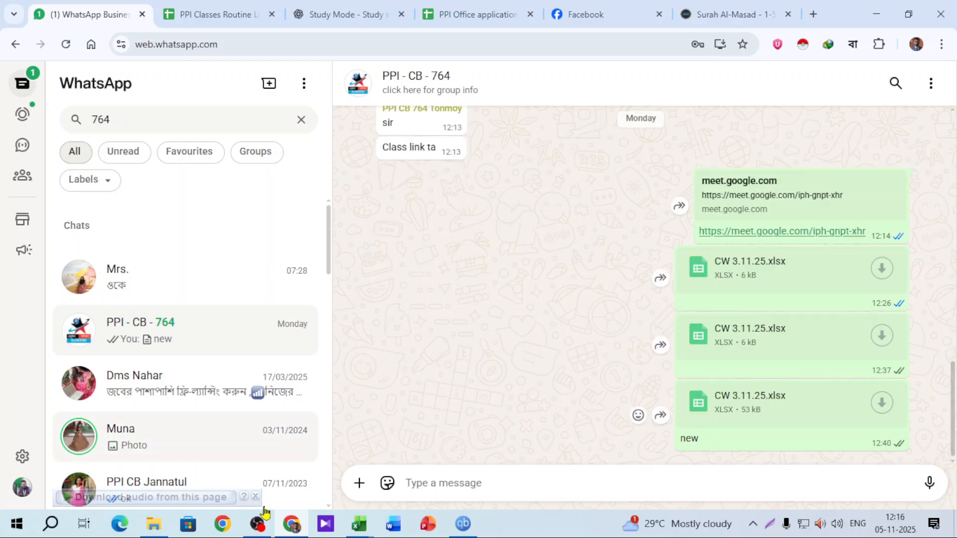
left_click(152, 529)
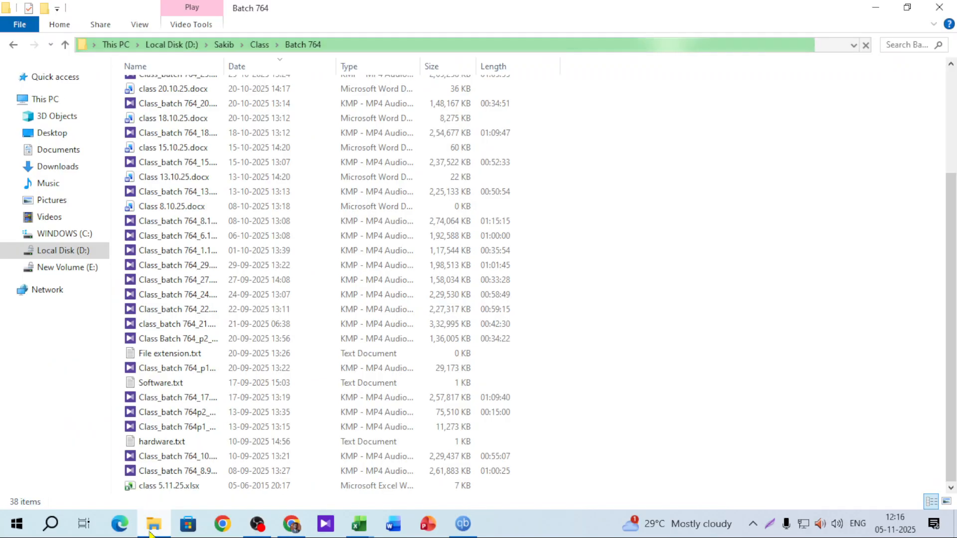
left_click_drag(166, 92, 648, 300)
left_click(927, 476)
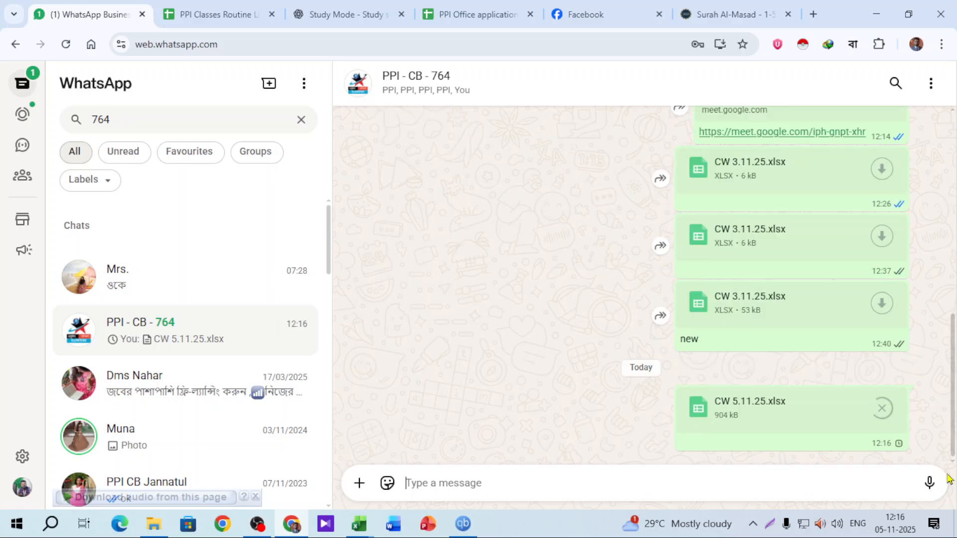
Switch to Facebook in the browser and open the PPI - CB - 767 group
left_click(289, 533)
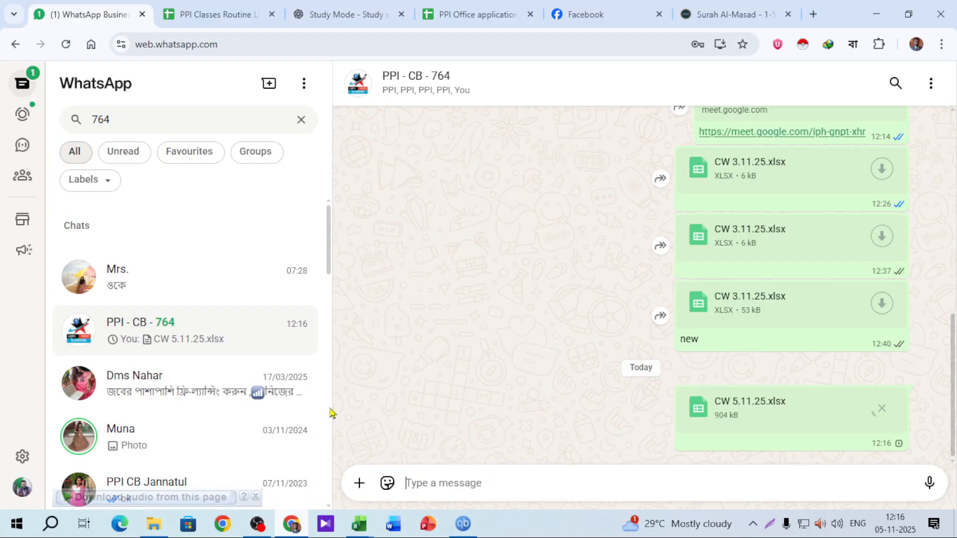
left_click(578, 14)
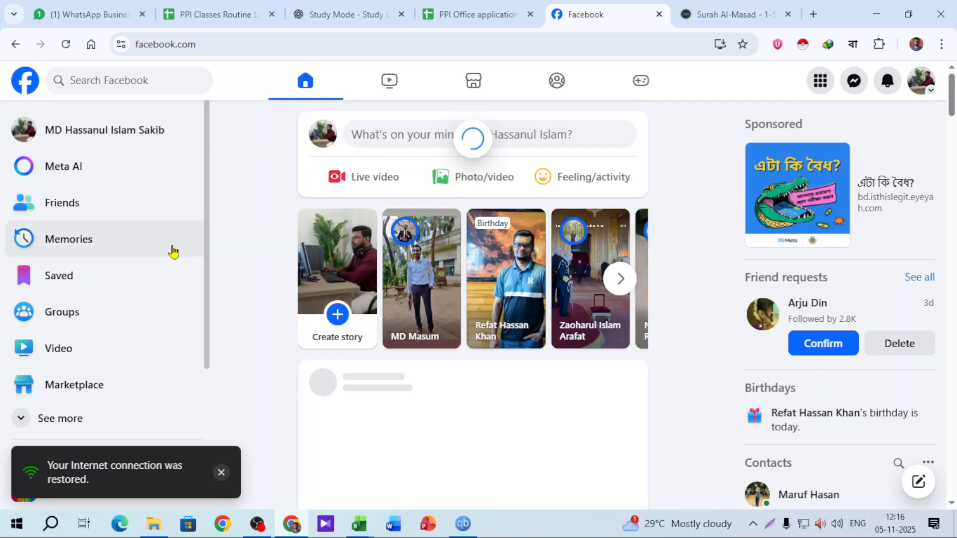
scroll(144, 294, "down", 4)
left_click(126, 284)
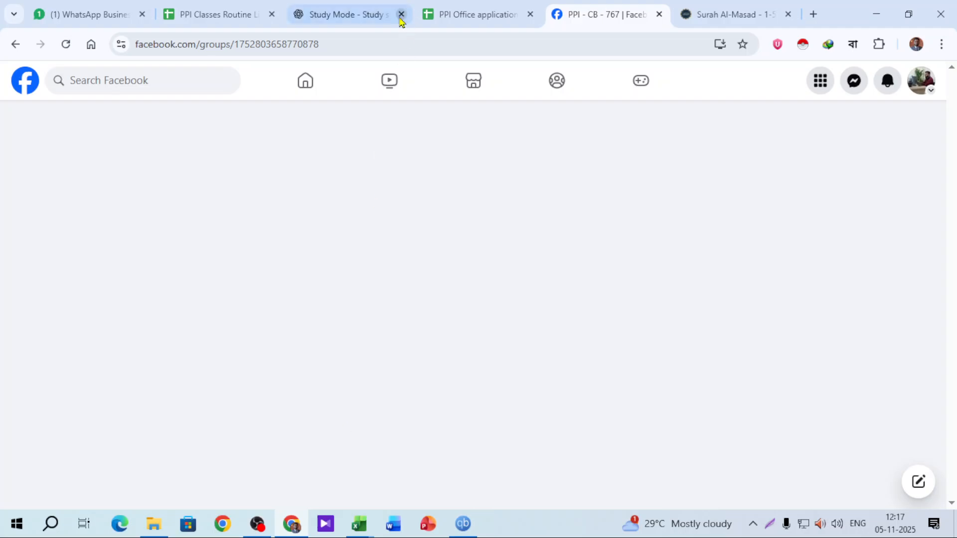
Return to the PPI - CB - 764 chat in WhatsApp Web and resend CW 5.11.25.xlsx
left_click(80, 20)
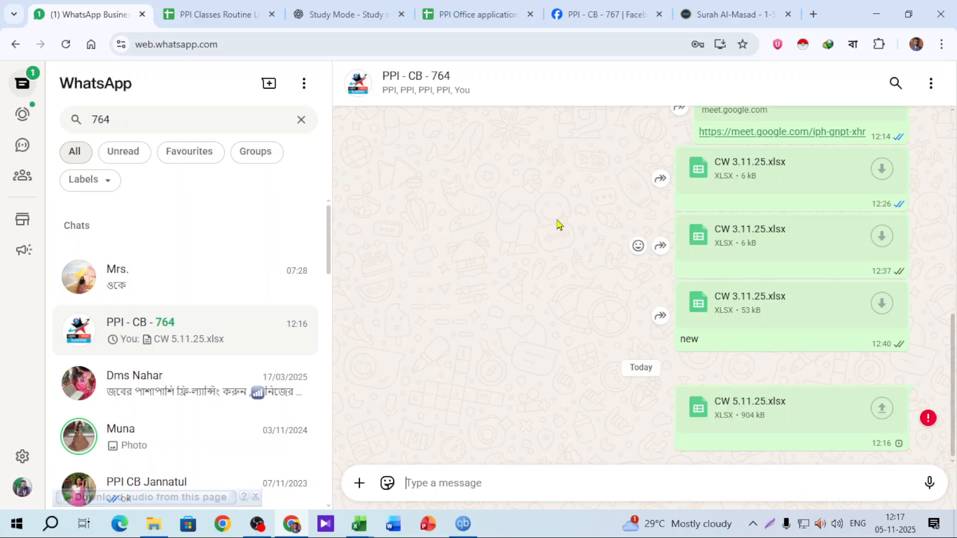
left_click(928, 418)
left_click(595, 309)
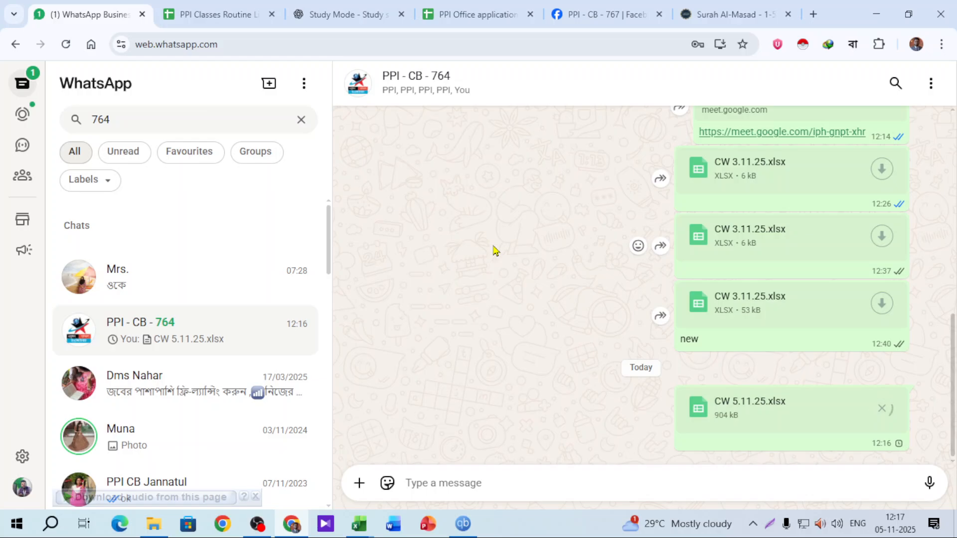
Check the Facebook group page and the sending status of CW 5.11.25.xlsx in the WhatsApp chat
left_click(586, 15)
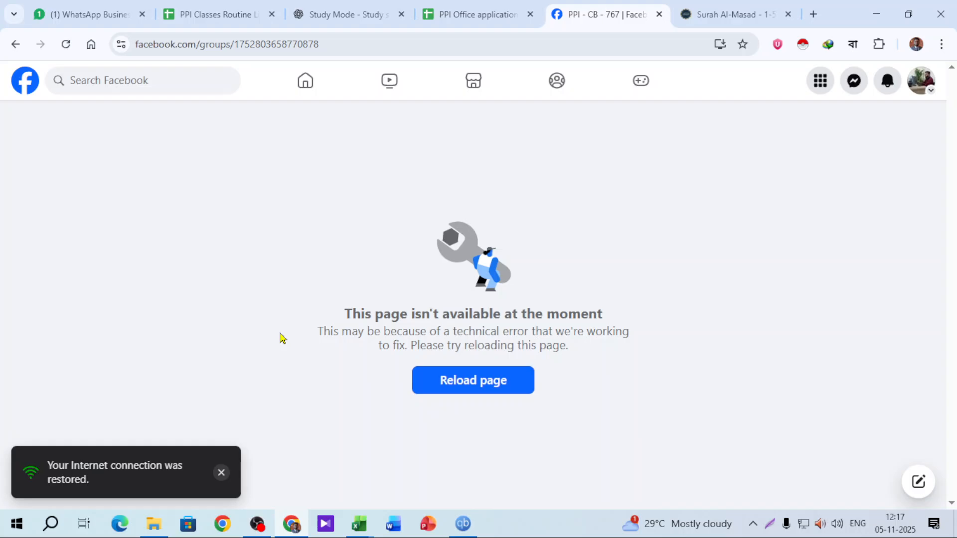
left_click(293, 530)
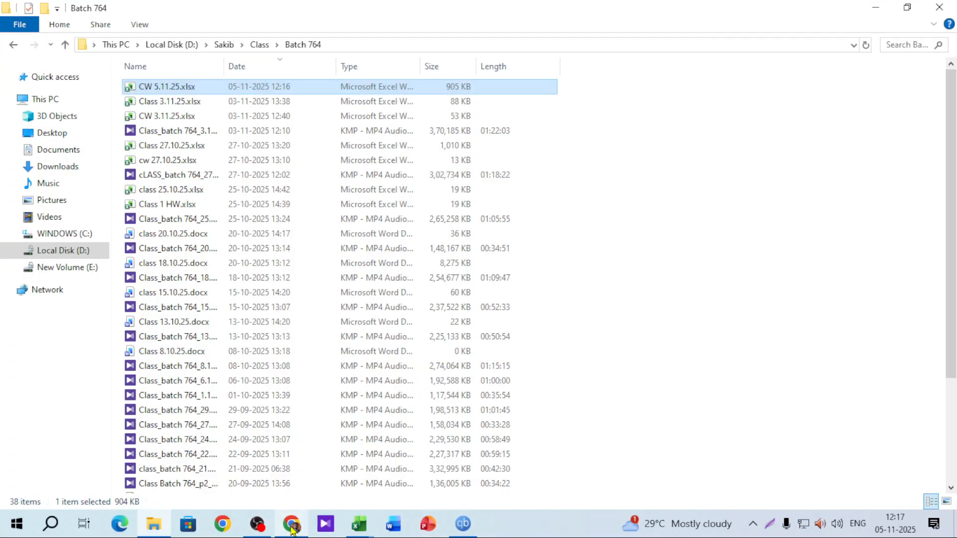
left_click(293, 529)
left_click(293, 530)
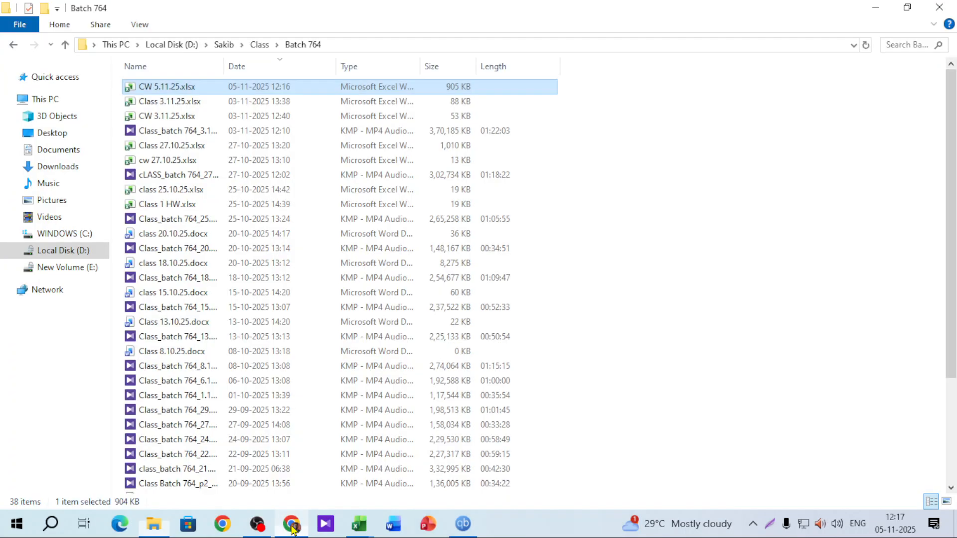
left_click(293, 530)
left_click(71, 10)
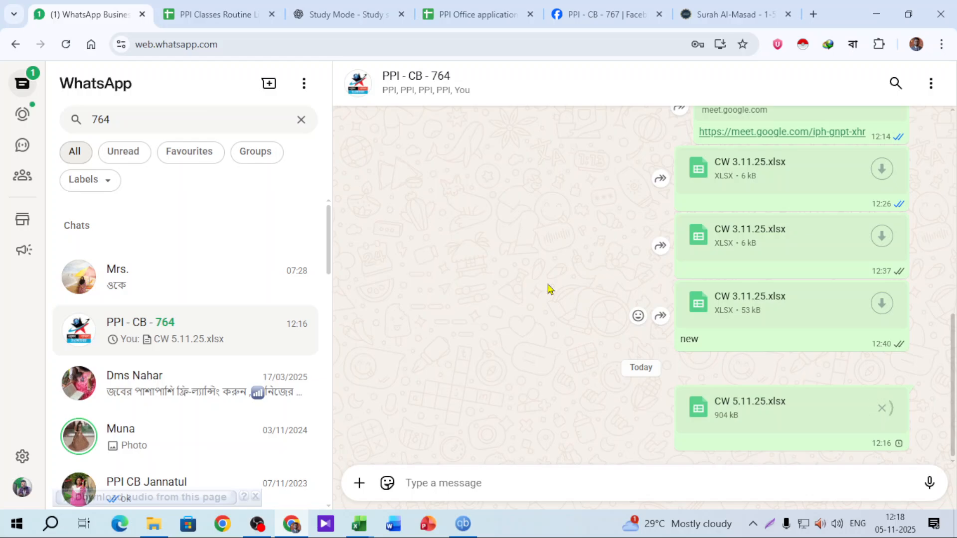
Close the Surah Al-Masad page in the browser and open YouTube in a new tab
left_click(602, 10)
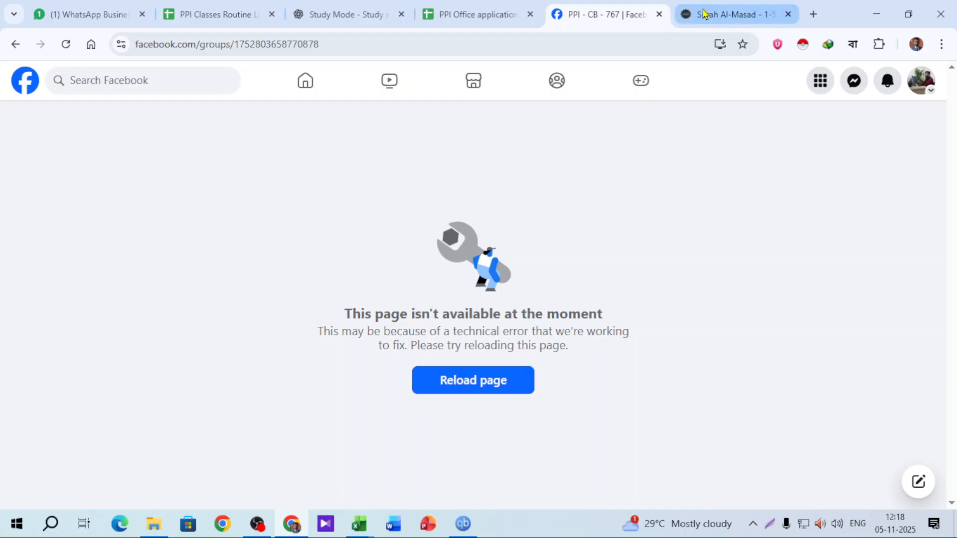
left_click(725, 14)
left_click(788, 14)
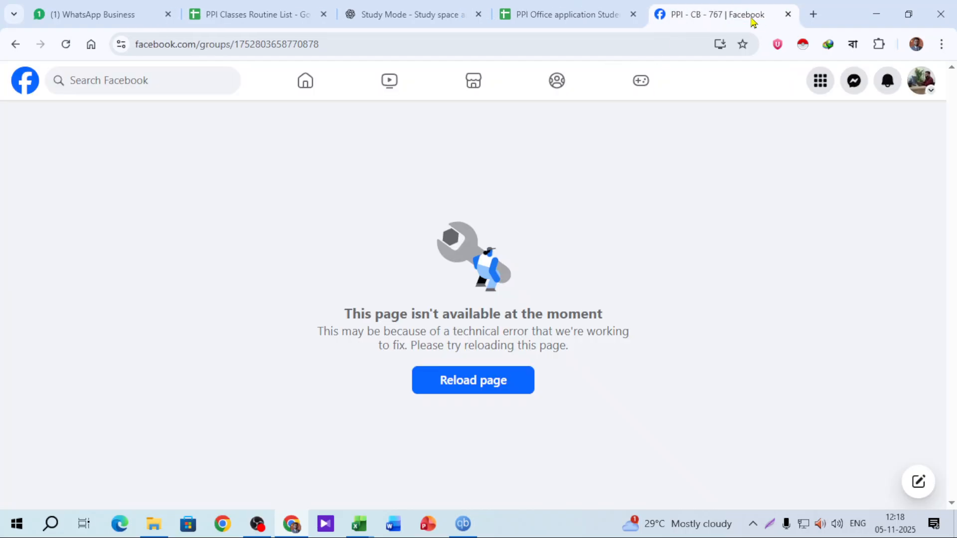
left_click(814, 14)
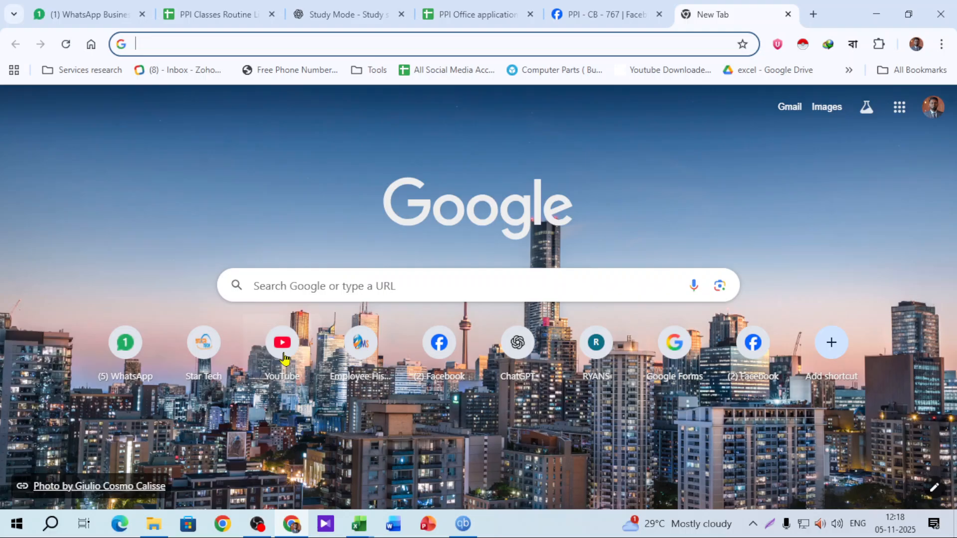
left_click(283, 358)
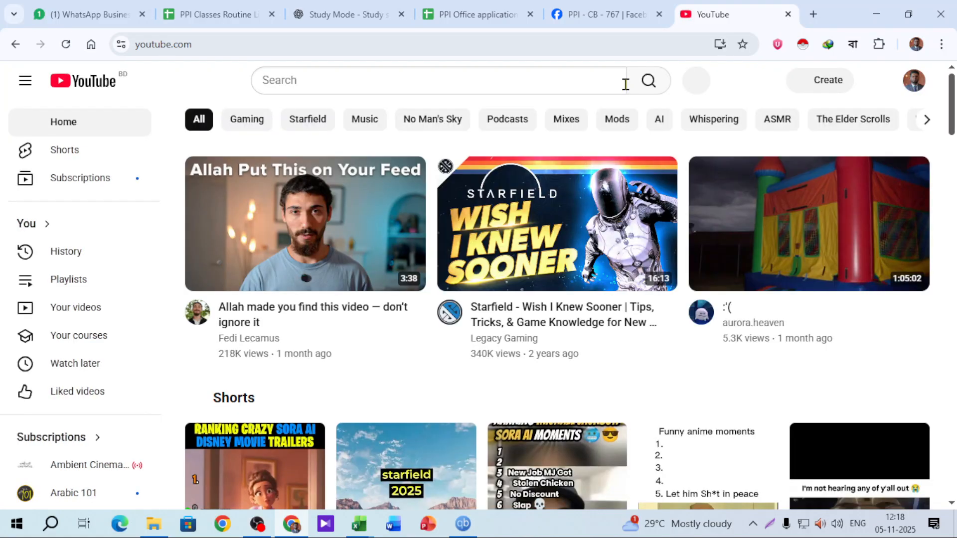
Reload the PPI - CB - 767 Facebook group page and check the file upload in WhatsApp again
left_click(601, 16)
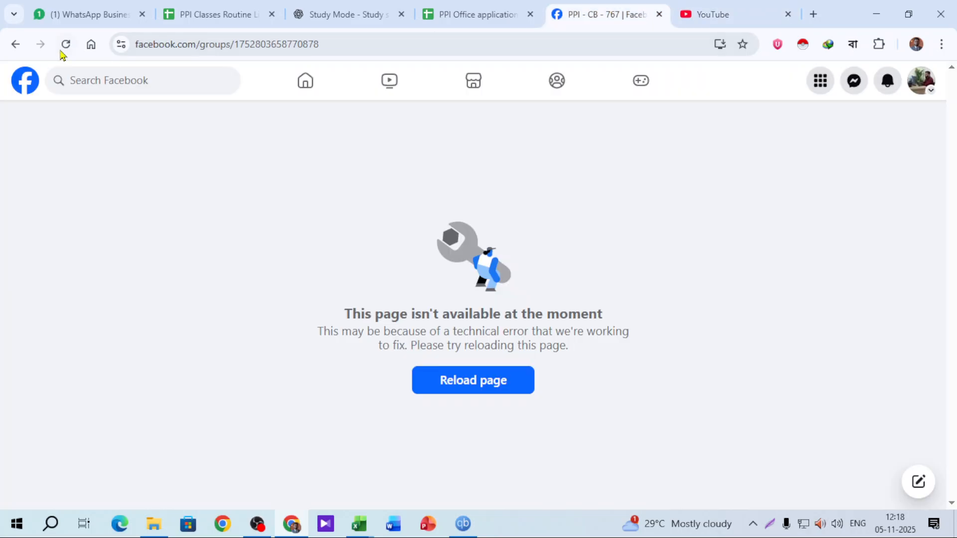
left_click(62, 50)
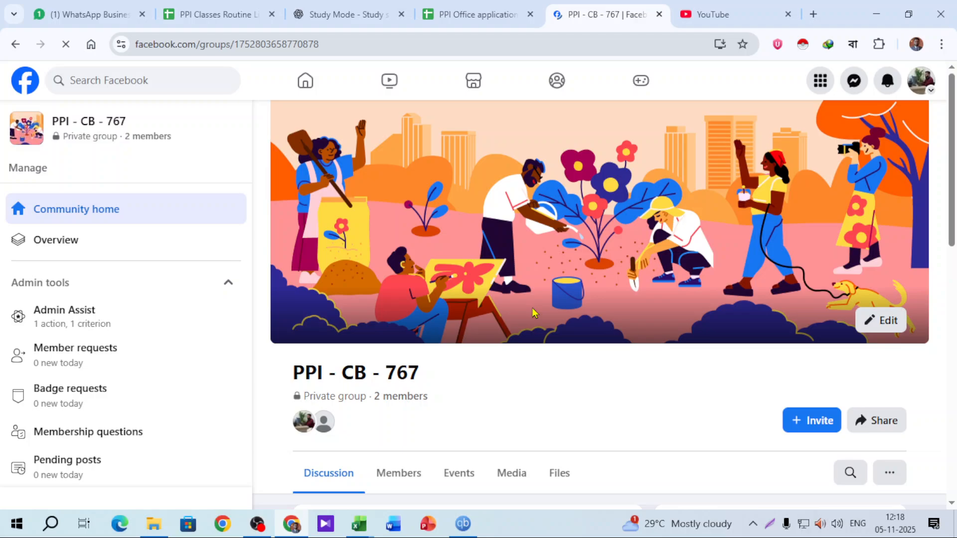
key("ctrl+1")
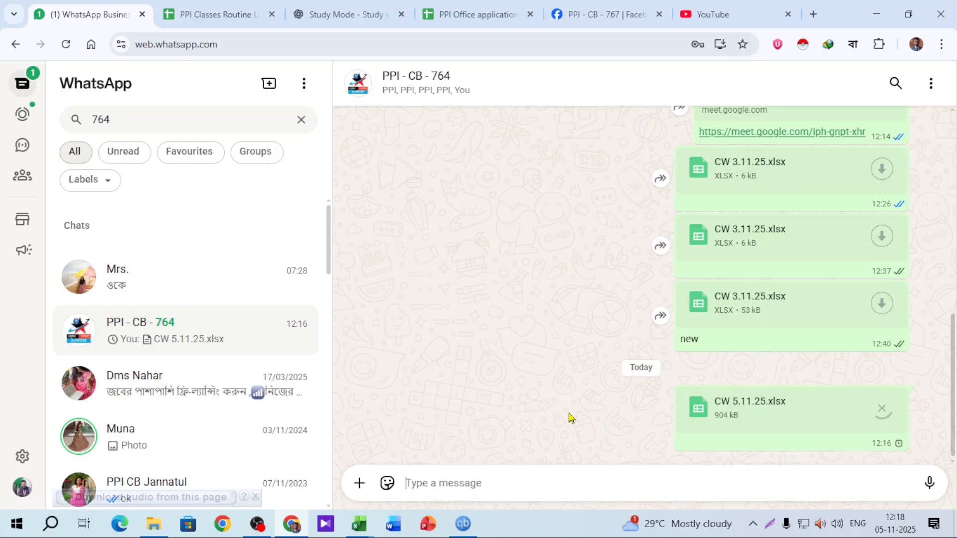
Check the member requests of the PPI - CB - 767 Facebook group and look through its discussion posts
left_click(607, 14)
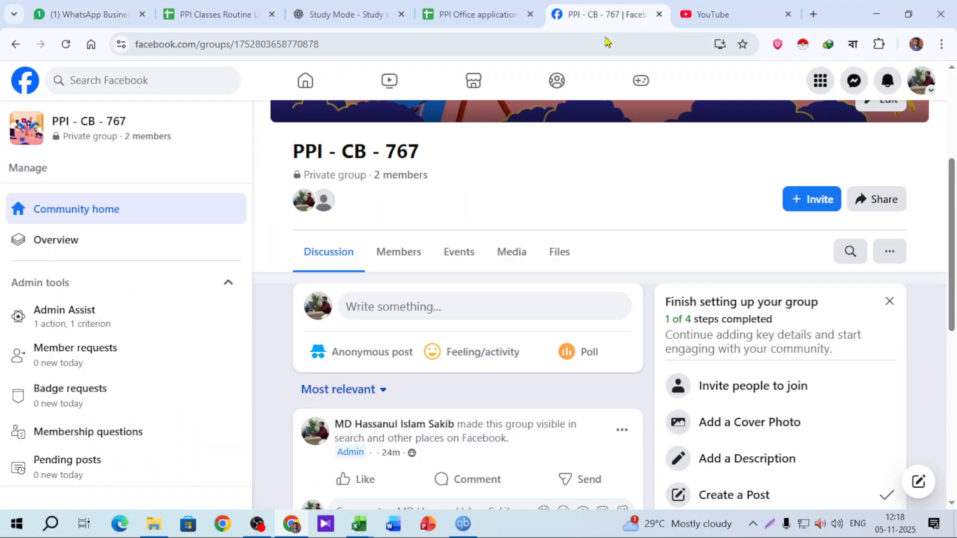
left_click(78, 364)
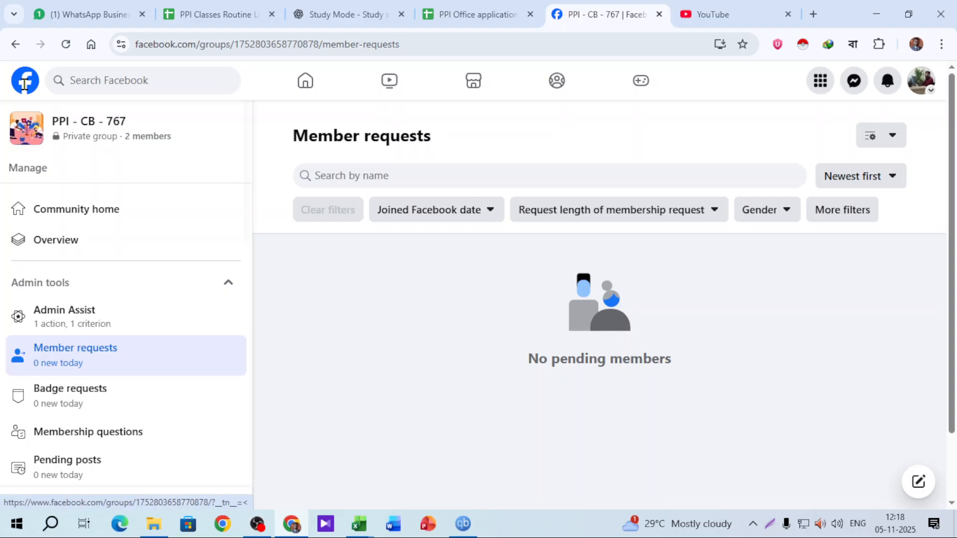
left_click(16, 45)
scroll(485, 316, "down", 5)
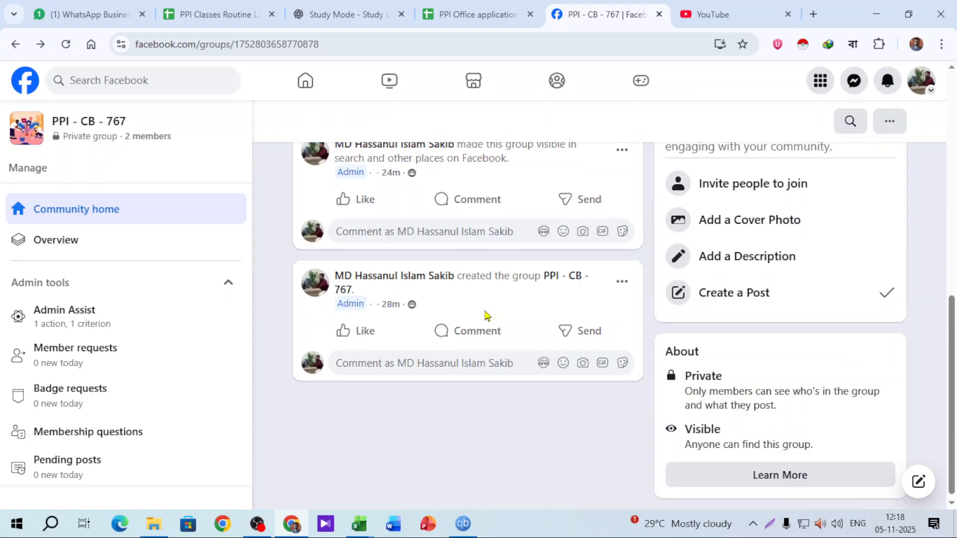
scroll(491, 442, "up", 1)
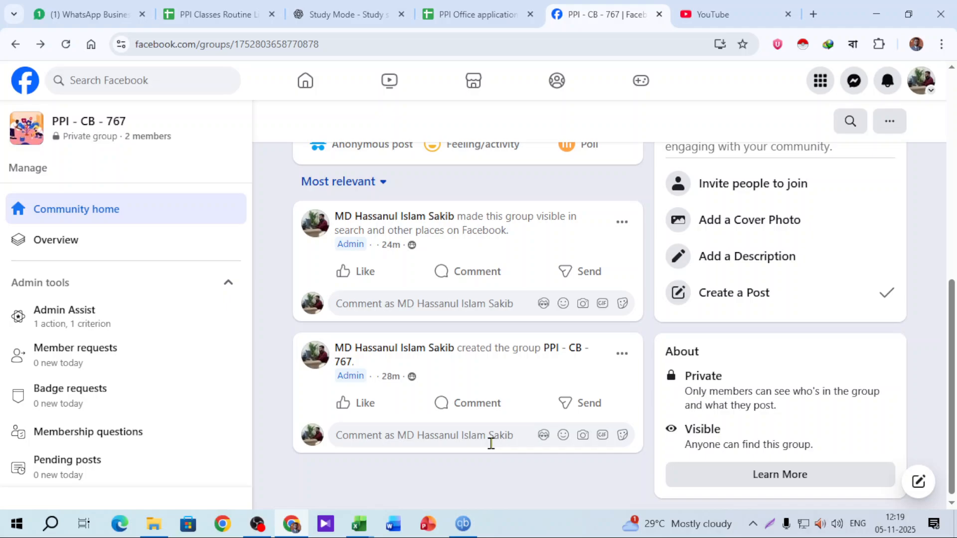
Check the YouTube home page and the PPI - CB - 767 Facebook group page, and return to the WhatsApp chat
scroll(491, 443, "up", 8)
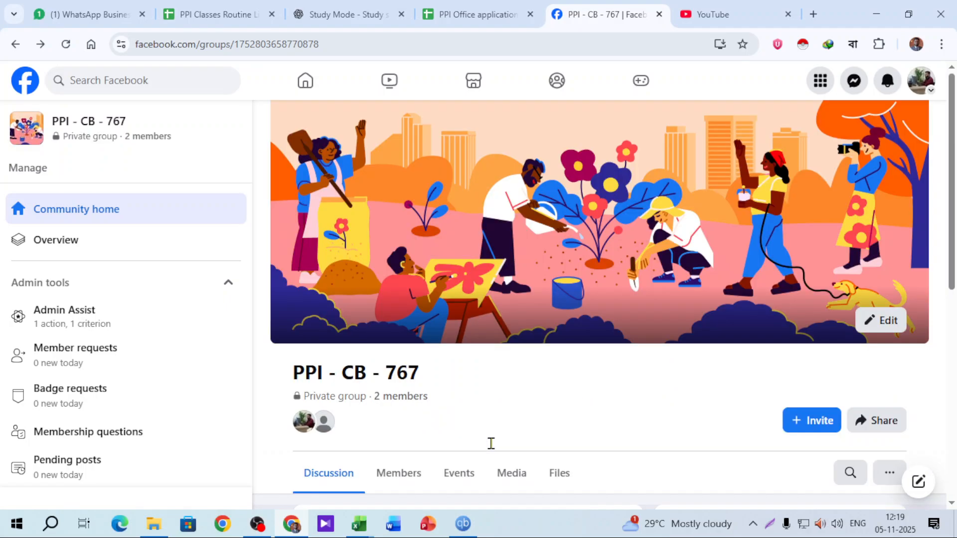
left_click(746, 14)
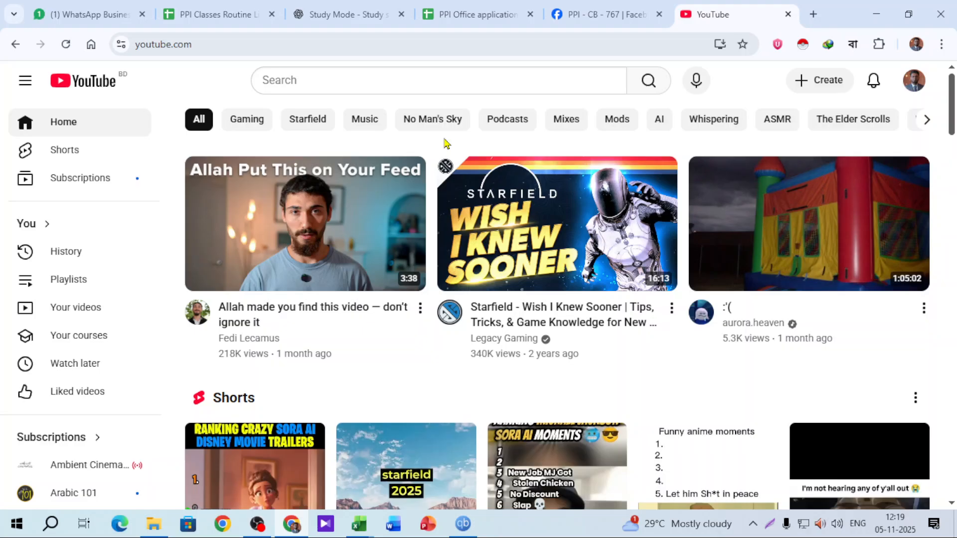
left_click(573, 12)
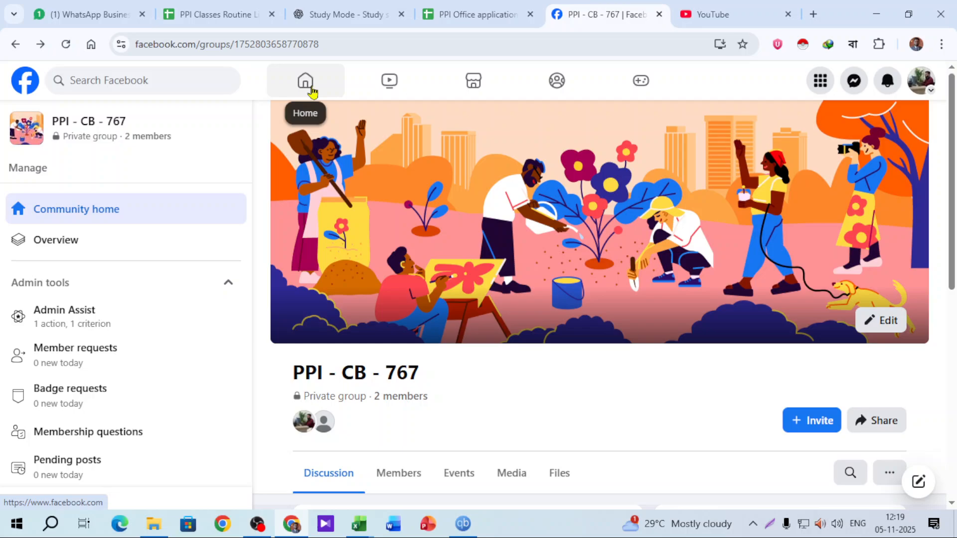
key("ctrl+1")
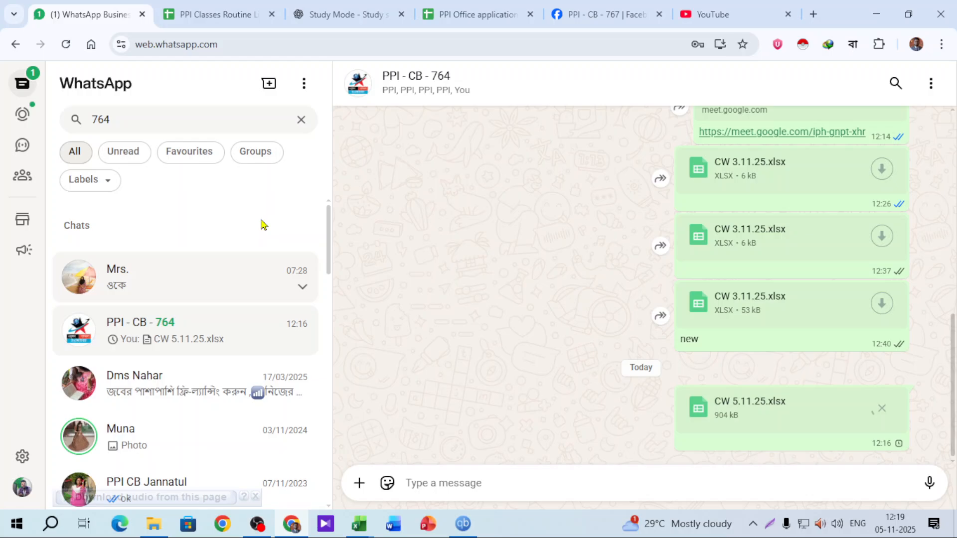
Clear the WhatsApp chat search and send CW 5.11.25.xlsx from the Batch 764 folder to the PPI - CB - 764 group again
left_click(302, 120)
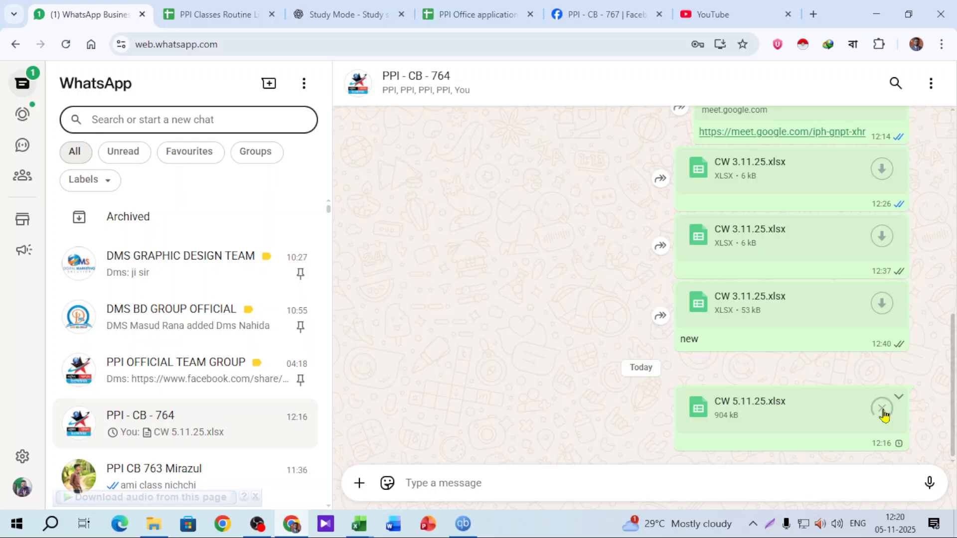
left_click(153, 523)
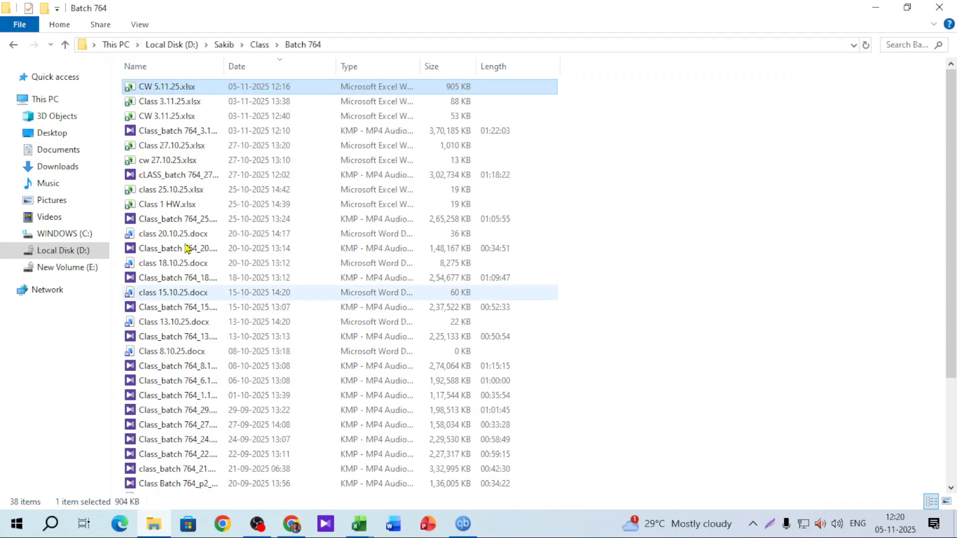
left_click_drag(170, 95, 556, 391)
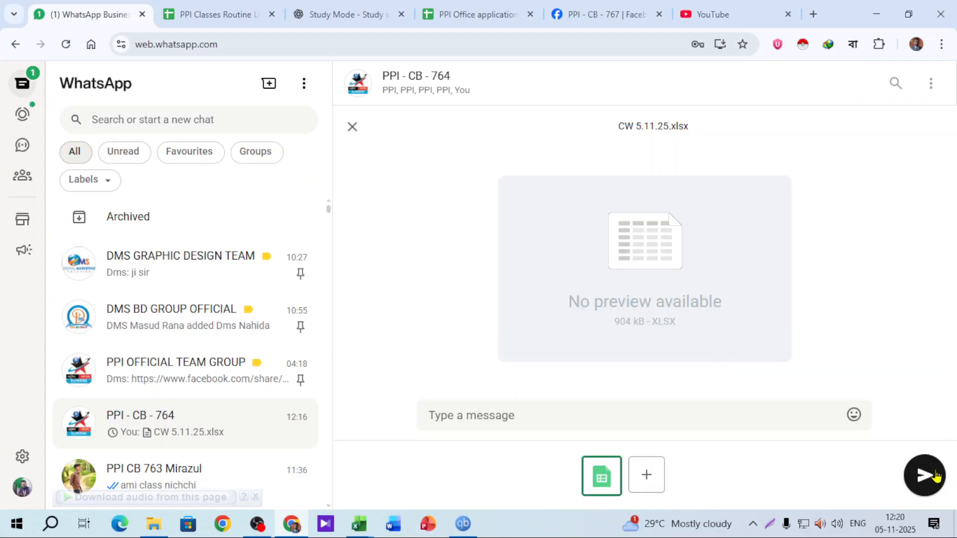
left_click(927, 475)
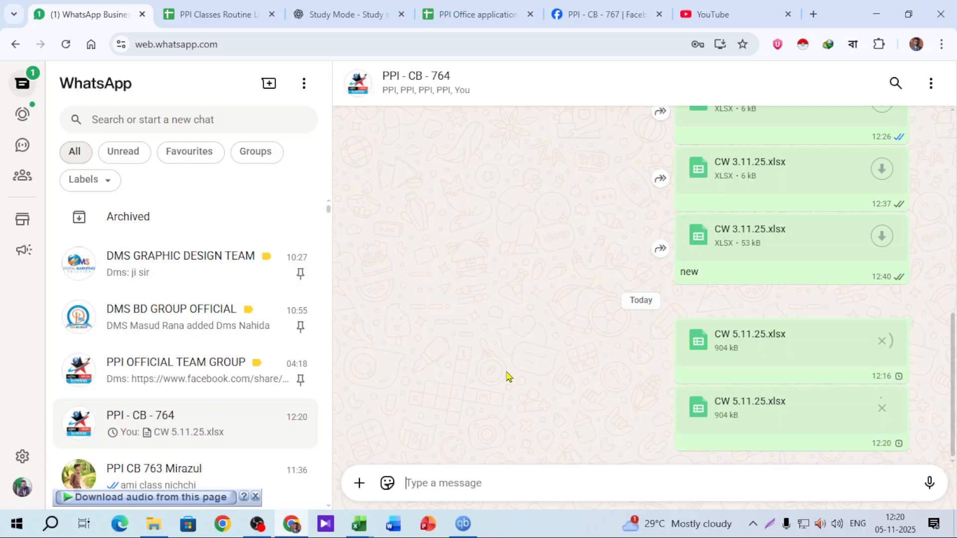
Check the Facebook group page for connectivity and the sending status of both CW 5.11.25.xlsx messages in the WhatsApp group
left_click(619, 12)
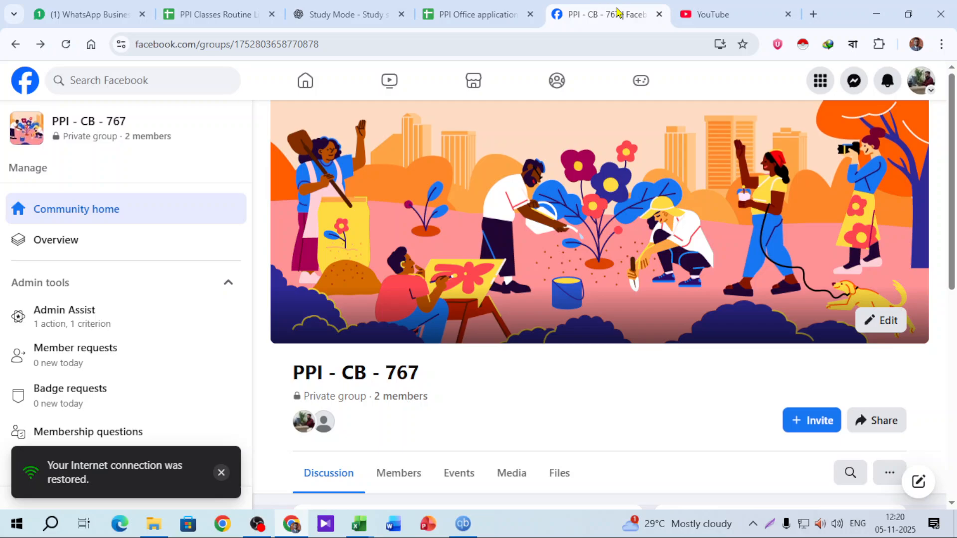
left_click(117, 16)
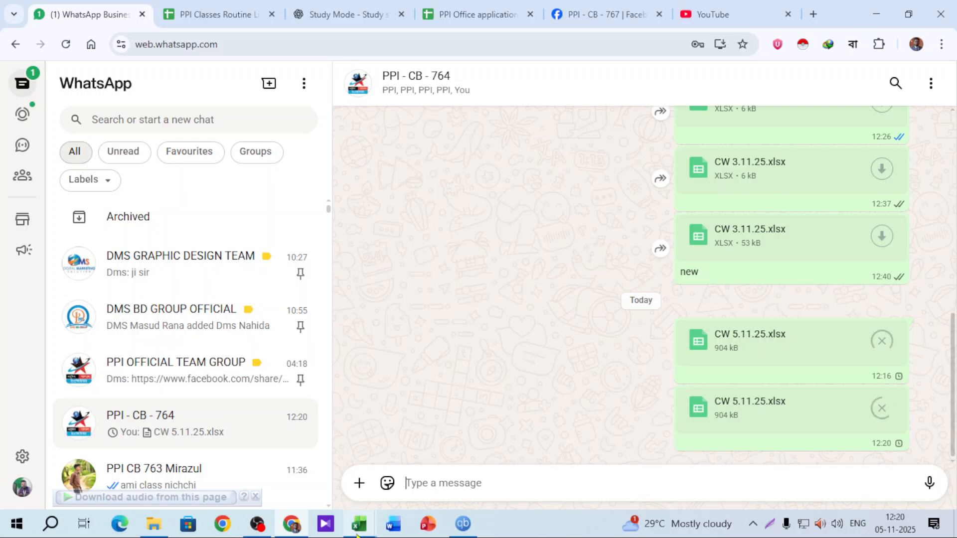
mouse_move(361, 532)
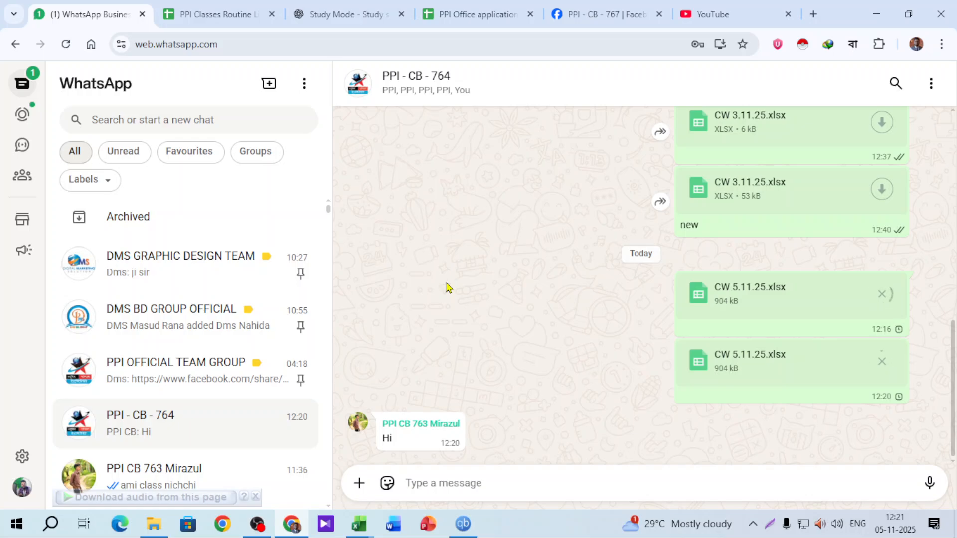
Start attaching a document to the PPI - CB - 764 chat and browse to the Batch 764 class folder on Local Disk (D:)
left_click(359, 483)
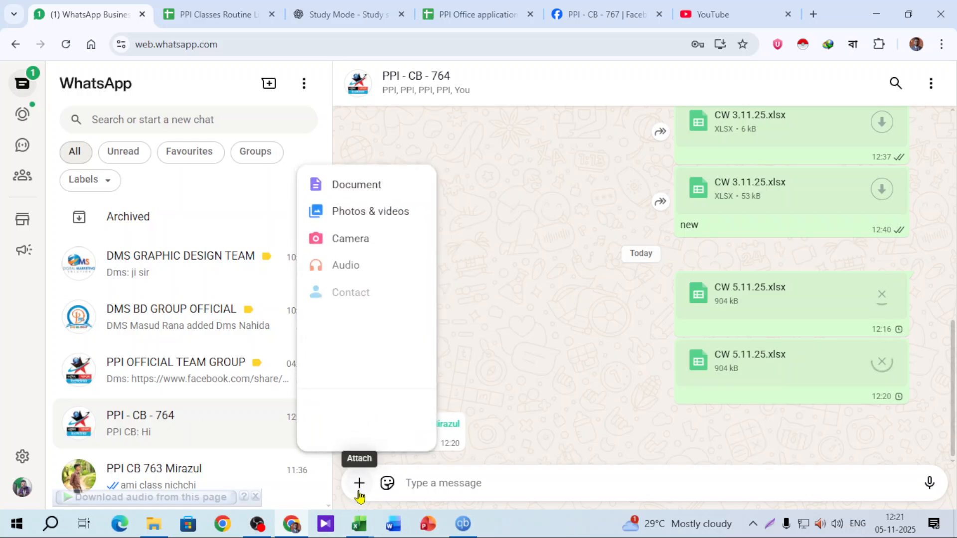
left_click(362, 178)
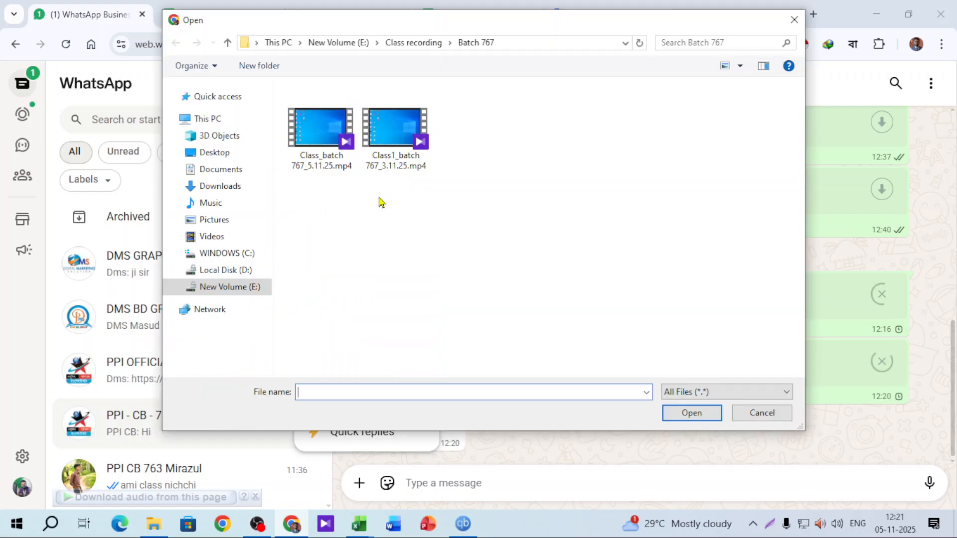
left_click(225, 269)
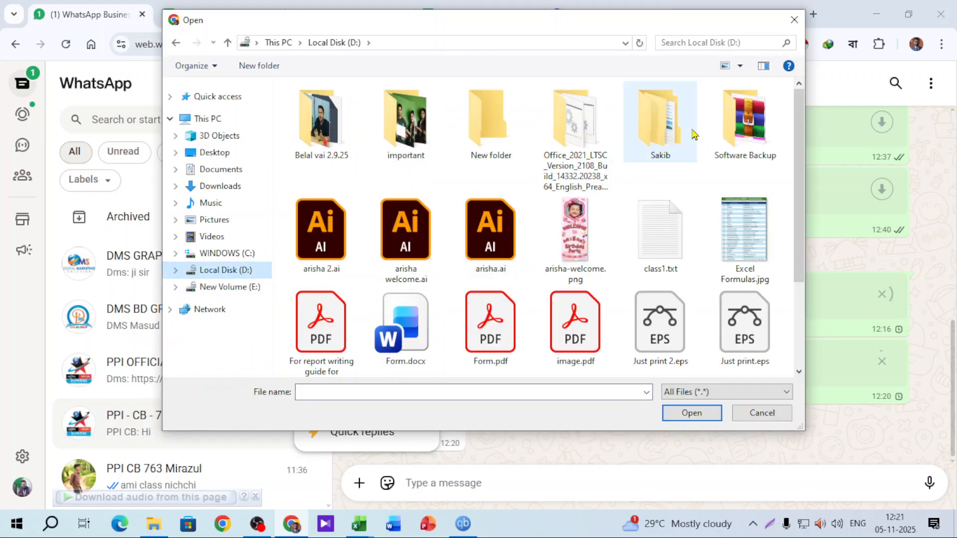
double_click(658, 125)
left_click(387, 159)
double_click(393, 159)
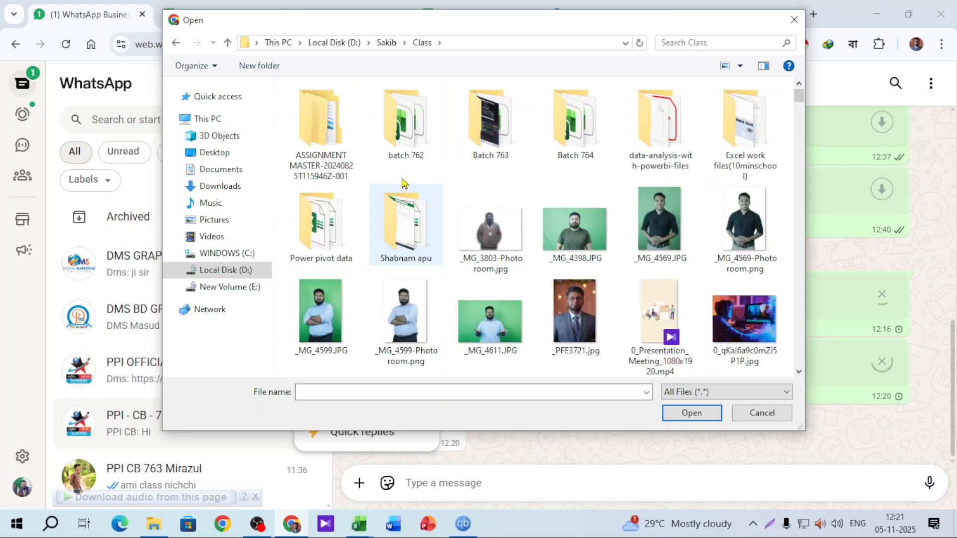
left_click(574, 125)
double_click(573, 124)
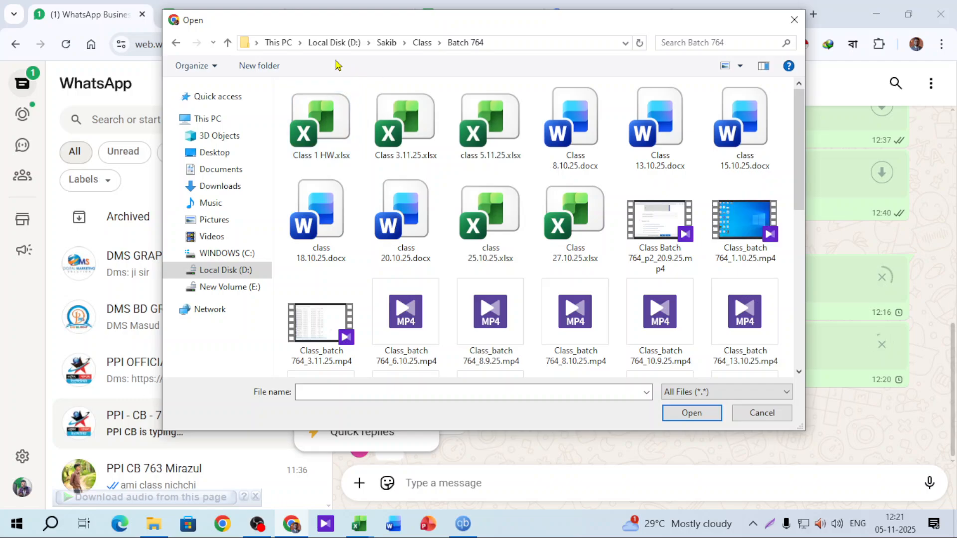
Show the Batch 764 files in Details view sorted by newest date and choose CW 5.11.25.xlsx as the attachment
left_click(740, 65)
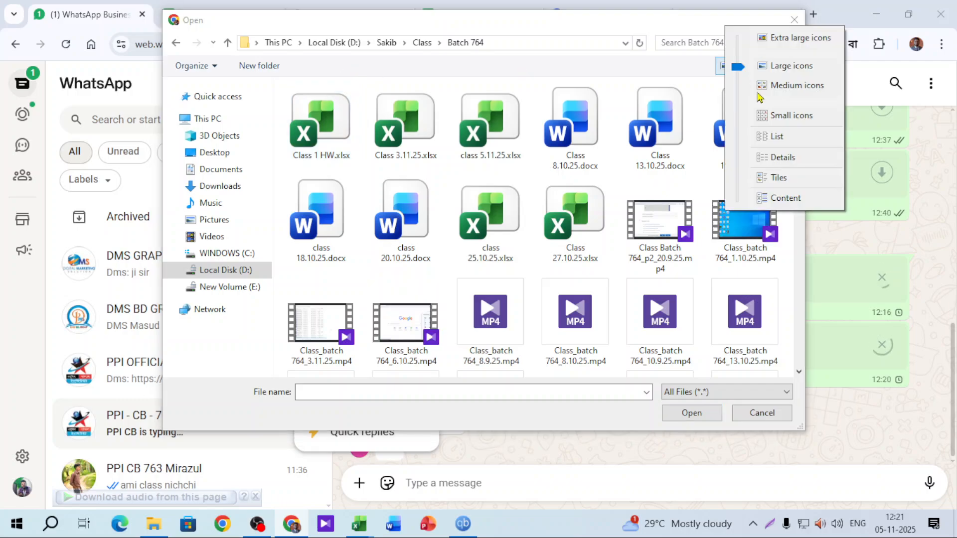
left_click(783, 158)
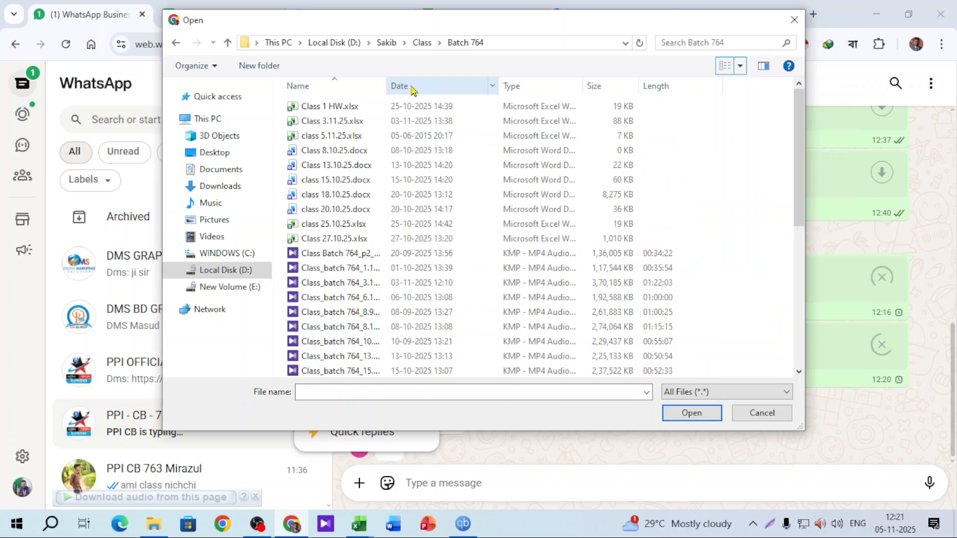
left_click(411, 87)
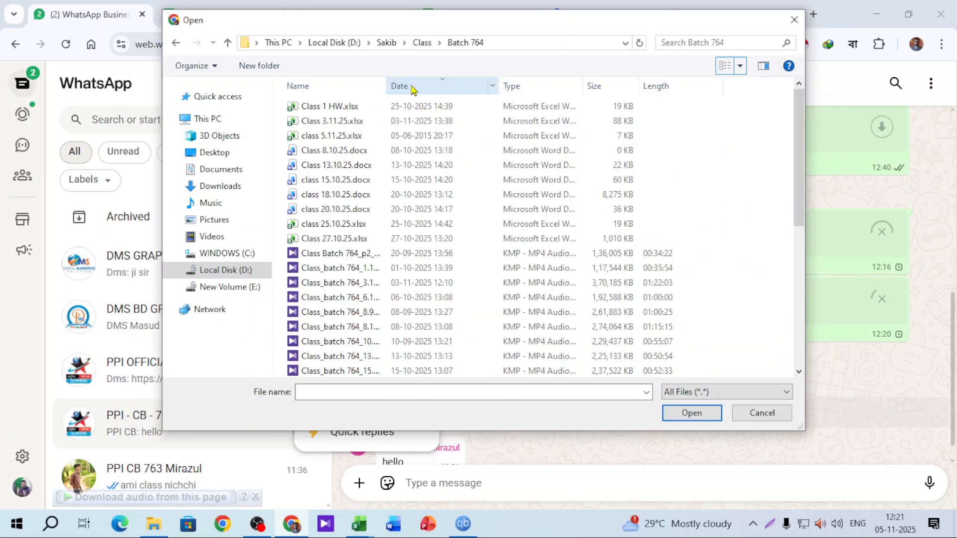
left_click(348, 110)
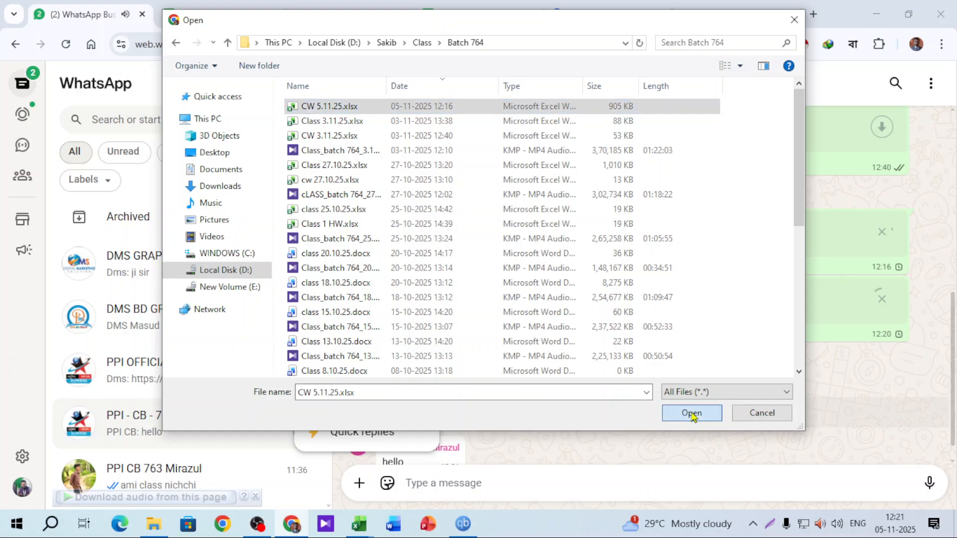
Send CW 5.11.25.xlsx to the PPI - CB - 764 group chat and reload the WhatsApp page
left_click(692, 413)
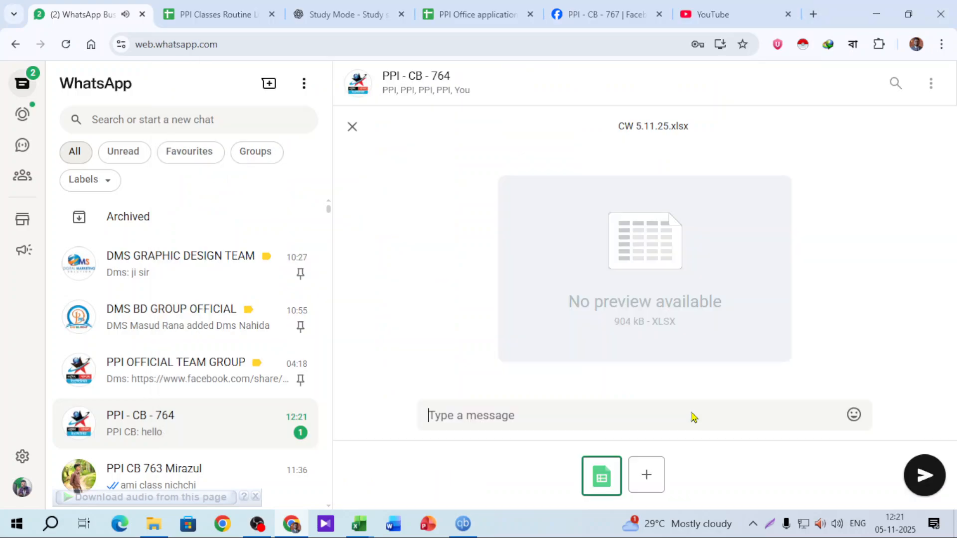
left_click(925, 474)
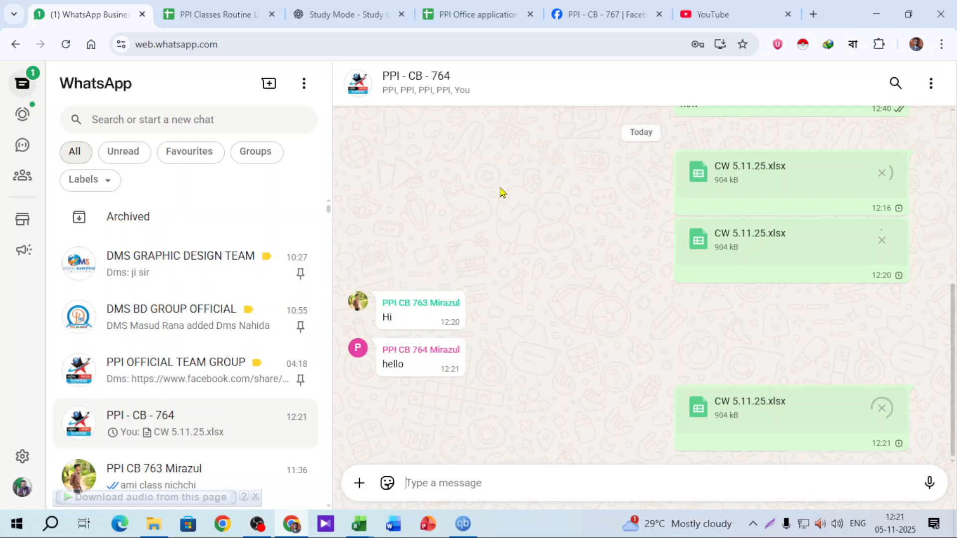
left_click(66, 45)
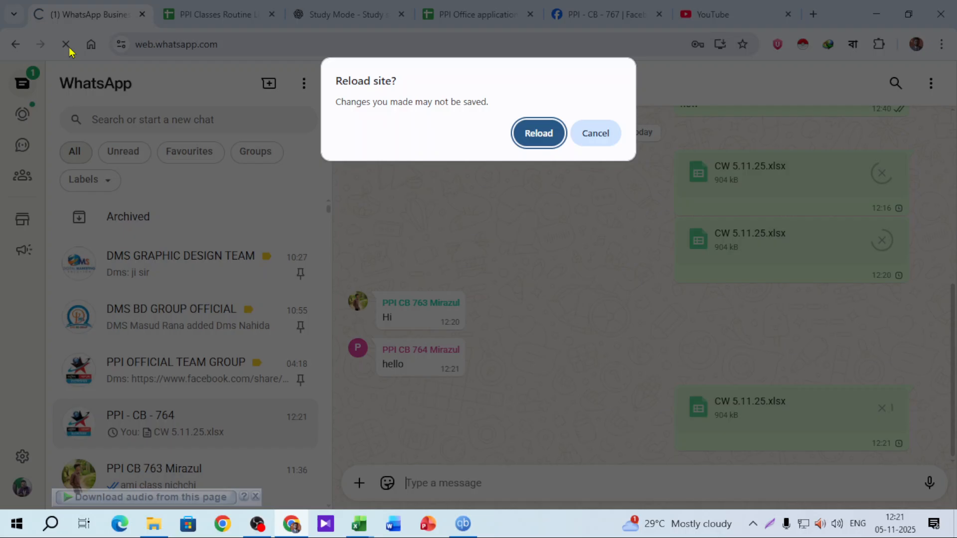
left_click(537, 135)
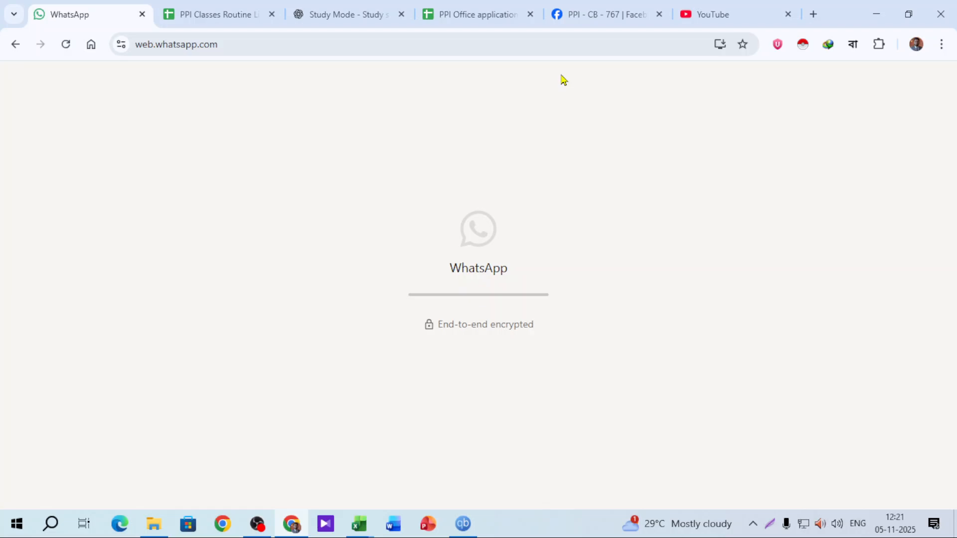
Look through the PPI - CB - 767 Facebook group's posts and notifications, and reload the group page
left_click(599, 13)
scroll(533, 333, "down", 6)
scroll(533, 333, "down", 2)
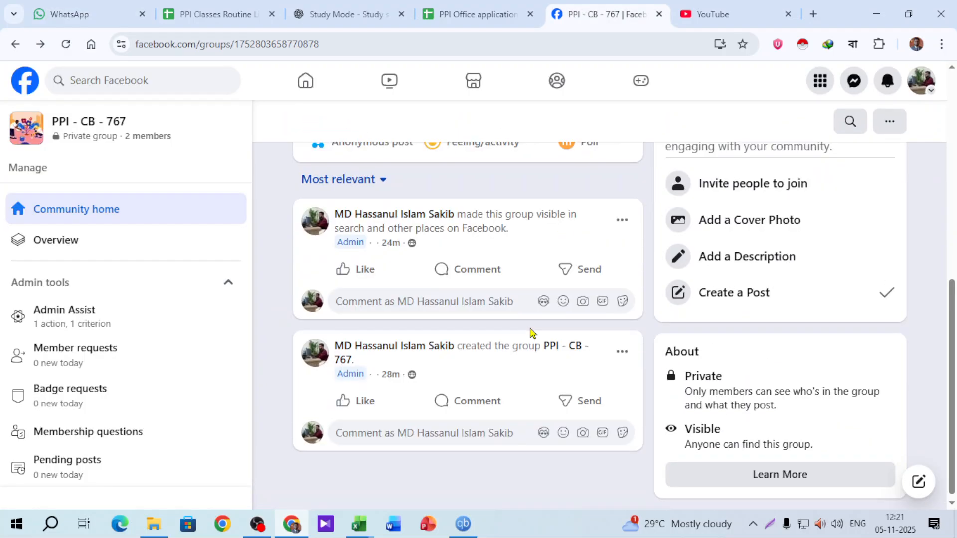
scroll(532, 333, "down", 1)
scroll(532, 333, "up", 5)
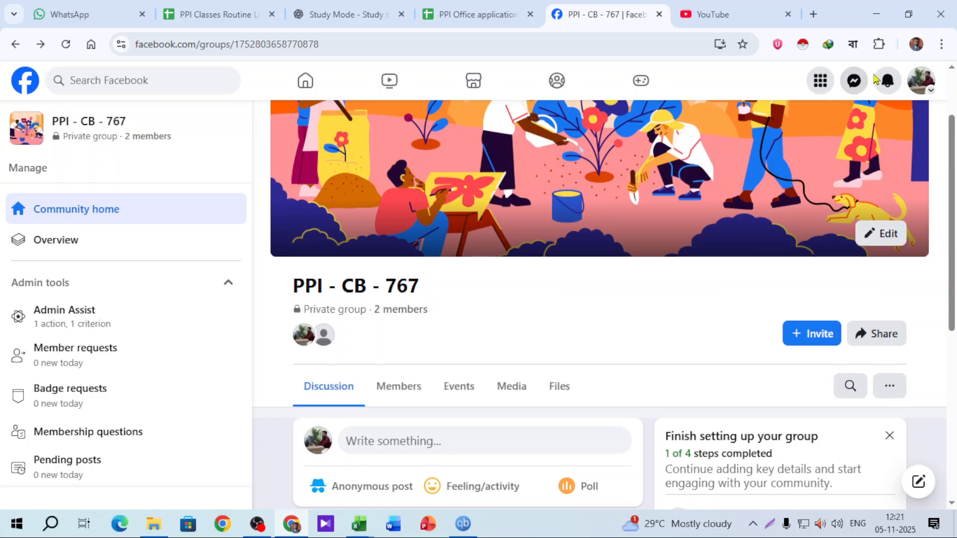
left_click(879, 79)
scroll(836, 214, "down", 5)
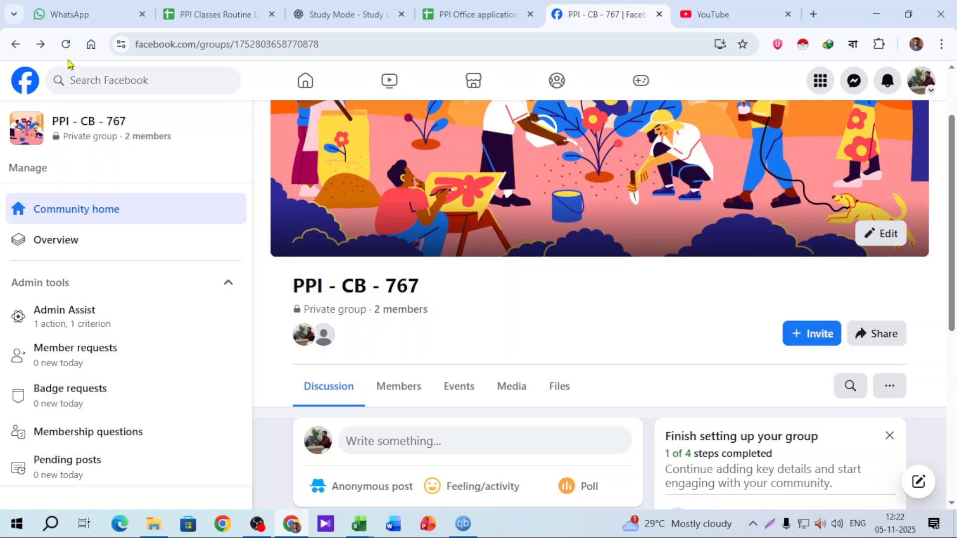
left_click(65, 53)
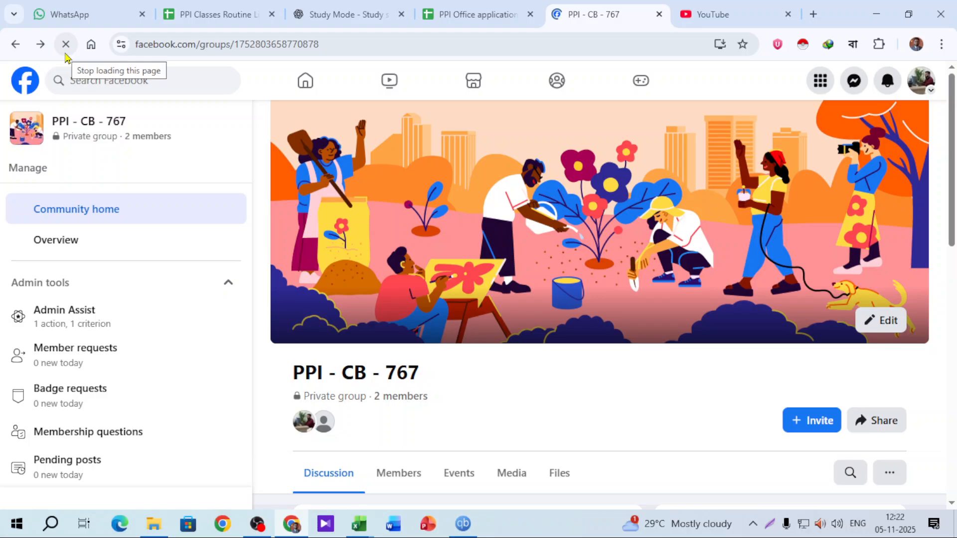
Unlock WhatsApp Web by entering the app lock password
left_click(69, 11)
type("*")
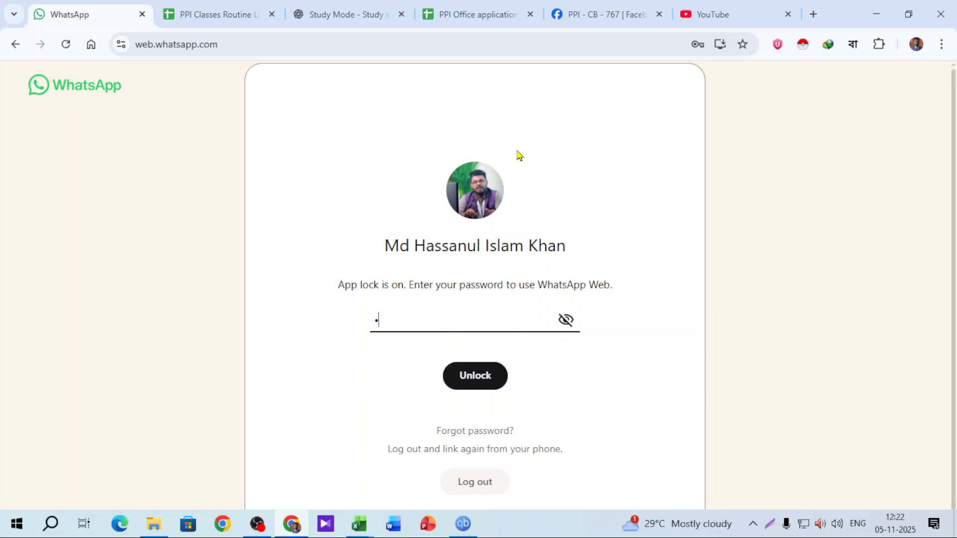
key("Return")
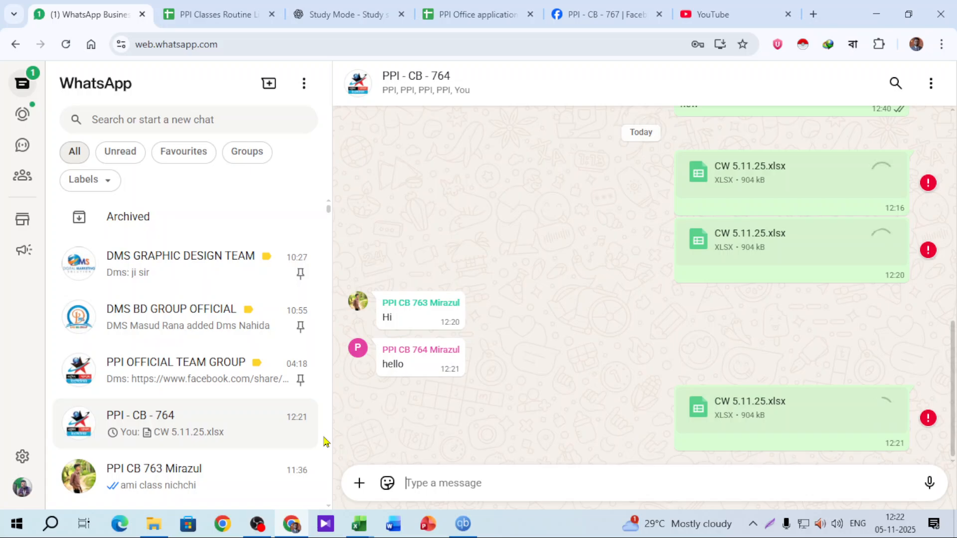
Switch to the class 5.11.25.xlsx workbook in Excel and inspect the FILTER formula in cell N4
left_click(159, 526)
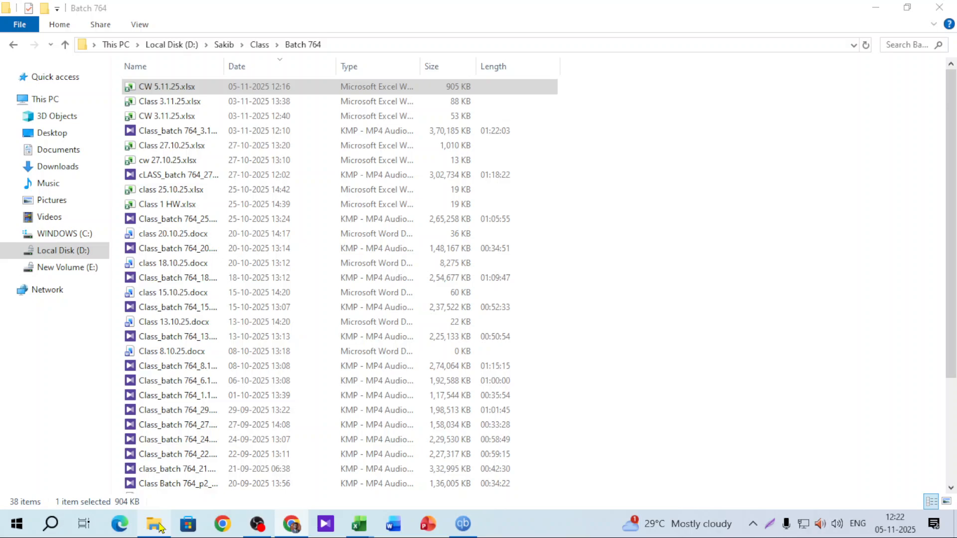
left_click(159, 528)
mouse_move(359, 524)
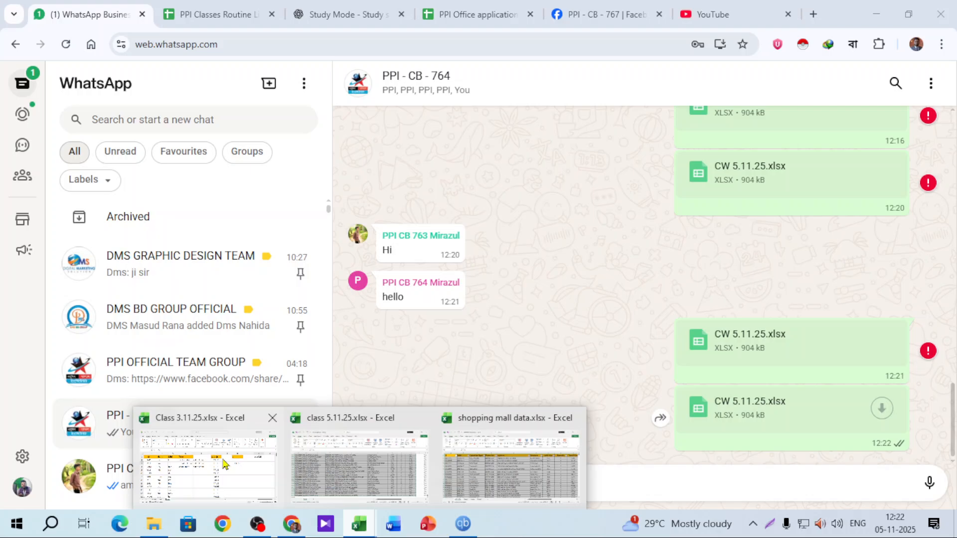
left_click(224, 465)
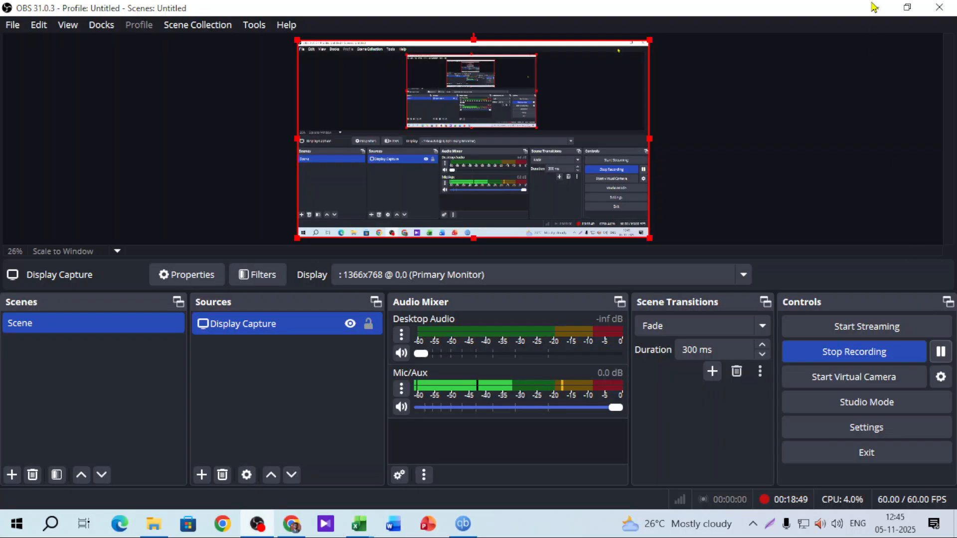
left_click(872, 17)
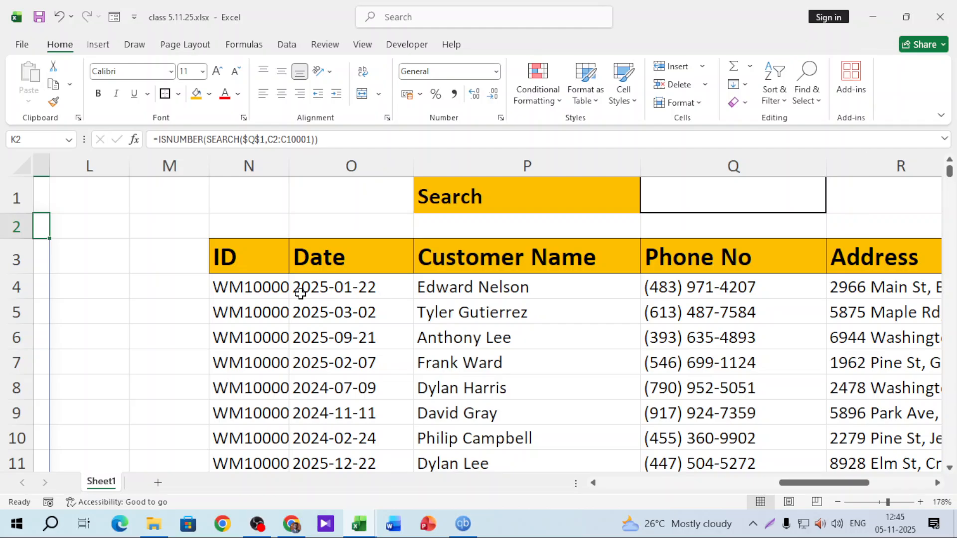
double_click(279, 289)
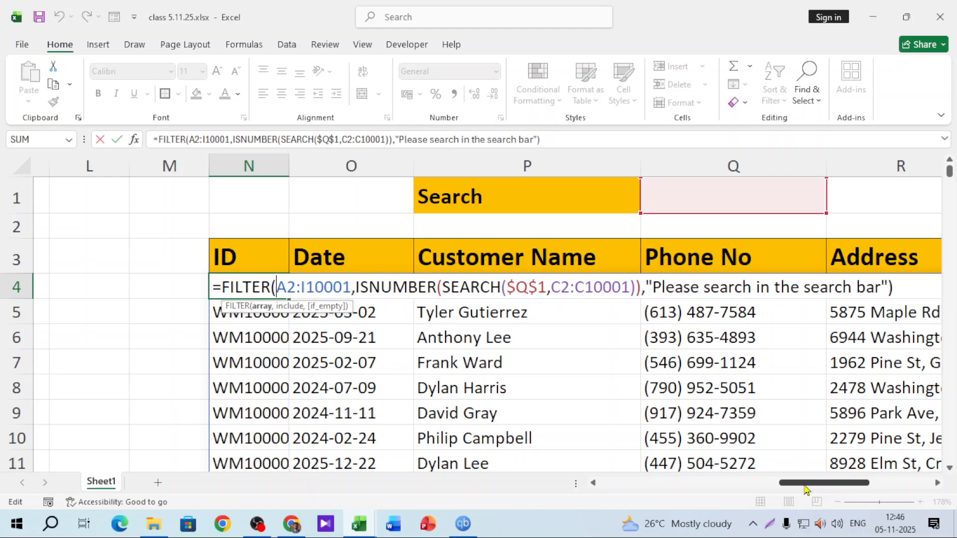
key("ctrl+Return")
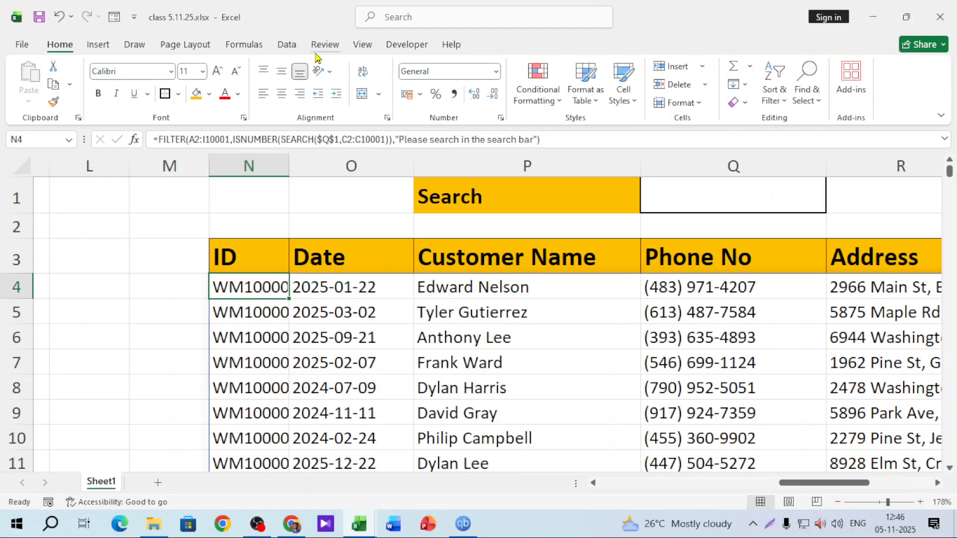
Try to insert a Text Field form control beside the Search label in row 1
left_click(403, 46)
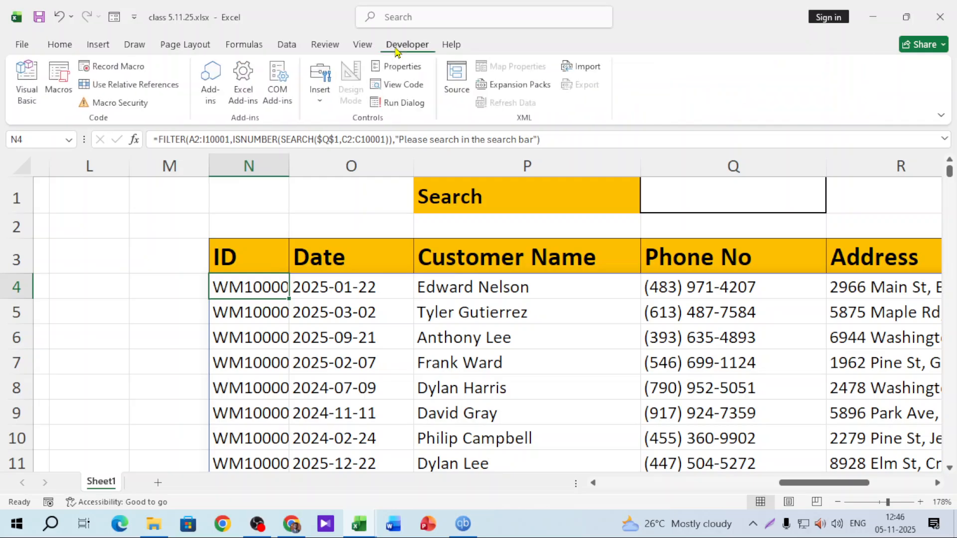
left_click(322, 103)
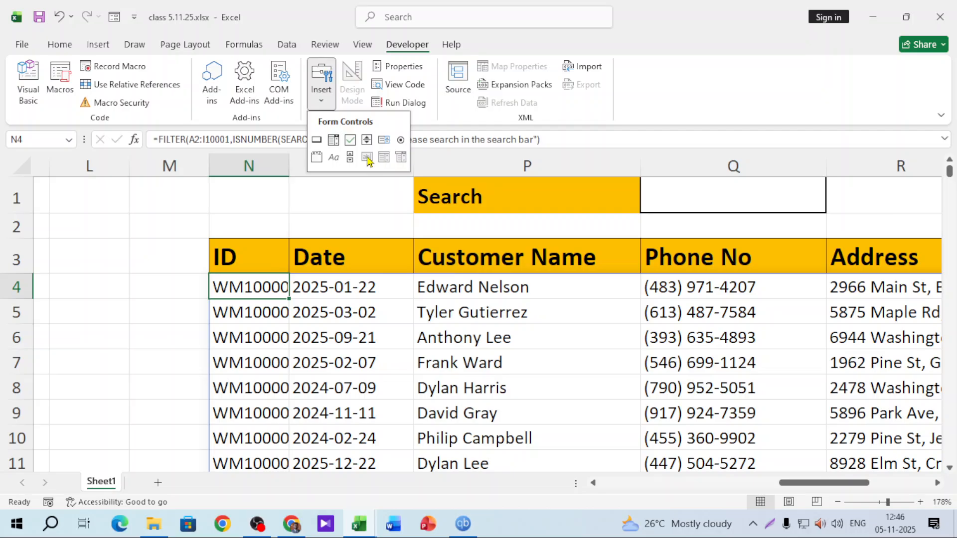
left_click(342, 195)
left_click(322, 84)
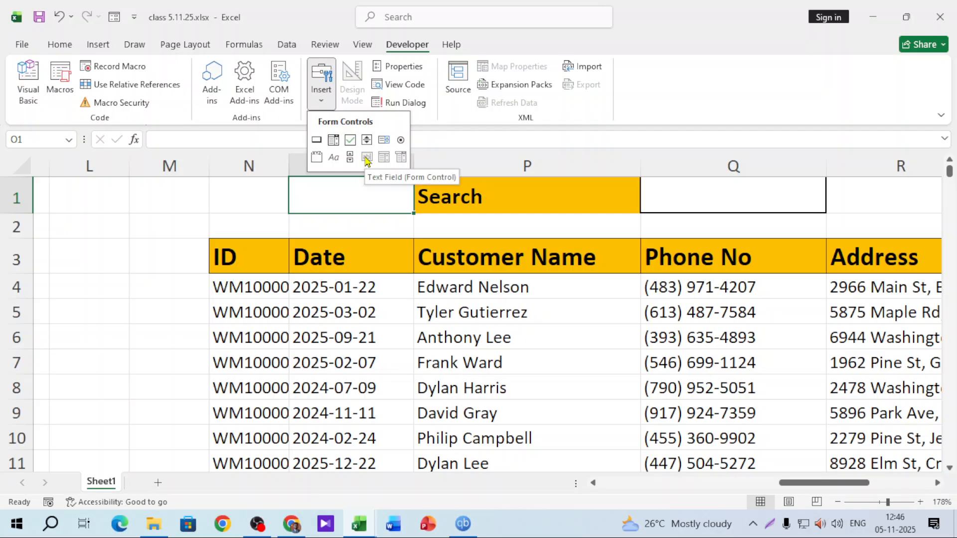
left_click(307, 190)
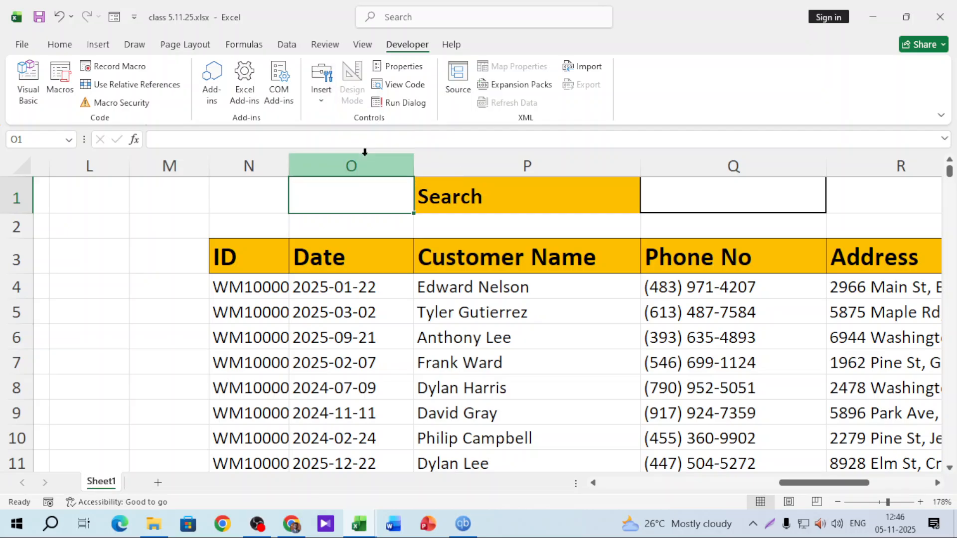
left_click(257, 207)
left_click(170, 273)
left_click(335, 210)
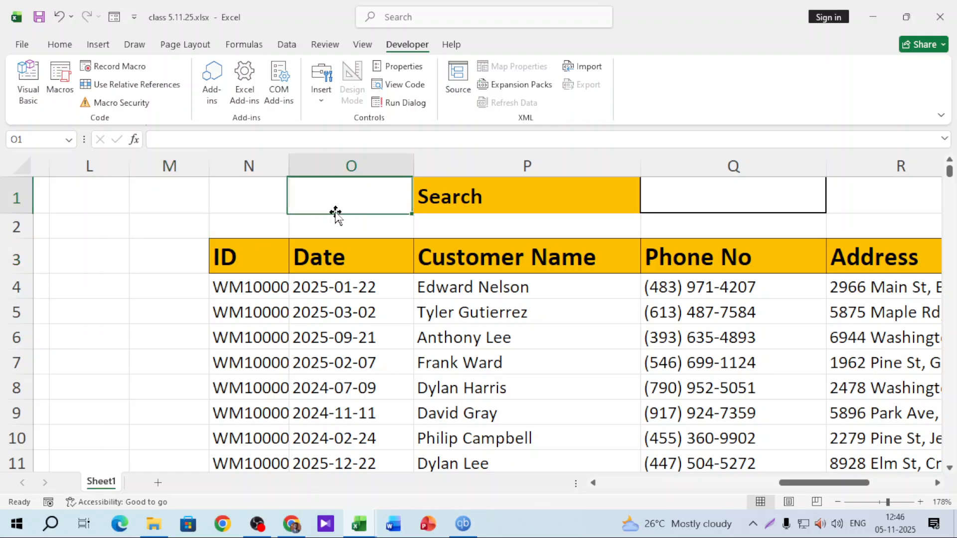
Enable iterative calculation in the Excel formula options
left_click(22, 44)
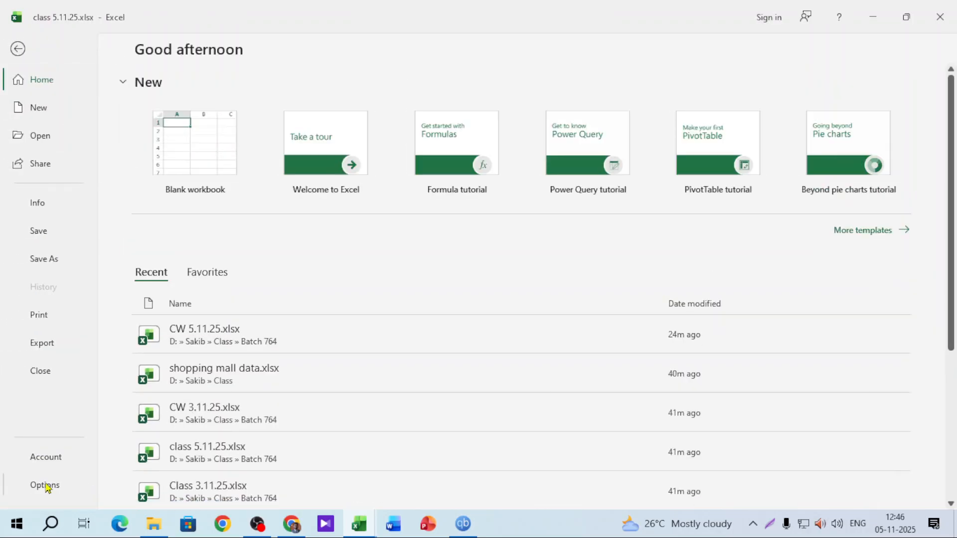
left_click(44, 485)
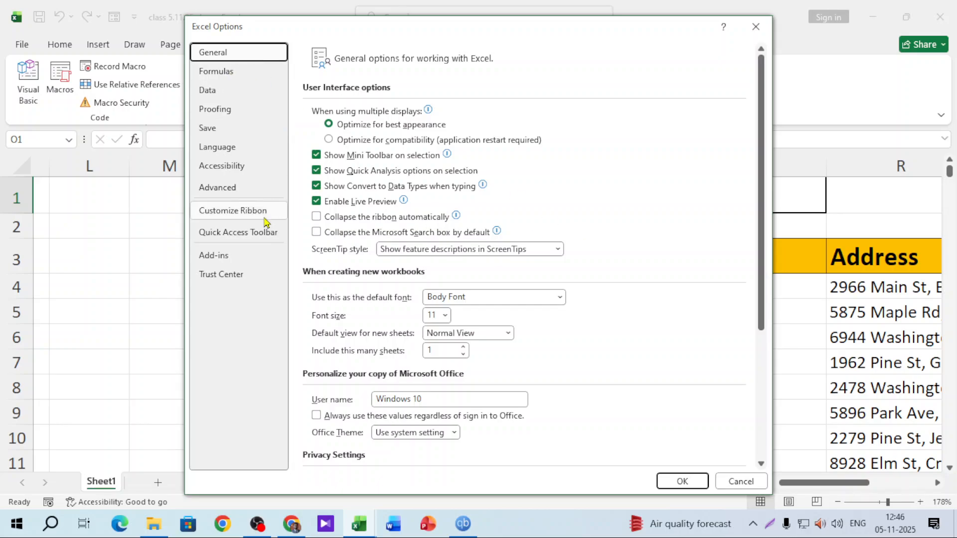
left_click(238, 191)
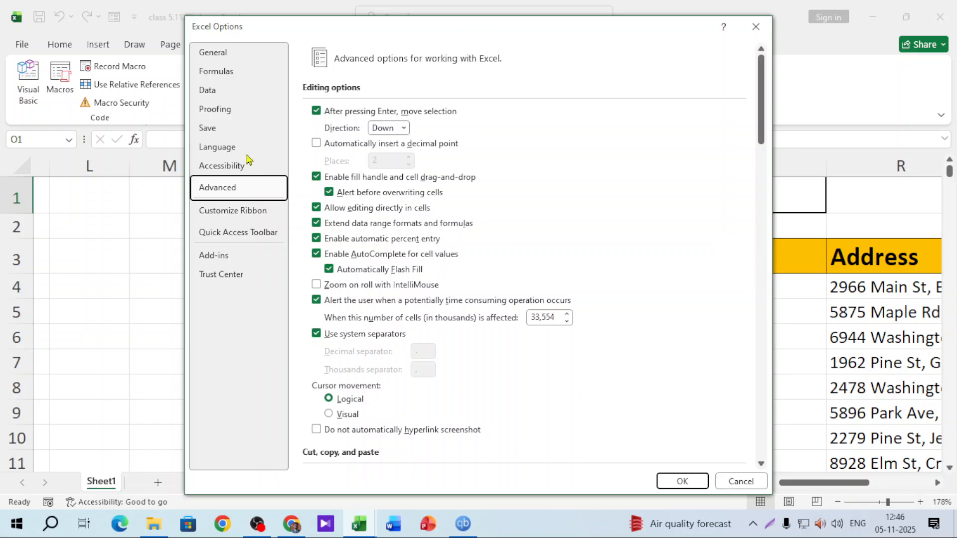
left_click(251, 74)
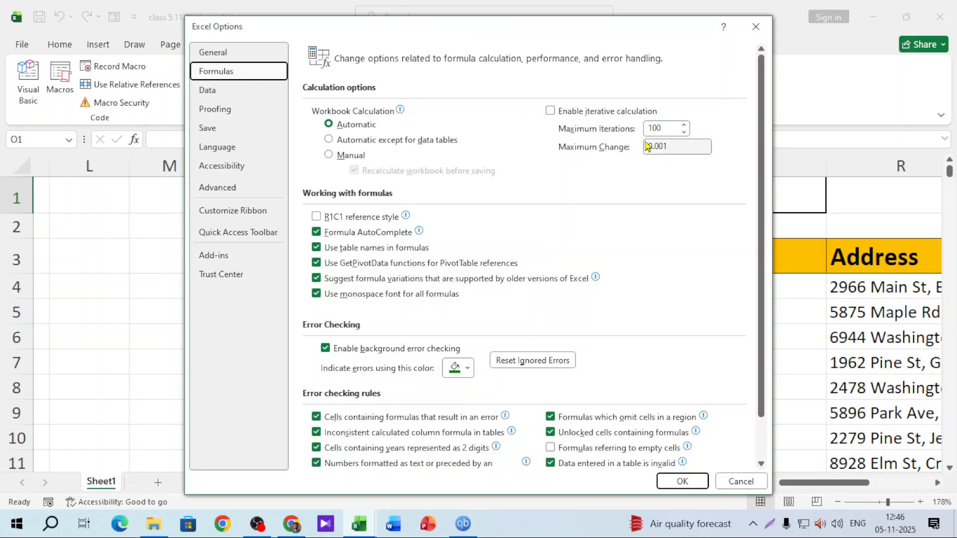
left_click(550, 111)
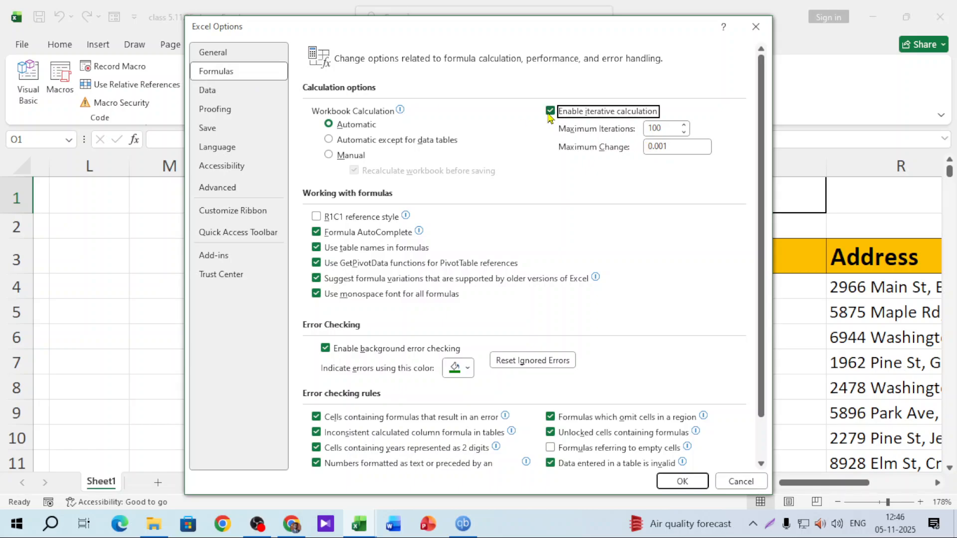
left_click(682, 481)
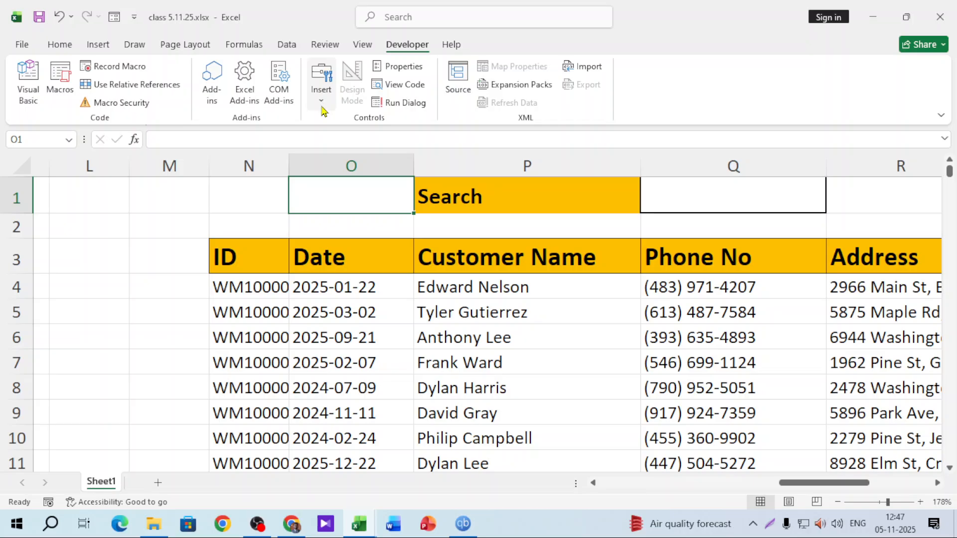
Check again whether a Text Field form control can be inserted for the search cell Q1
left_click(322, 83)
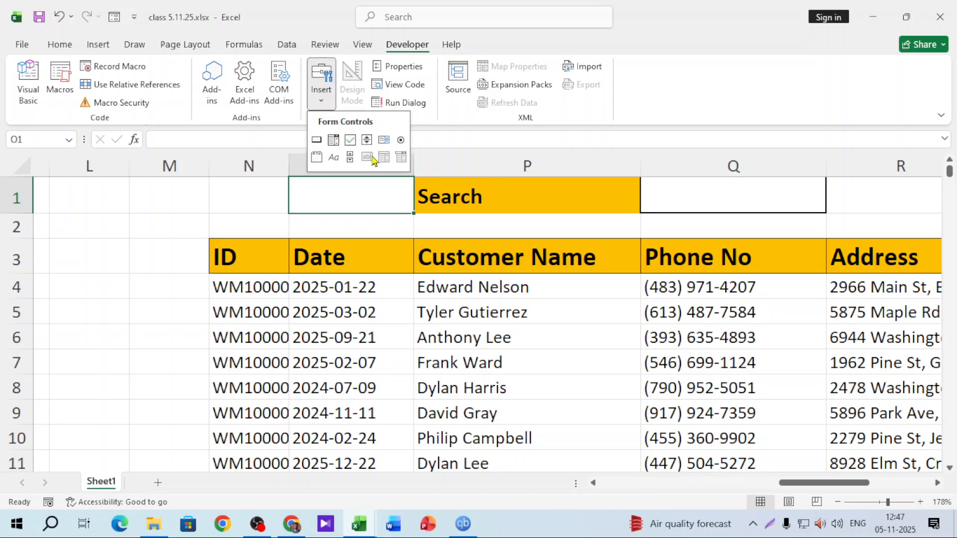
left_click(449, 167)
left_click(645, 235)
left_click(698, 205)
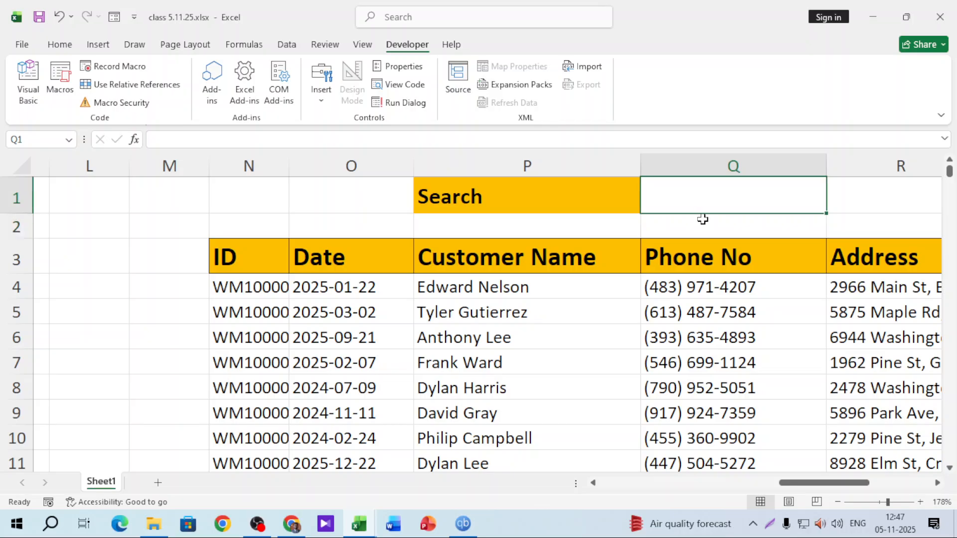
mouse_move(806, 484)
left_mouse_down()
mouse_move(856, 487)
mouse_move(826, 486)
left_mouse_up()
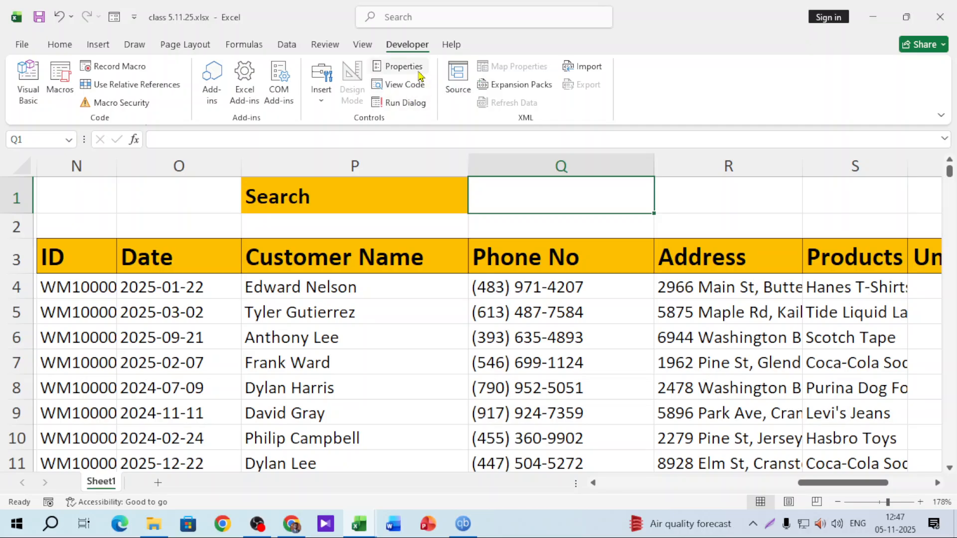
left_click(196, 222)
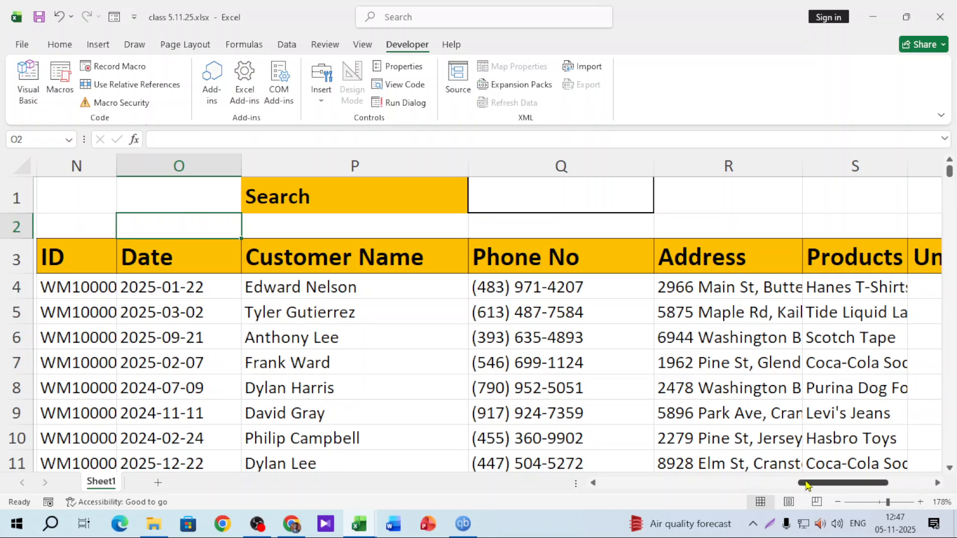
Add a new blank worksheet after Sheet1
left_click_drag(798, 483, 708, 486)
left_click(708, 487)
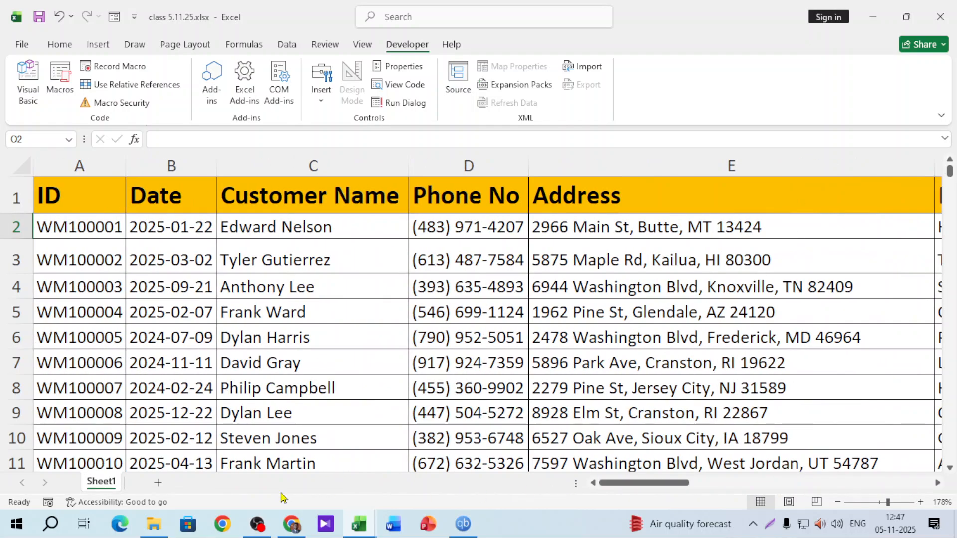
left_click(158, 484)
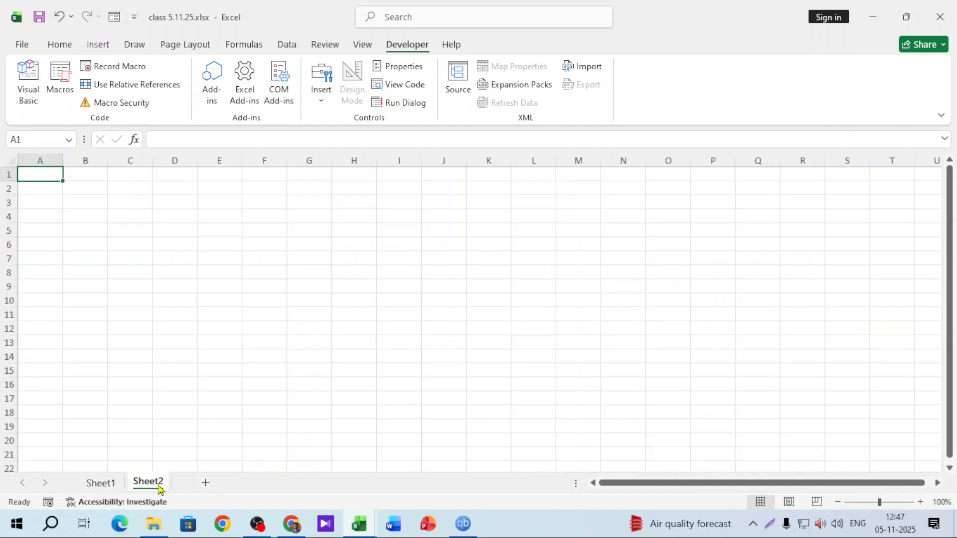
Write "name range" in cell C4 of the new sheet and clear it again
left_click(126, 173)
key("Down")
key("Down")
key("Down")
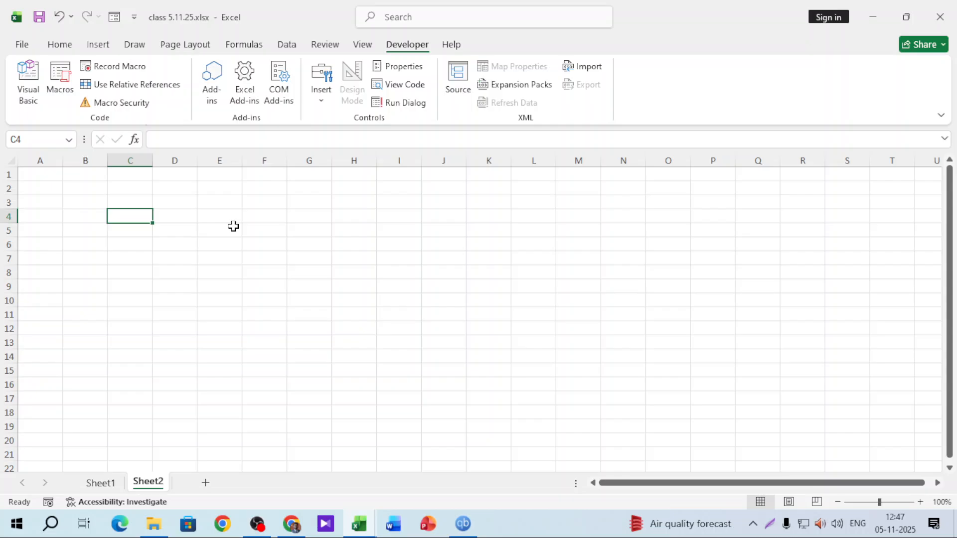
type("name range")
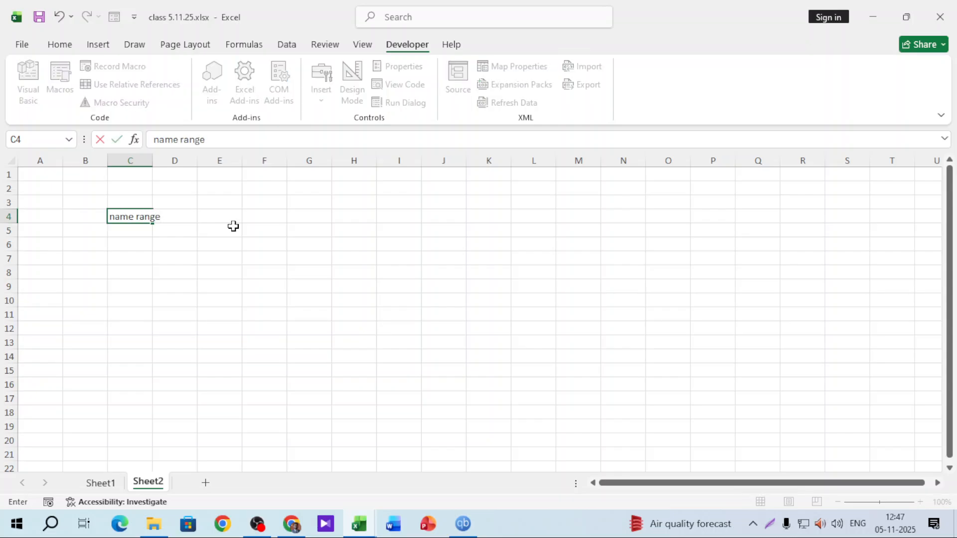
left_click(146, 277)
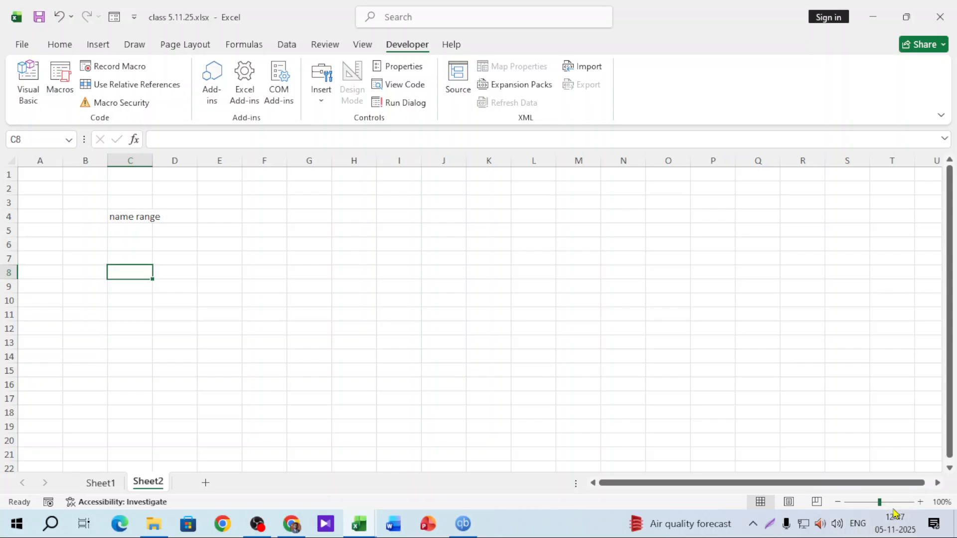
left_click(893, 504)
left_click(325, 299)
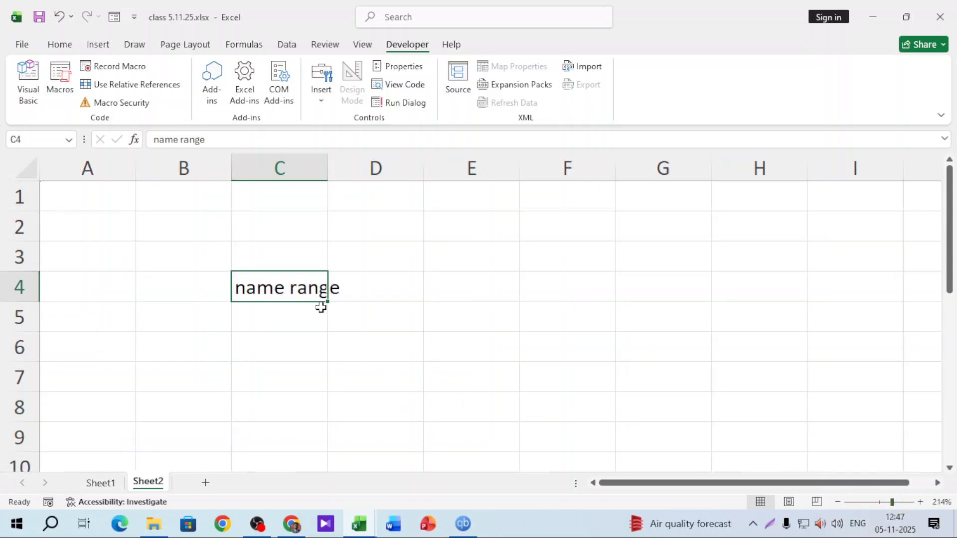
key("Delete")
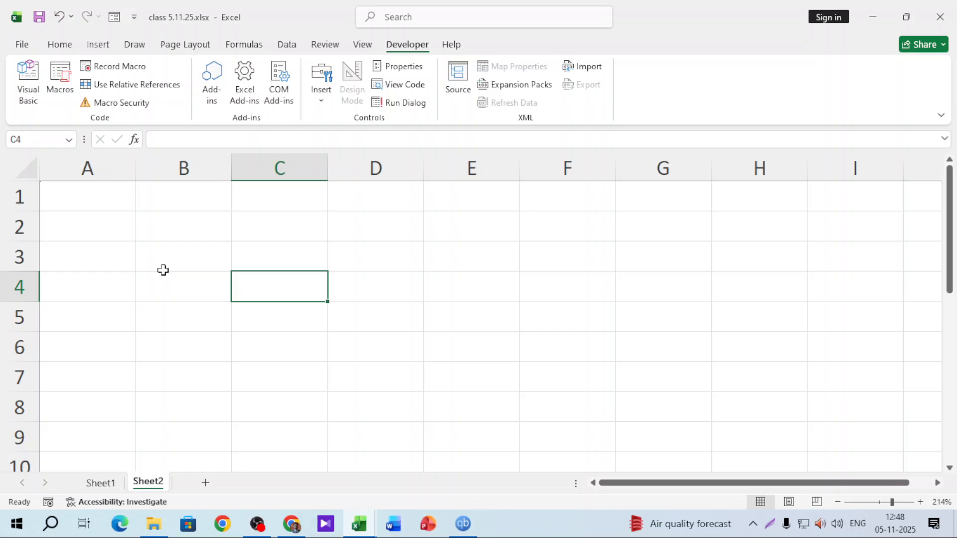
Enter the heading Course in cell A1 and Digital marketing in A2
key("ctrl+Home")
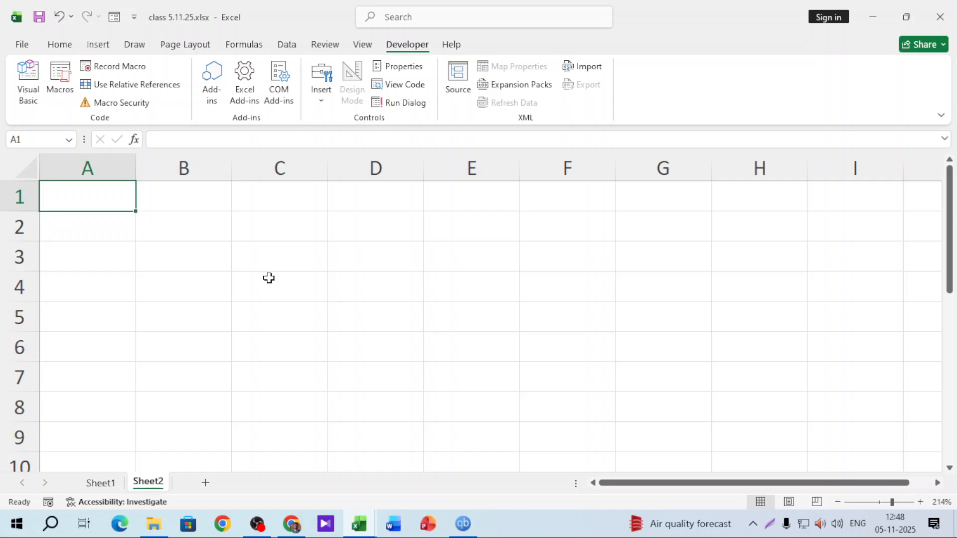
type("P")
key("BackSpace")
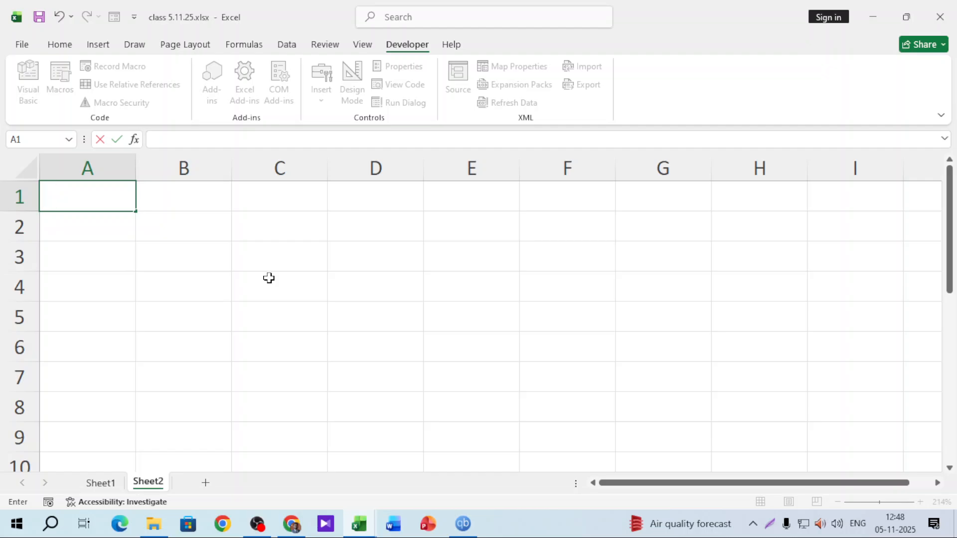
type("Course")
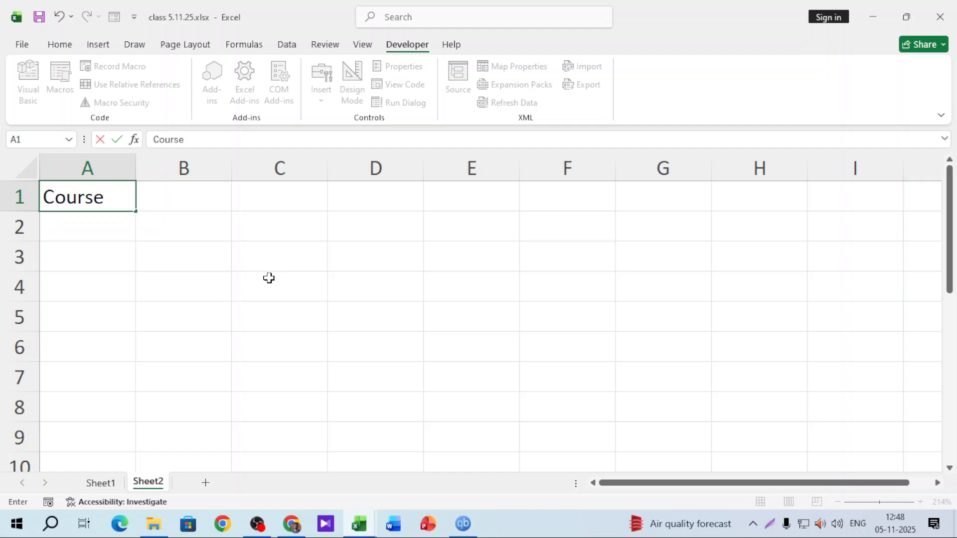
key("Return")
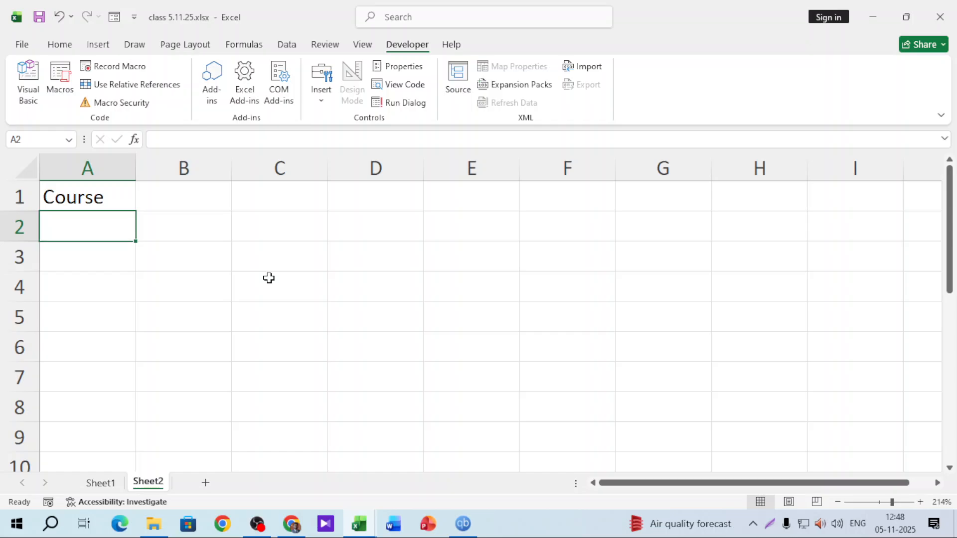
type("D")
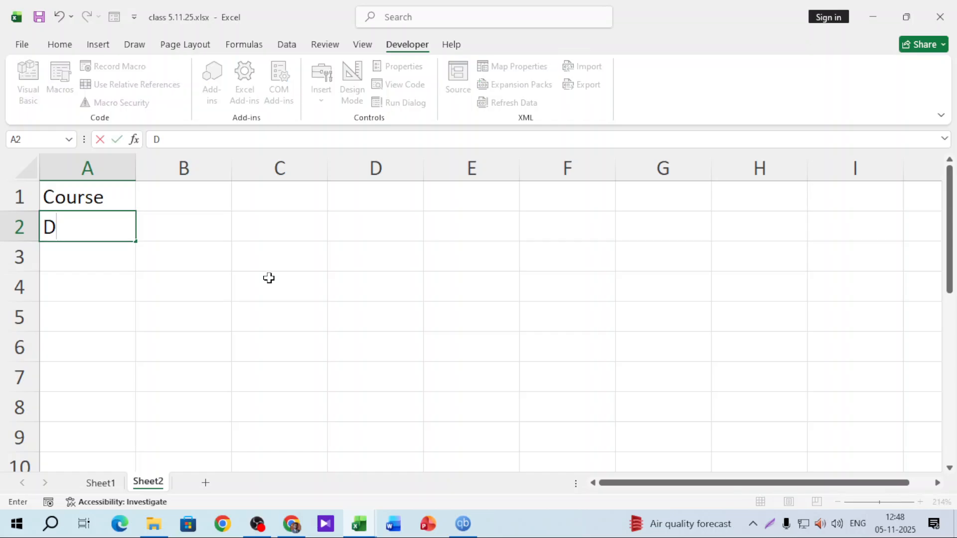
type("igital marketing")
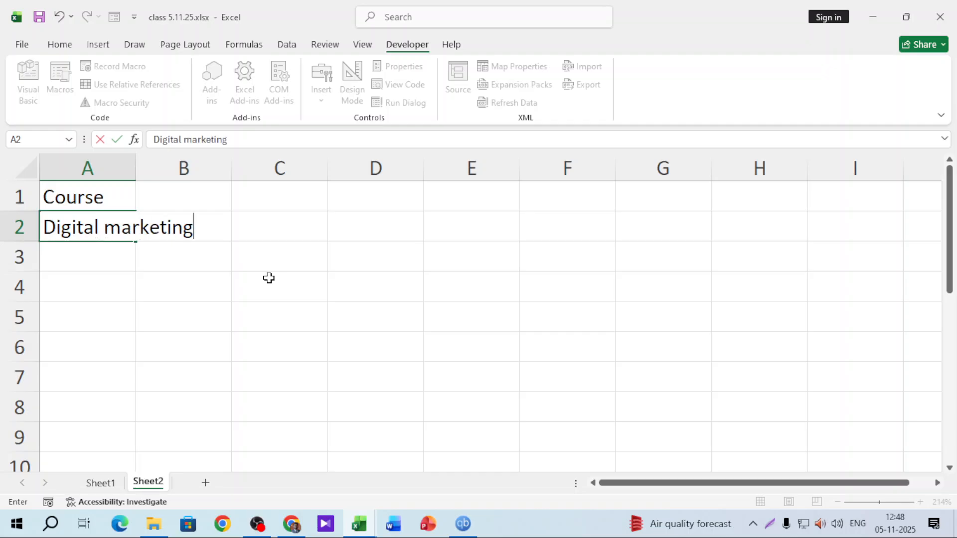
left_click(269, 277)
Fill the course list from A2 down to A9 and fit column A's width to the entries
left_click(133, 233)
left_click_drag(137, 240, 130, 449)
double_click(136, 168)
Format the Course heading in A1 as bold with an orange-yellow fill
left_click(120, 197)
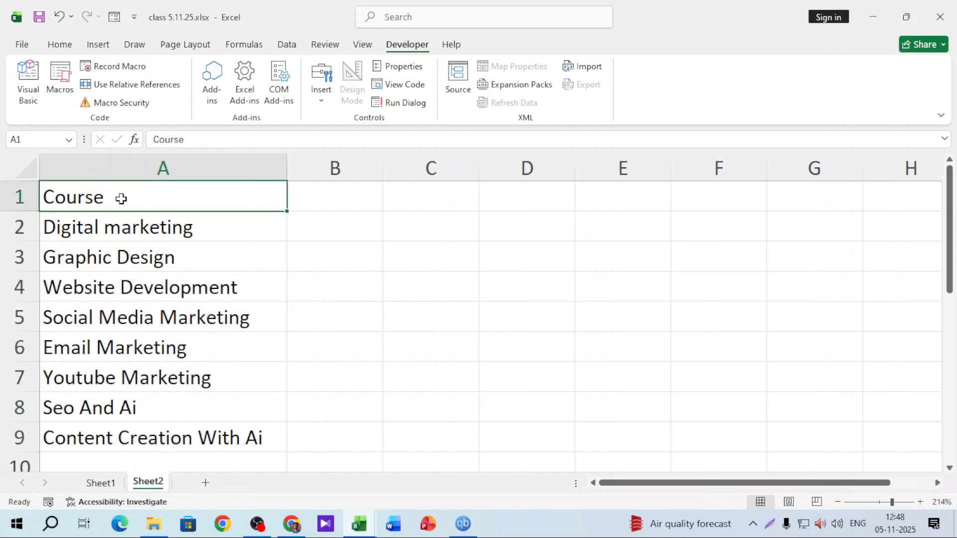
left_click(58, 48)
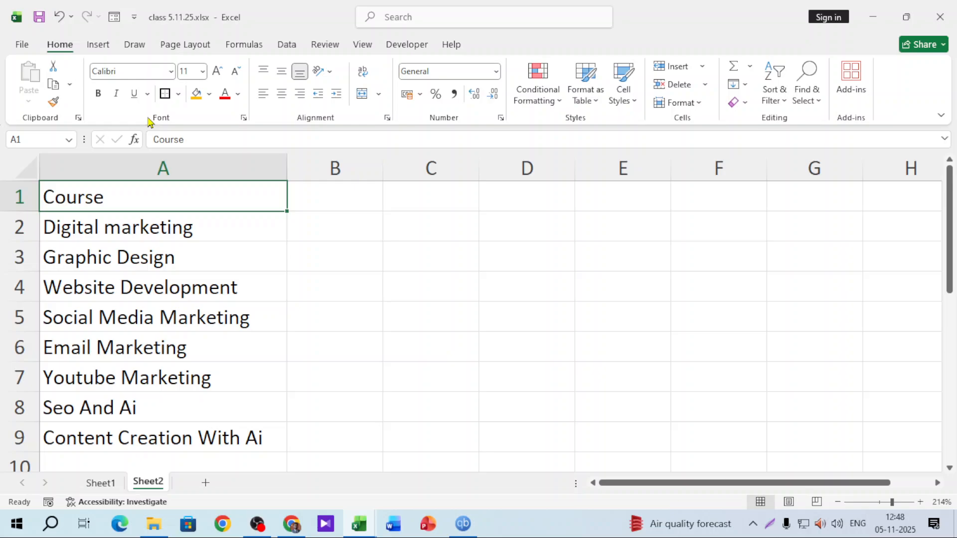
left_click(196, 94)
left_click(98, 94)
left_click(365, 229)
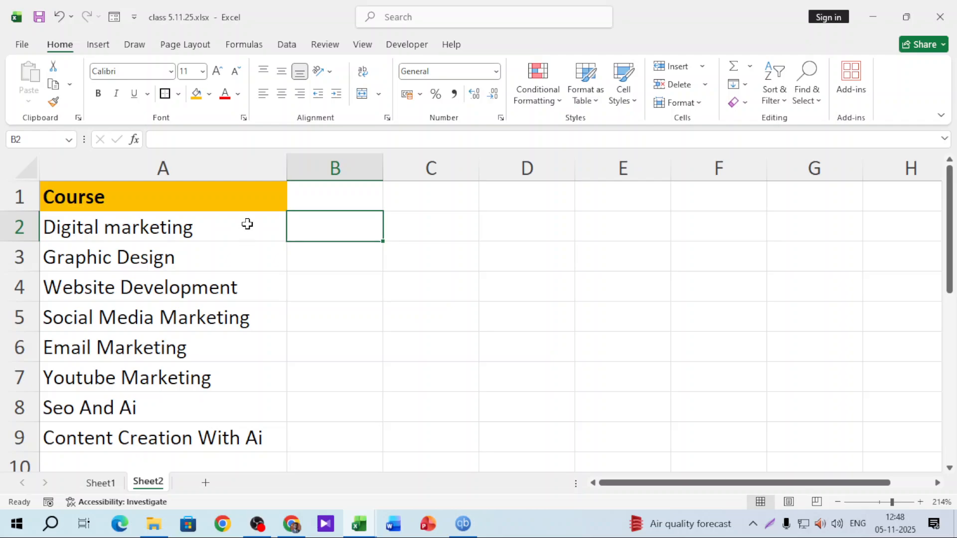
Define the name Courses for the course entries in A2:A9
left_click_drag(248, 225, 230, 441)
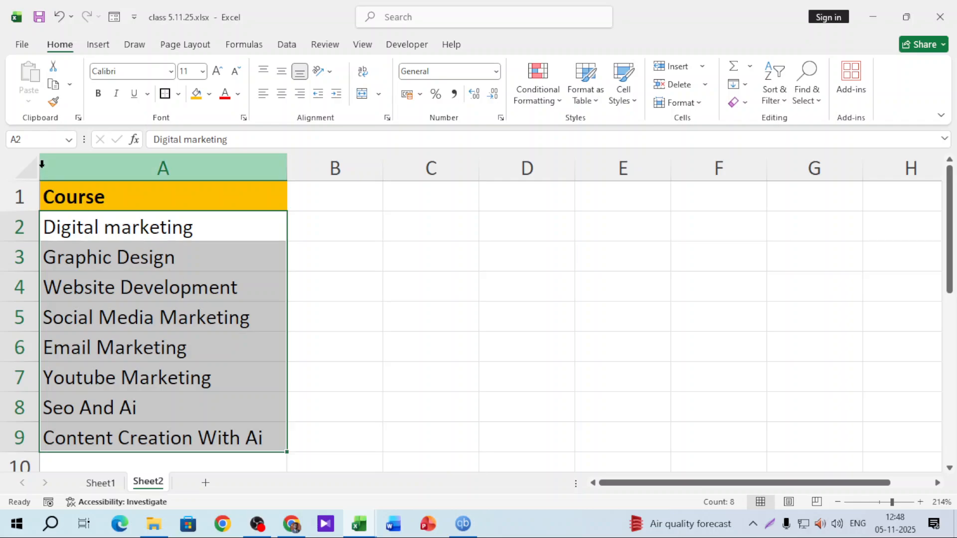
left_click(36, 139)
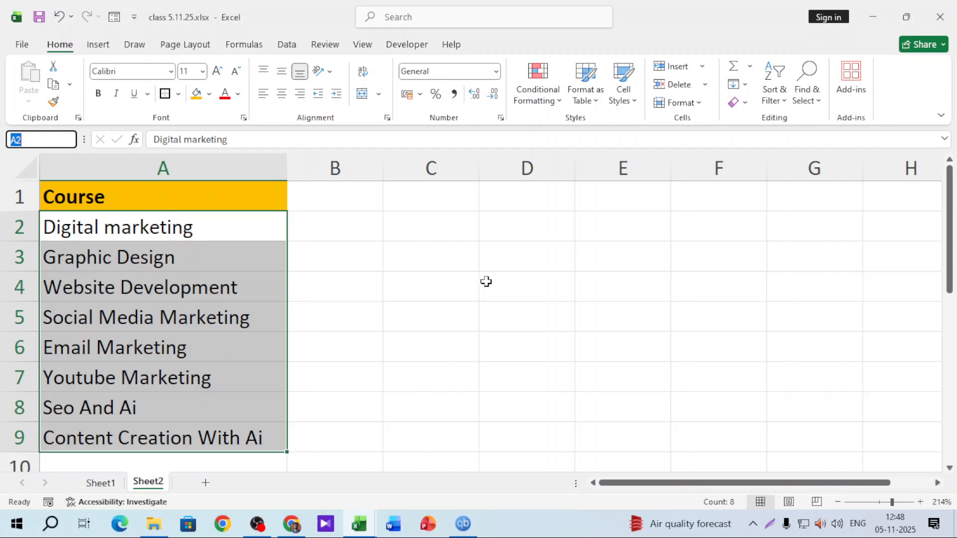
type("Courses")
key("Return")
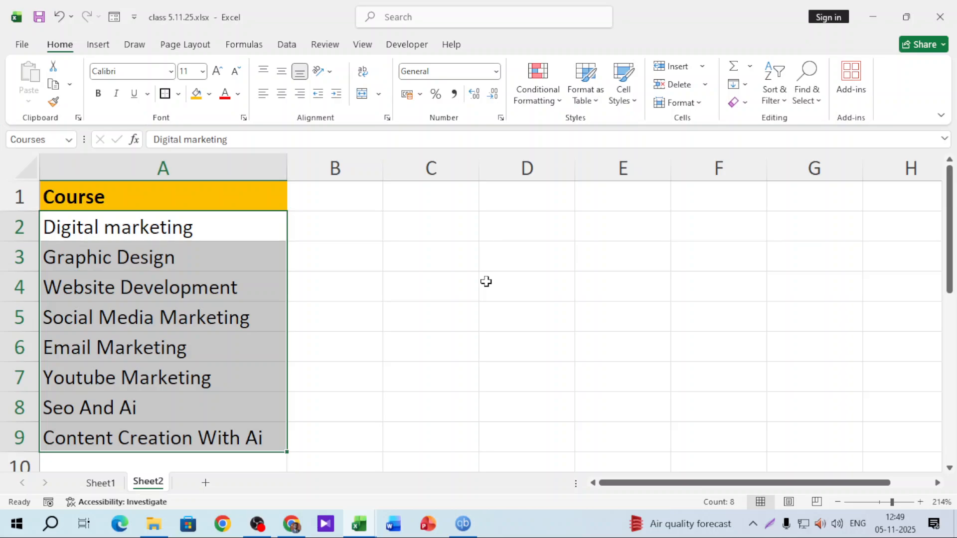
Try the formula =Courses in cell E4 beside the course list and undo it
left_click(540, 223)
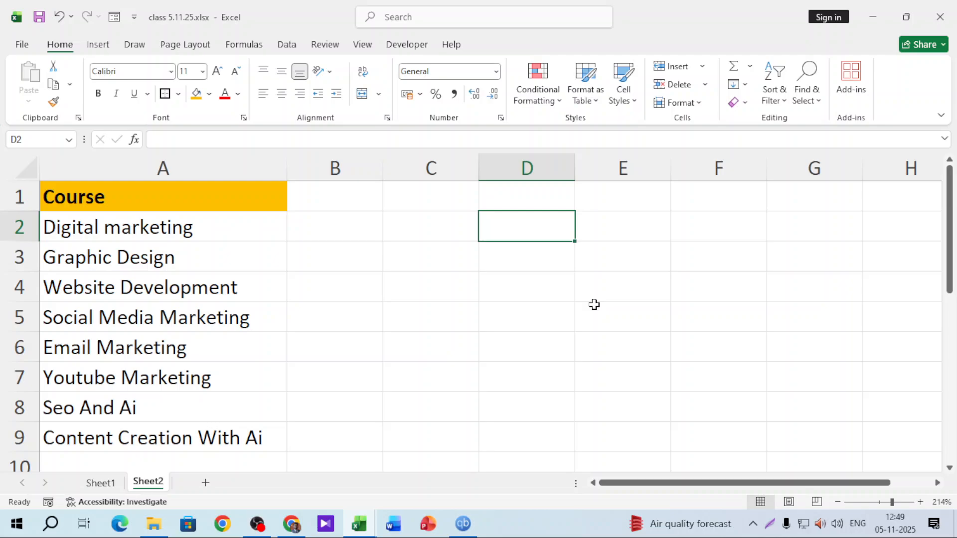
left_click(619, 295)
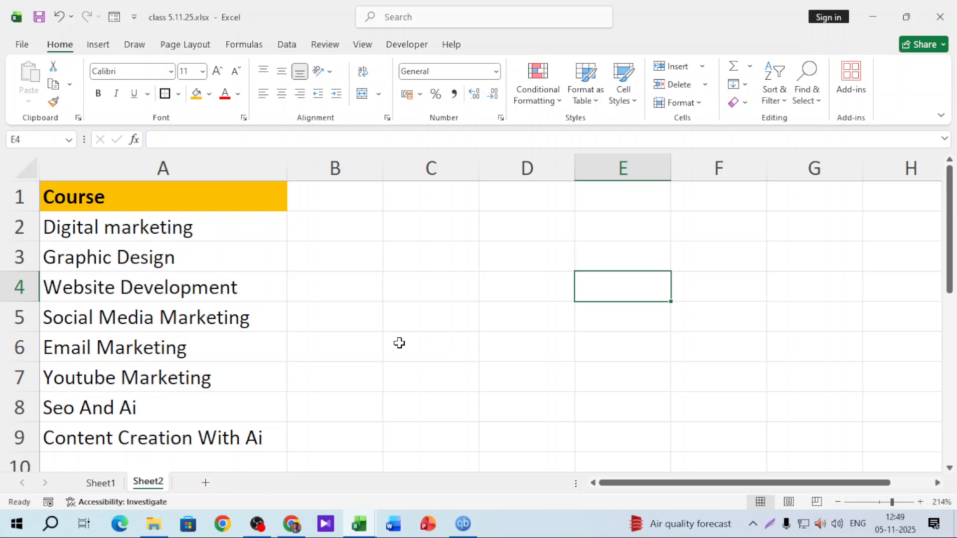
type("=")
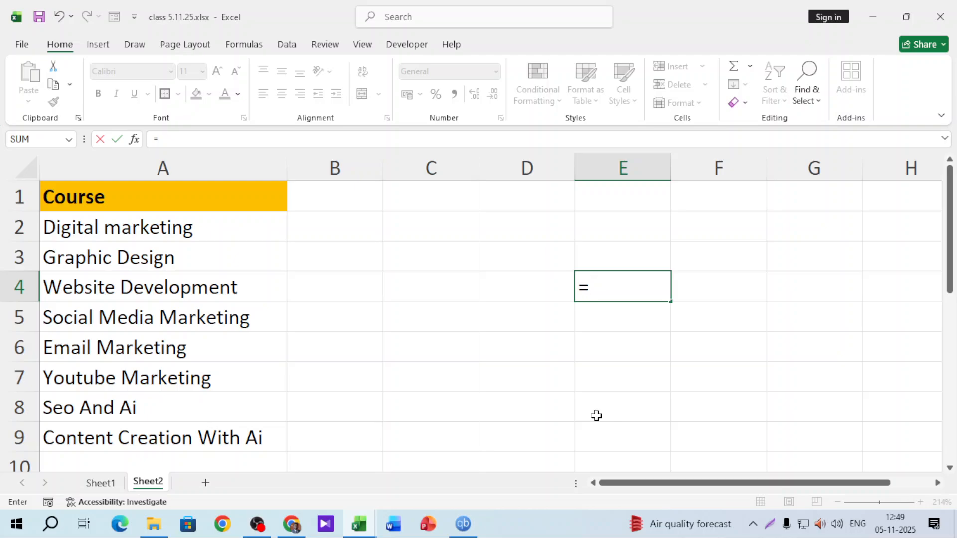
type("cour")
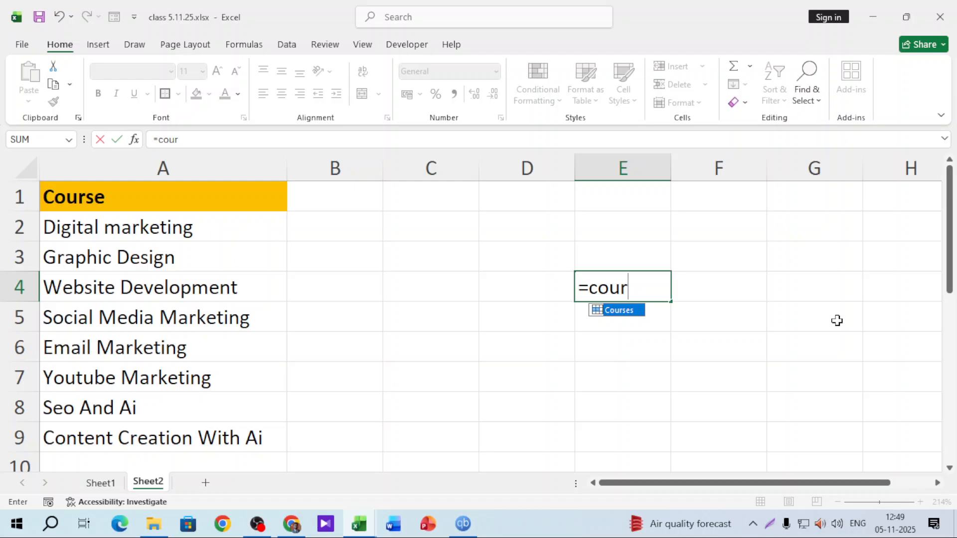
key("Tab")
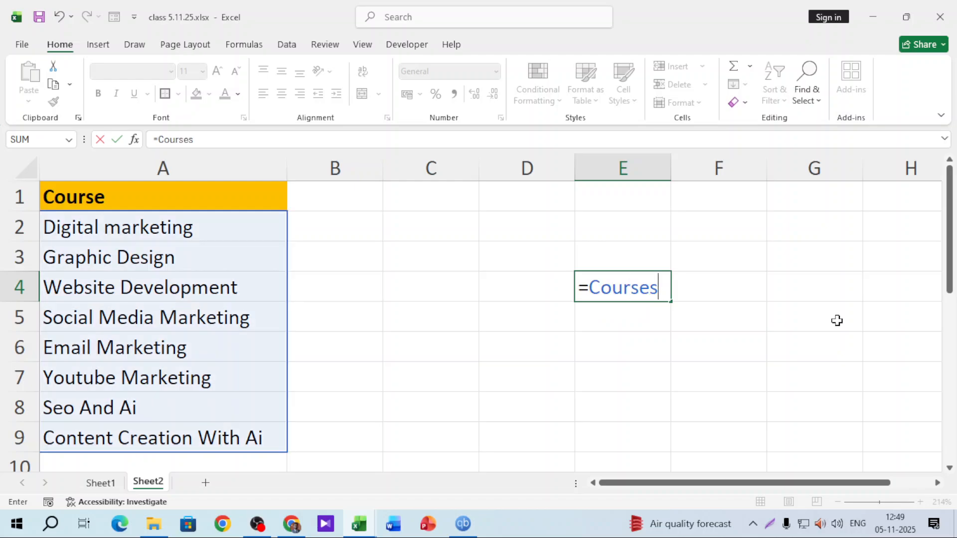
key("Return")
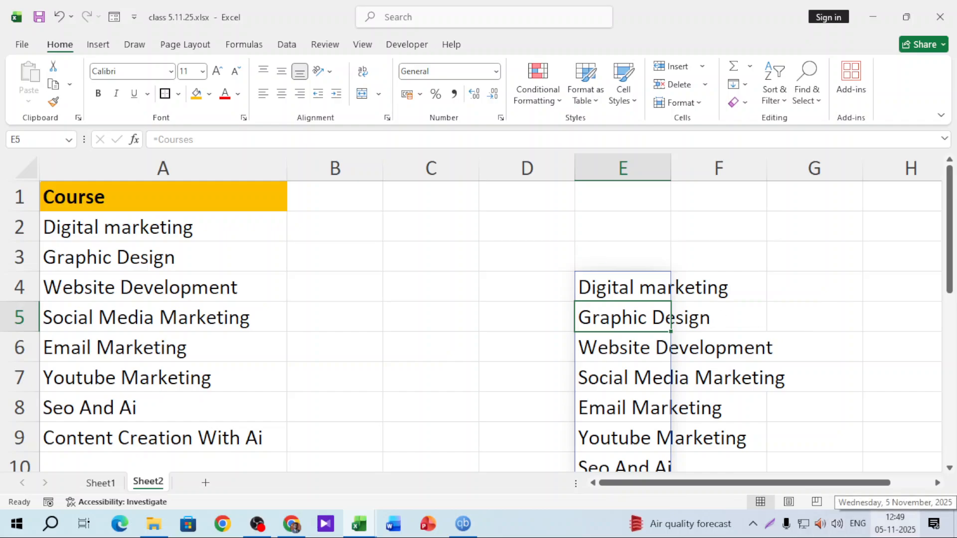
key("ctrl+z")
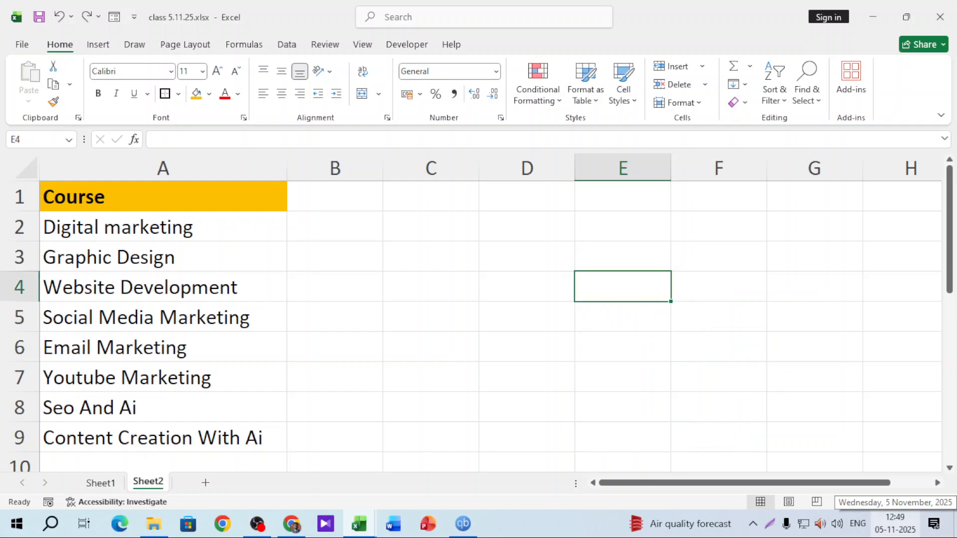
left_click(598, 244)
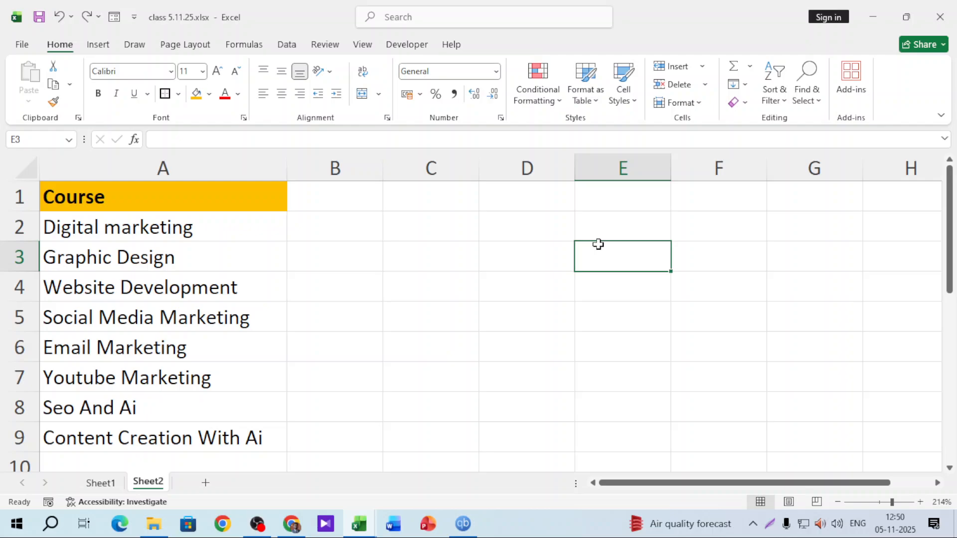
left_click(624, 179)
left_click(630, 196)
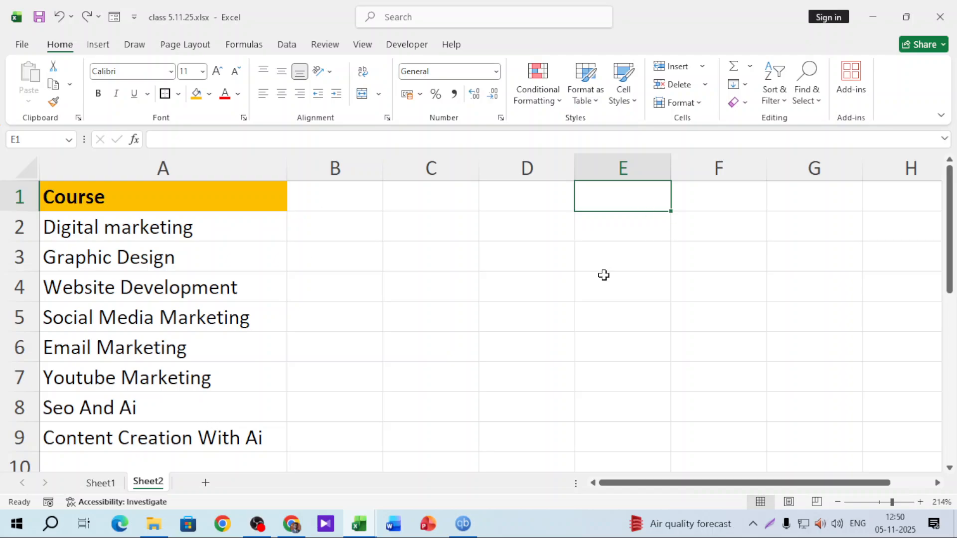
left_click(654, 222)
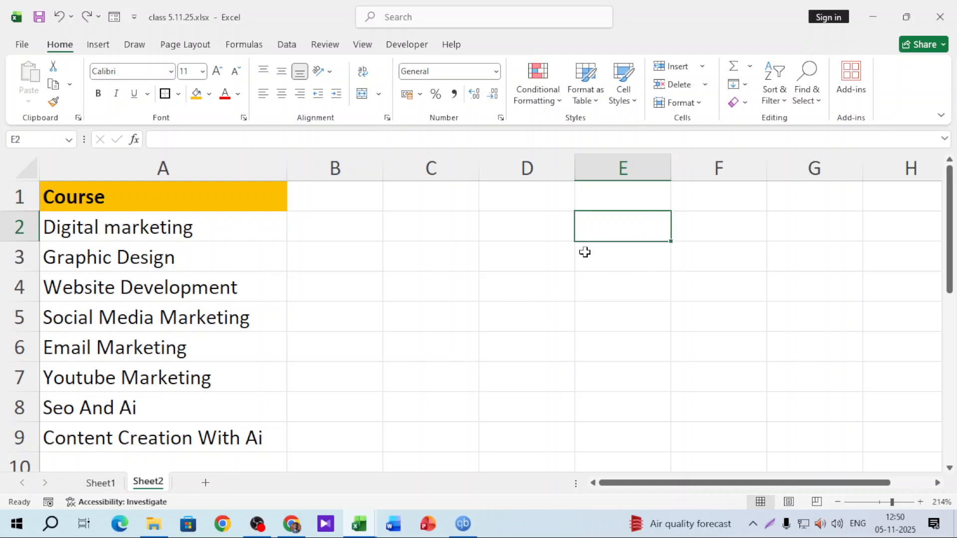
Add another worksheet and enter the formula =Courses in its cell D5
left_click(205, 483)
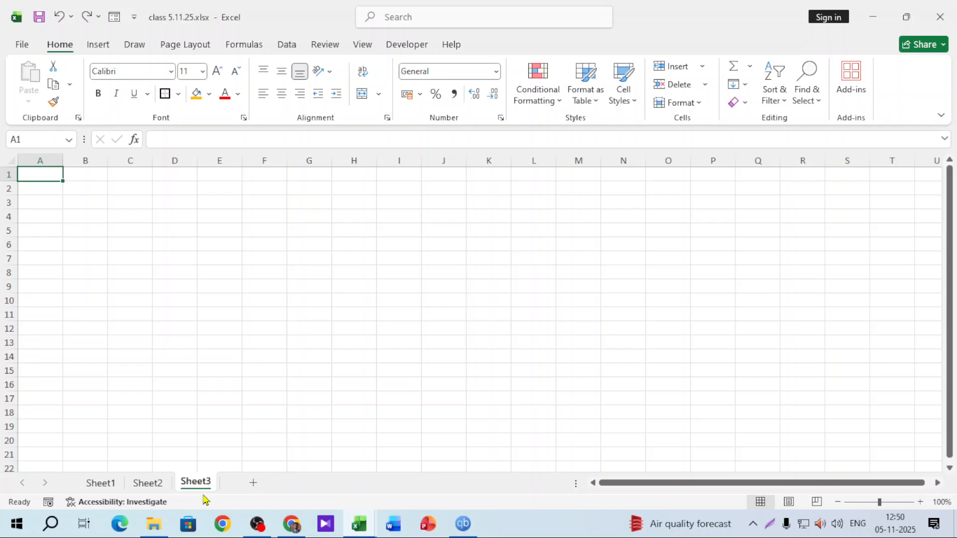
left_click(164, 227)
type("=")
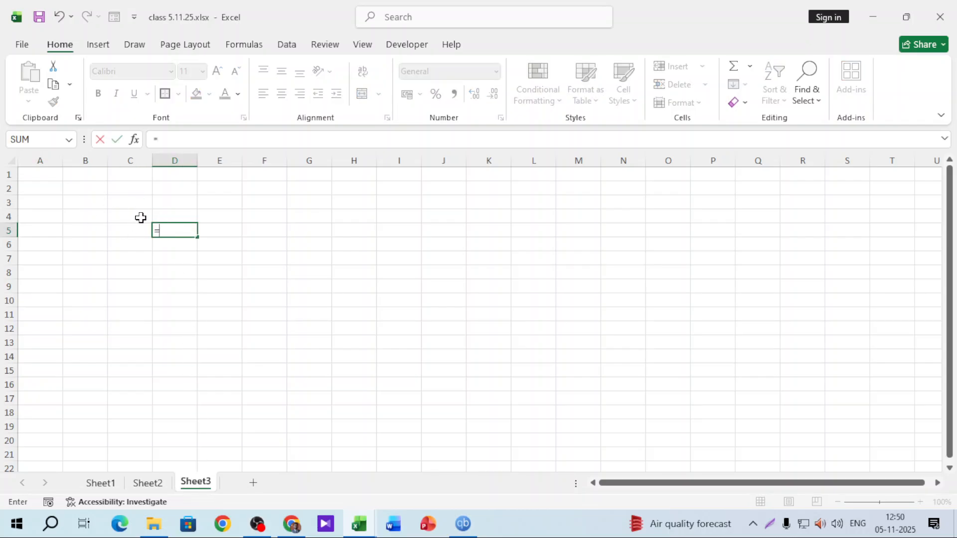
type("courses")
key("Return")
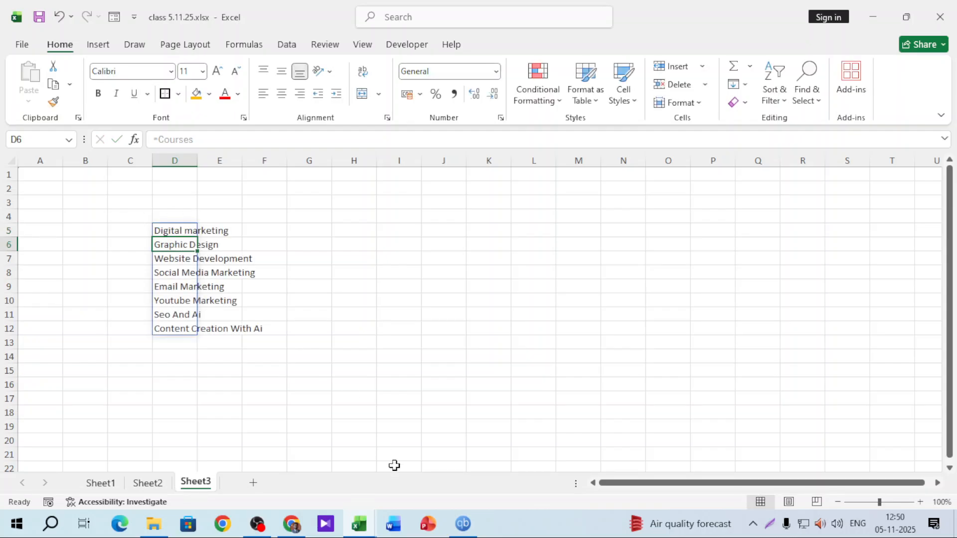
Compare the course list returned on Sheet3 with the named range A2:A9 on Sheet2
left_click(148, 482)
left_click_drag(215, 225, 210, 441)
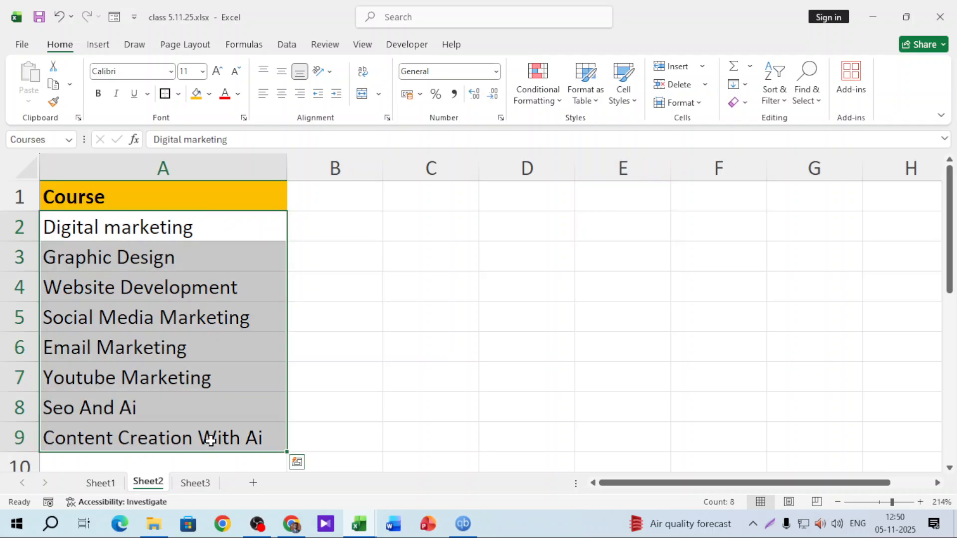
left_click(194, 482)
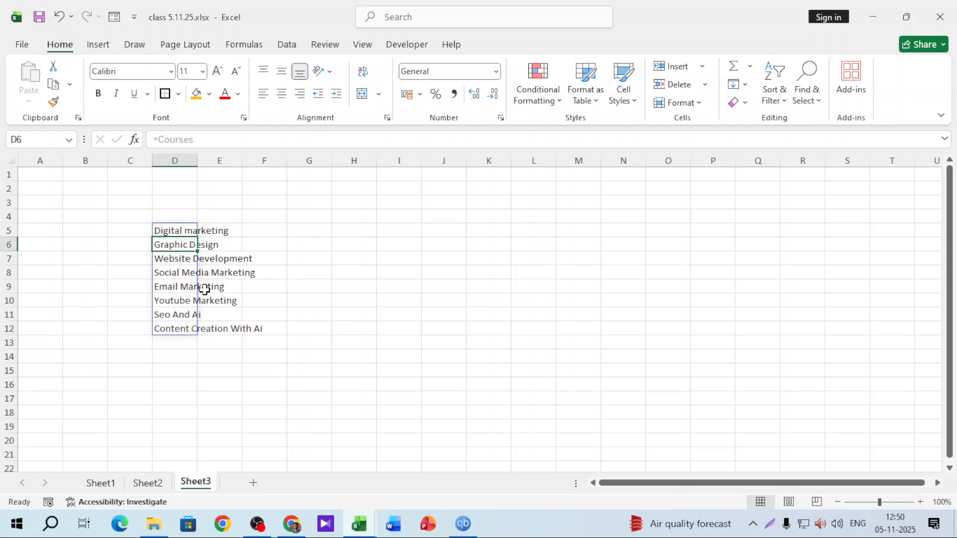
left_click(148, 483)
left_click(194, 482)
Clear the course list from the range D4:G16 on Sheet3
left_click_drag(314, 384, 171, 209)
key("Delete")
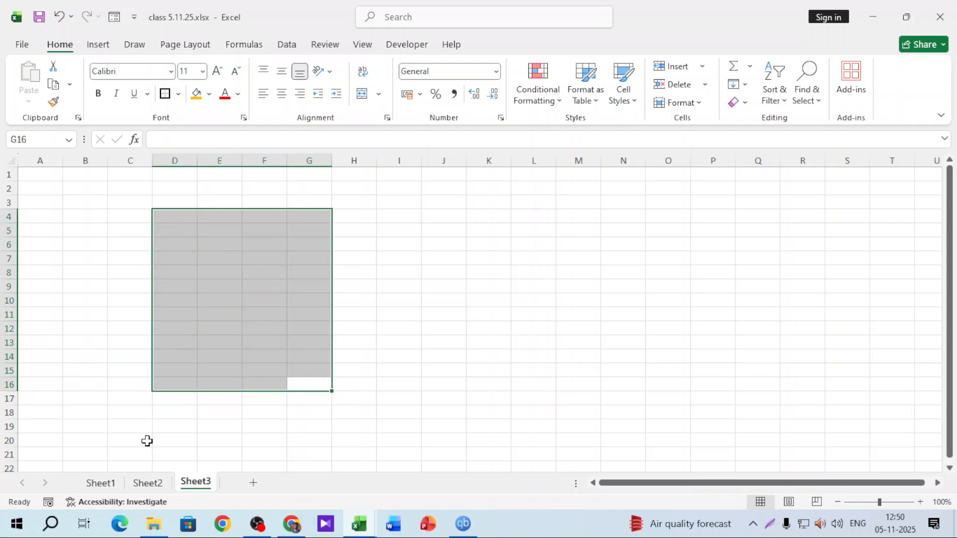
Enter the text Courses in cell D1 on Sheet2
left_click(148, 483)
left_click(556, 237)
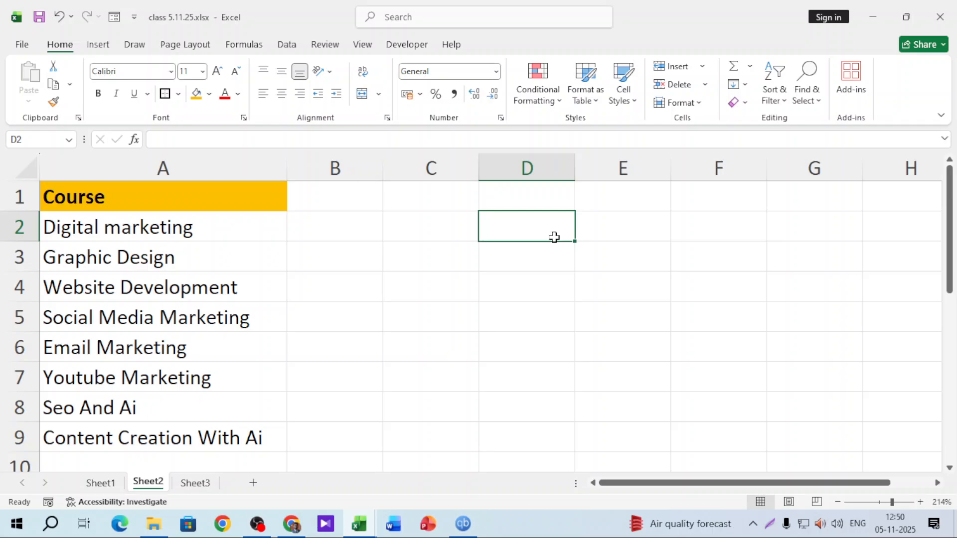
left_click(556, 200)
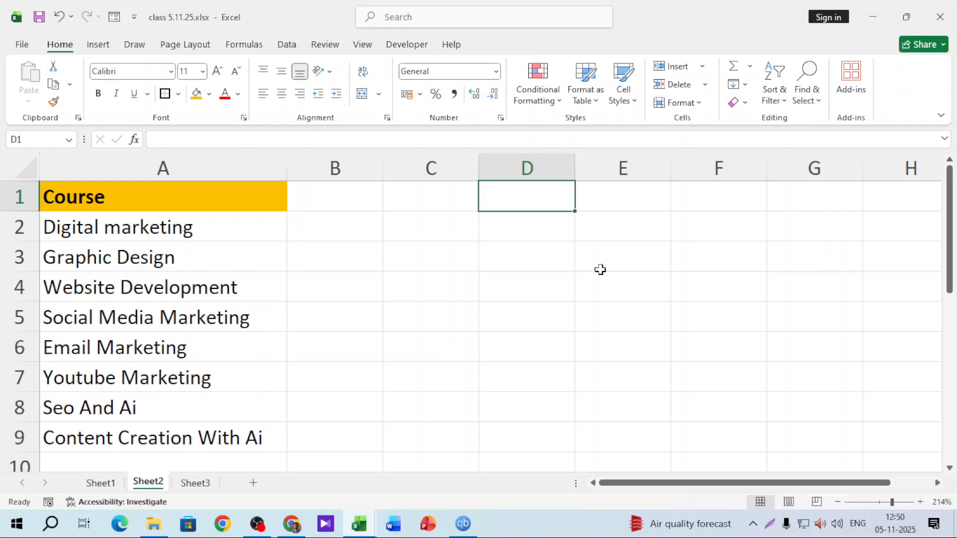
type("Ciy")
key("BackSpace")
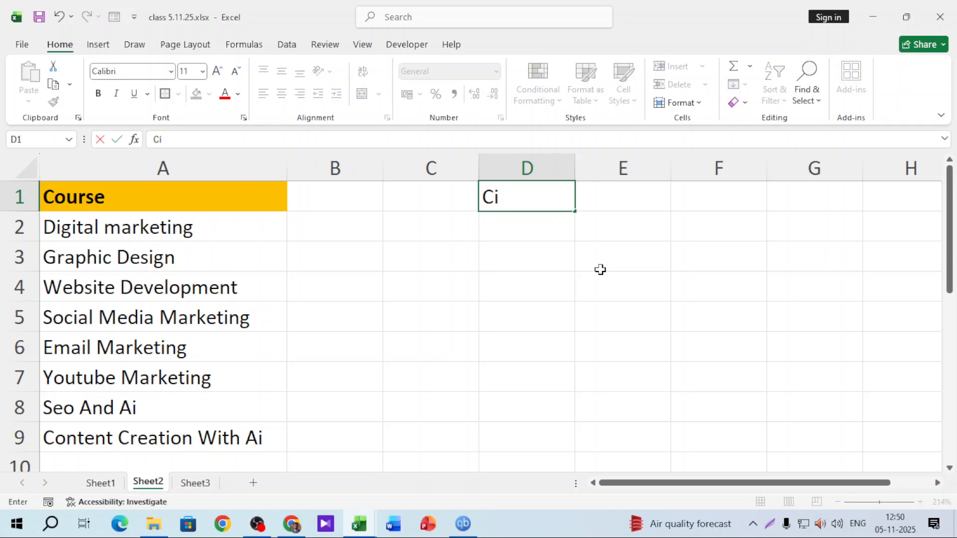
key("BackSpace")
type("ourses")
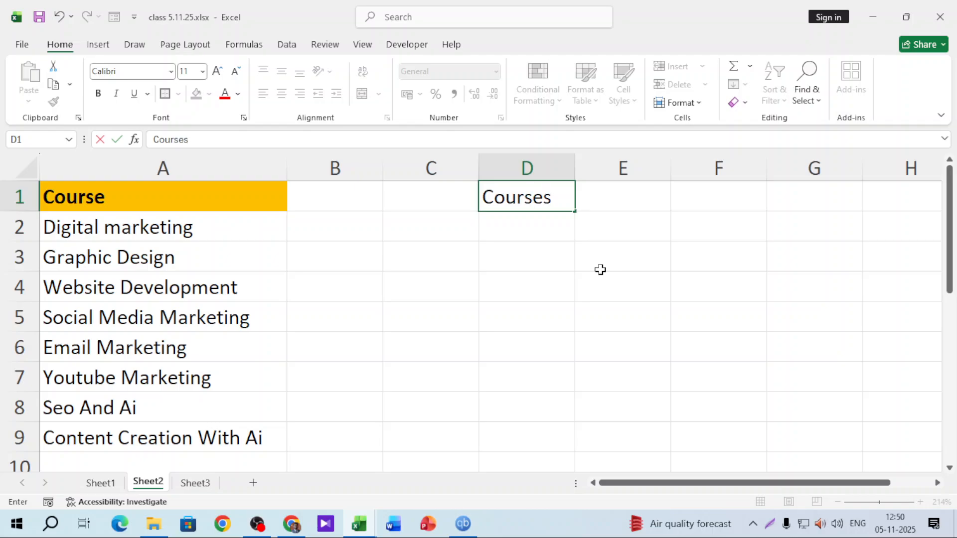
key("Return")
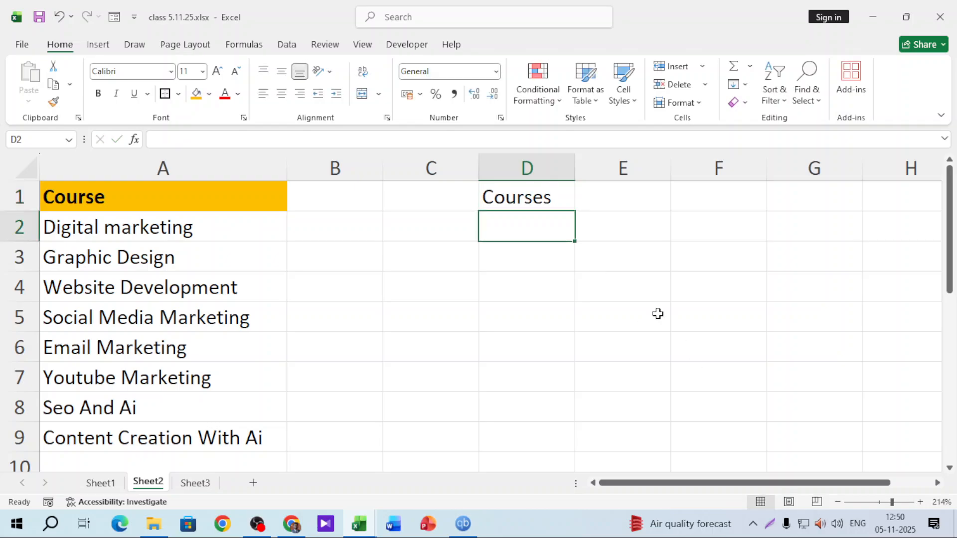
Enter the formula =INDIRECT(D1) in cell D3 to return the named range whose name is in D1
left_click(656, 294)
left_click(536, 268)
type("=")
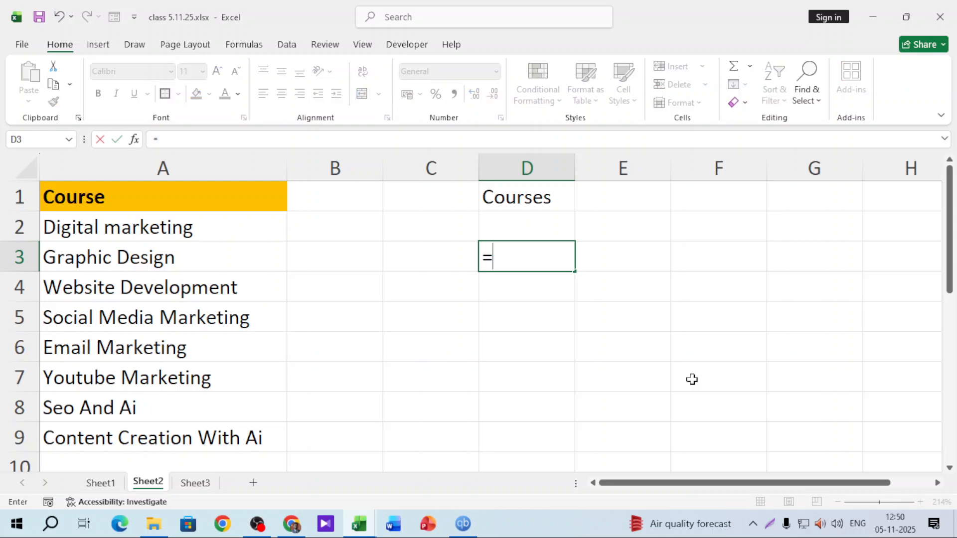
type("indirec")
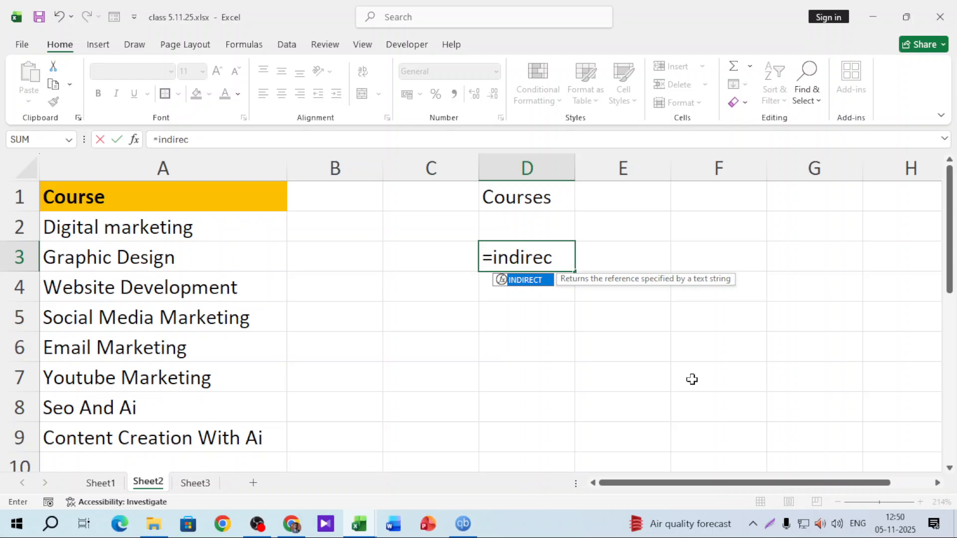
key("Tab")
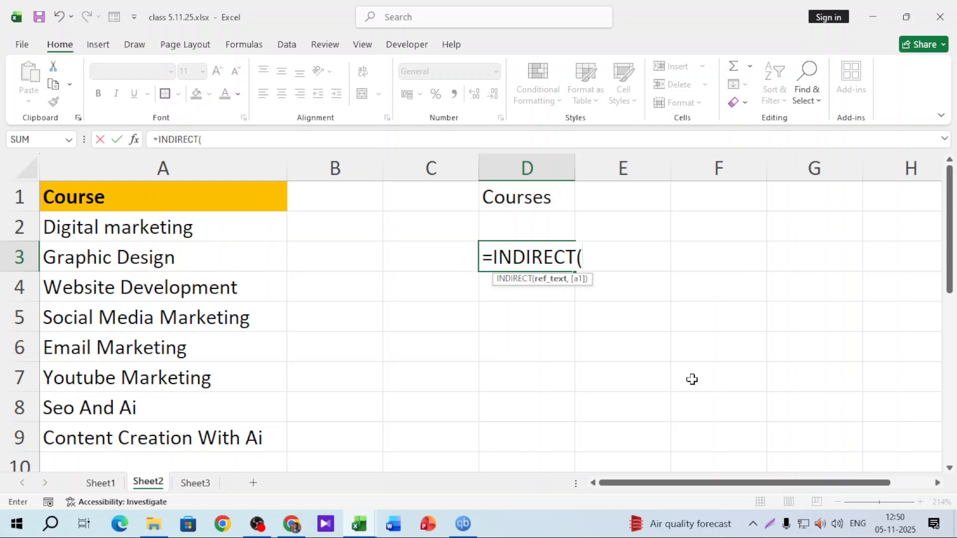
left_click(542, 194)
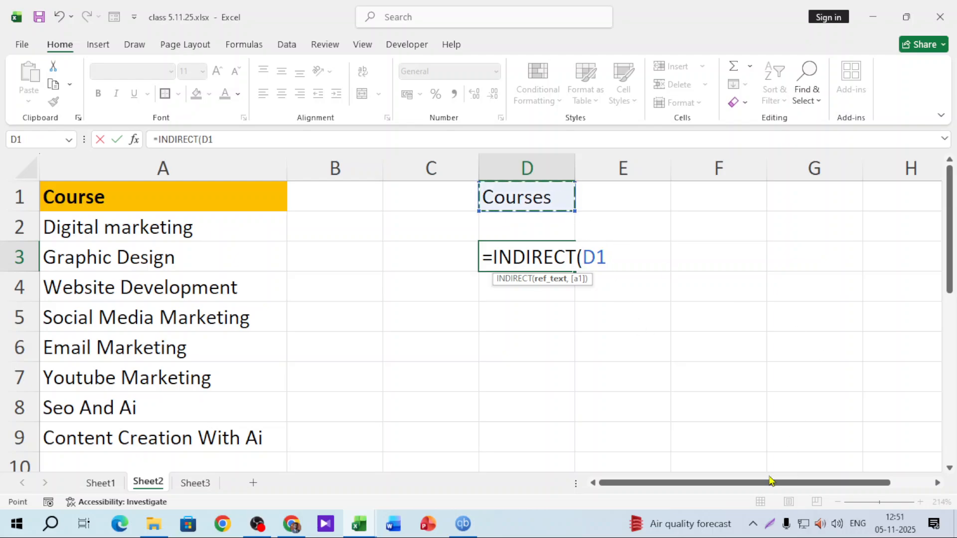
key("Return")
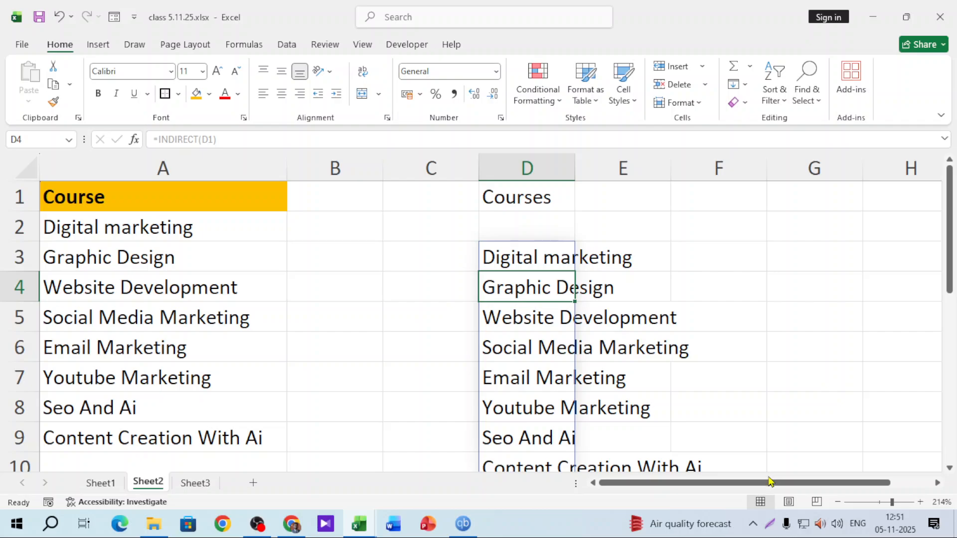
Clear the INDIRECT formula and its returned list from D3:D10 on Sheet2
left_click_drag(546, 264, 566, 411)
key("Delete")
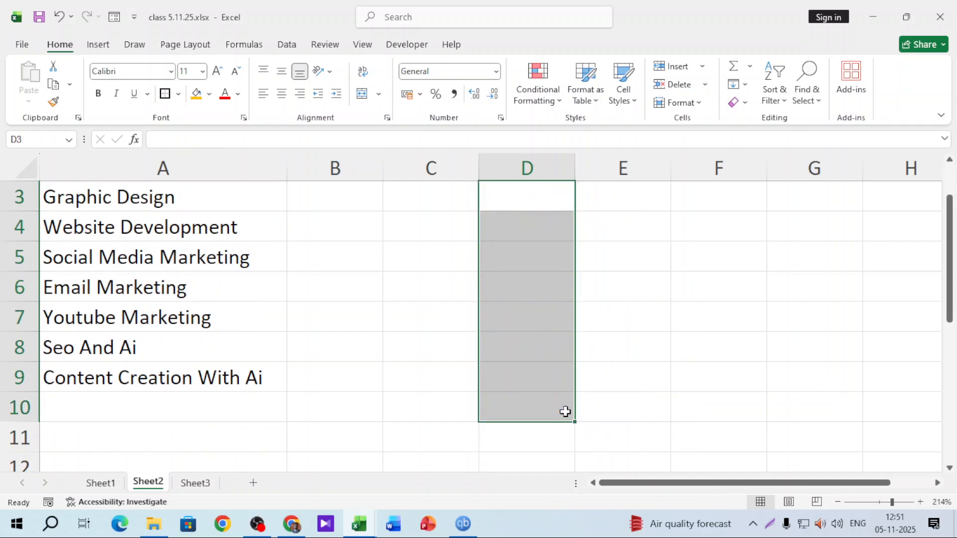
scroll(543, 399, "up", 1)
left_click(554, 264)
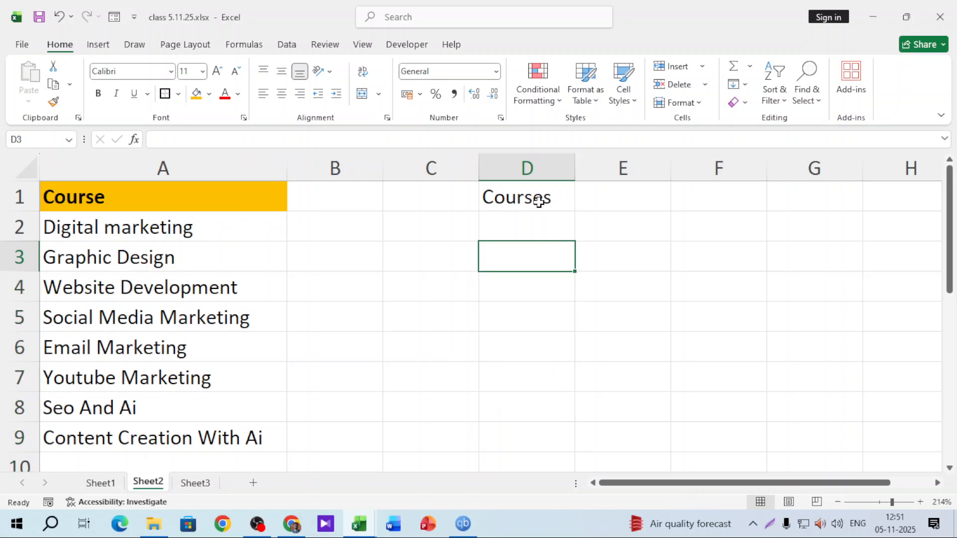
left_click(546, 198)
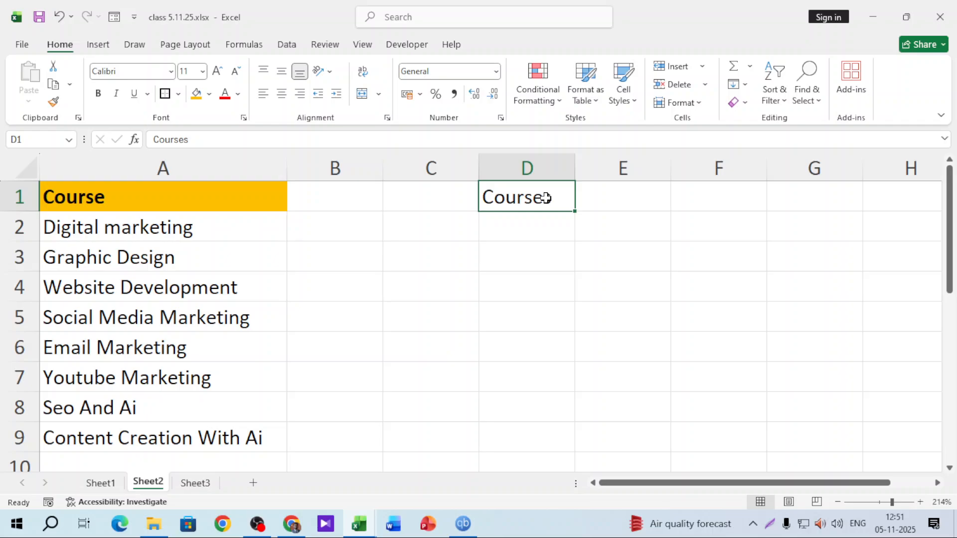
Review the FILTER search table on Sheet1 across its customer, product and price columns
left_click(101, 483)
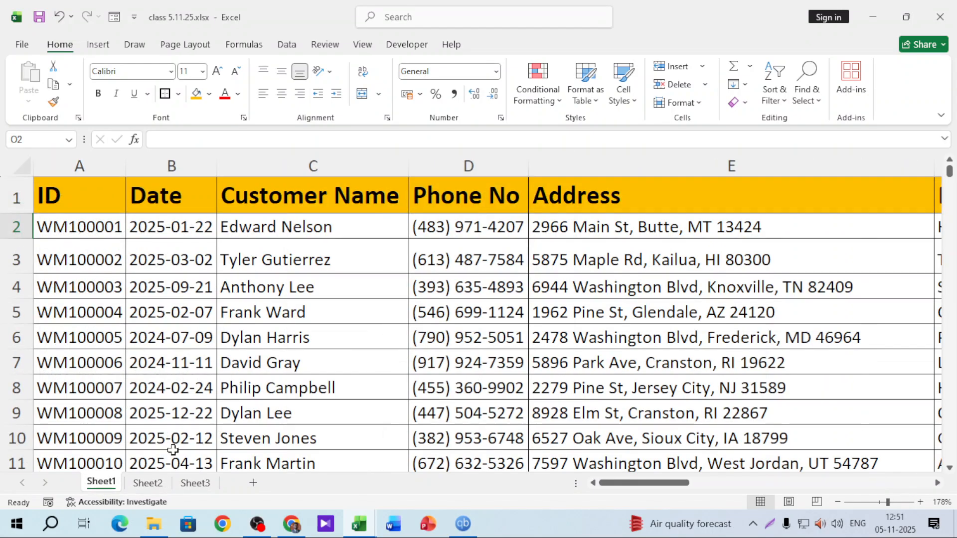
left_click_drag(648, 483, 841, 497)
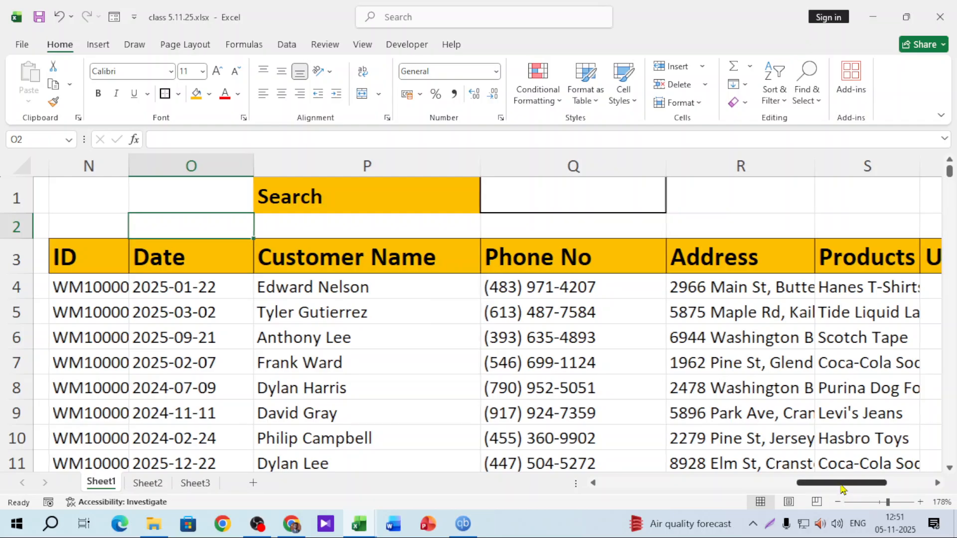
left_click_drag(841, 485, 835, 485)
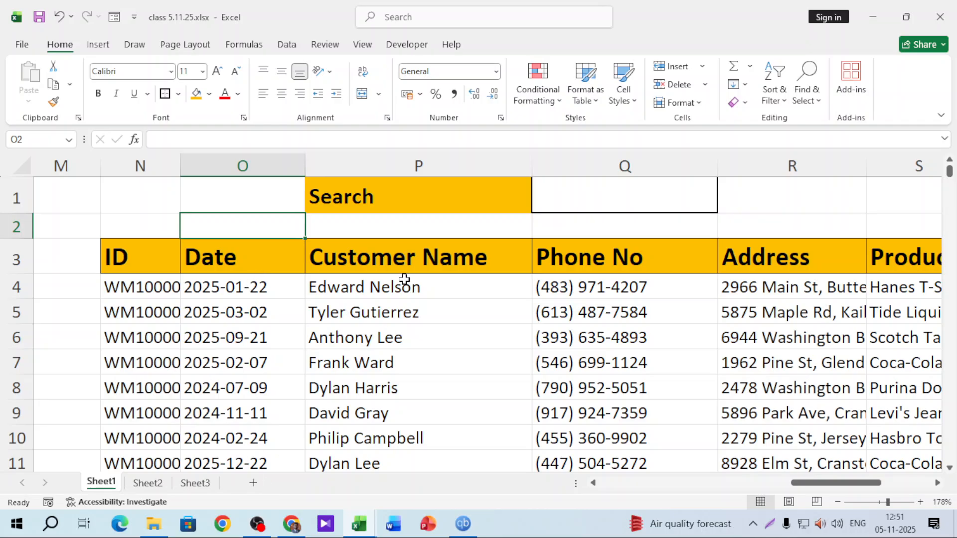
left_click_drag(825, 485, 874, 485)
left_click_drag(547, 255, 843, 416)
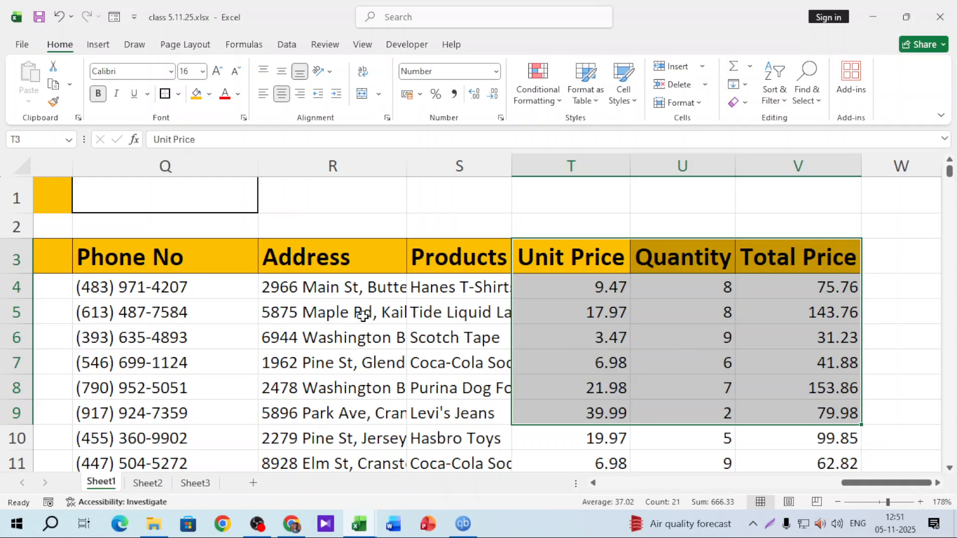
left_click_drag(453, 287, 476, 399)
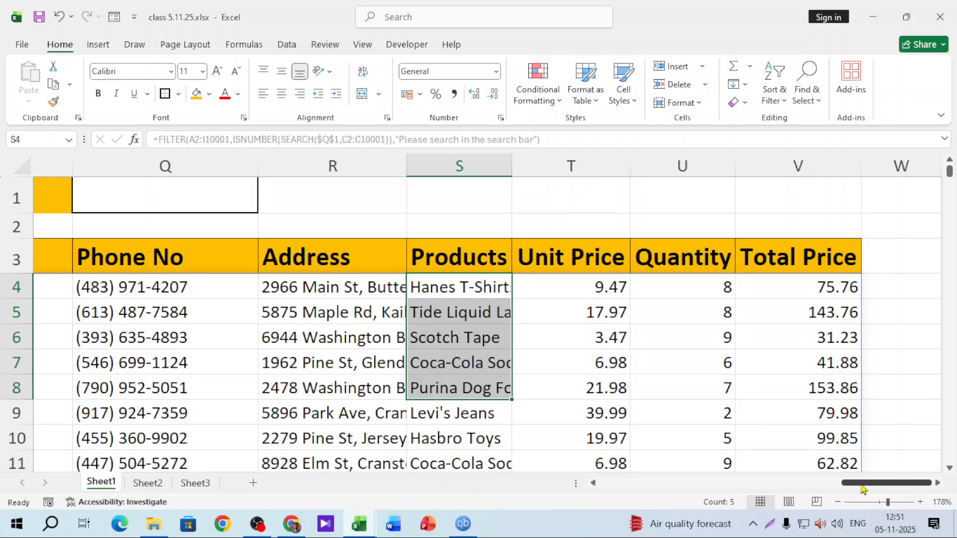
left_click_drag(865, 489, 621, 484)
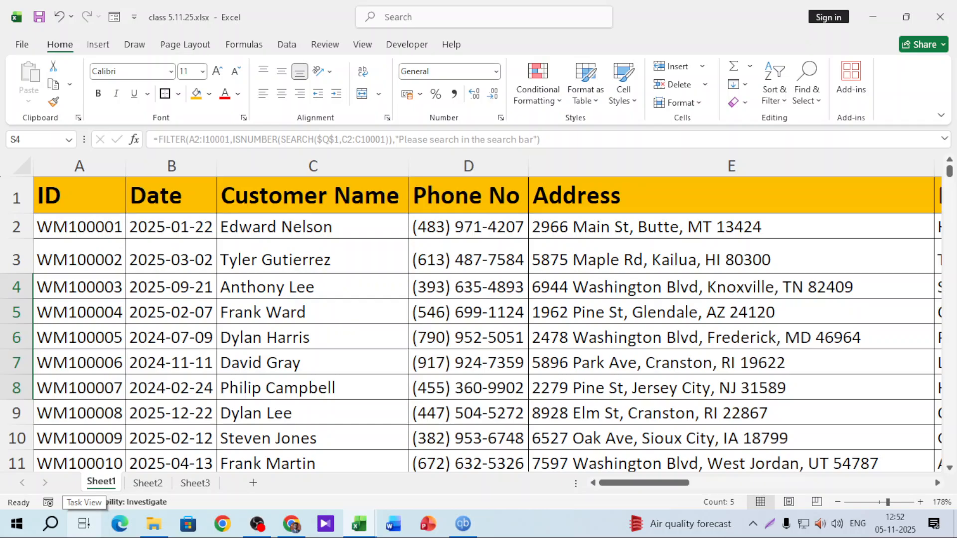
Define the named range ID for the ID column data A2:A10001 on Sheet1
left_click(104, 224)
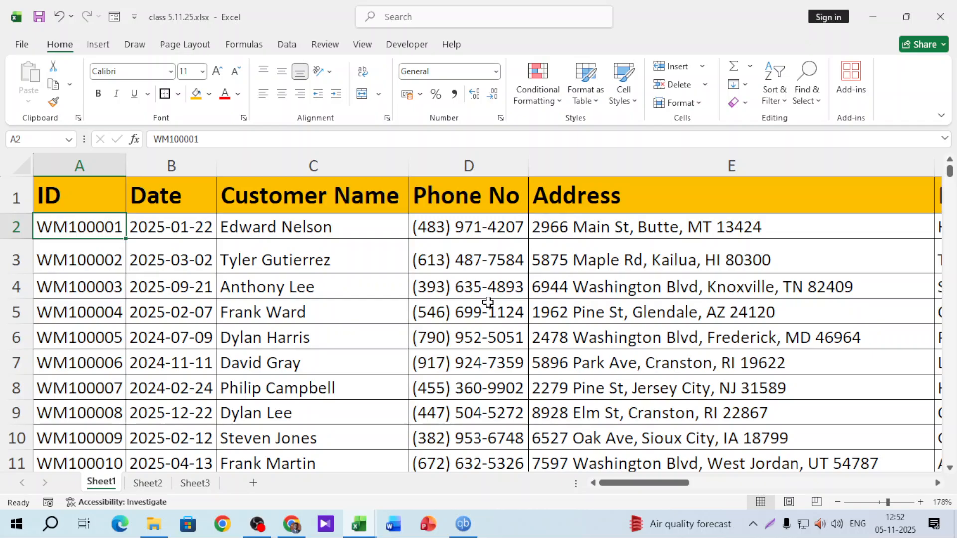
key("ctrl+shift+Down")
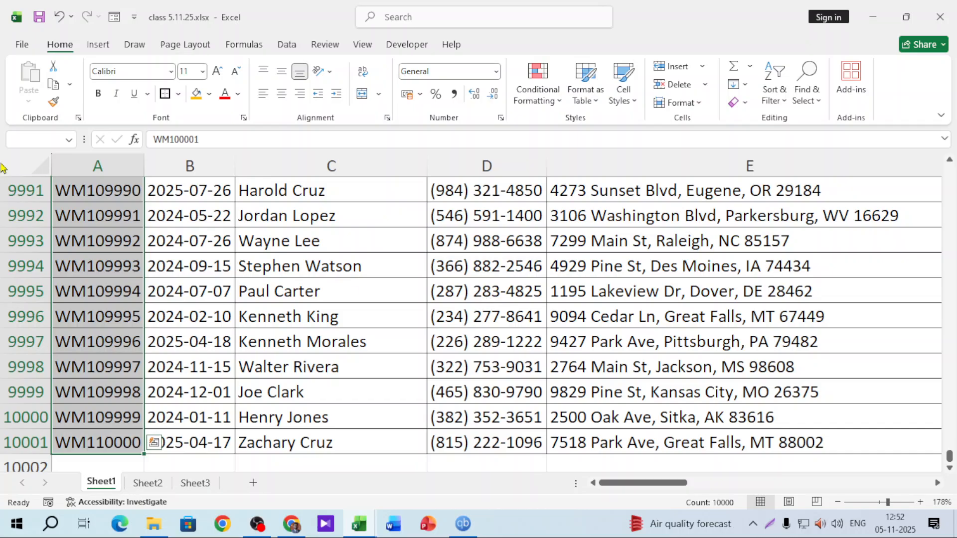
left_click(40, 139)
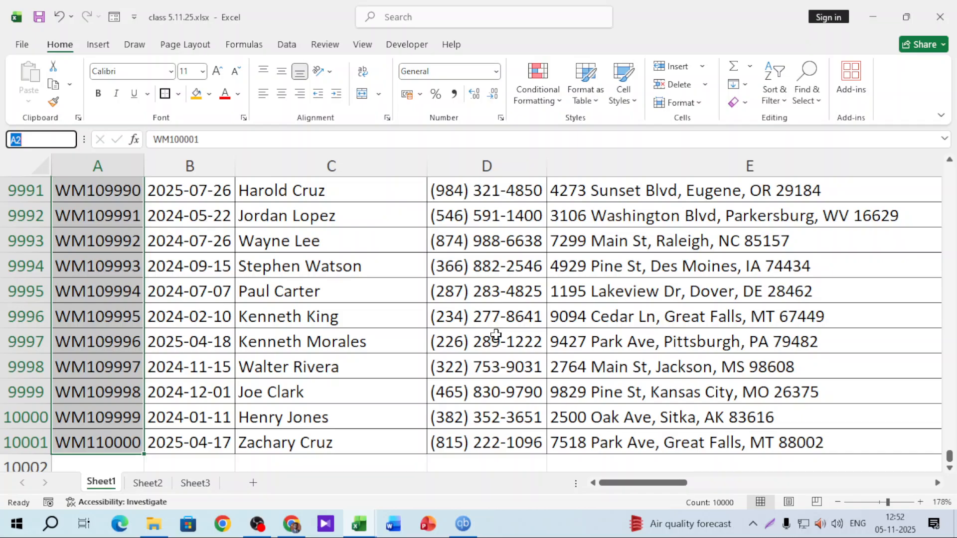
type("ID")
key("Return")
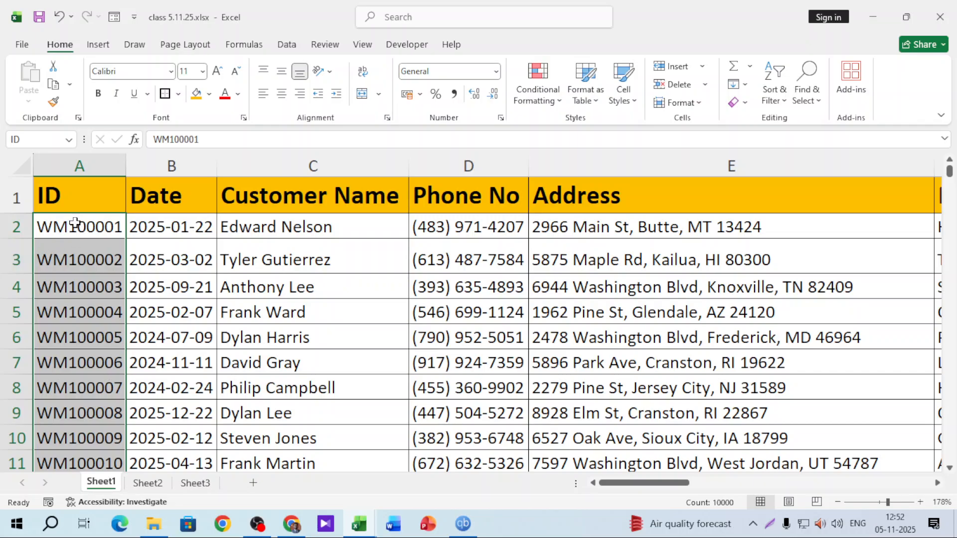
left_click(99, 161)
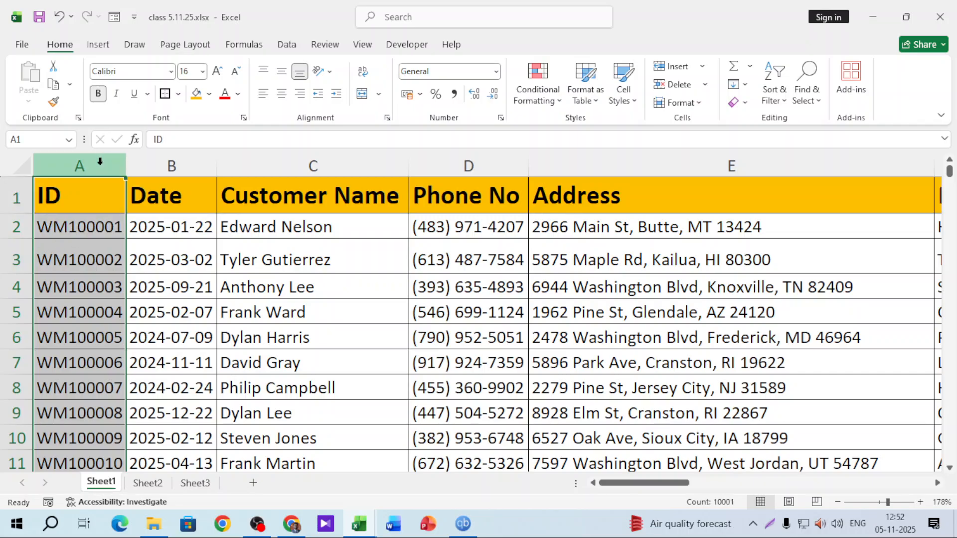
key("Down")
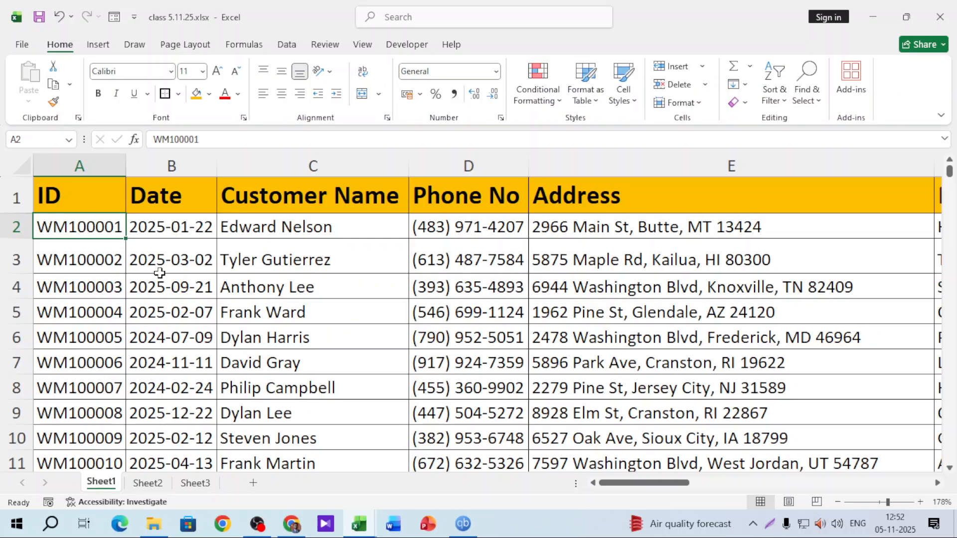
Define the named range Date for the Date column data B2:B10001 on Sheet1
left_click(185, 229)
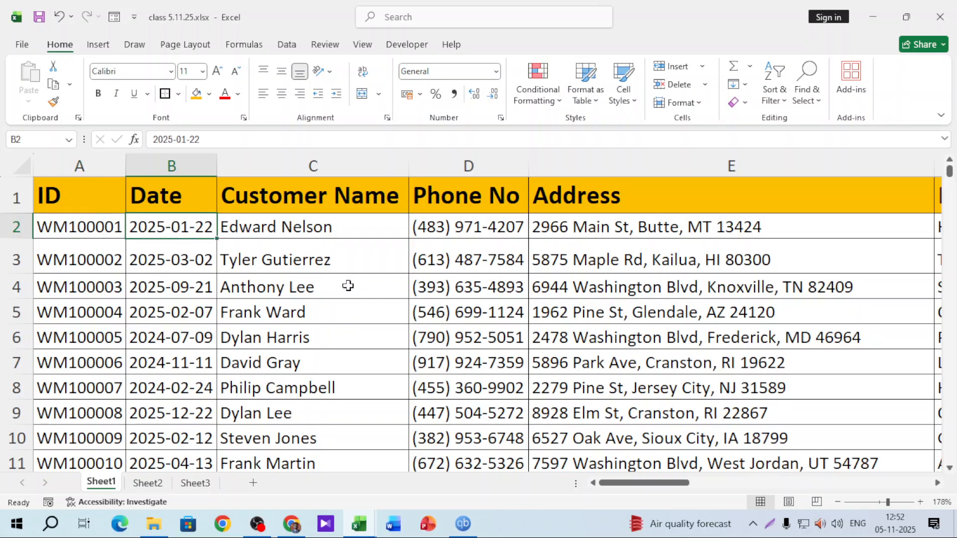
key("ctrl+shift+Down")
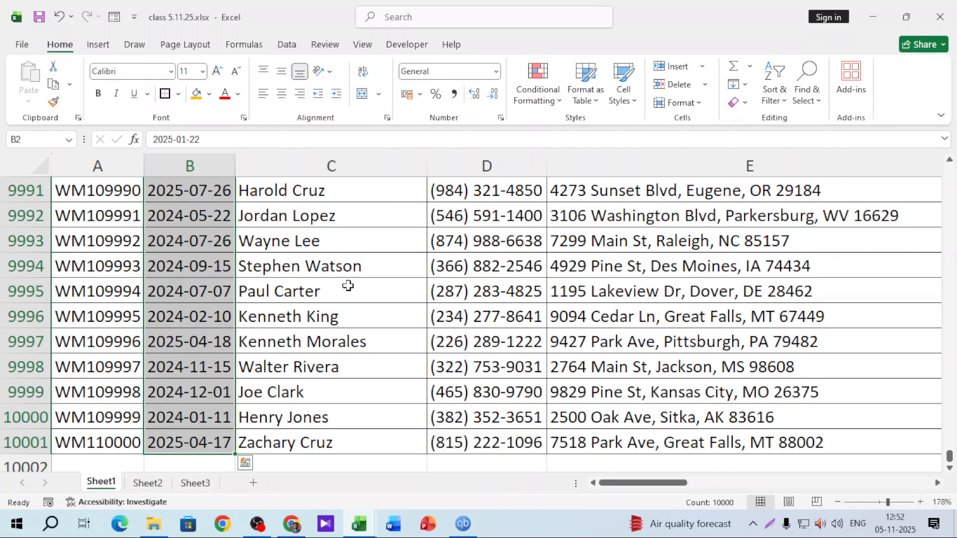
key("ctrl+BackSpace")
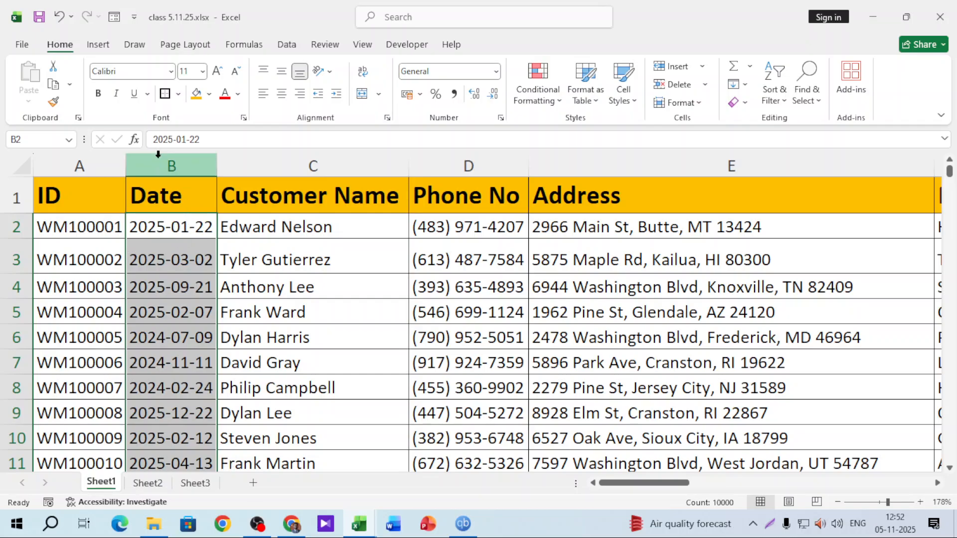
left_click(34, 139)
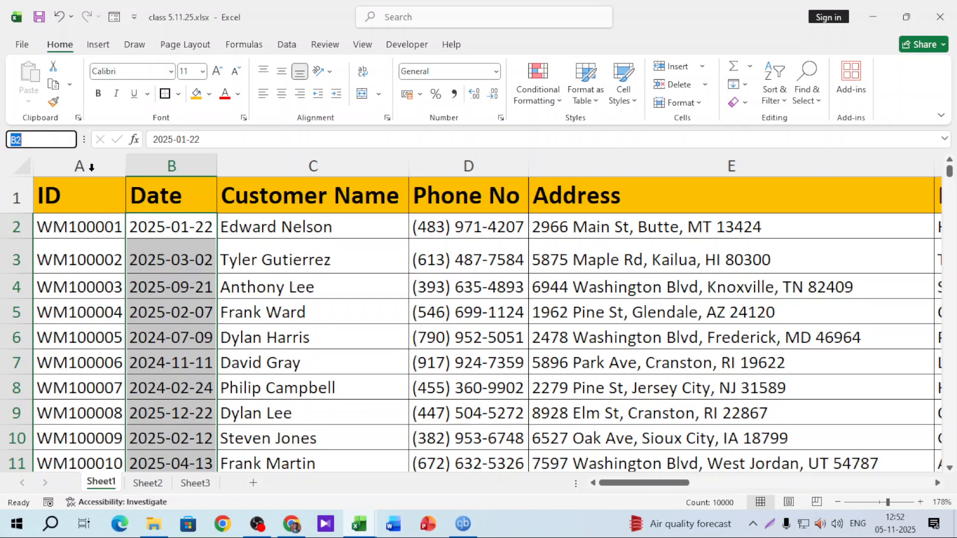
type("Date")
key("Return")
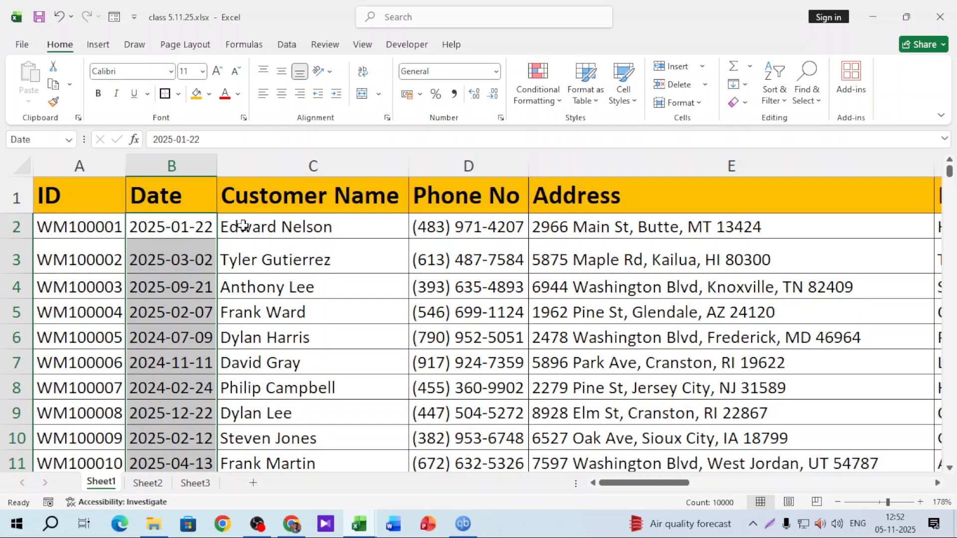
Define the named range Customer_Name for the Customer Name column data C2:C10001 on Sheet1
left_click(322, 228)
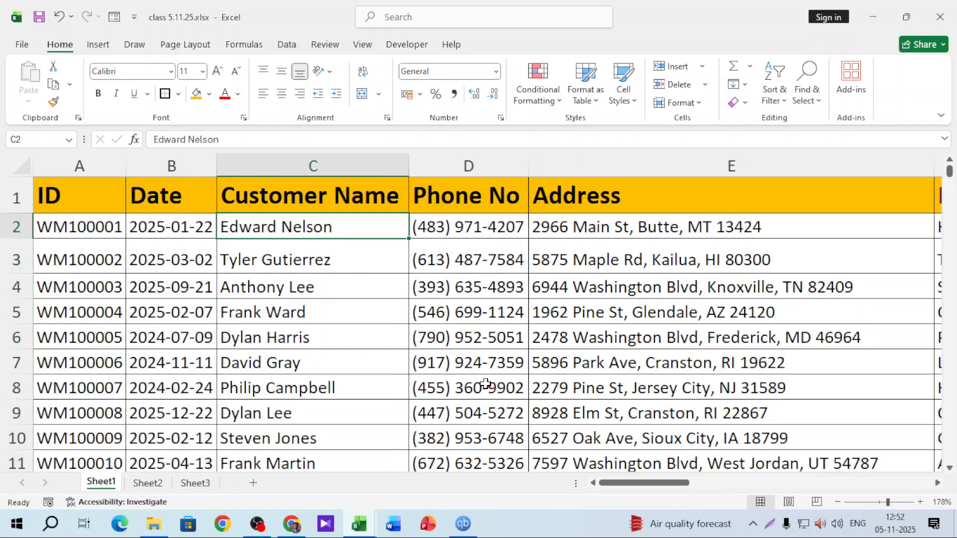
key("ctrl+shift+Down")
key("ctrl+BackSpace")
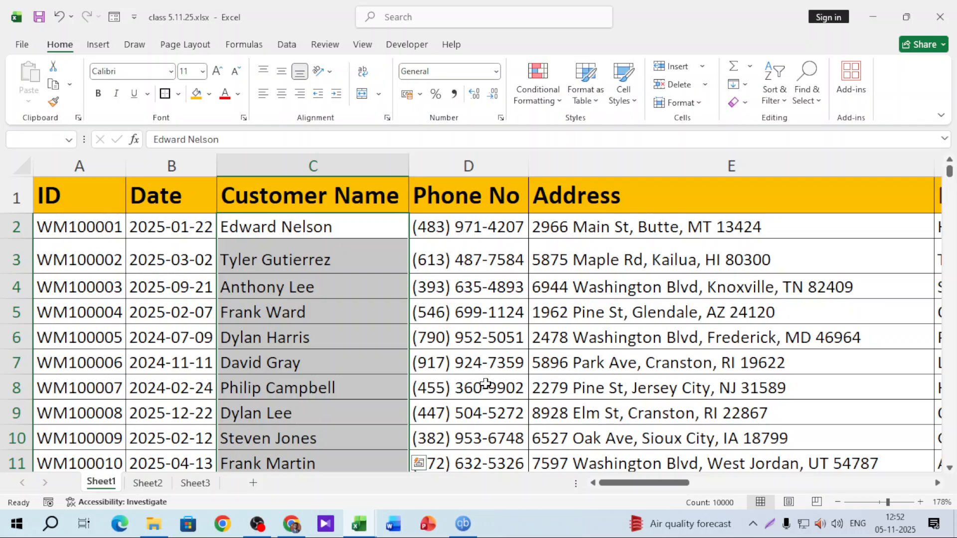
left_click(37, 139)
type("C")
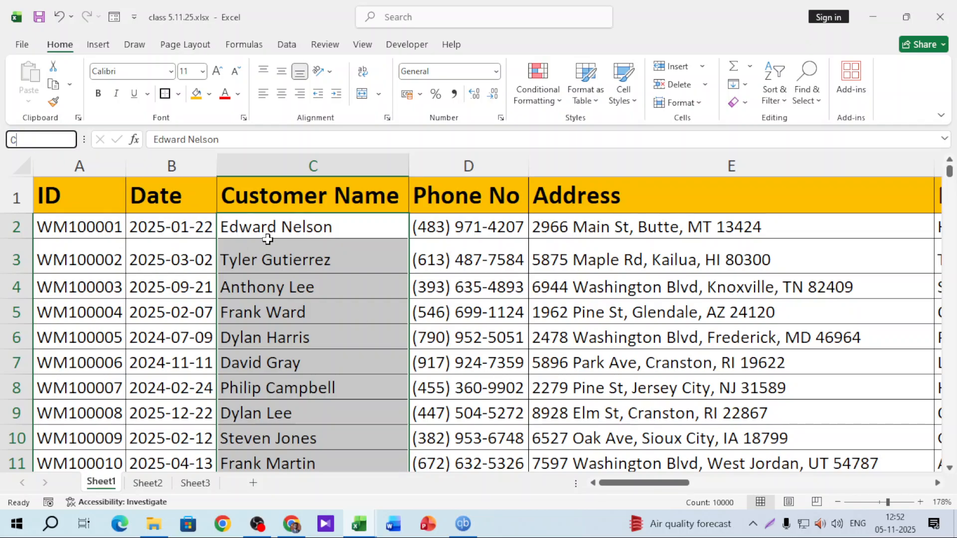
type("ustomer_")
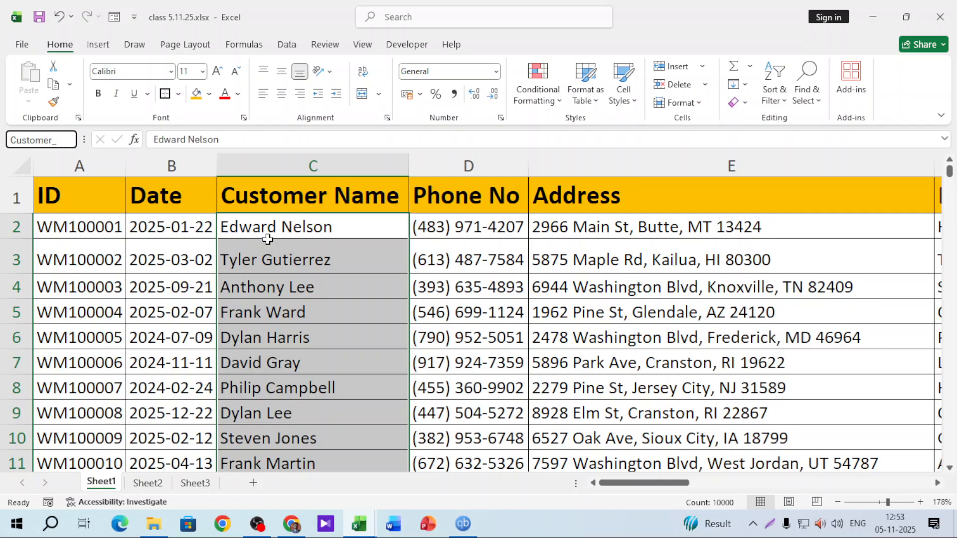
type("Name")
key("Return")
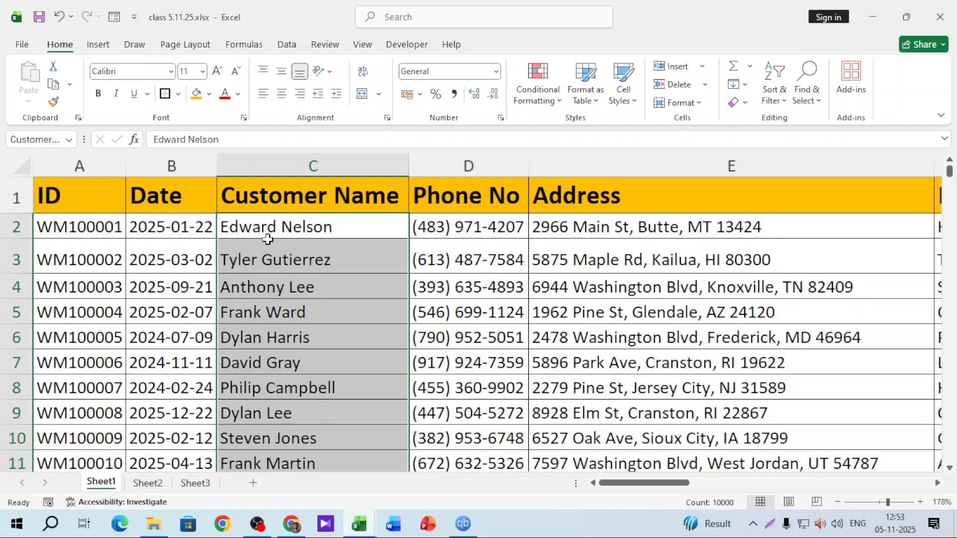
Define the named range Phone_No for the Phone No column data D2:D10001 on Sheet1
left_click(499, 229)
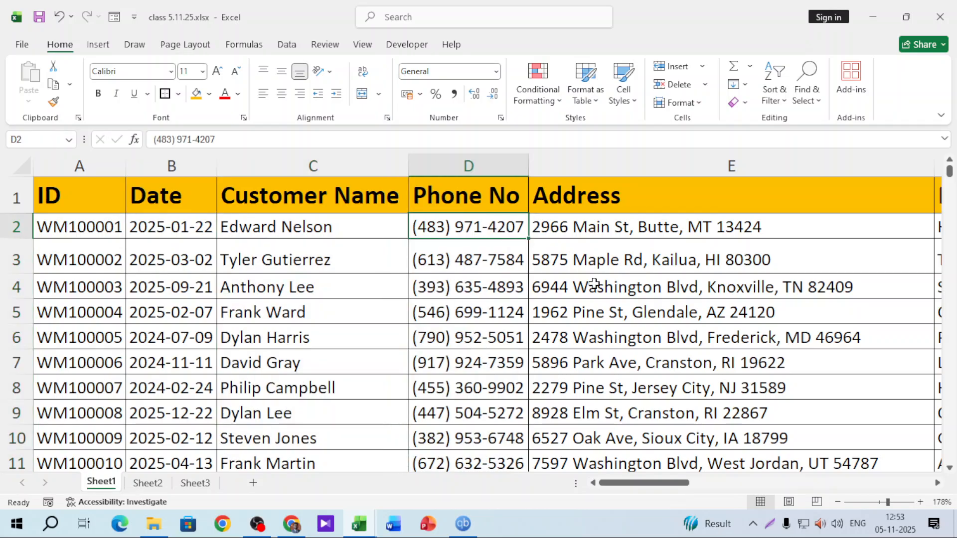
key("ctrl+shift+Down")
key("ctrl+BackSpace")
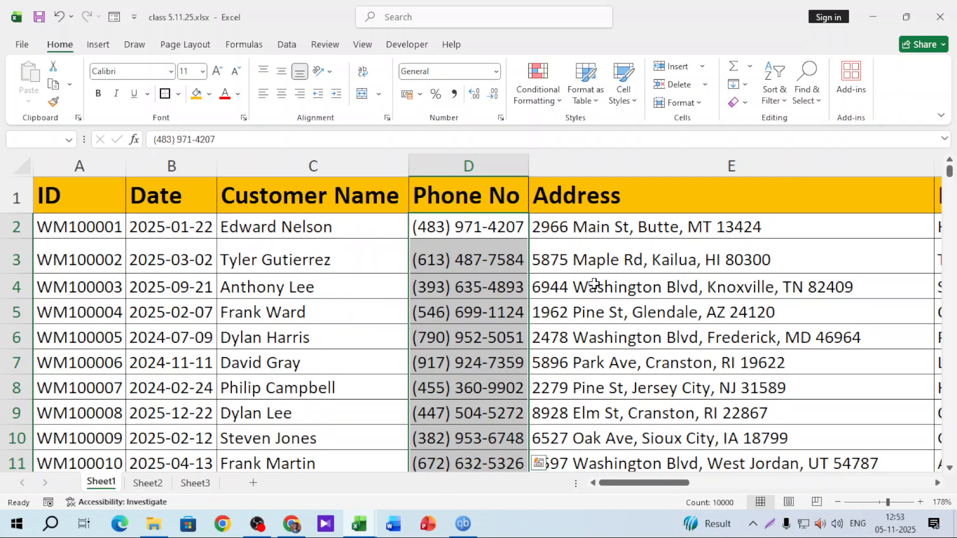
left_click(14, 140)
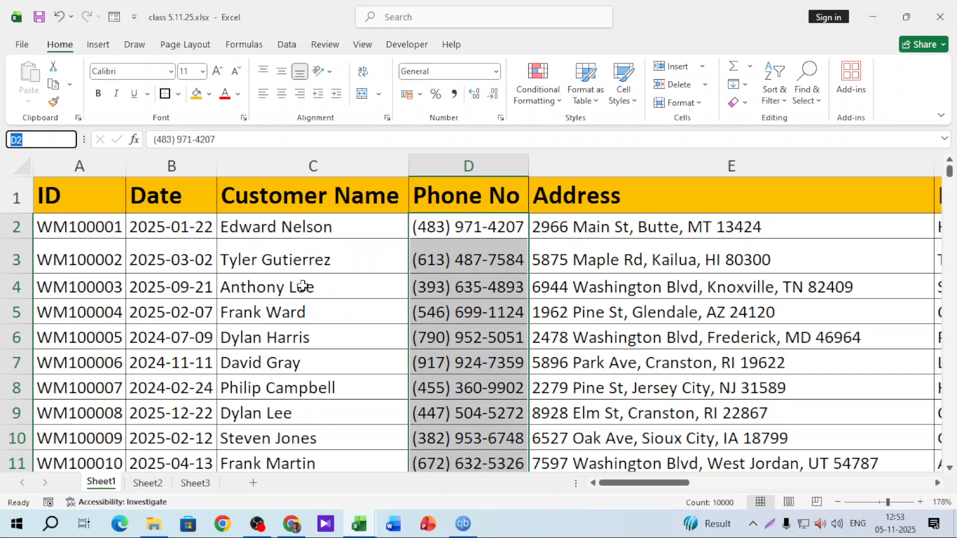
type("Phone_No")
key("Return")
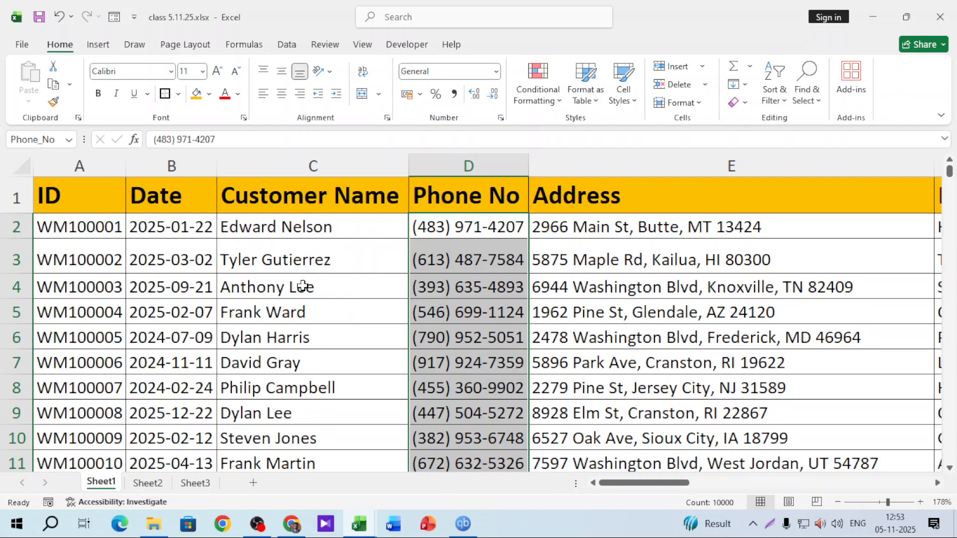
Define the named range Address for the Address column data E2:E10001 on Sheet1
left_click(648, 227)
key("ctrl+shift+Down")
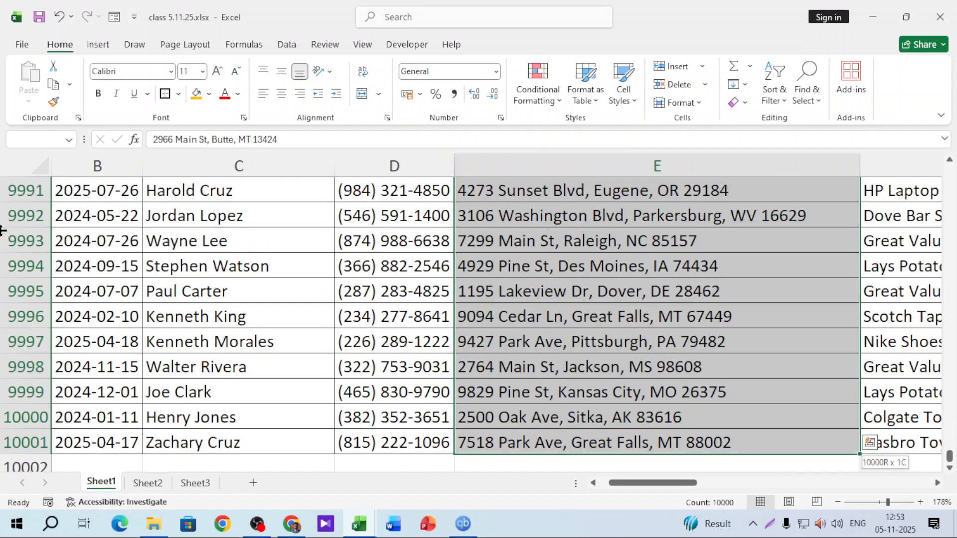
key("ctrl+BackSpace")
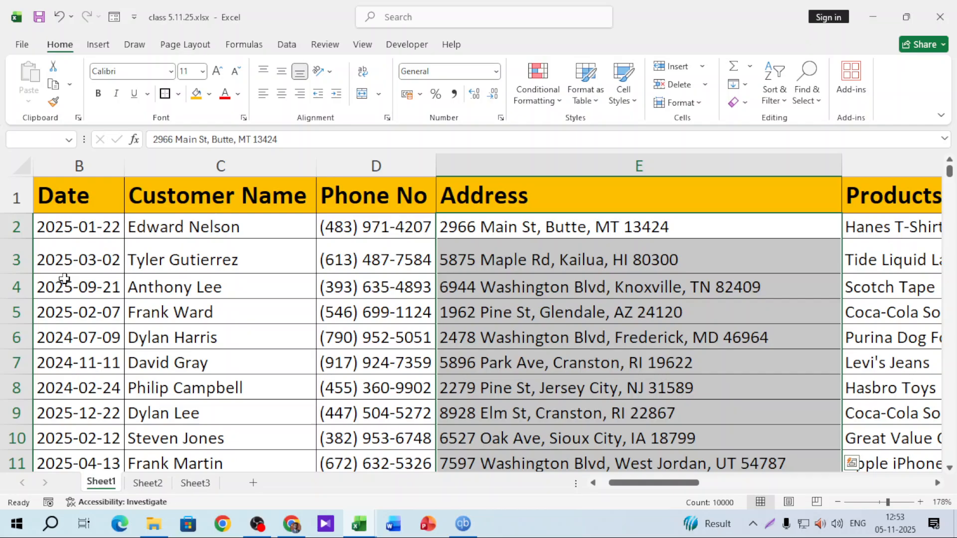
left_click(49, 140)
type("Address")
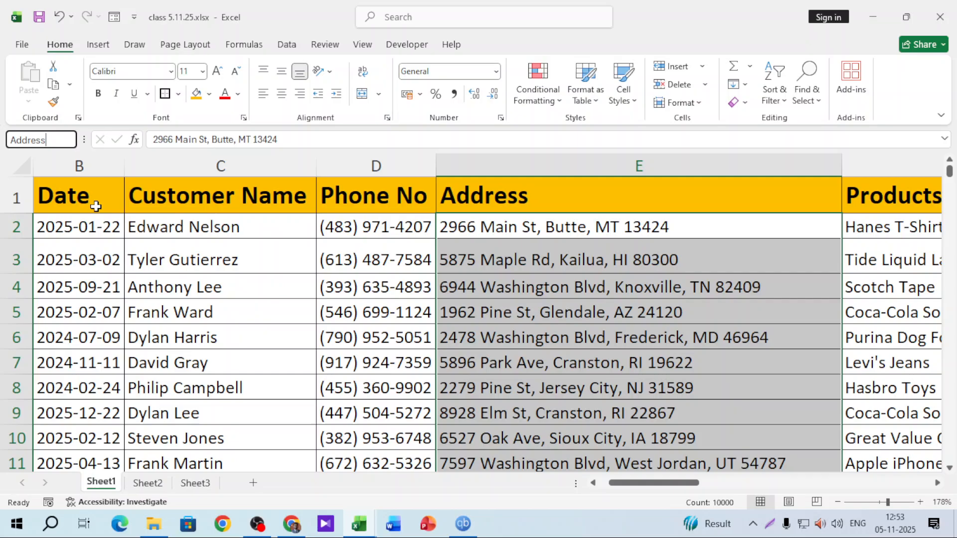
key("Return")
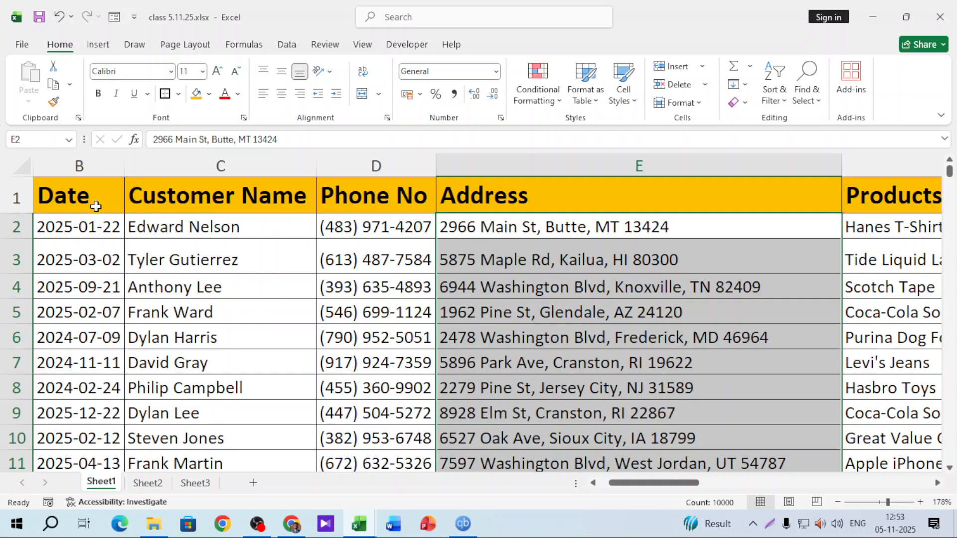
left_click(531, 194)
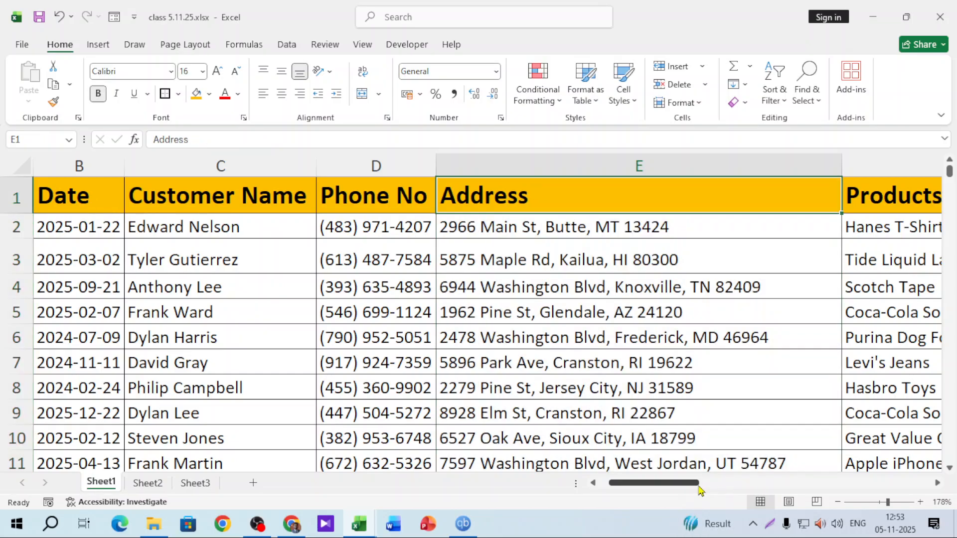
Define the named range Products for the Products column data F2:F10001 on Sheet1
left_click_drag(698, 484, 754, 483)
left_click(471, 231)
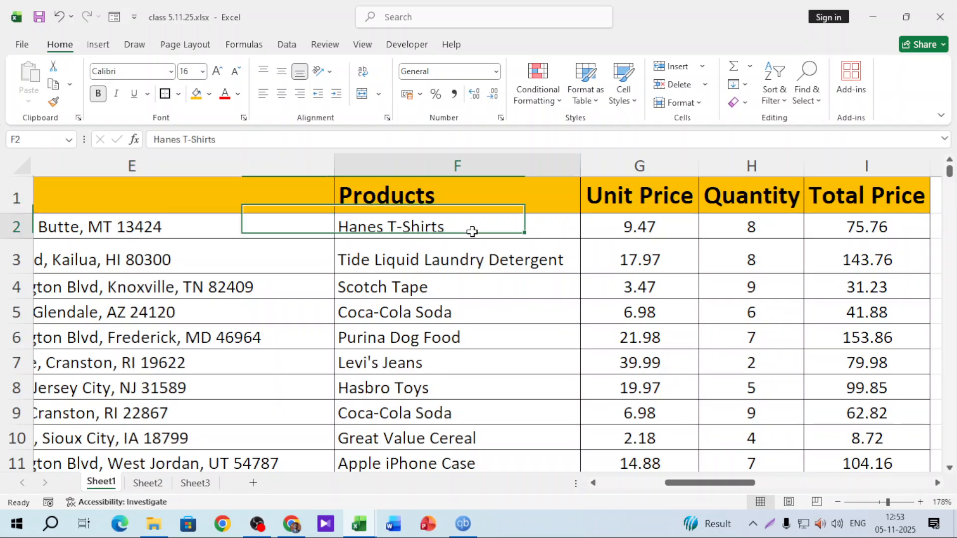
key("ctrl+shift+Down")
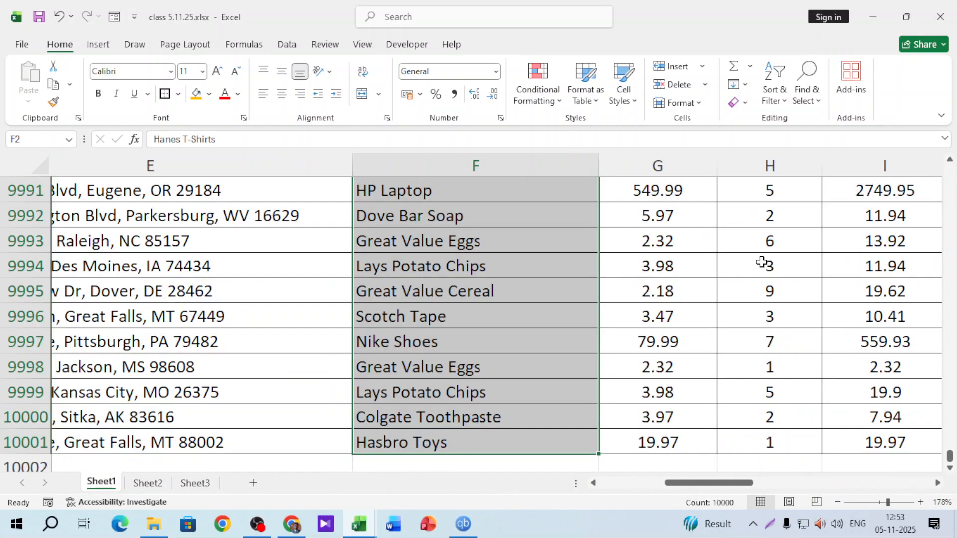
key("ctrl+BackSpace")
left_click(60, 142)
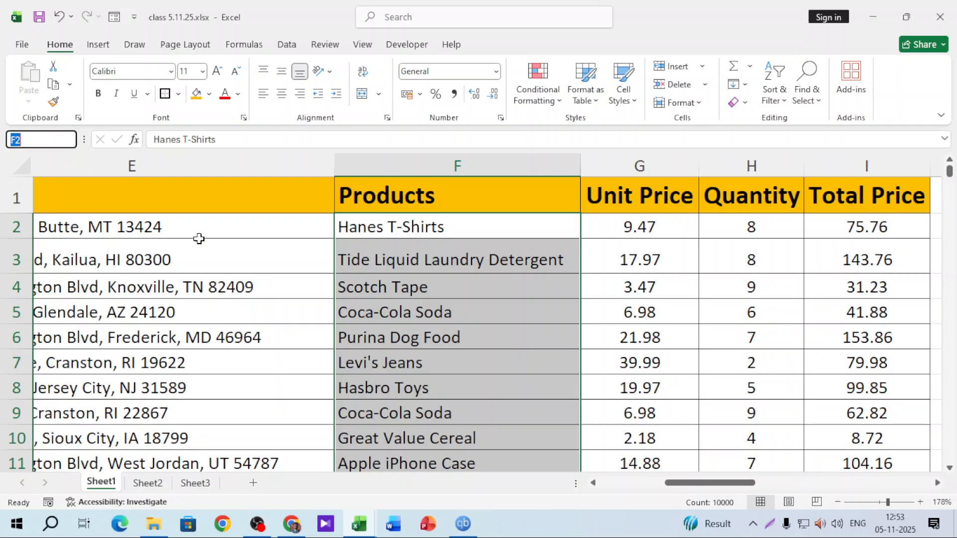
type("Products")
key("Return")
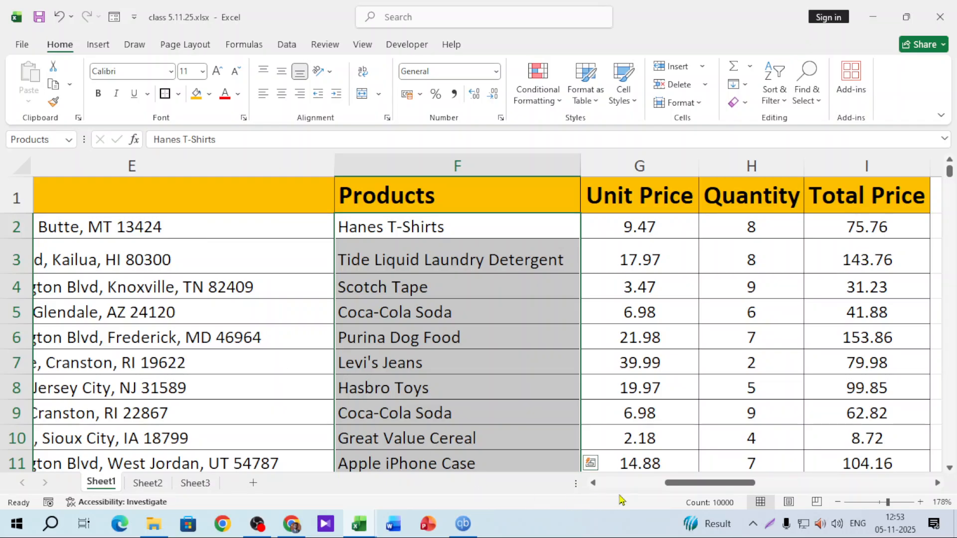
Examine the FILTER formula in N4, particularly its SEARCH range C2:C10001, against the source data columns
left_click_drag(696, 483, 798, 493)
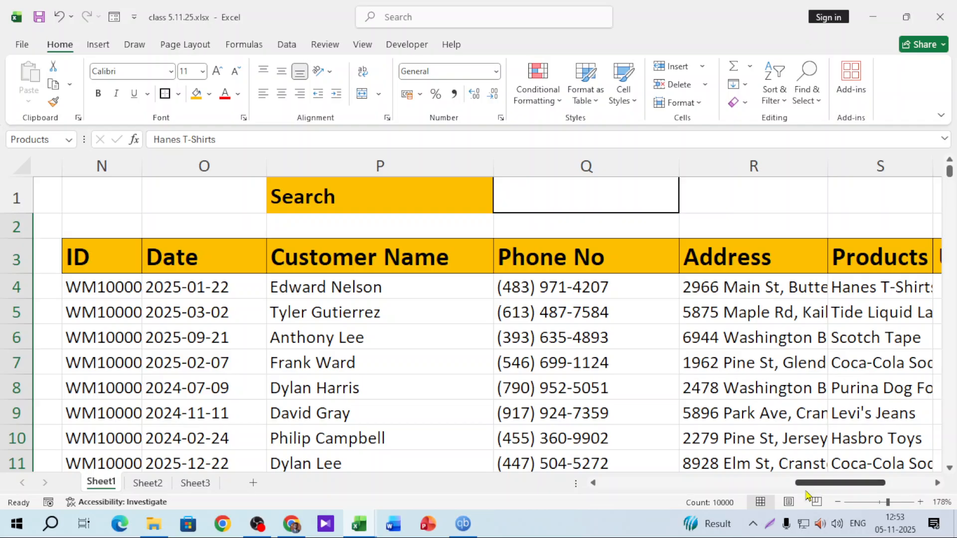
left_click_drag(817, 483, 790, 488)
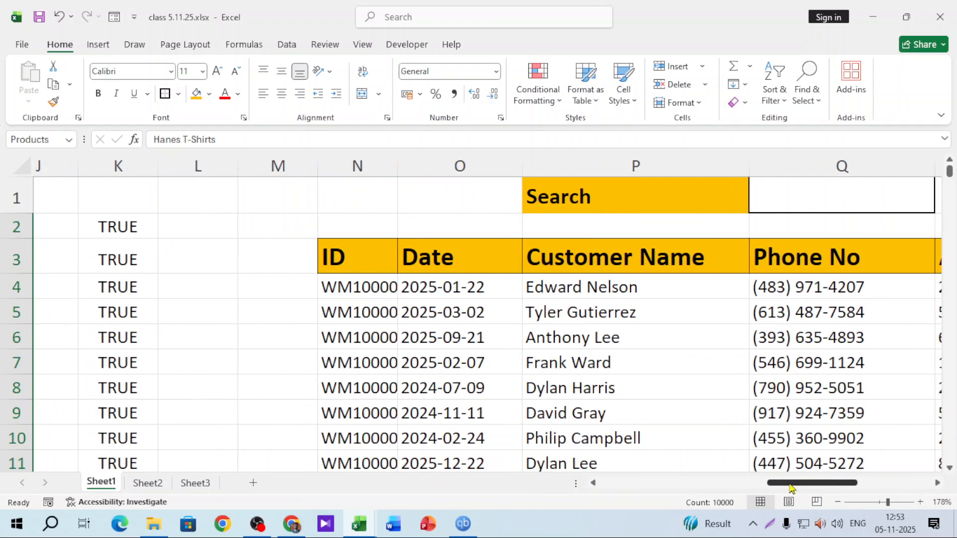
double_click(377, 293)
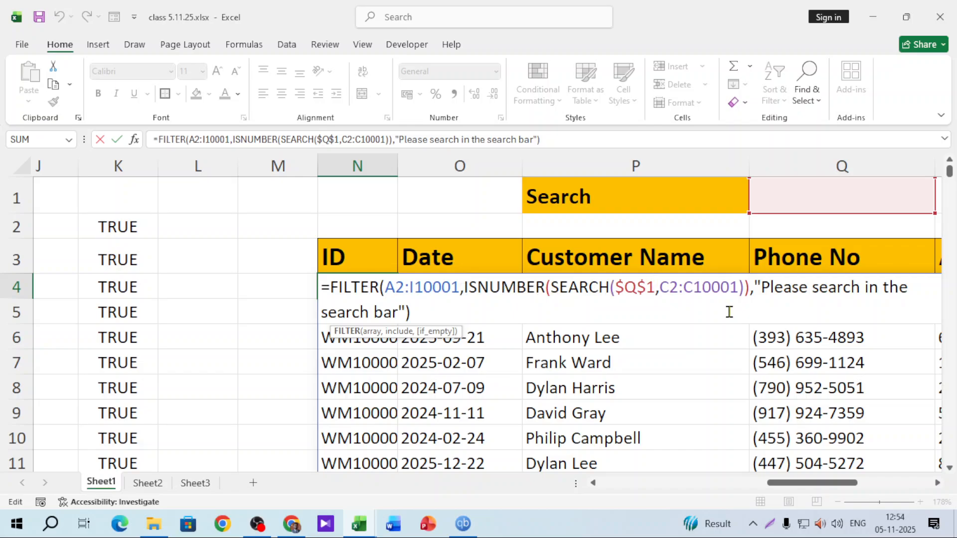
left_click_drag(660, 287, 738, 290)
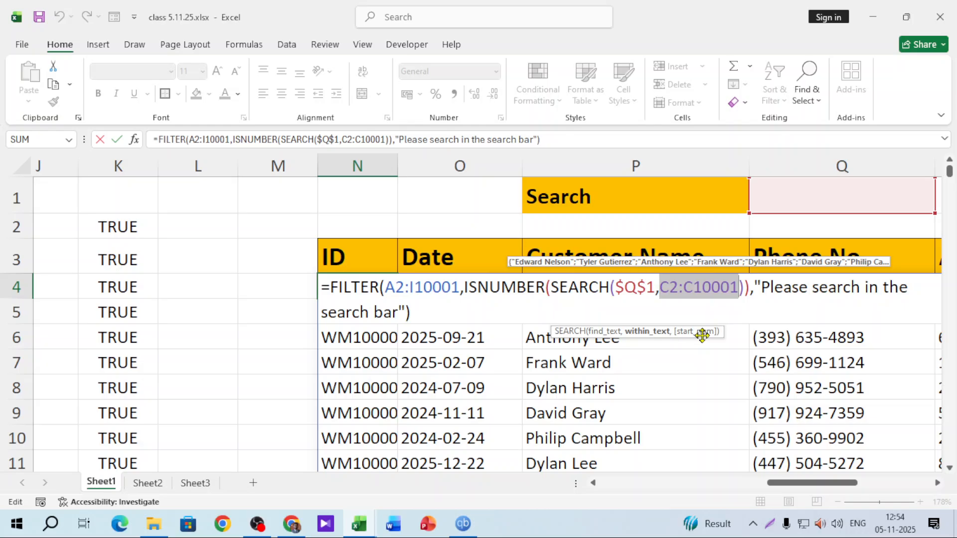
key("ctrl+Return")
left_click_drag(770, 483, 603, 496)
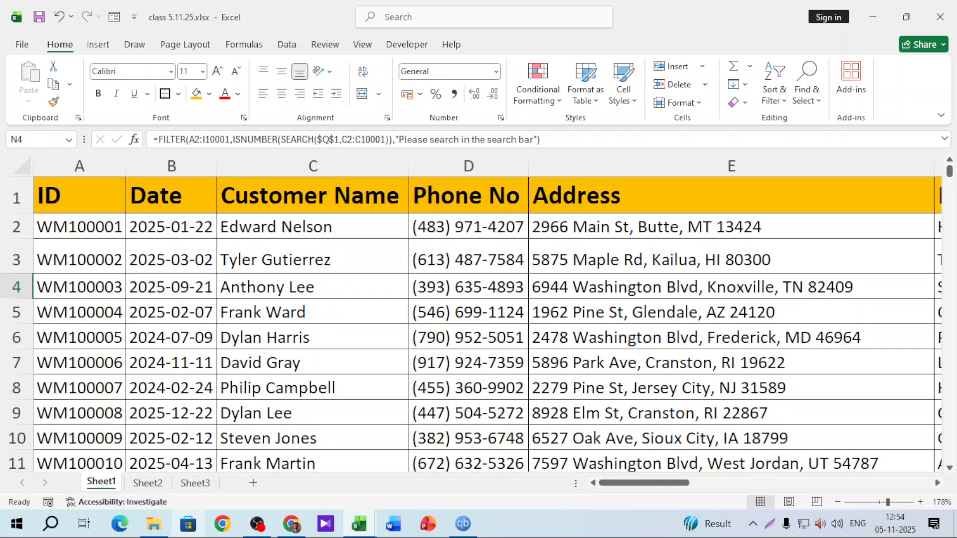
left_click_drag(643, 483, 819, 484)
left_click(547, 288)
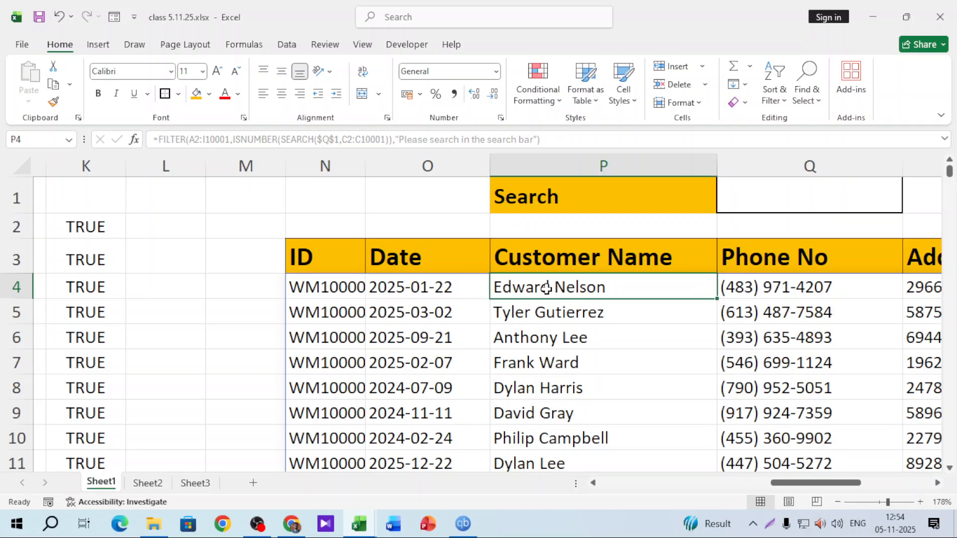
double_click(547, 289)
key("Escape")
Replace the SEARCH range C2:C10001 in the N4 FILTER formula with INDIRECT($N$1)
double_click(330, 287)
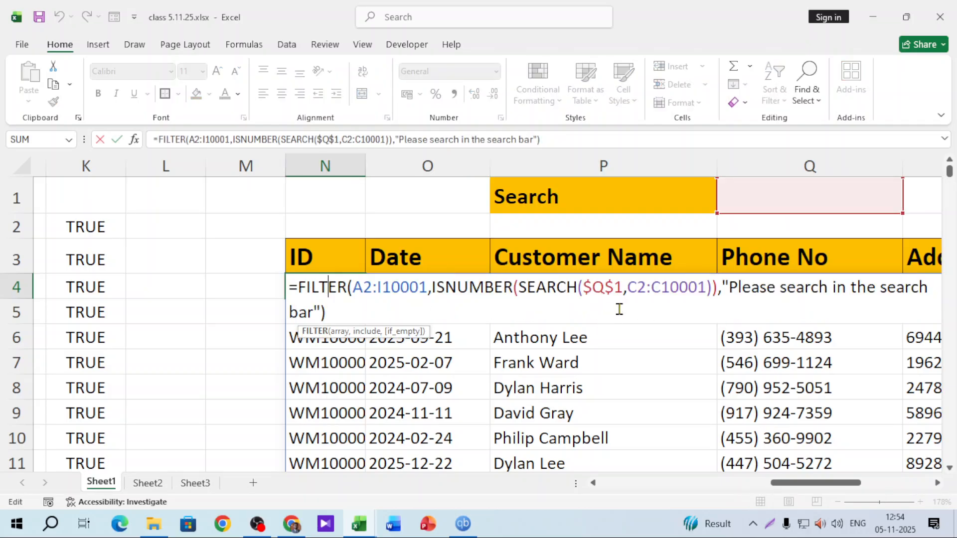
left_click(629, 288)
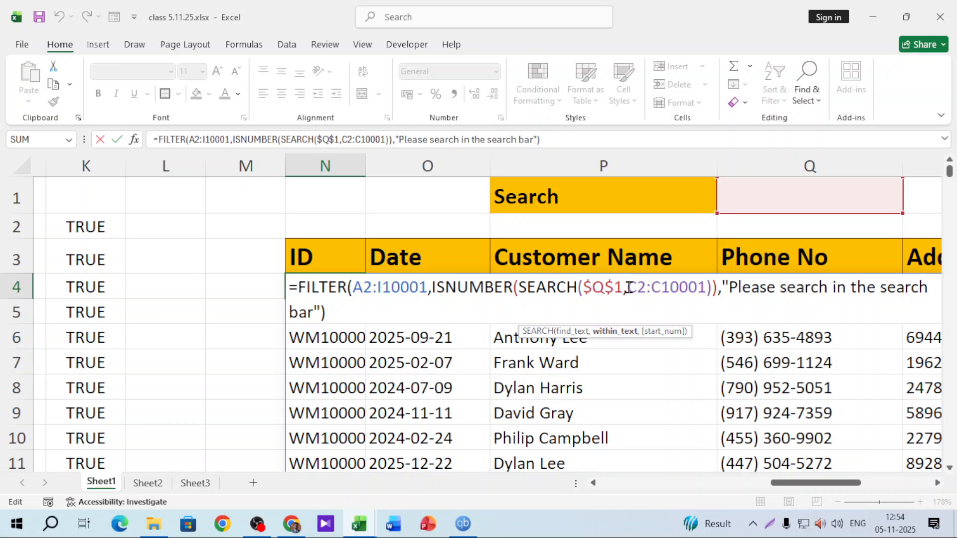
left_click_drag(630, 287, 707, 287)
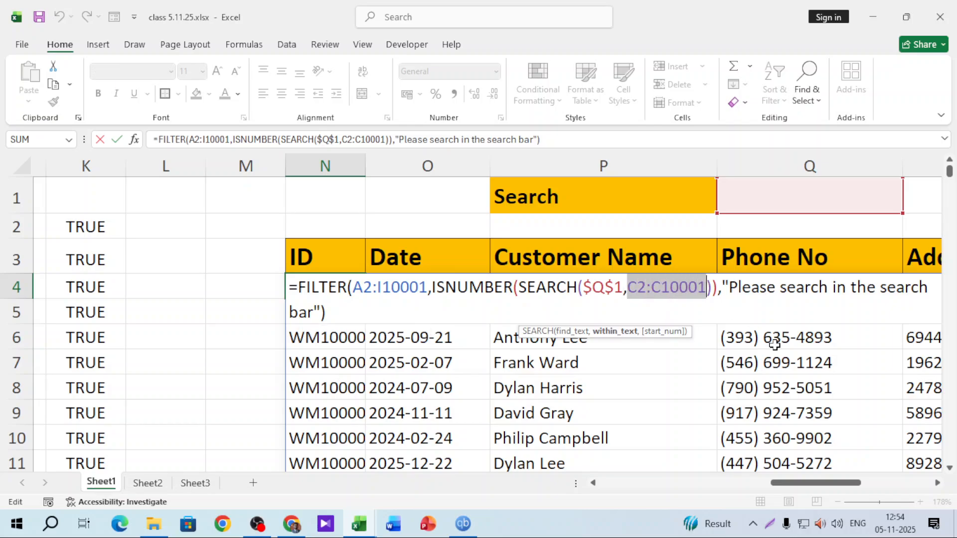
type("indirec")
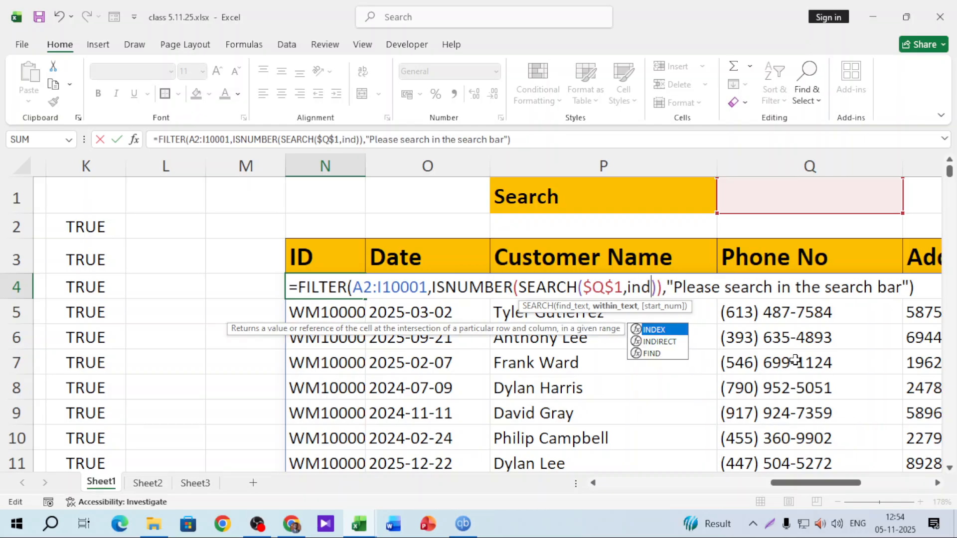
key("Tab")
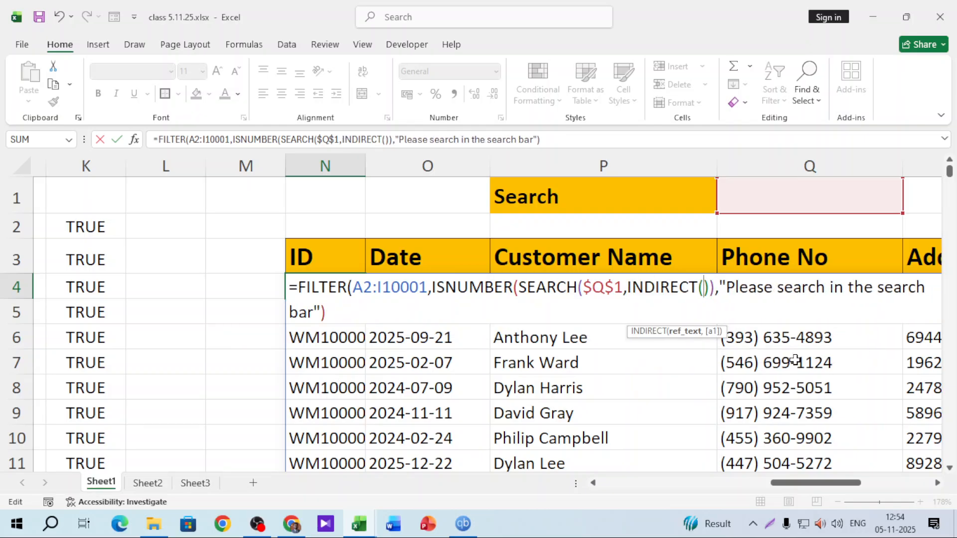
left_click(340, 195)
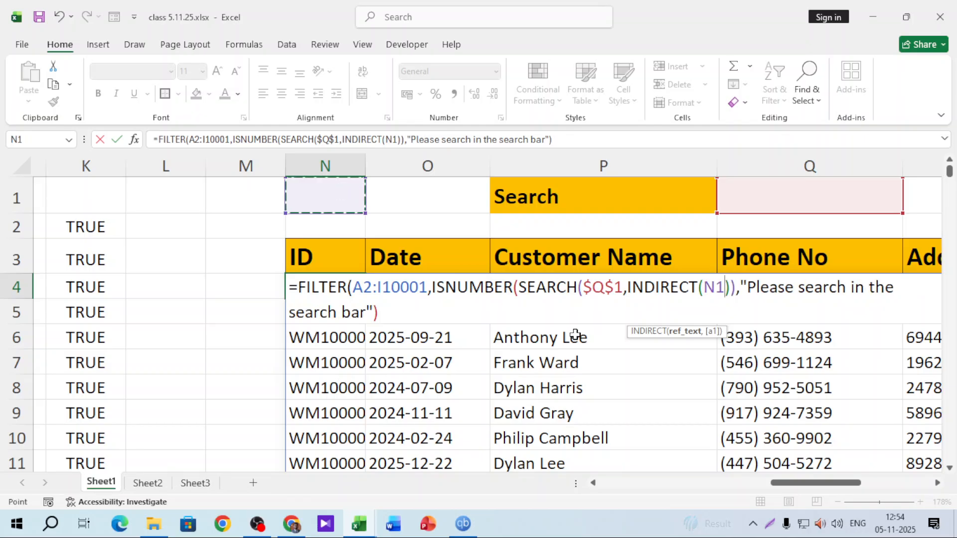
key("F4")
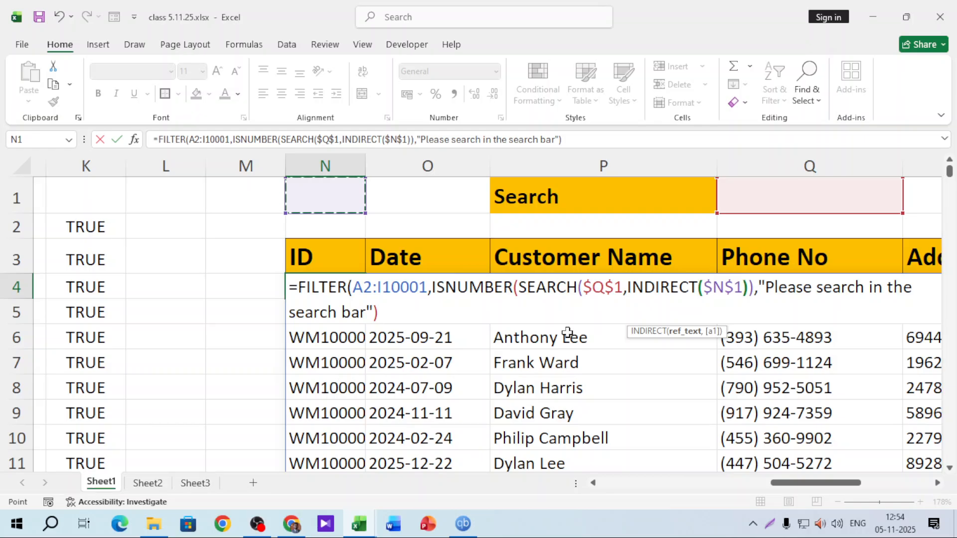
type(")")
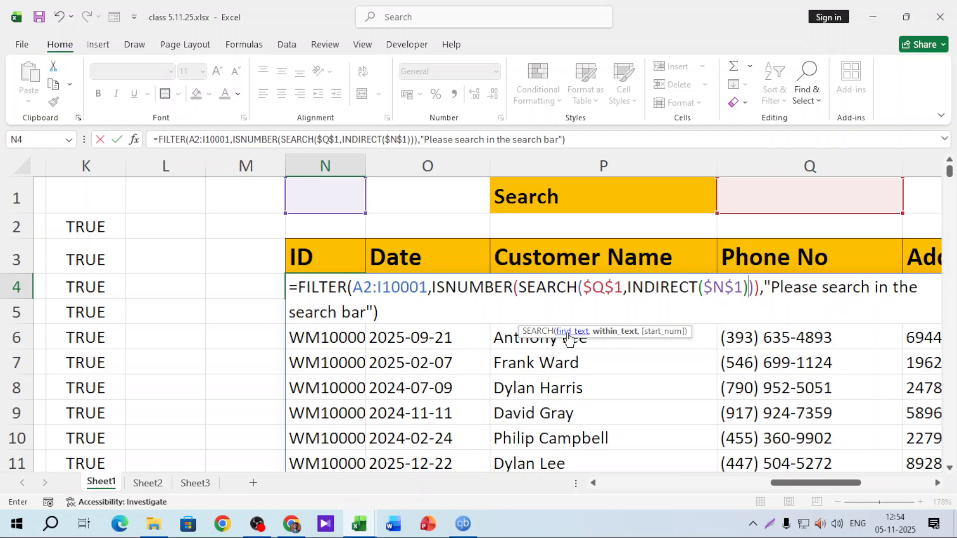
key("Return")
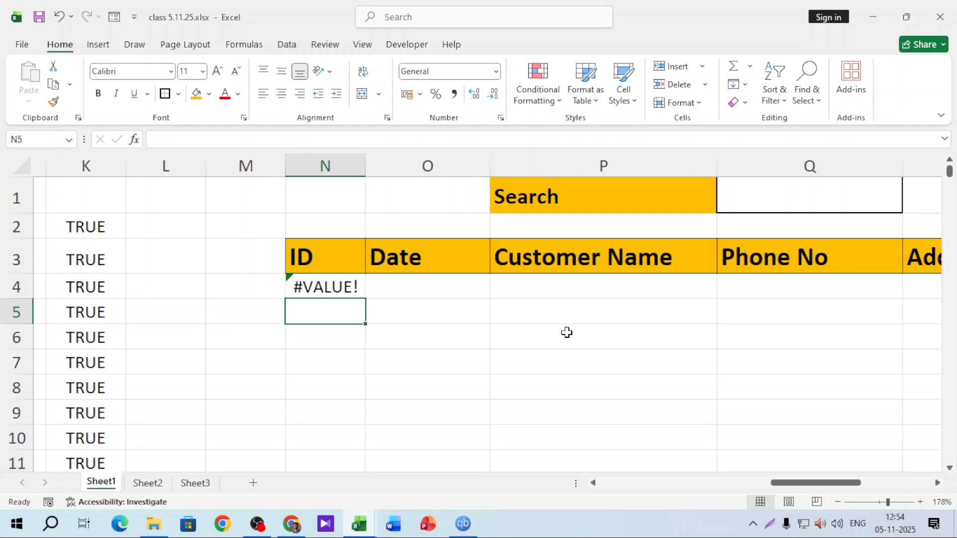
Enter Date in cell N1 as the column name that the INDIRECT function looks up
left_click(338, 202)
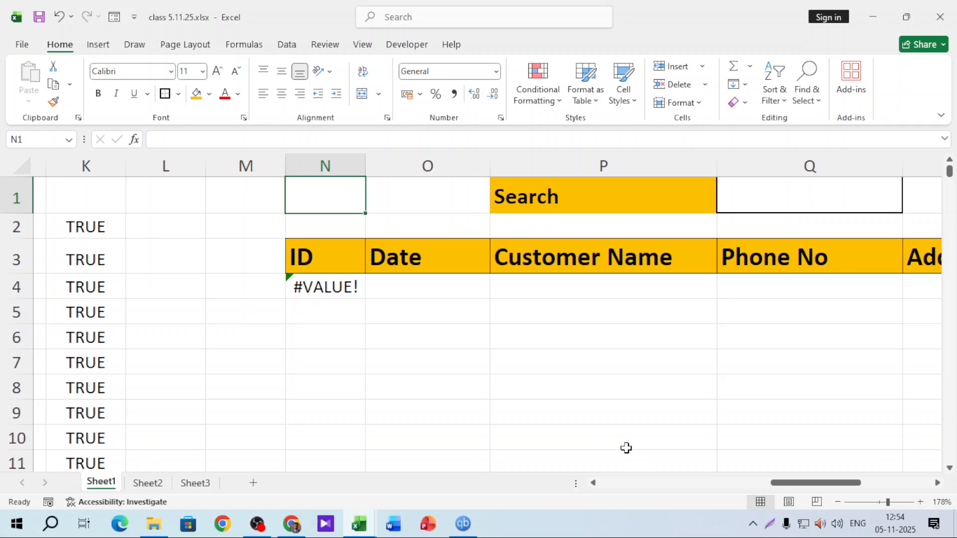
type("Date")
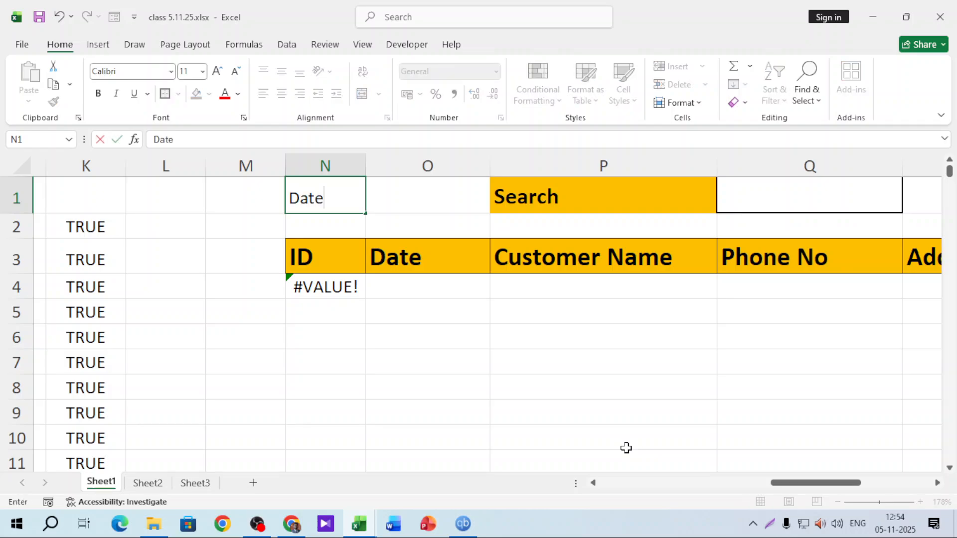
key("Return")
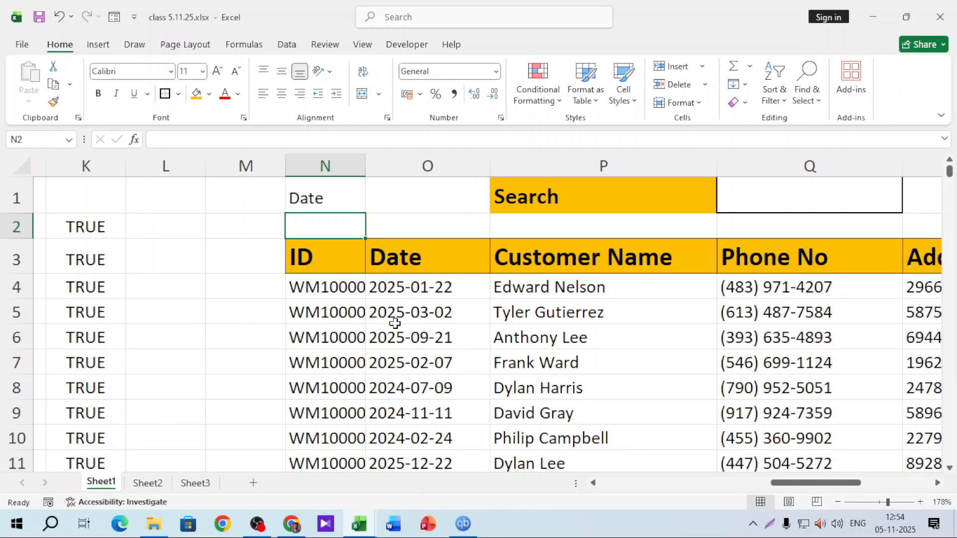
Test the Date-based search by entering a customer's first name in search cell Q1
left_click(736, 197)
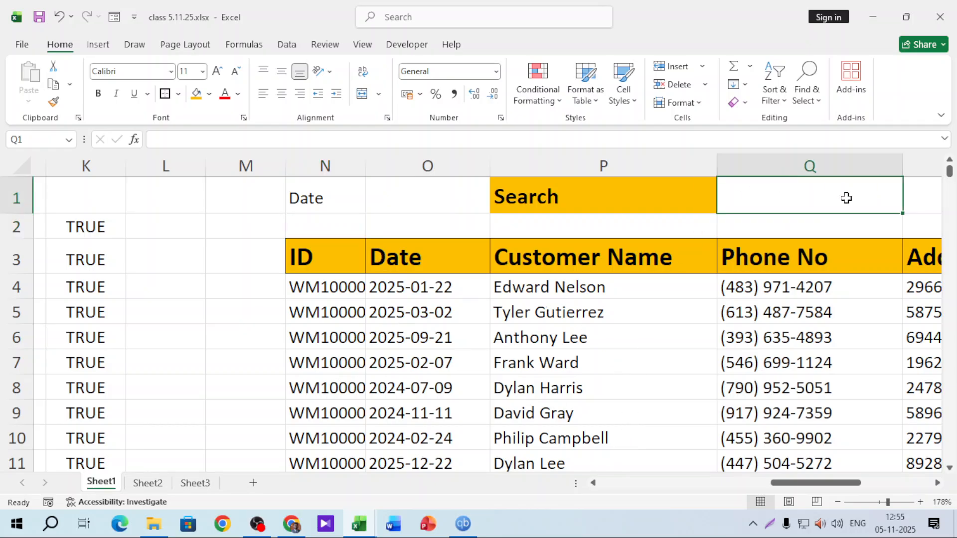
type("dyl")
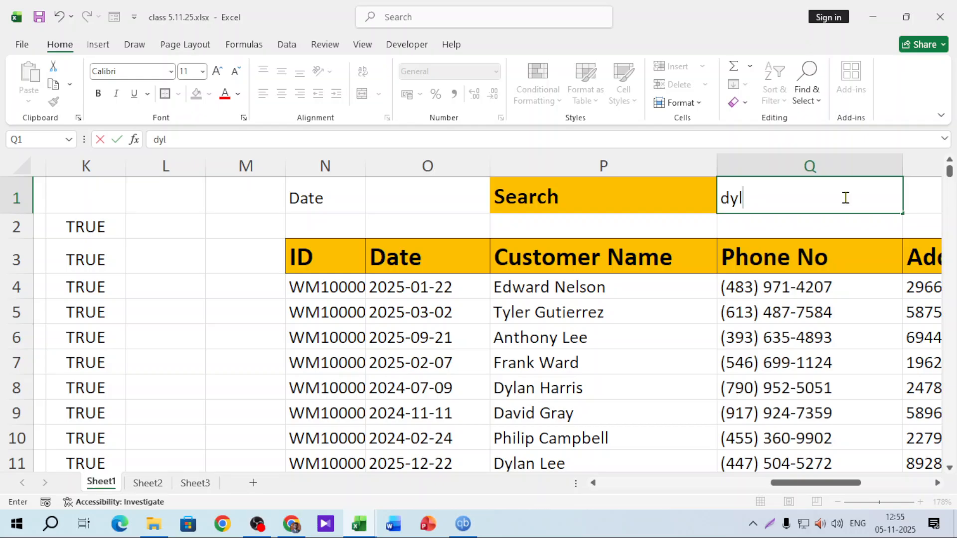
type("an")
key("Return")
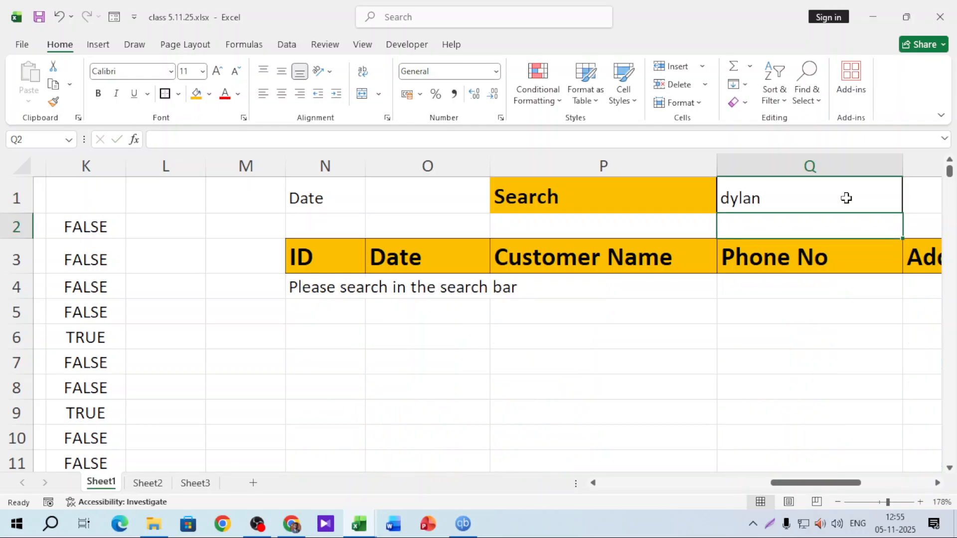
left_click(820, 194)
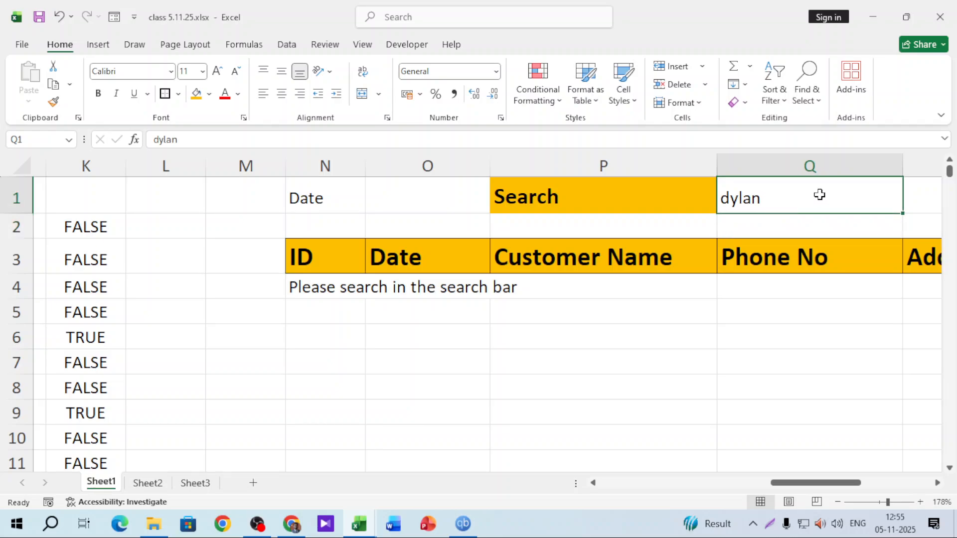
Test the Date-based search with 2025-09-09 in search cell Q1, and clear the cell again
key("Delete")
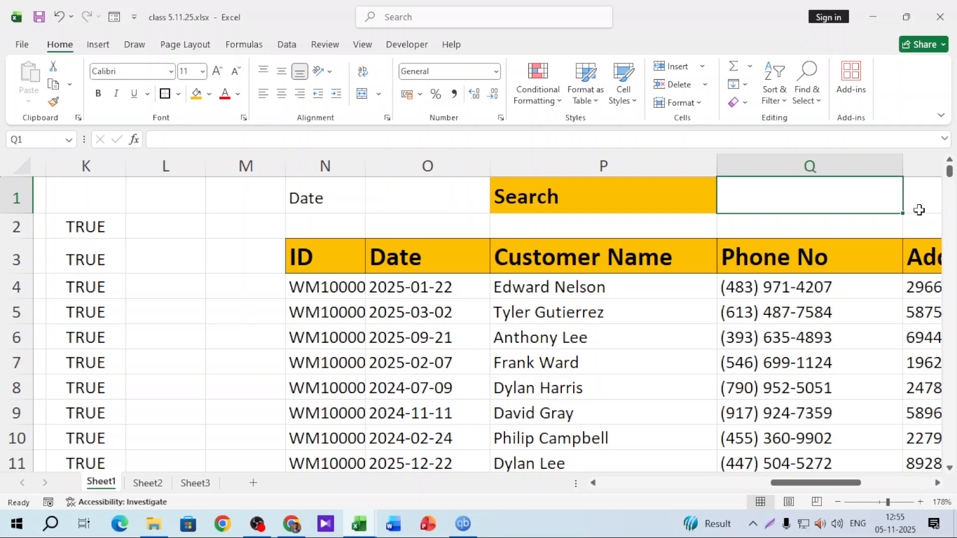
type("2025")
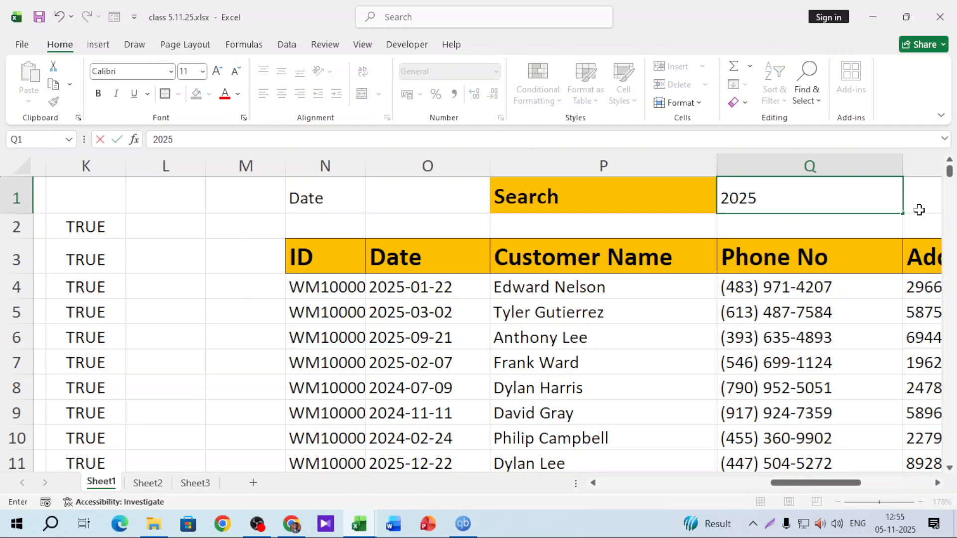
type("-09-09")
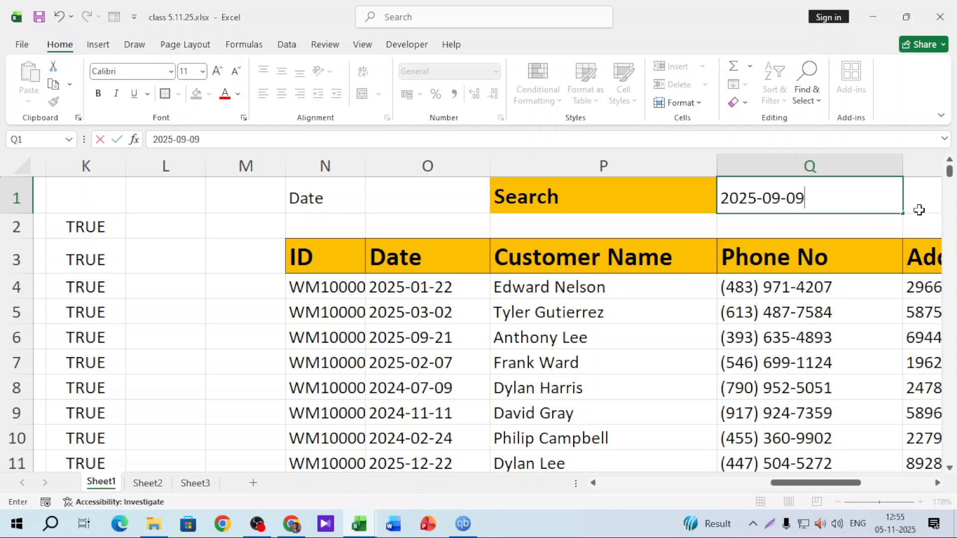
key("Return")
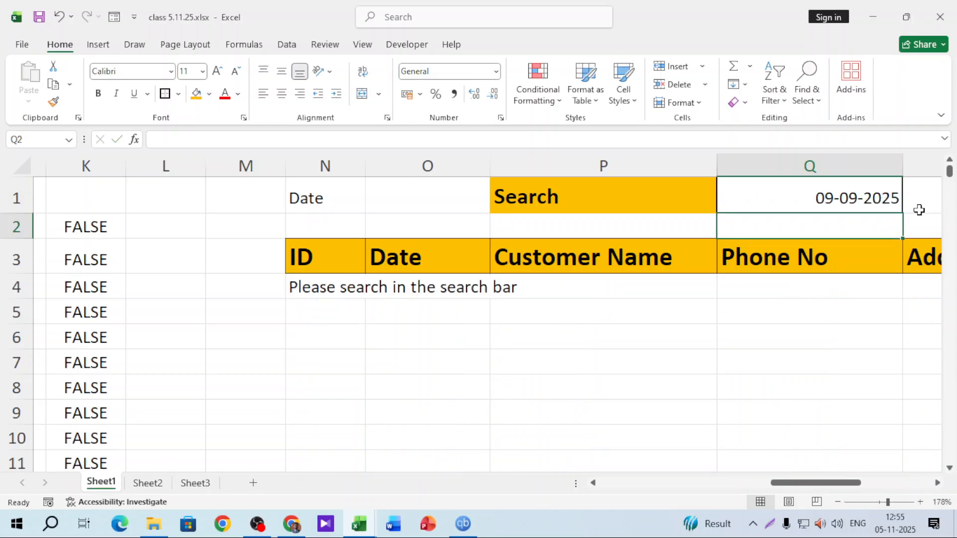
double_click(804, 200)
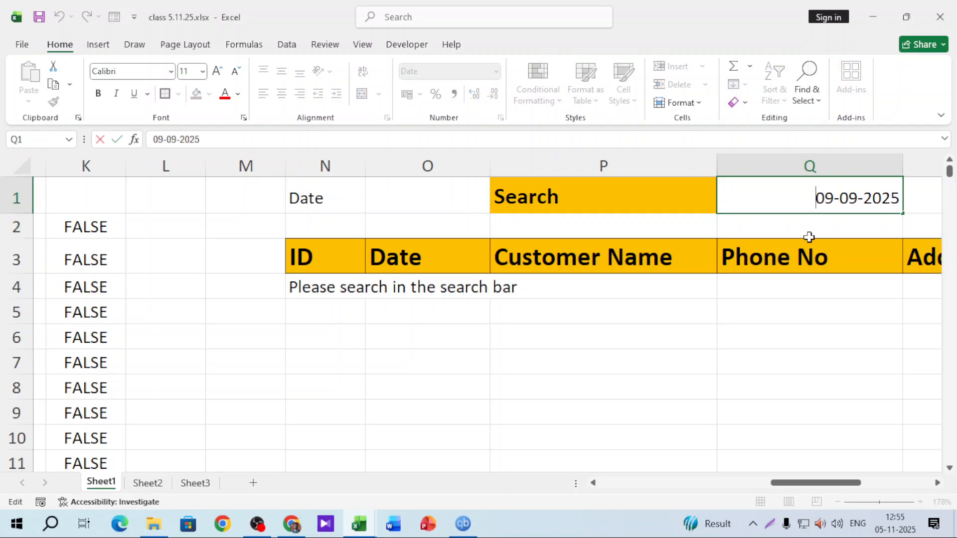
key("Escape")
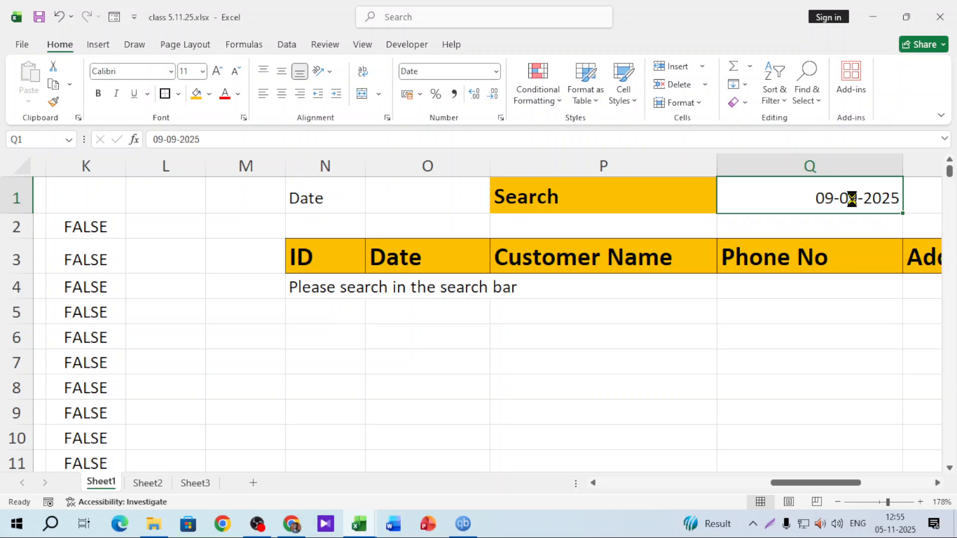
key("Delete")
Enter Phone_No in cell N1 as the searched column name and check the FILTER formula in N4
left_click(337, 198)
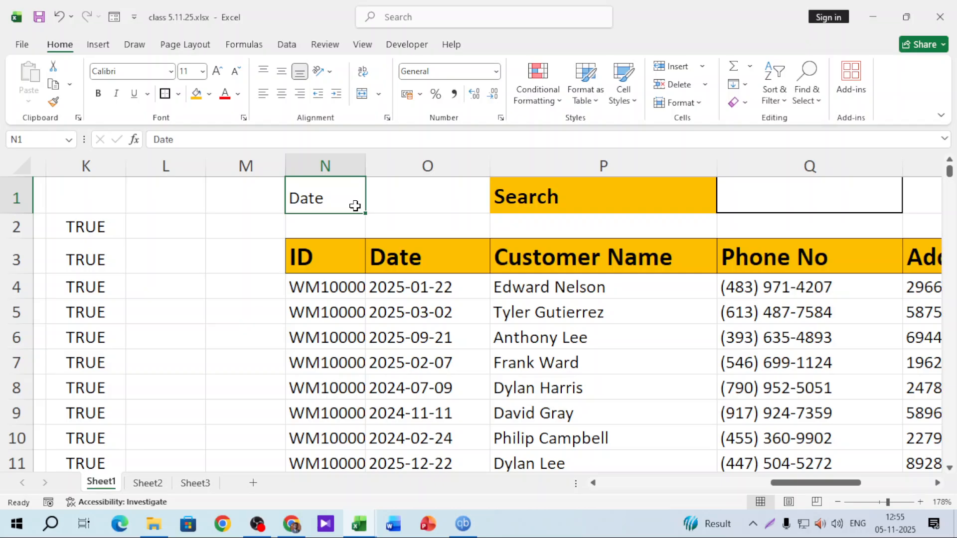
type("Phone")
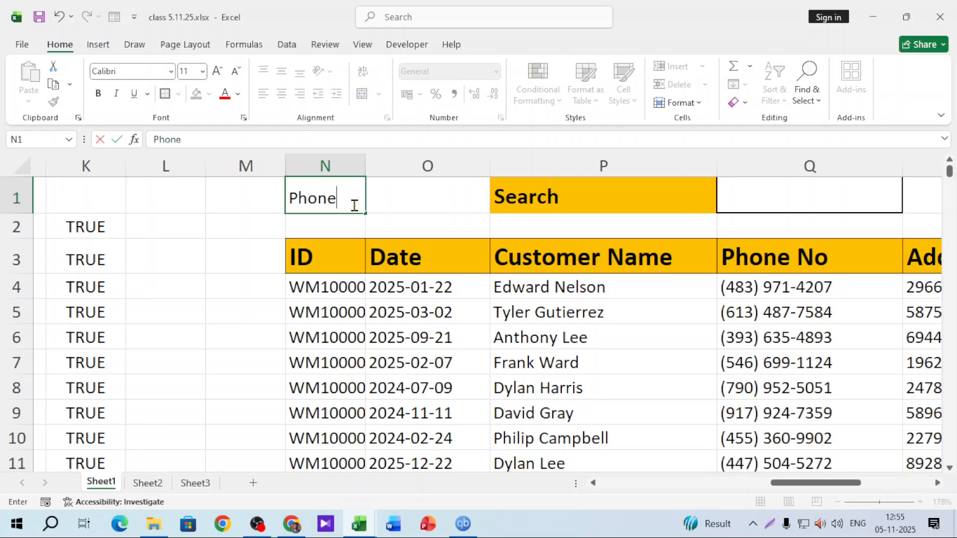
type(" N")
key("BackSpace")
type("No")
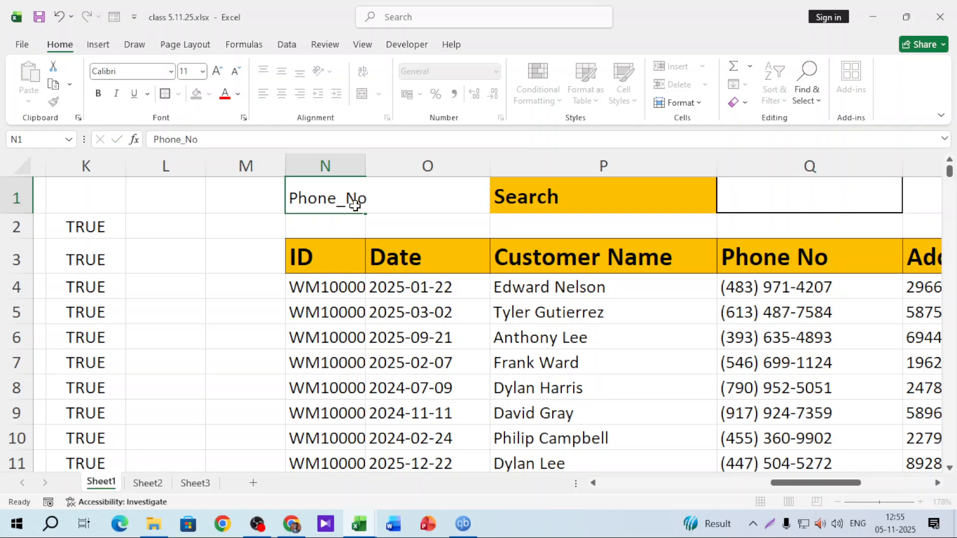
key("Return")
left_click(467, 231)
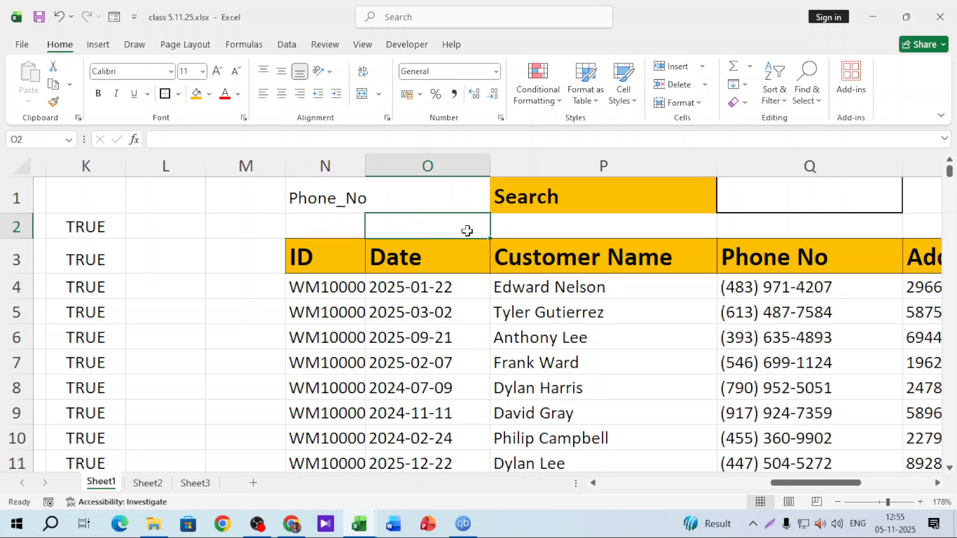
left_click(305, 194)
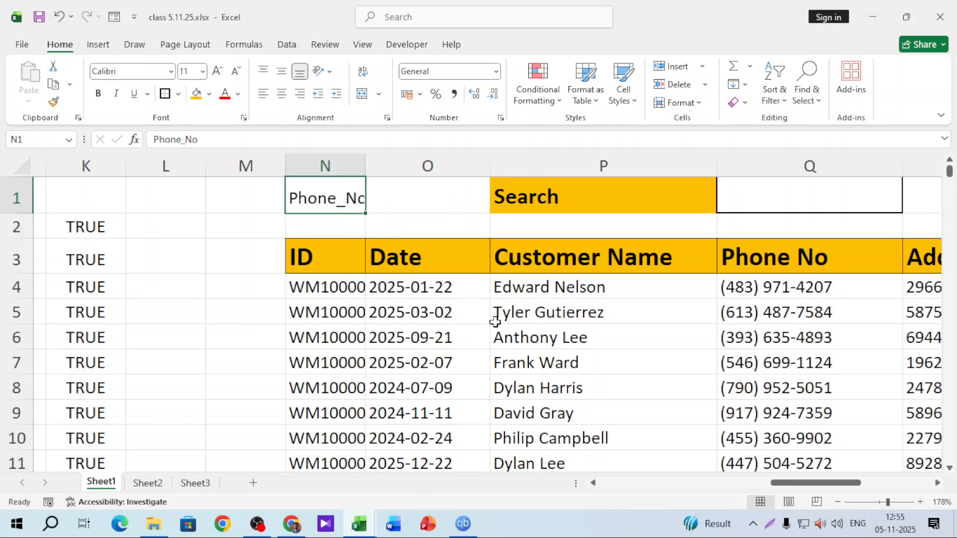
double_click(318, 287)
key("Escape")
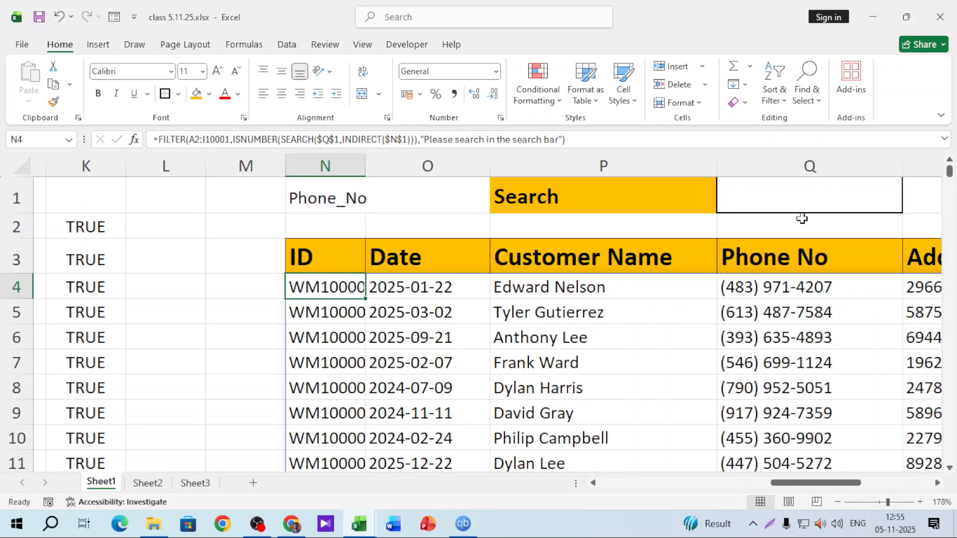
Search for 971 in cell Q1 and check the matches in the Phone No results column
left_click(801, 198)
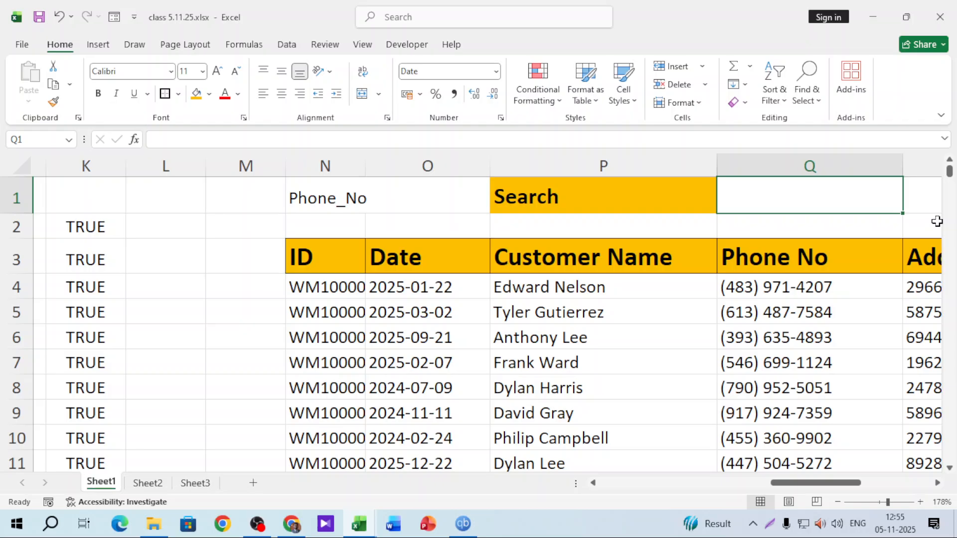
type("971")
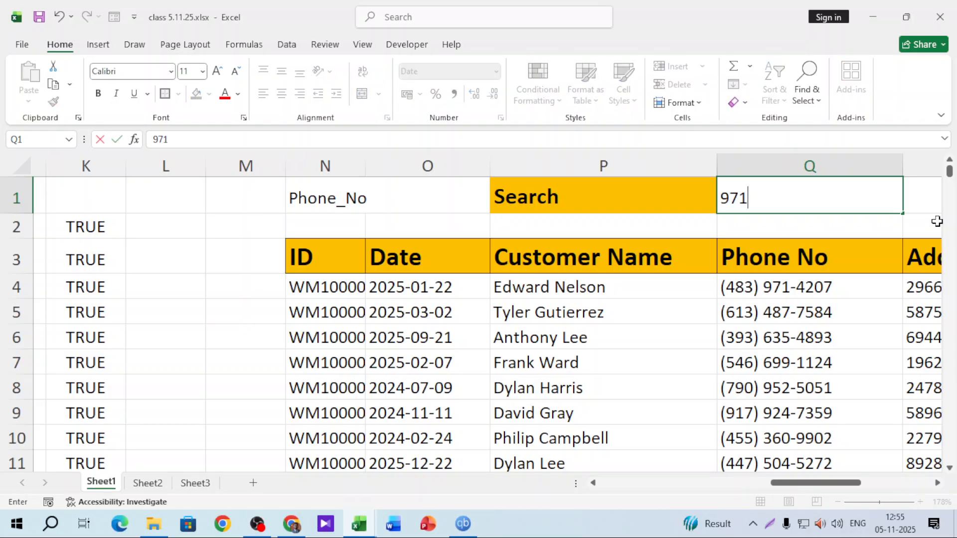
key("Return")
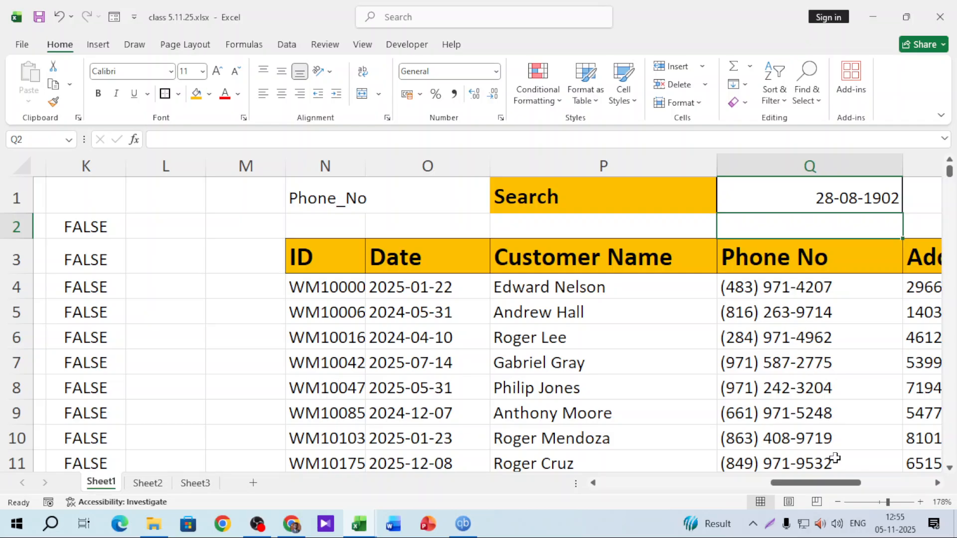
left_click_drag(836, 482, 855, 486)
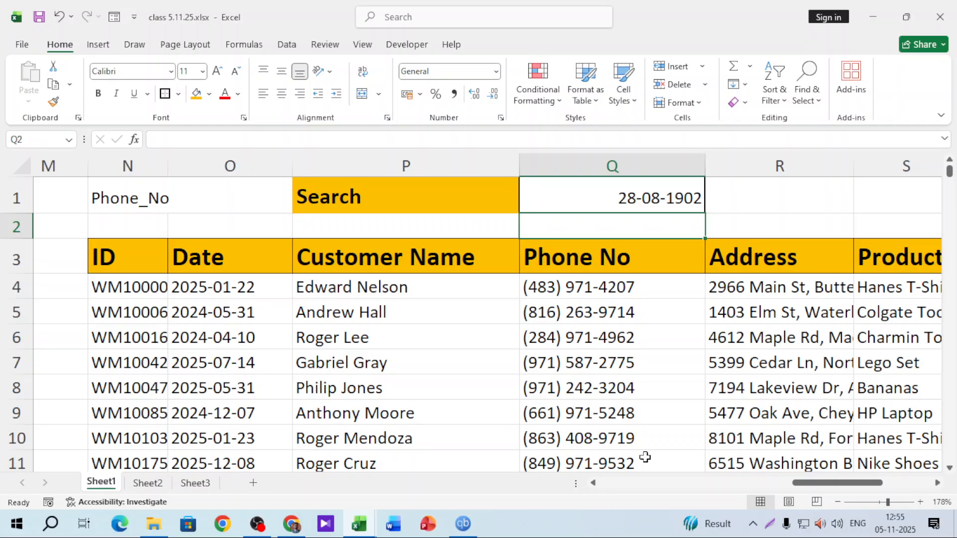
left_click(589, 288)
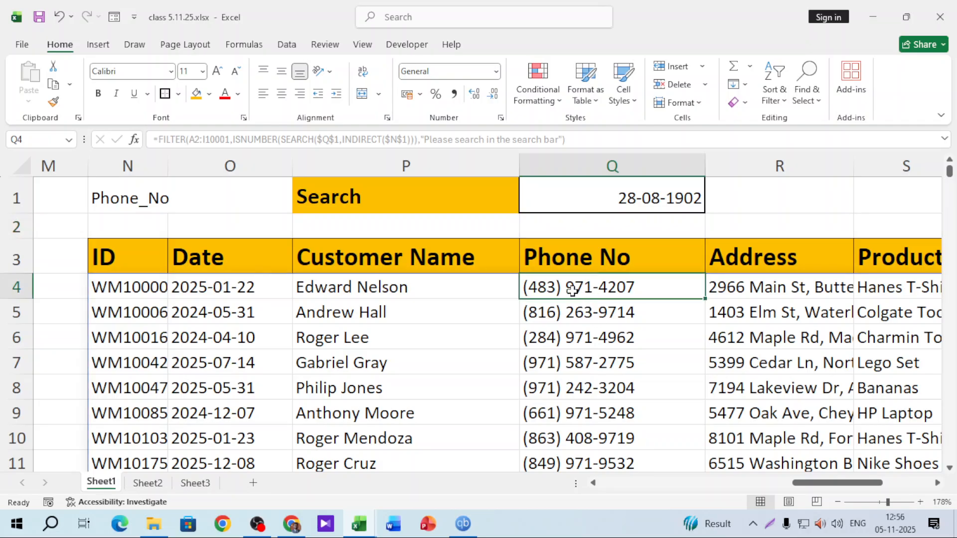
left_click(582, 313)
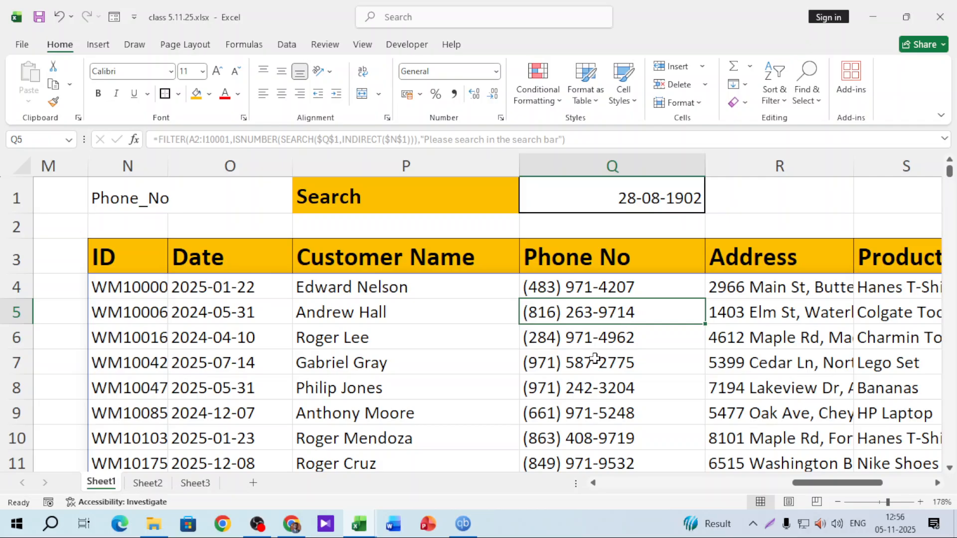
left_click(581, 348)
Change the number format of search cell Q1 to General
left_click_drag(796, 483, 789, 483)
left_click(686, 196)
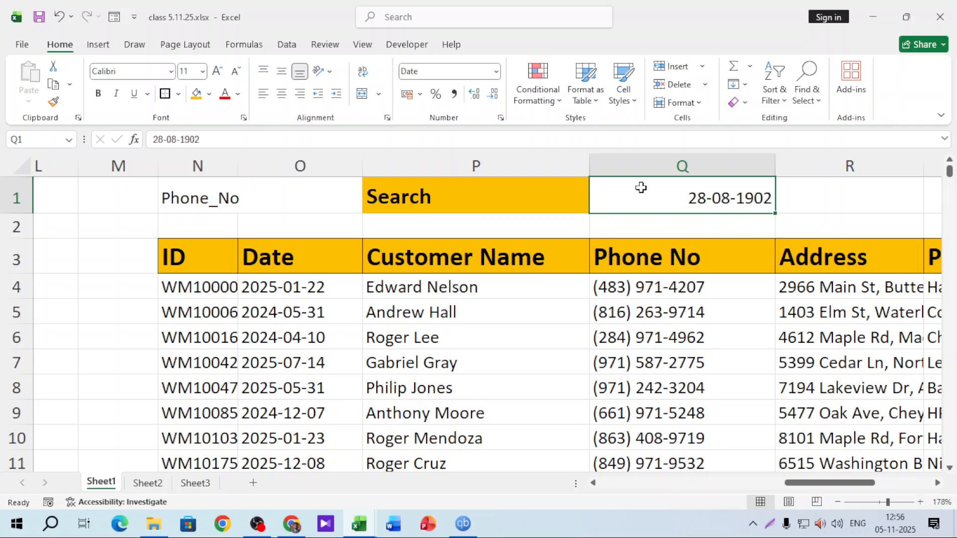
left_click(497, 71)
left_click(449, 96)
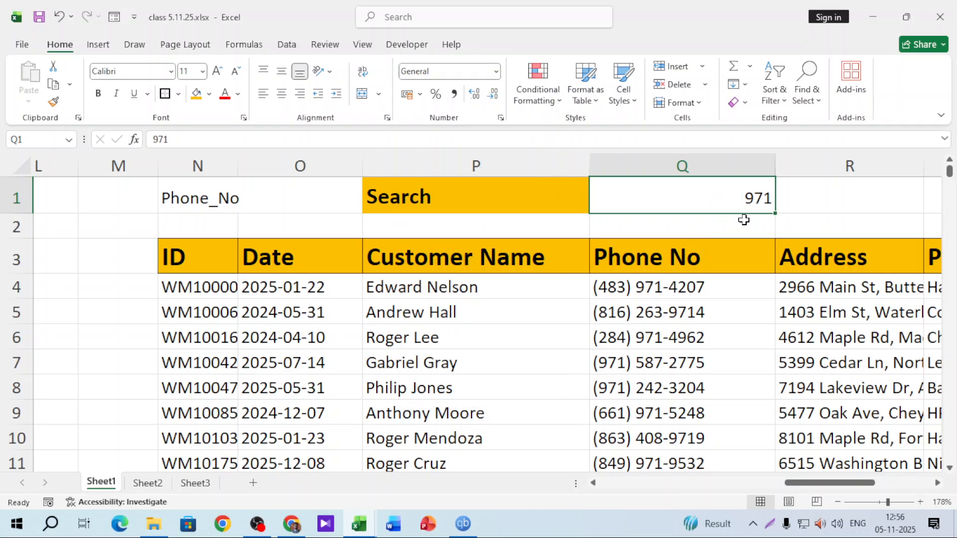
left_click(835, 211)
left_click(746, 191)
Enter the label "What do you want to search" in cell M1 and fit column M's width to it
left_click_drag(798, 483, 772, 485)
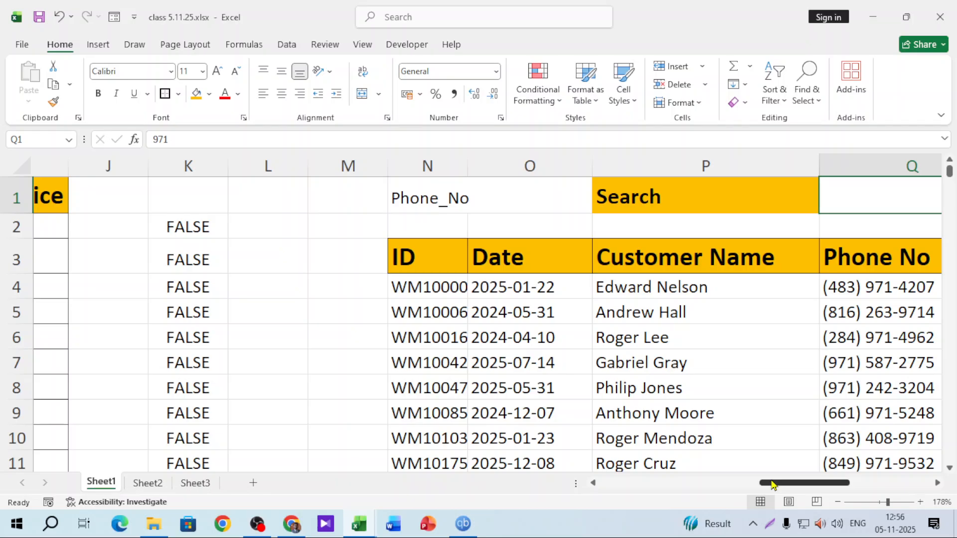
left_click(340, 194)
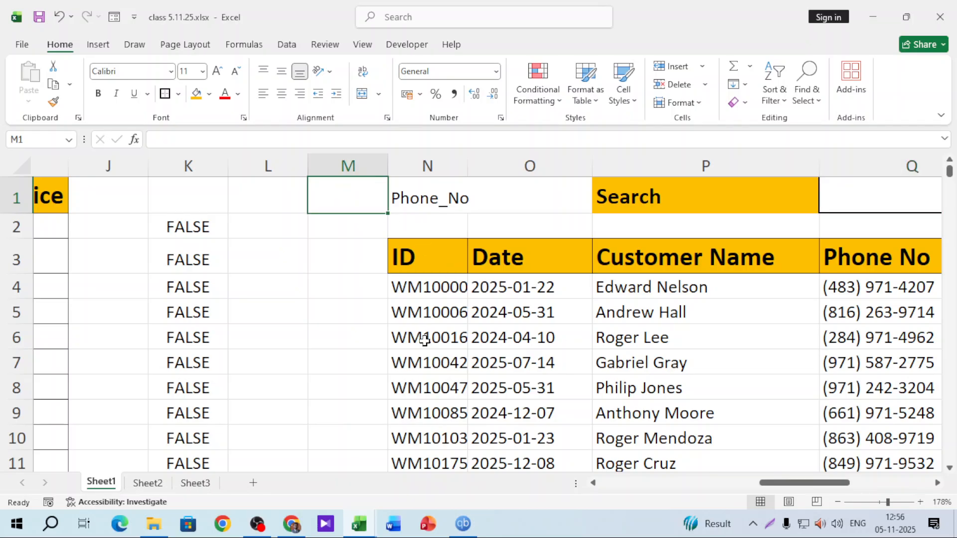
type("W")
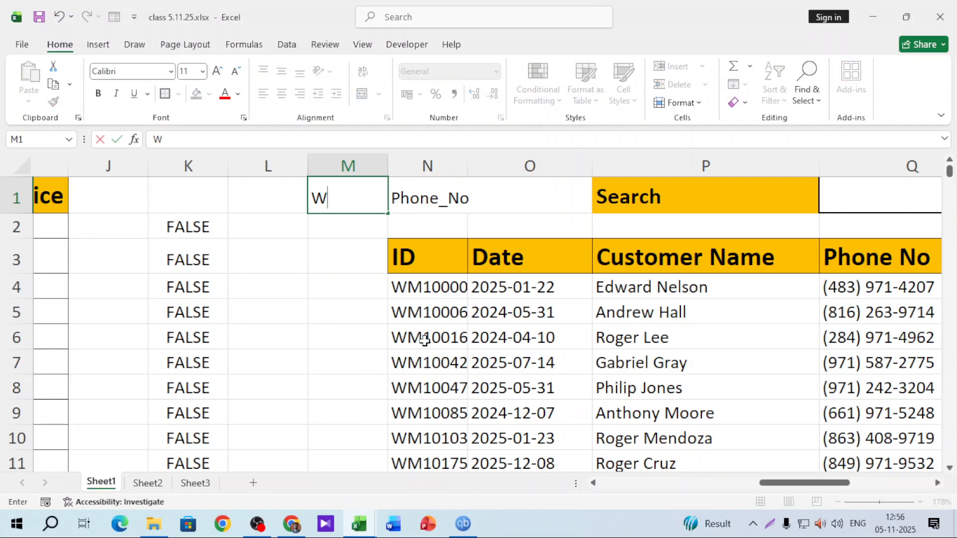
type("hat do you ")
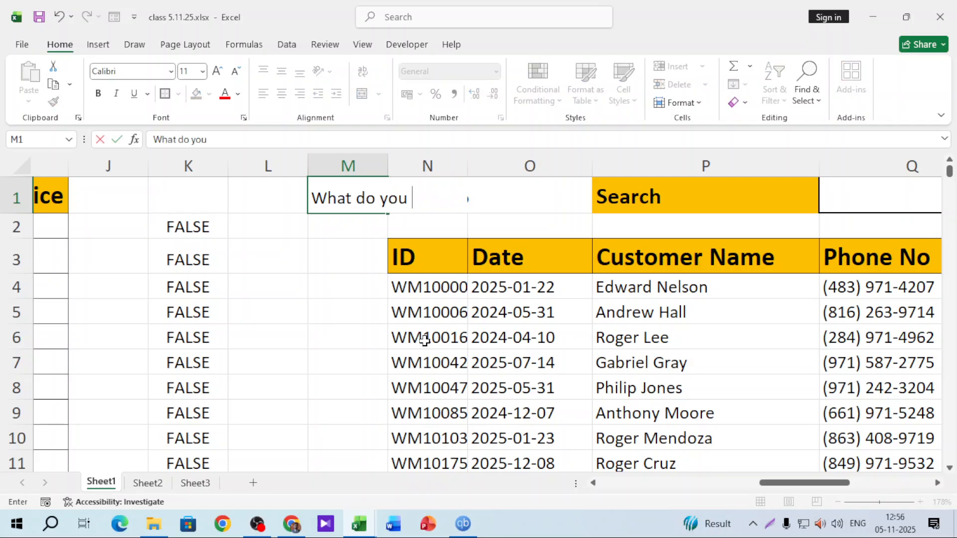
type("want ot se")
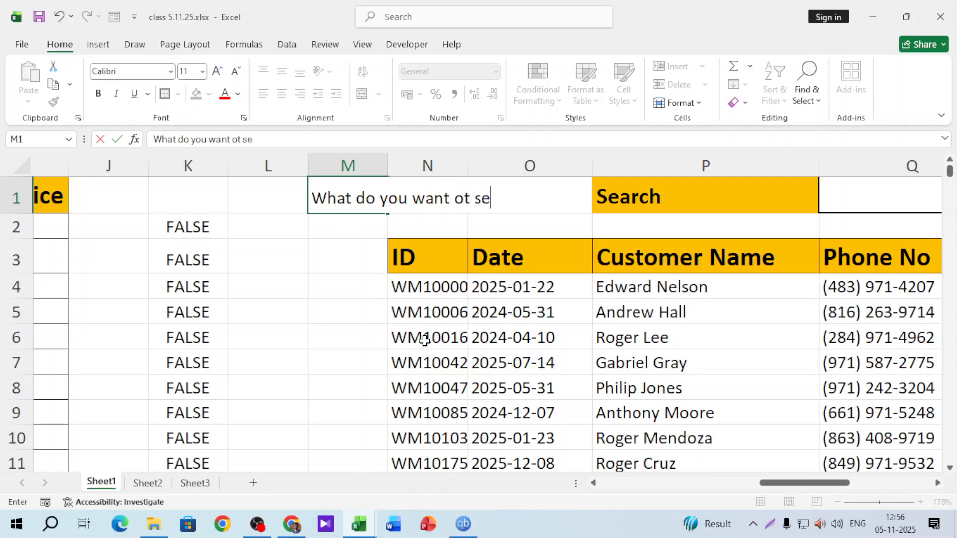
key("BackSpace")
key("BackSpace")
key("BackSpace")
key("BackSpace")
key("BackSpace")
type("to search")
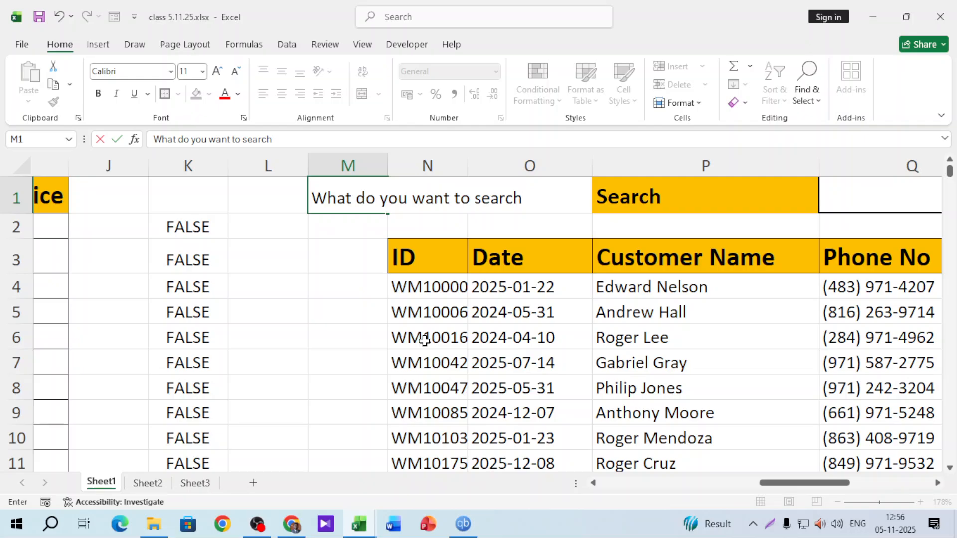
key("Return")
double_click(388, 167)
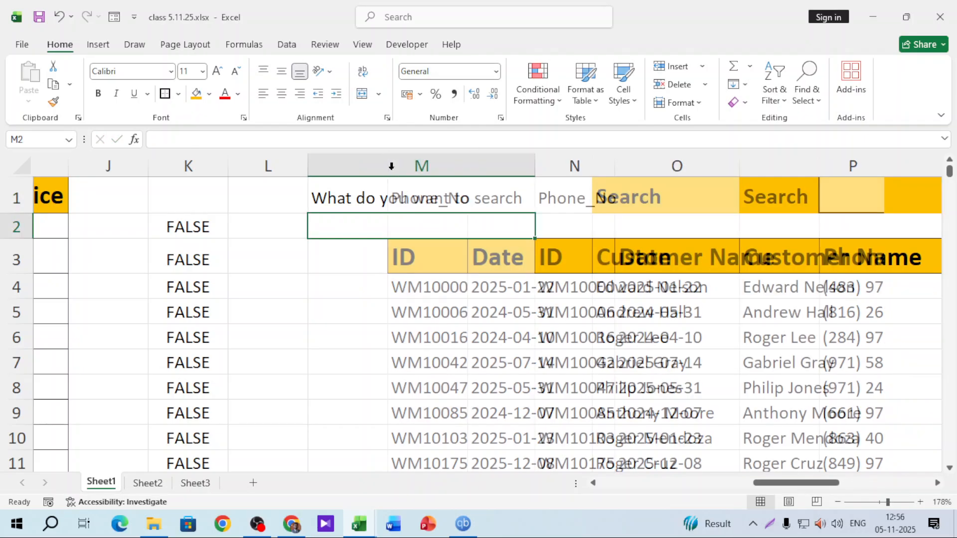
Give cell M1 the gold header fill and bold text, and widen column N to show its full entries
left_click(419, 202)
left_click(195, 93)
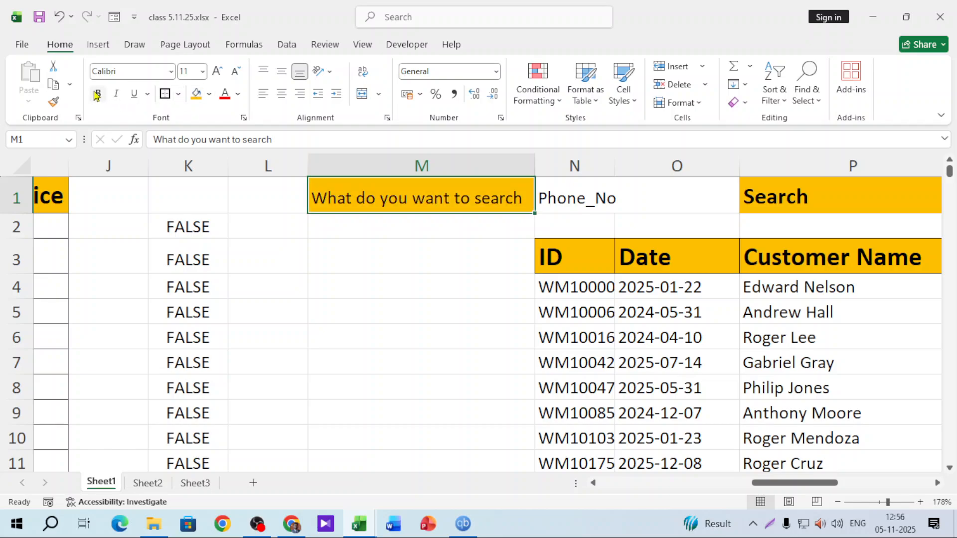
left_click(98, 93)
left_click(601, 202)
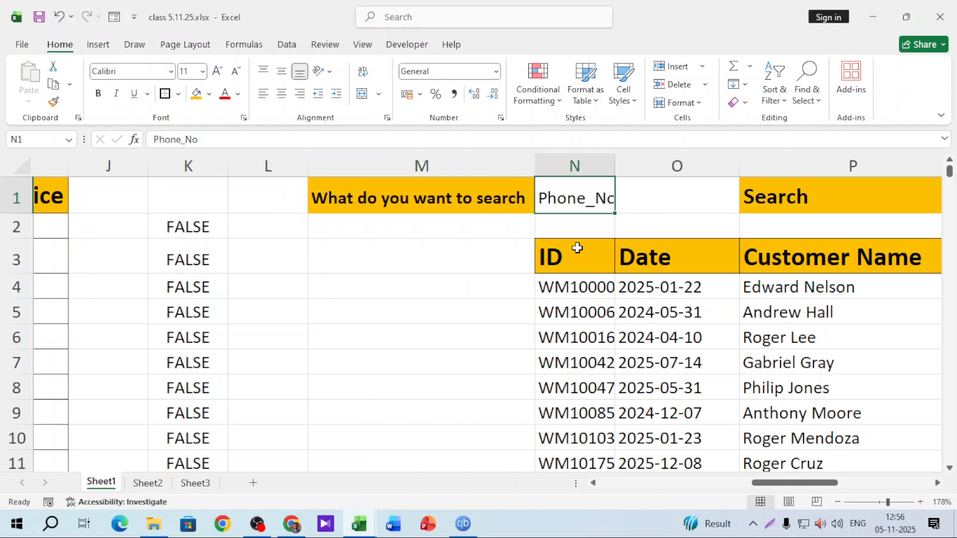
left_click_drag(615, 168, 643, 170)
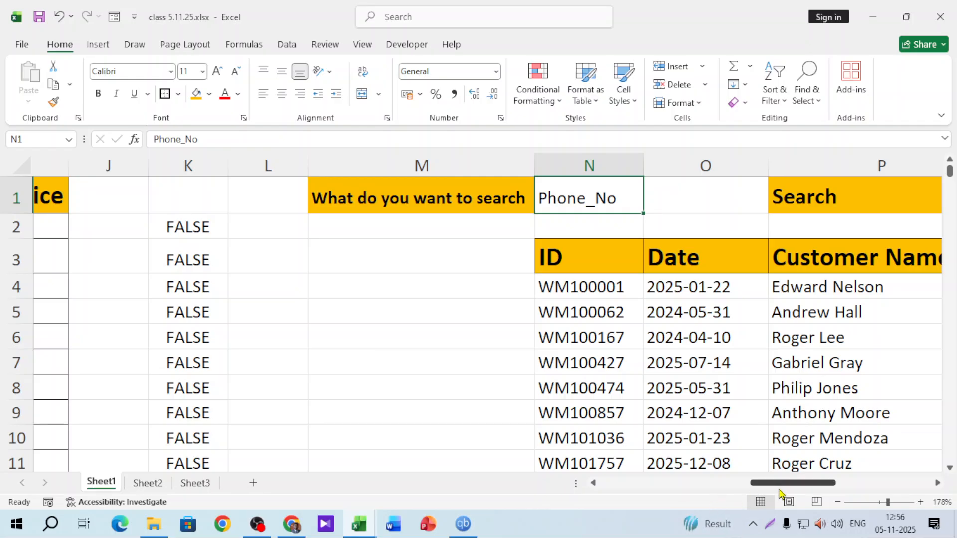
Set the searched column name in cell N1 to Products, matching the Products column header
scroll(592, 234, "right", 5)
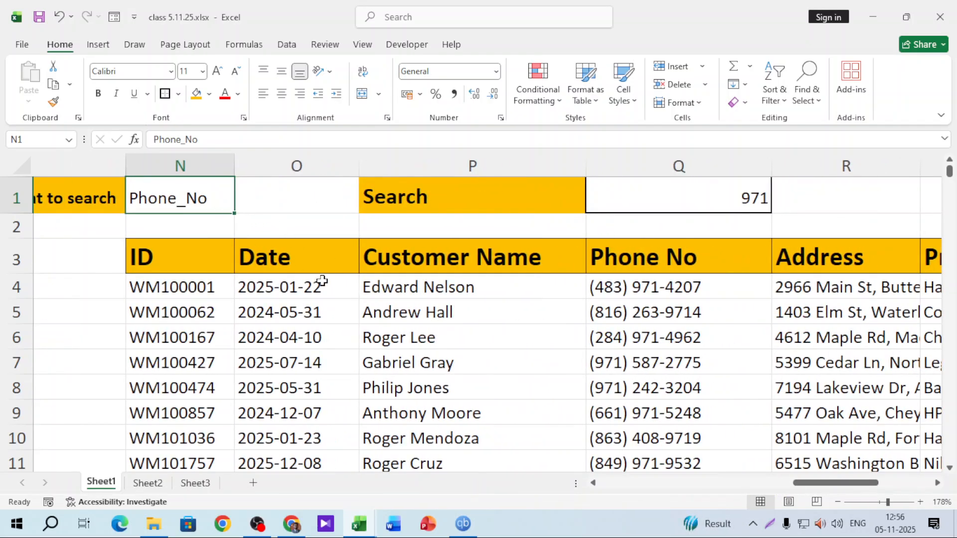
type("Pr")
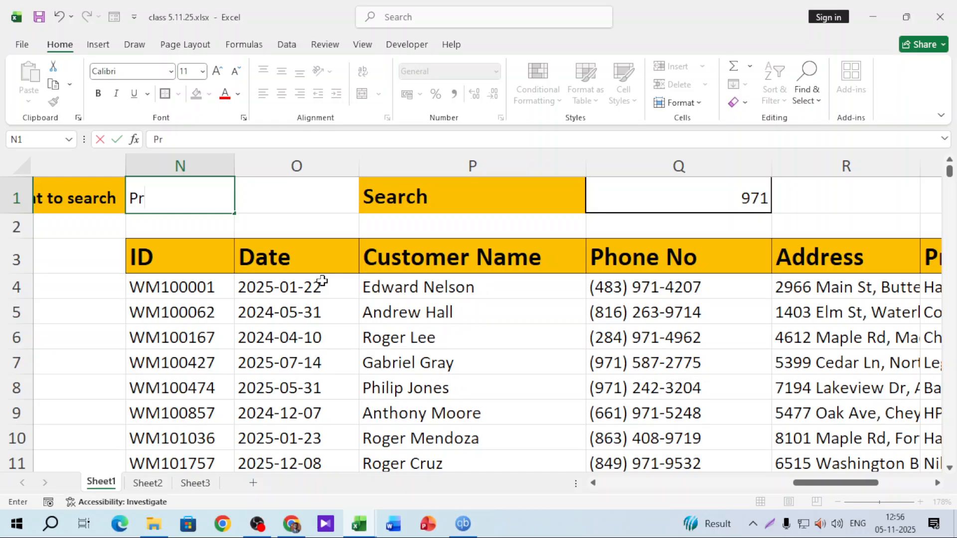
type("oduct")
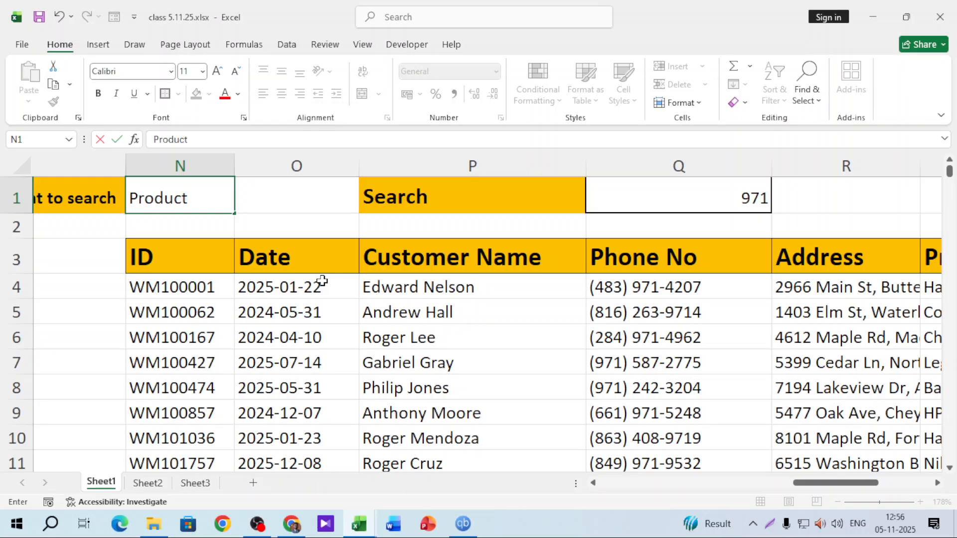
key("Return")
left_click_drag(838, 484, 848, 486)
double_click(98, 194)
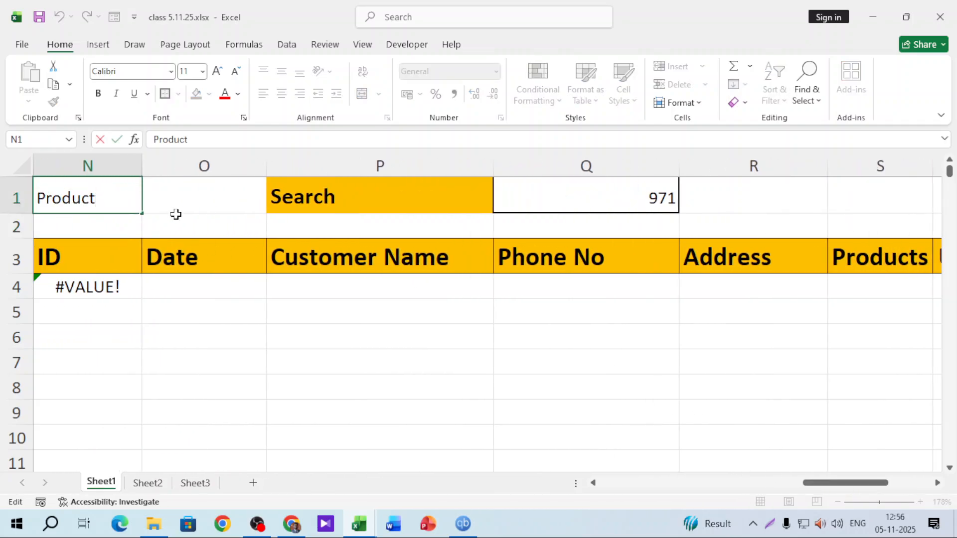
type("s")
key("Return")
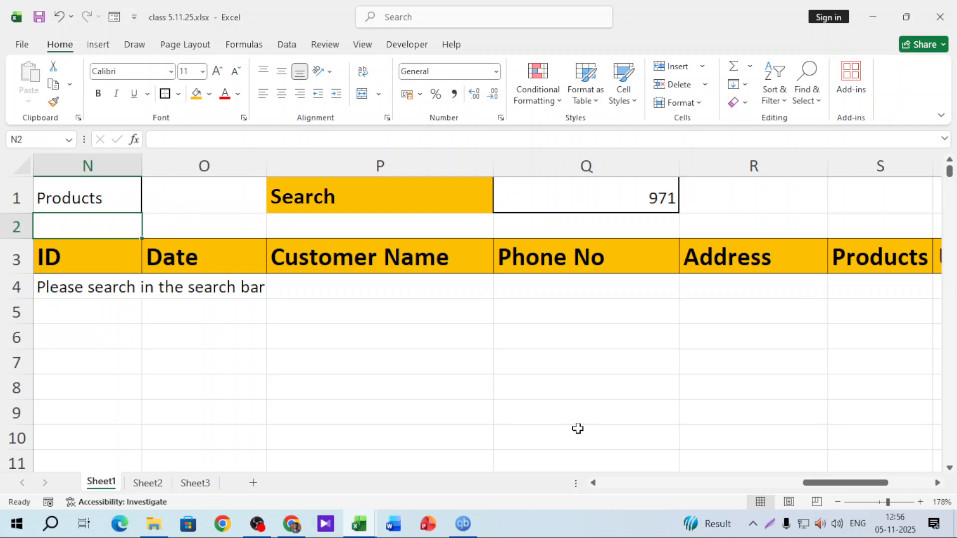
Search the Products column for food by entering "food" in search cell Q1
left_click_drag(847, 483, 801, 493)
left_click(657, 206)
type("food")
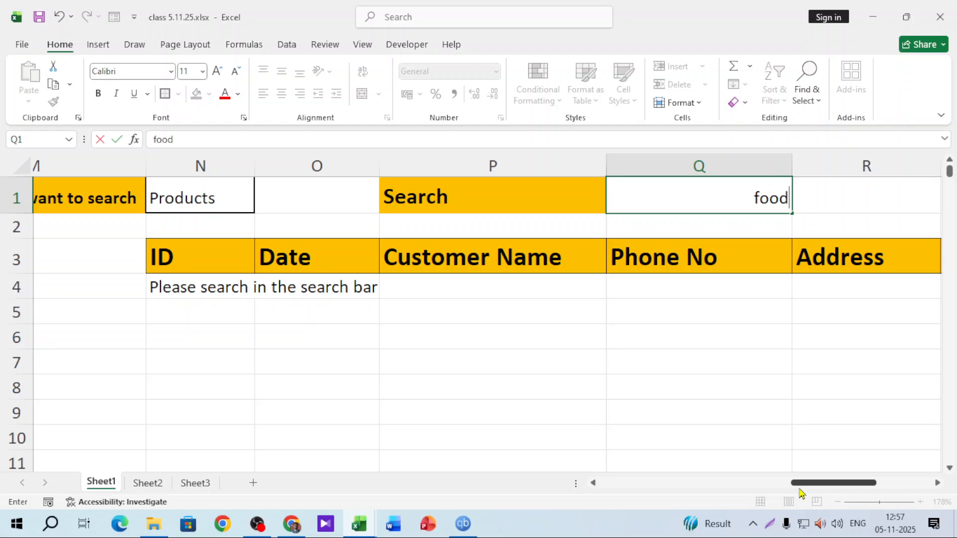
key("Return")
Fit column S's width to the product names and look through the filtered rows
left_click_drag(811, 484, 879, 486)
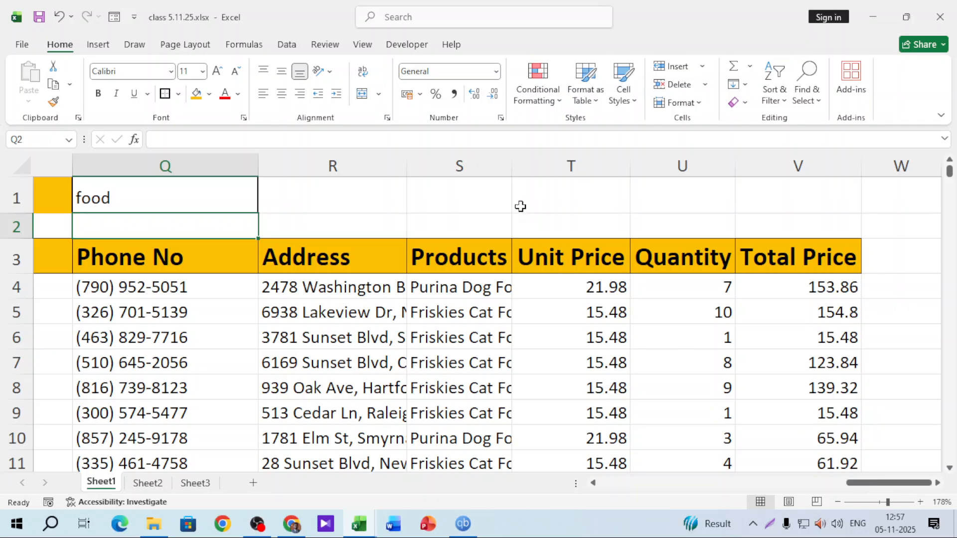
double_click(512, 166)
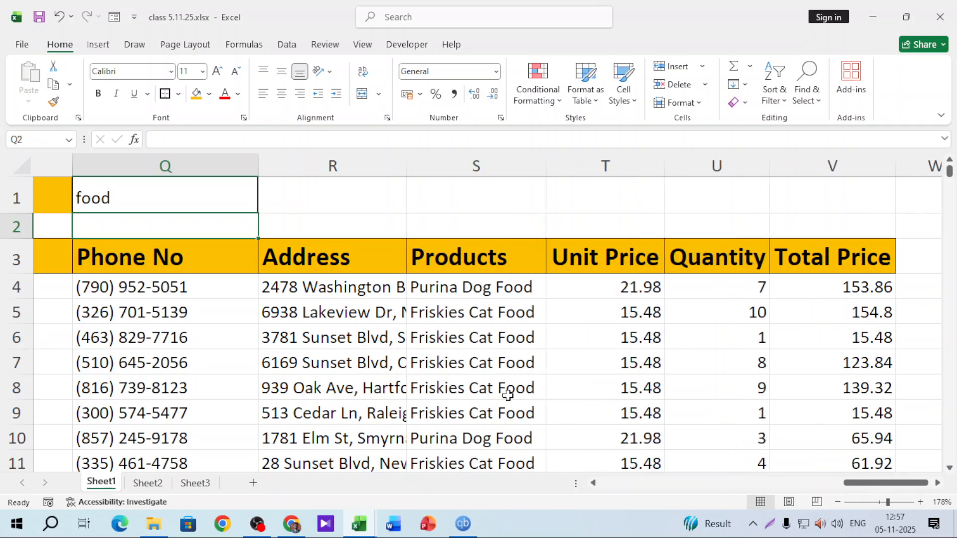
scroll(528, 374, "down", 4)
scroll(528, 385, "up", 5)
Add a list data validation to cell N1 with the source ID,Date,Customer_Name,Phone_No,Address,Products
left_click_drag(861, 487, 790, 493)
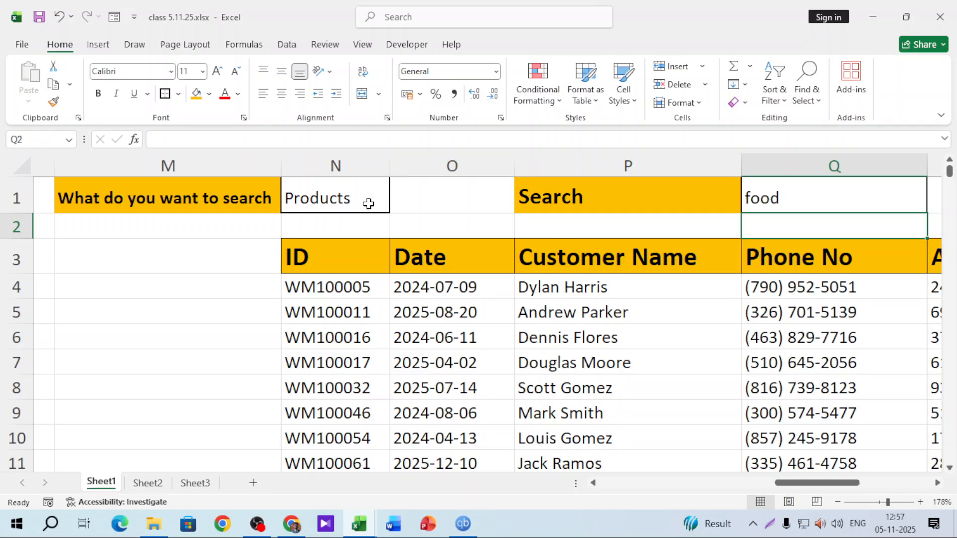
left_click(433, 205)
left_click(344, 198)
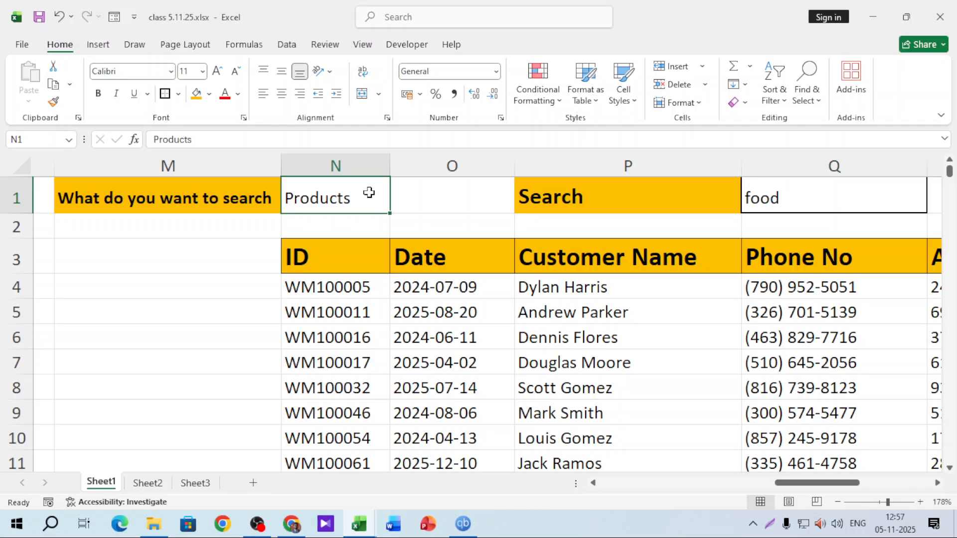
left_click(286, 45)
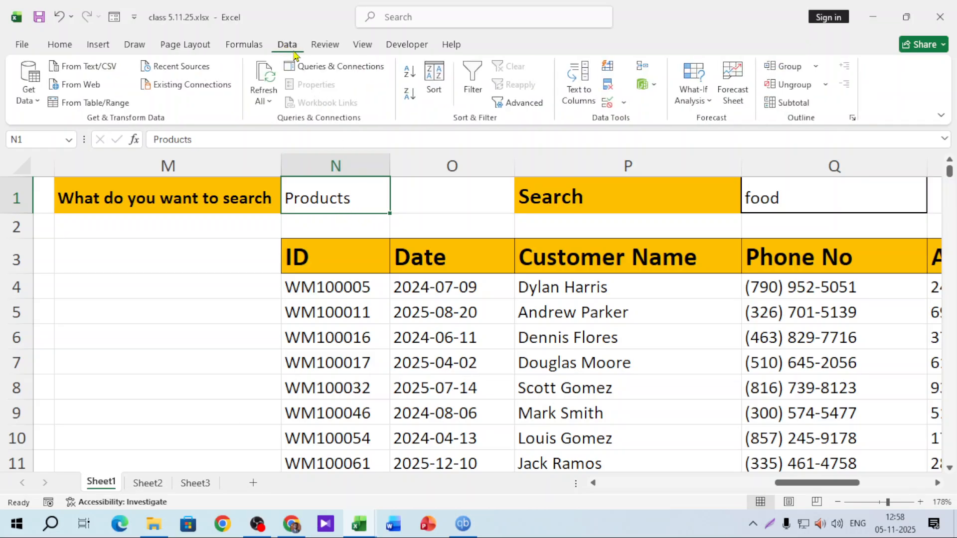
left_click(624, 103)
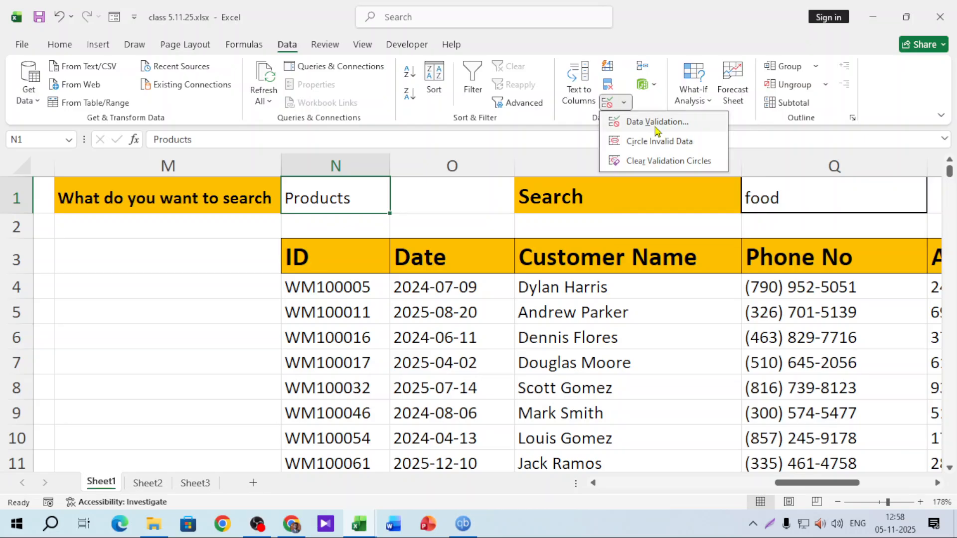
left_click(657, 125)
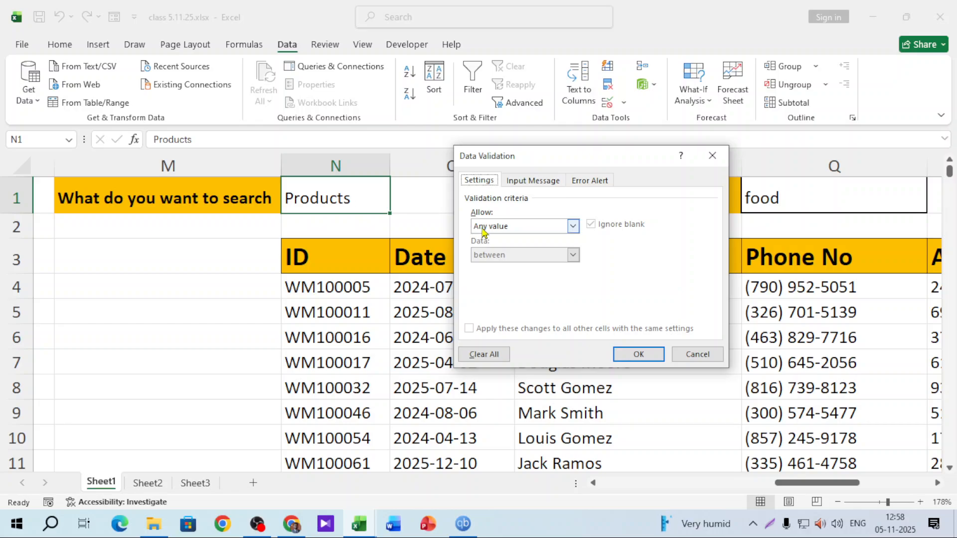
left_click(527, 226)
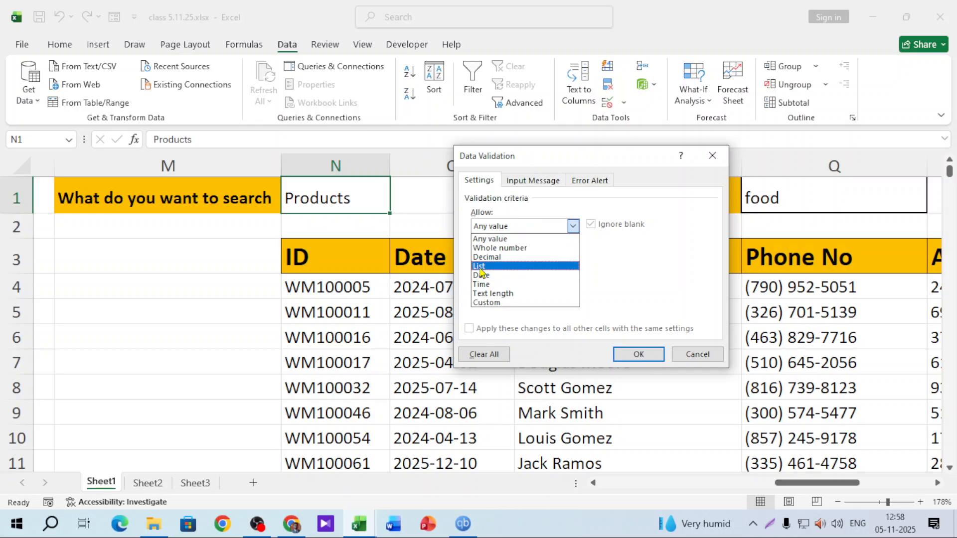
left_click(499, 266)
left_click(502, 282)
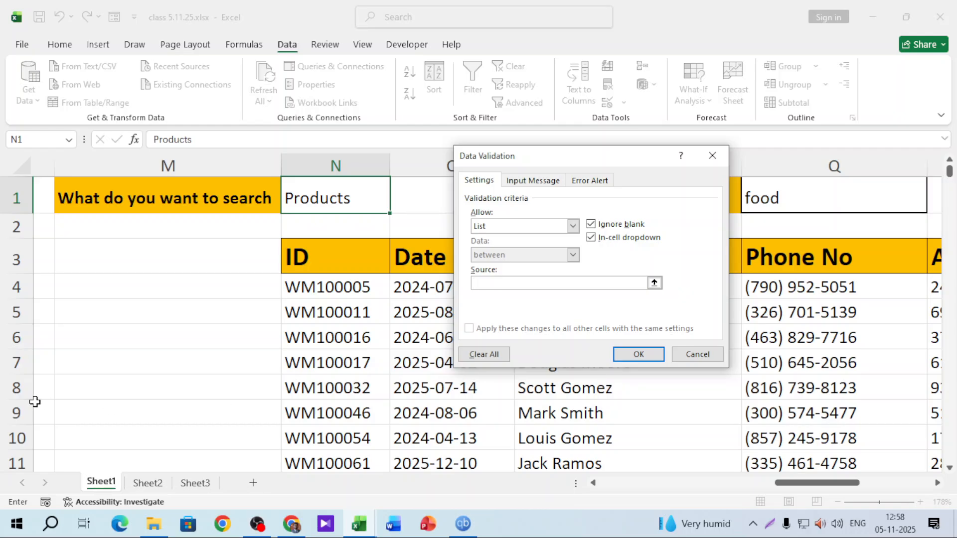
type("ID,Date,Customer_Name,")
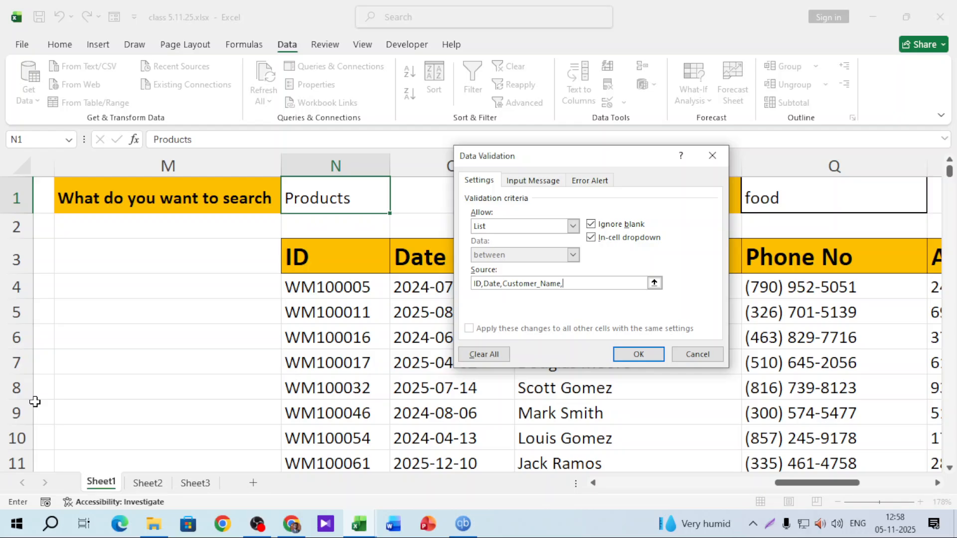
type("Phone_No,Address,Products")
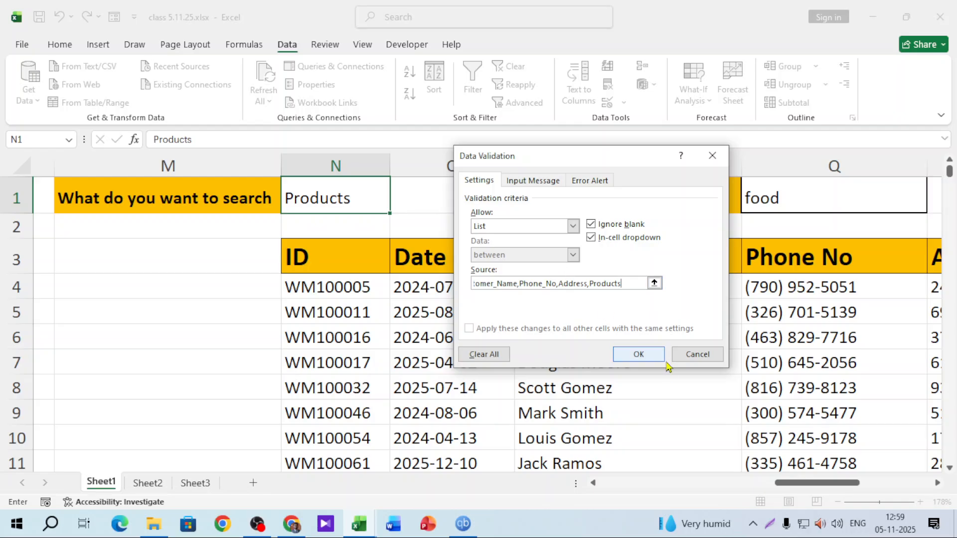
left_click(646, 358)
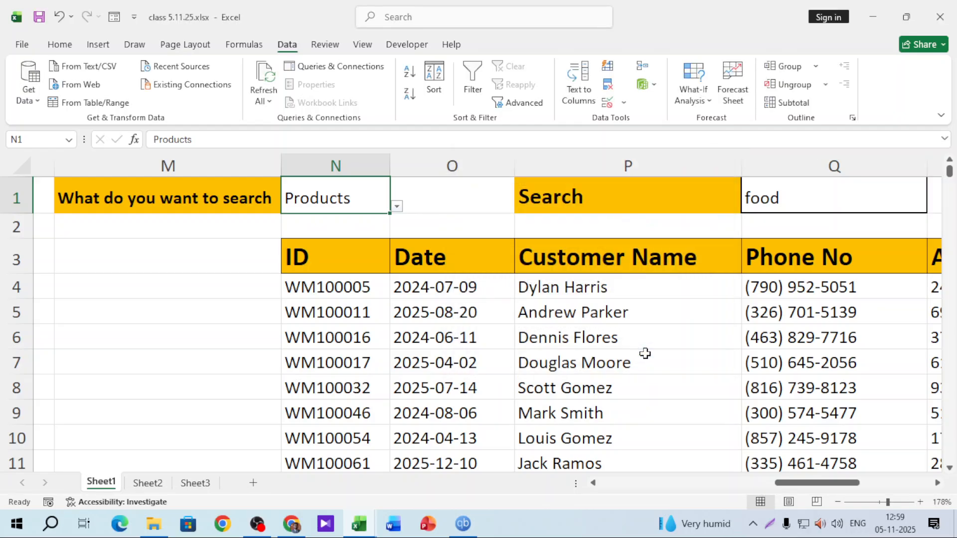
Choose Customer_Name from cell N1's dropdown and enter a customer's first name in search cell Q1
left_click(120, 280)
left_click(346, 191)
left_click(398, 207)
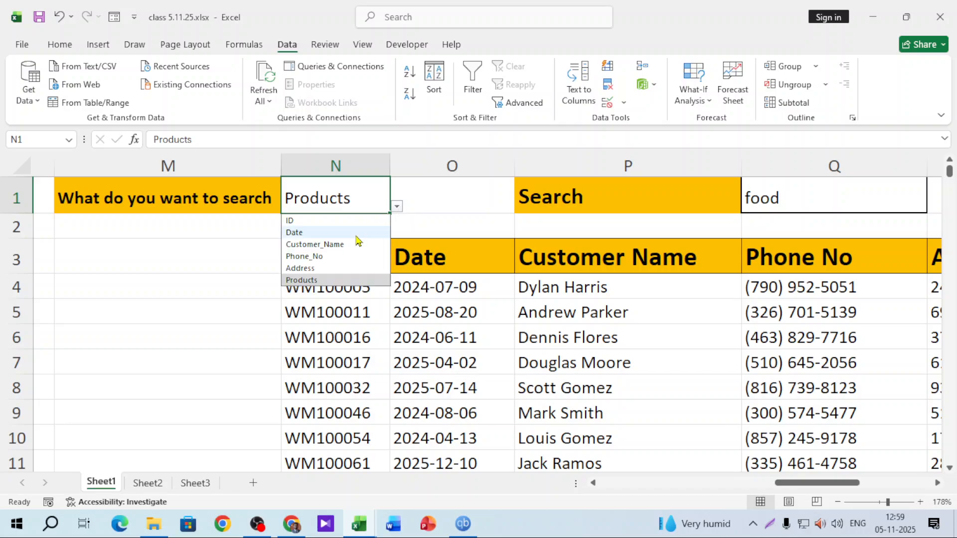
left_click(316, 244)
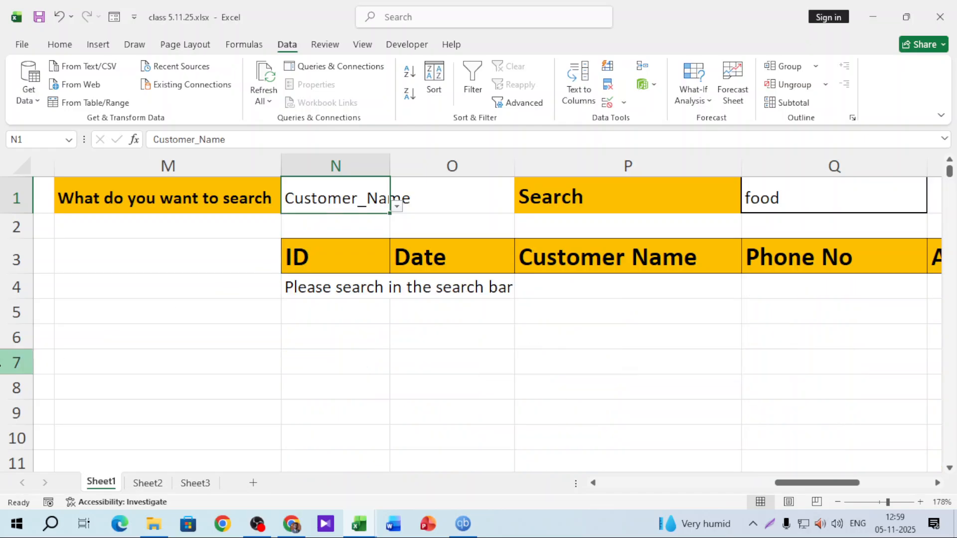
left_click(807, 205)
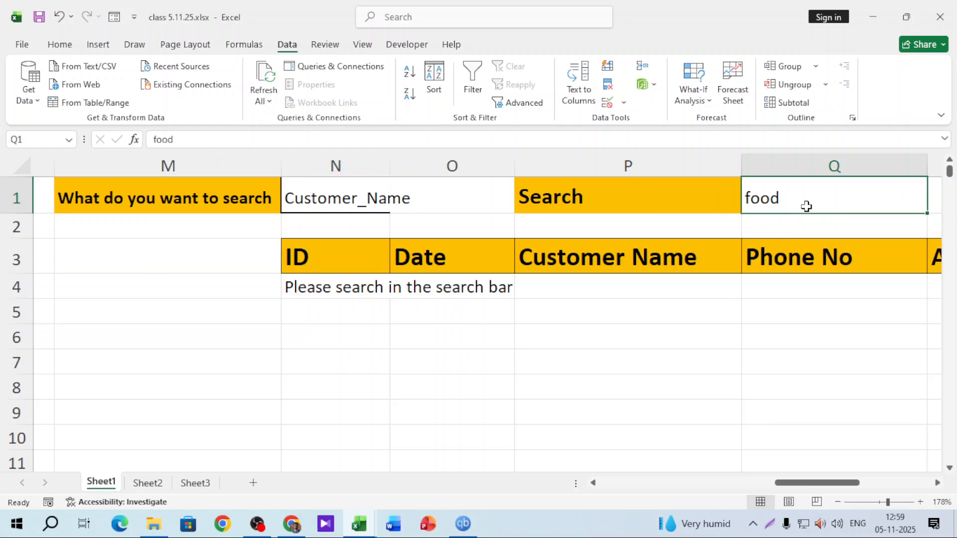
type("dyn")
key("BackSpace")
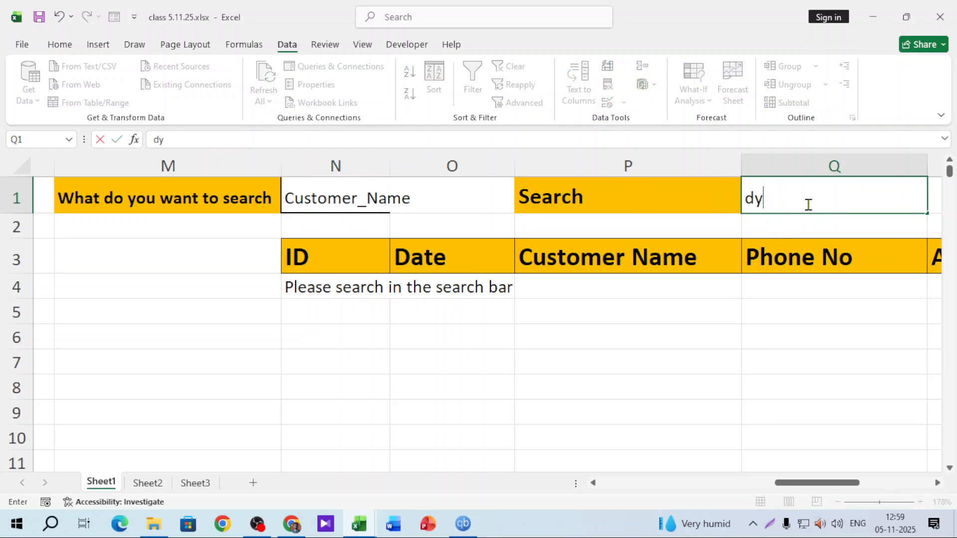
type("lan")
key("Return")
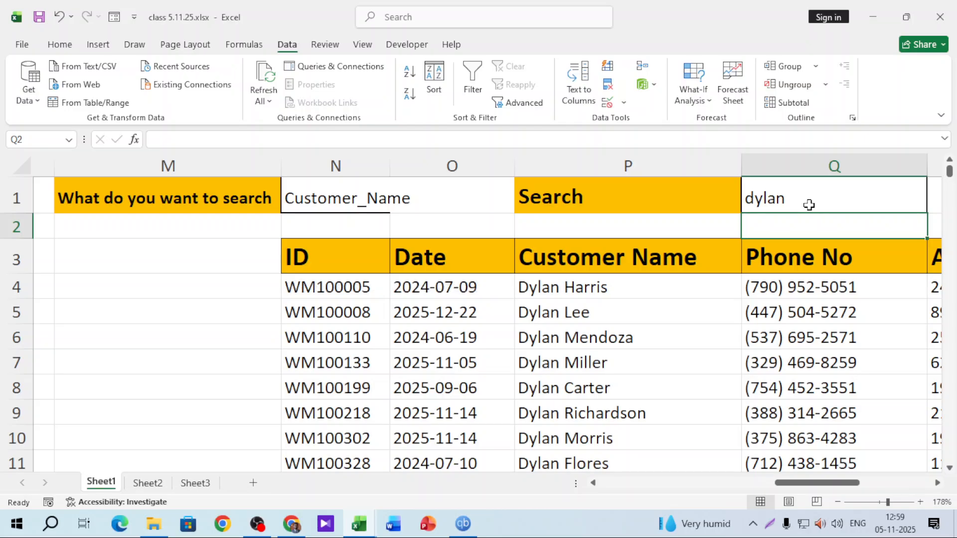
Switch the searched column in N1 to Phone_No and enter 567 in search cell Q1
left_click(386, 202)
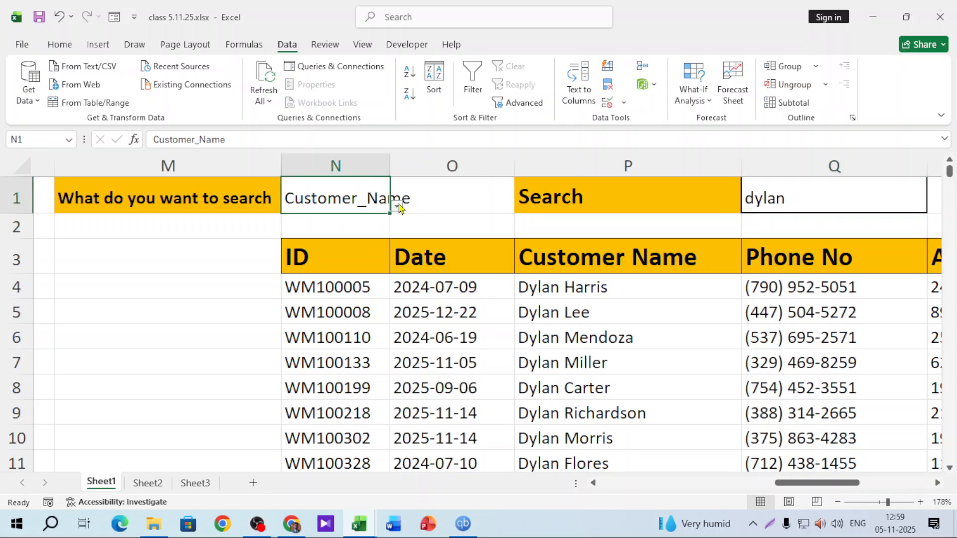
left_click(397, 206)
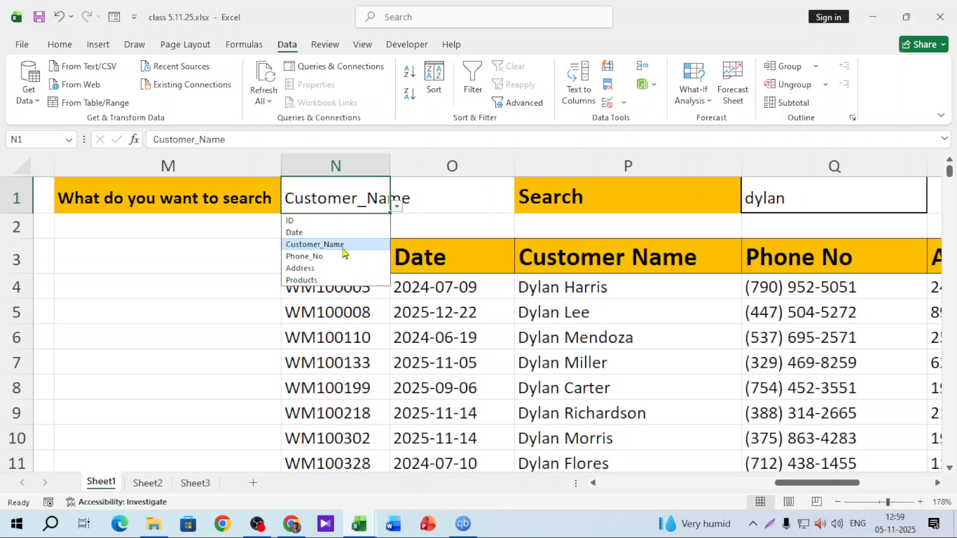
left_click(319, 256)
left_click(815, 201)
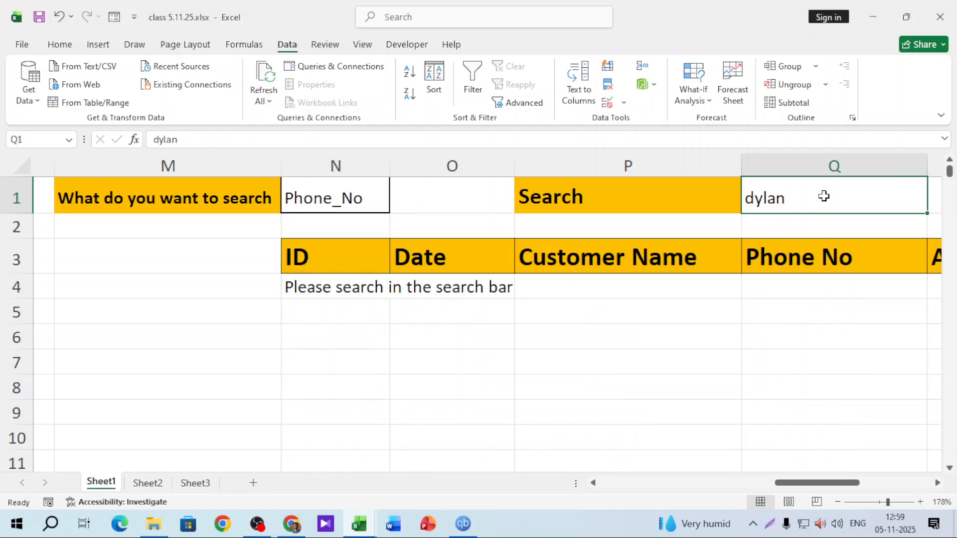
type("567")
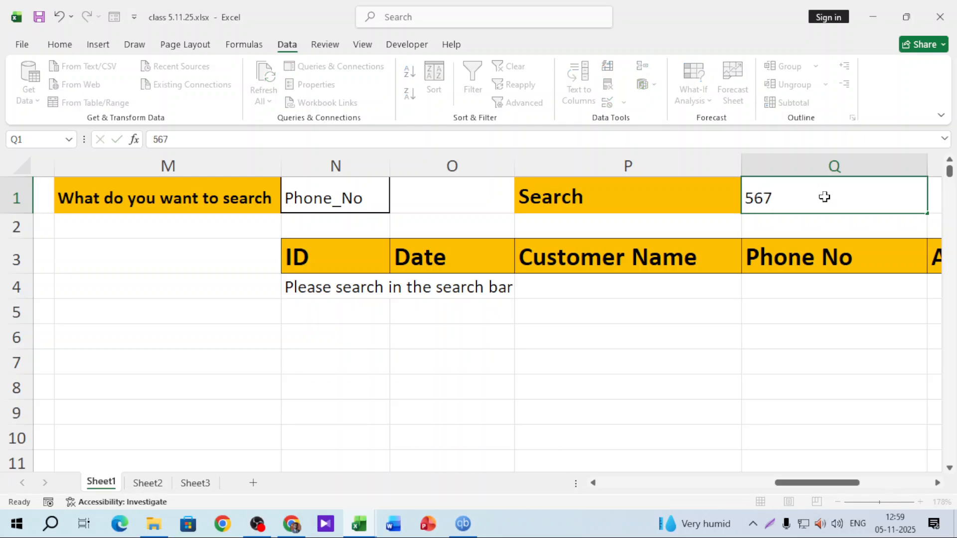
key("Return")
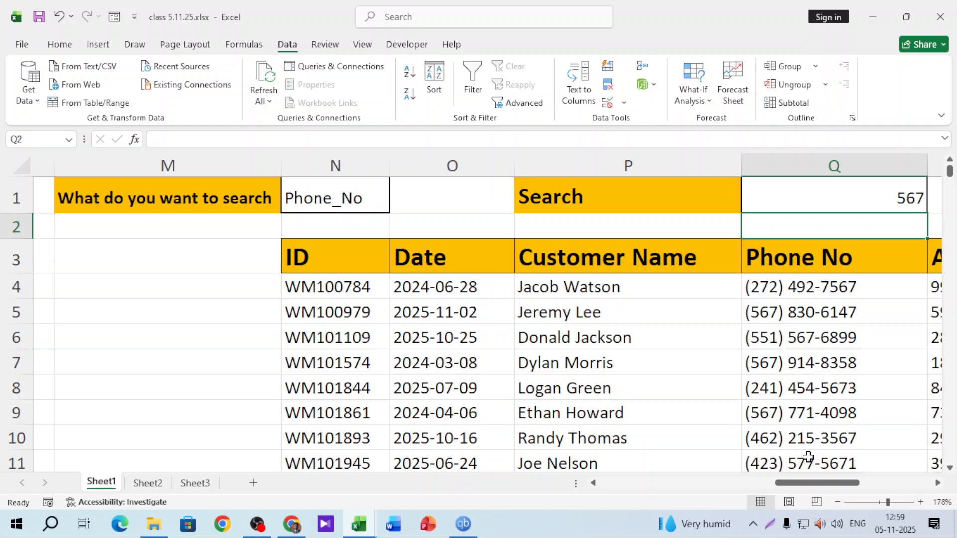
Switch the searched column in N1 to Products, search for "cat" in Q1 and check the product entries in the filtered rows
left_click(374, 188)
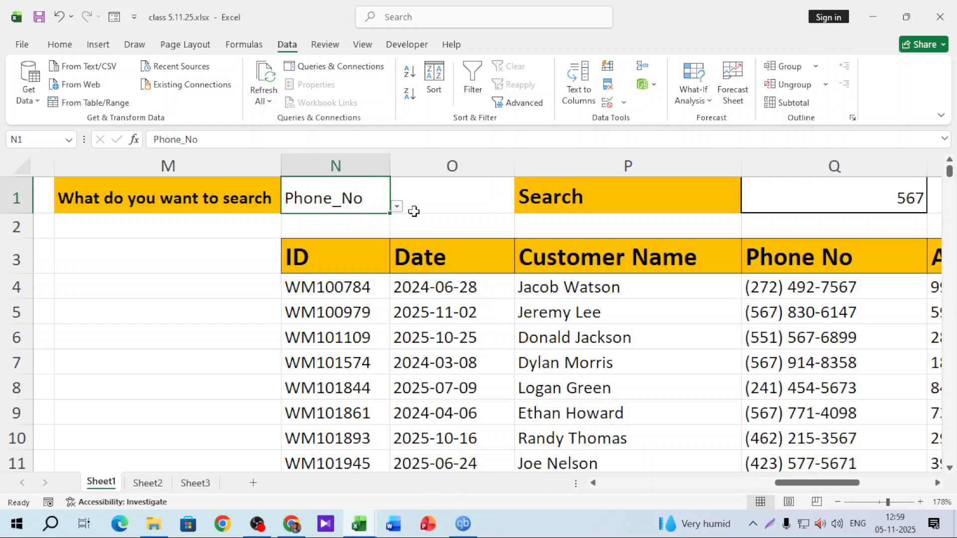
left_click(398, 207)
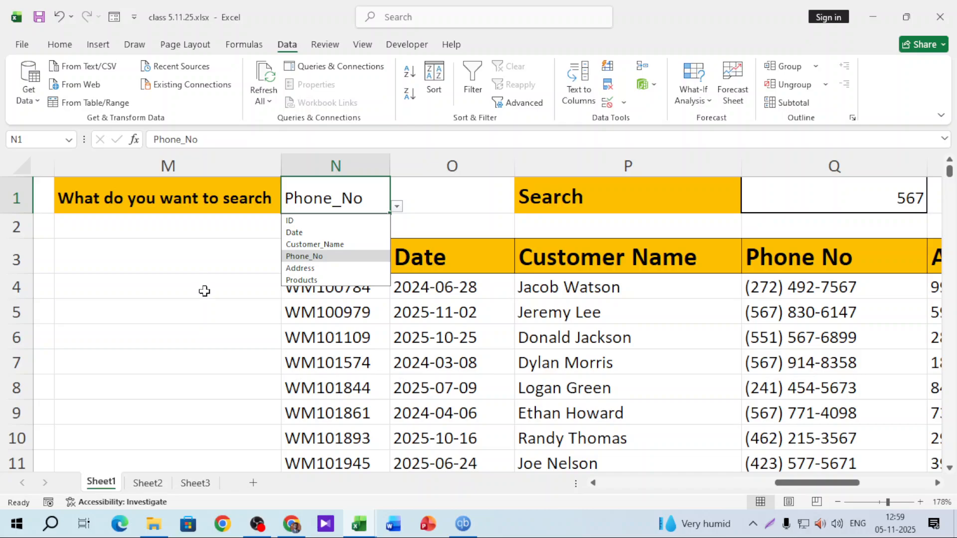
left_click(309, 280)
left_click(825, 190)
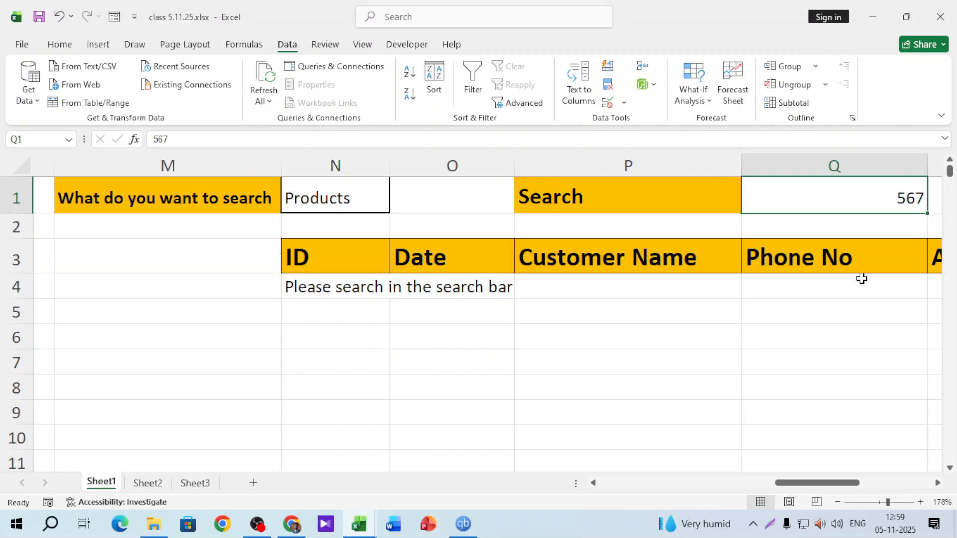
type("cat")
key("Return")
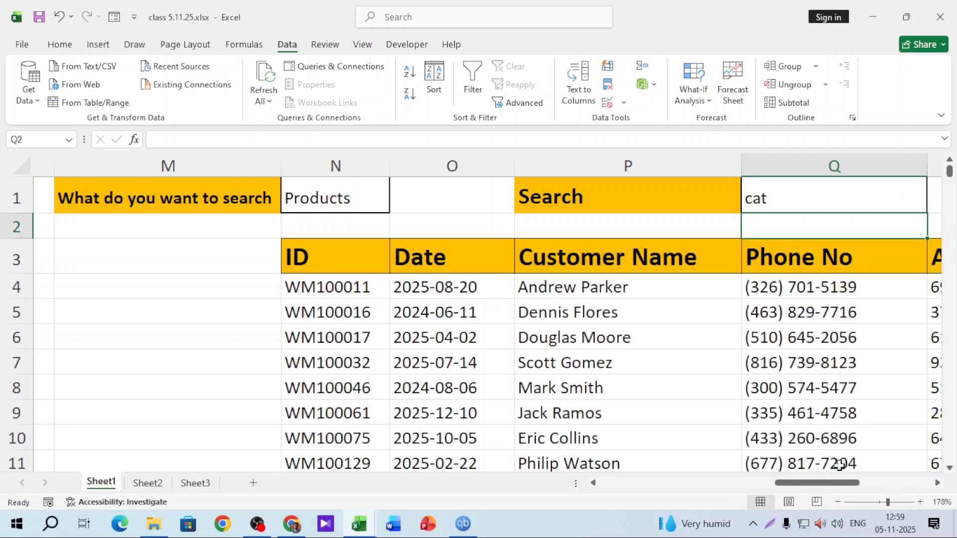
left_click_drag(839, 483, 912, 483)
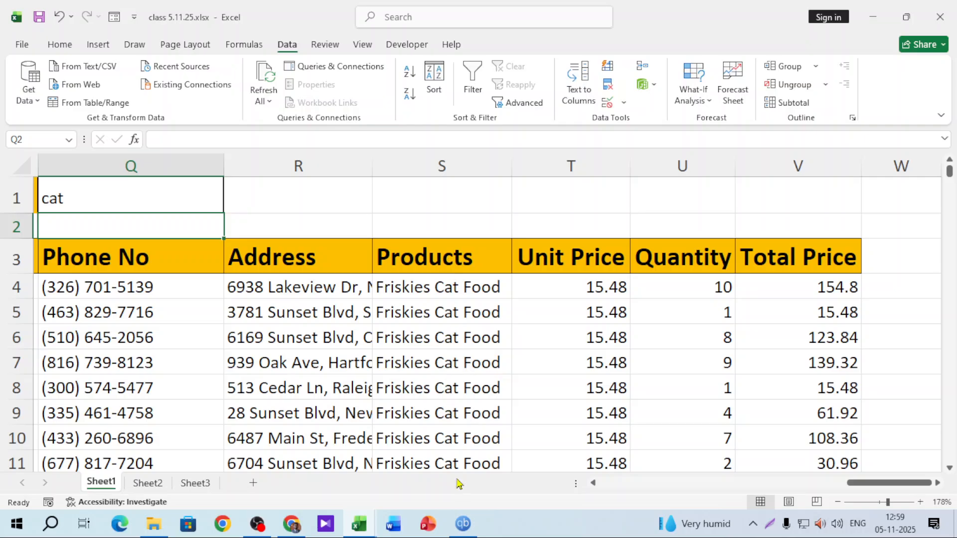
scroll(506, 349, "down", 4)
scroll(507, 348, "up", 4)
left_click_drag(844, 488, 780, 484)
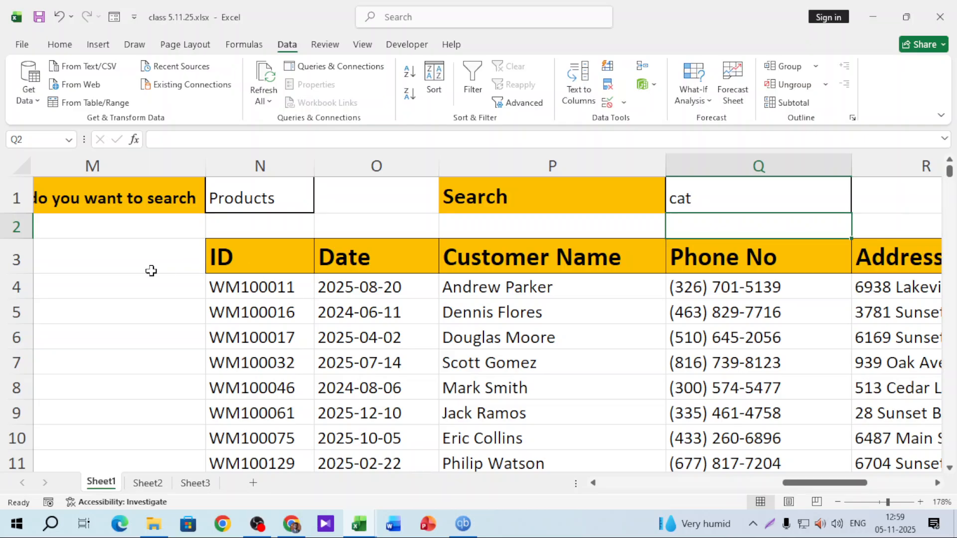
Return from the source data to the results table and open the FILTER formula in cell N4 to examine it
left_click(150, 250)
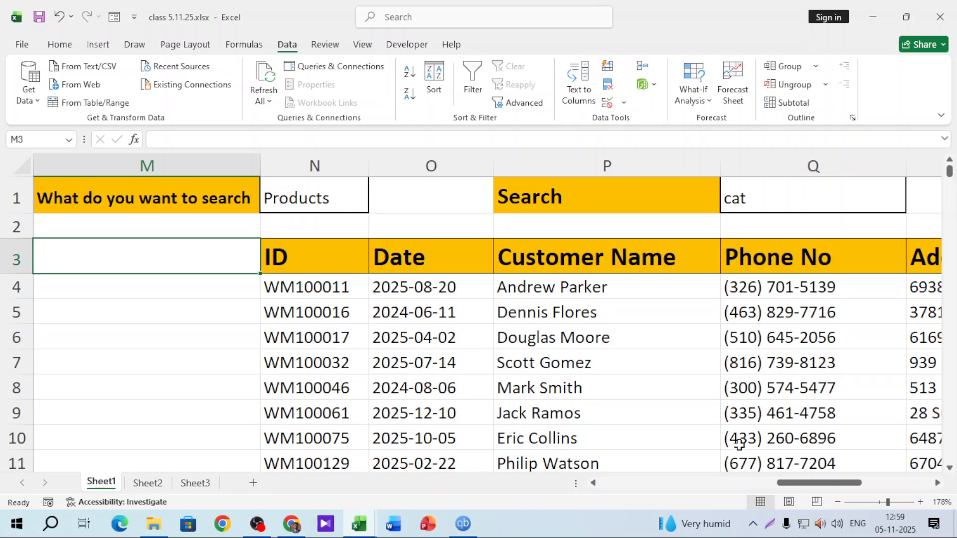
left_click_drag(818, 488, 580, 489)
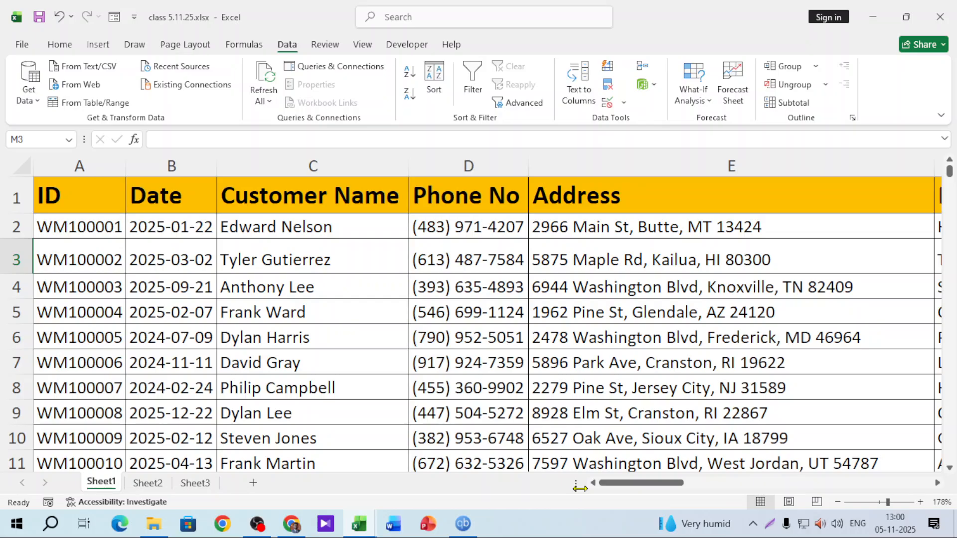
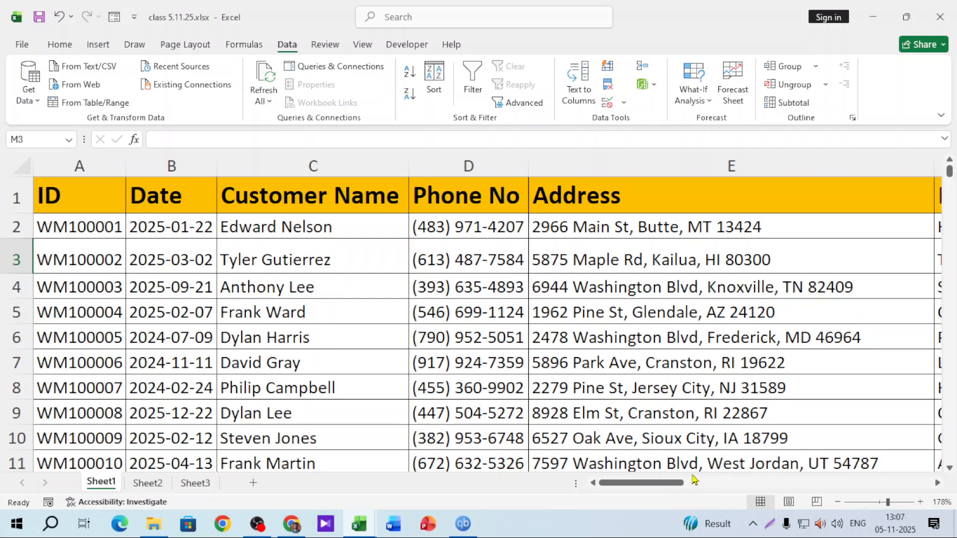
left_click_drag(695, 483, 838, 493)
double_click(391, 286)
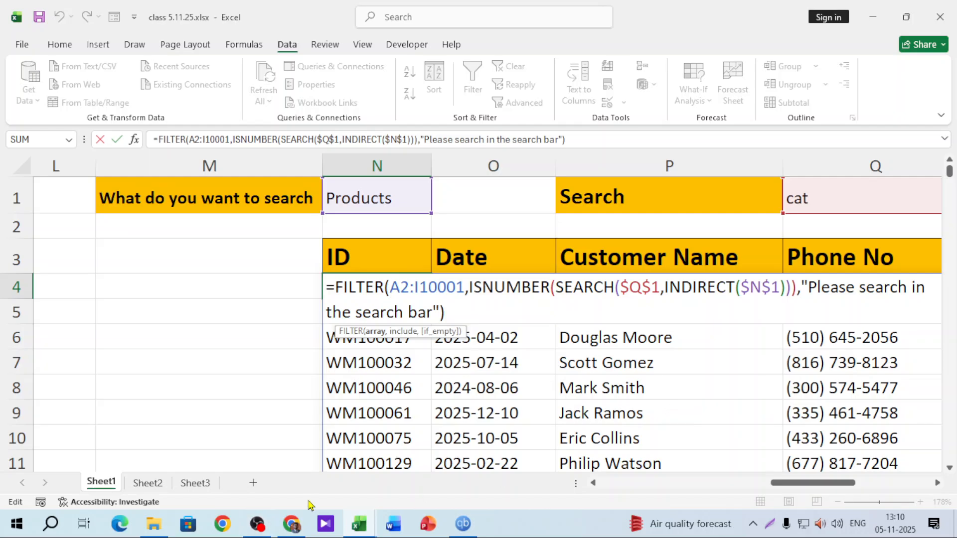
mouse_move(246, 535)
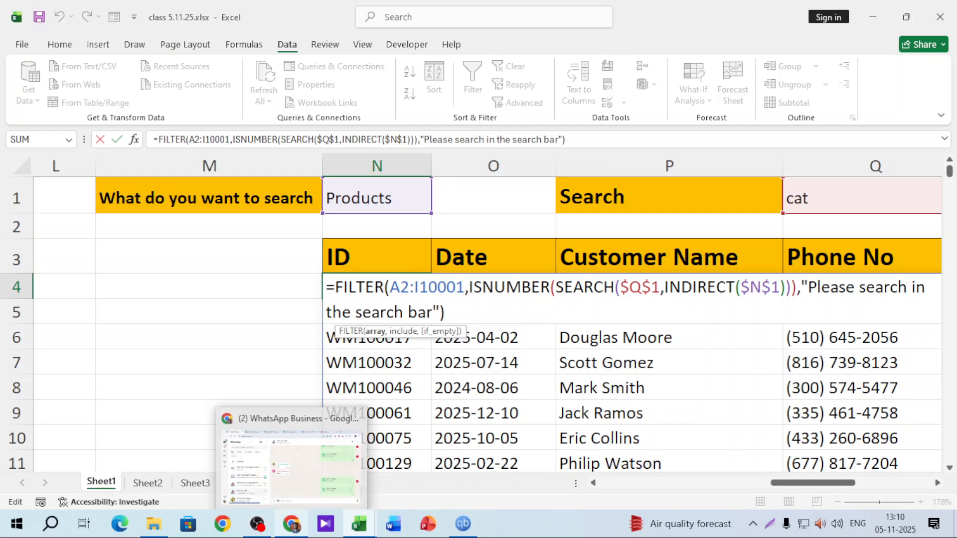
left_click(257, 535)
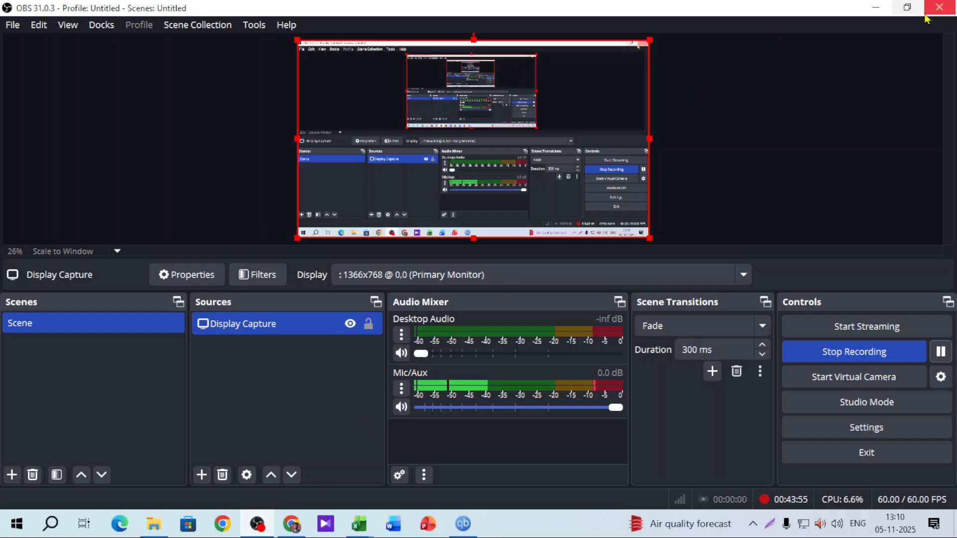
Return to Excel and cancel editing the FILTER formula in cell N4
left_click(885, 9)
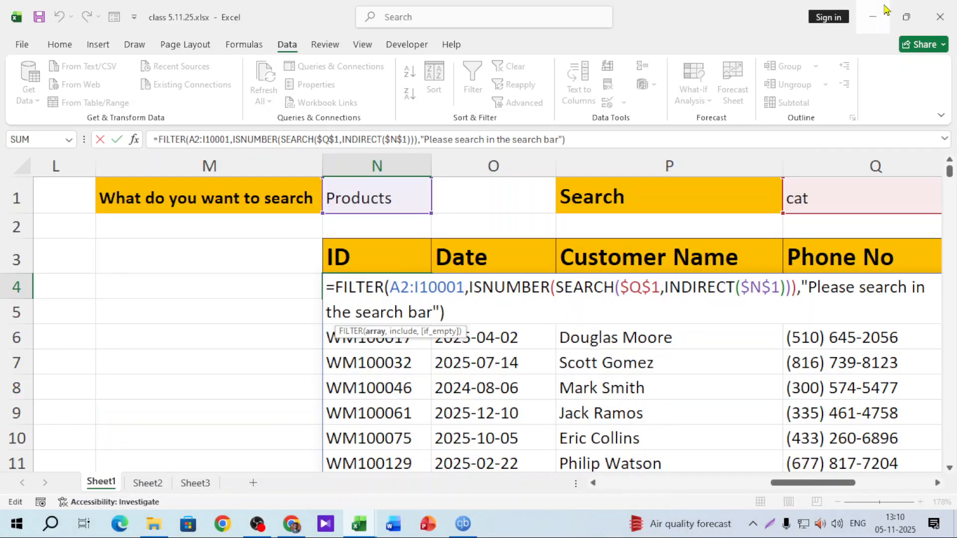
left_click(235, 327)
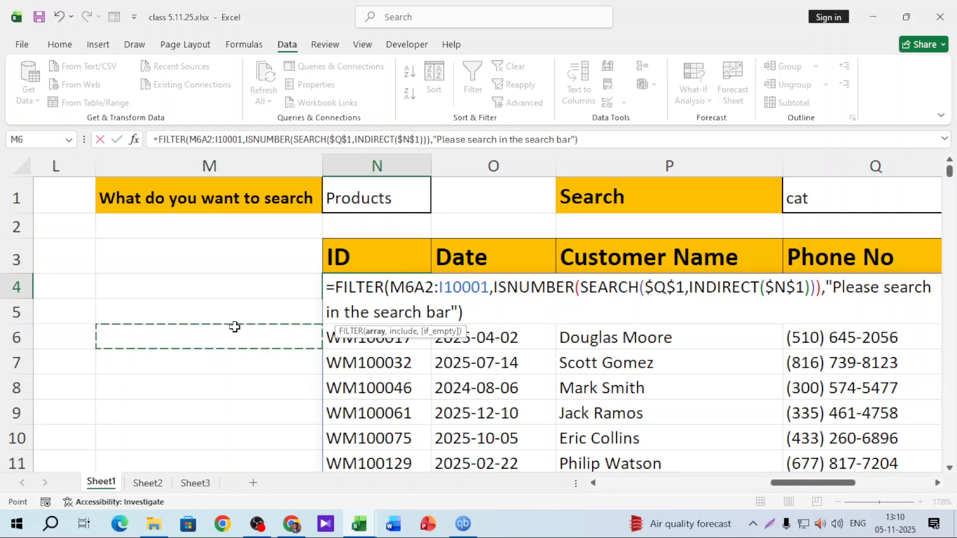
key("Escape")
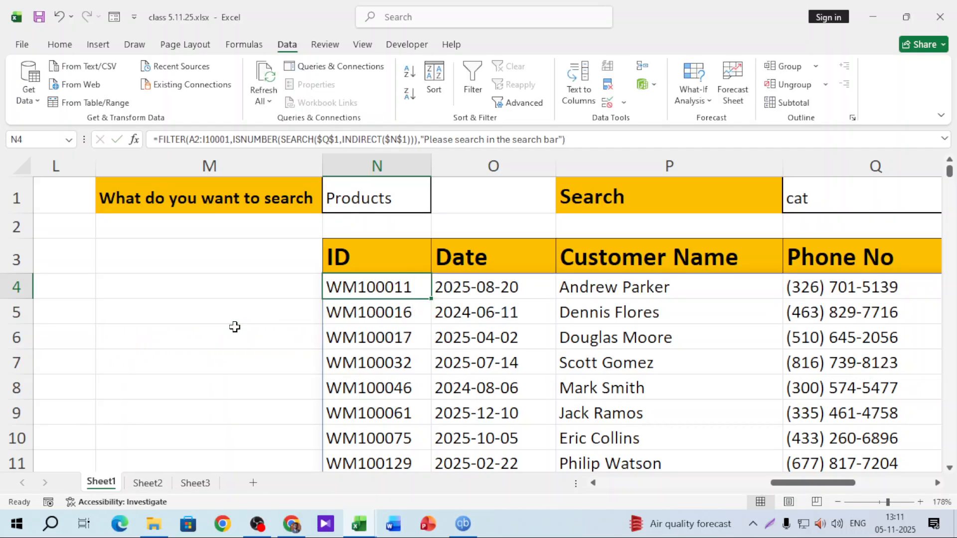
Examine the list source in the data validation settings of cell N1, close them without changes and return to the results table
left_click(406, 193)
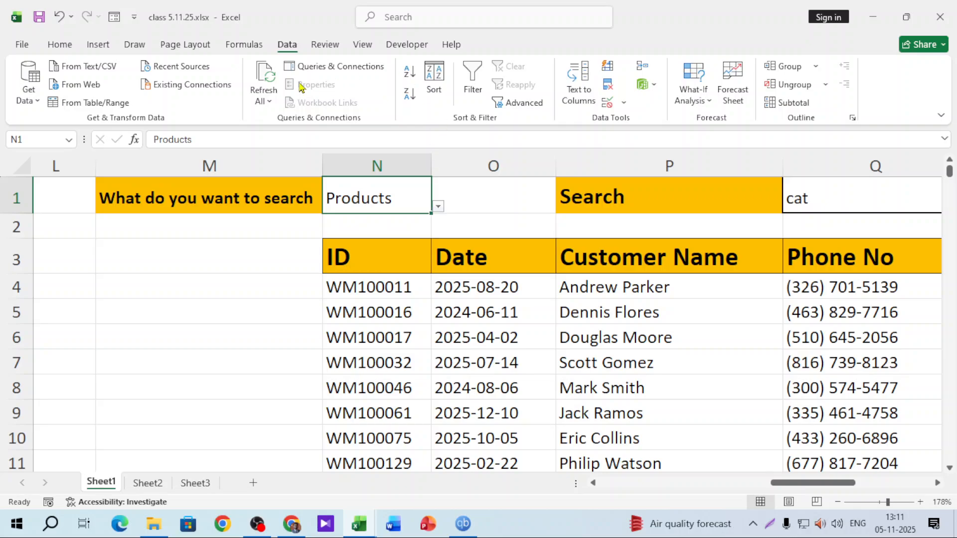
left_click(608, 101)
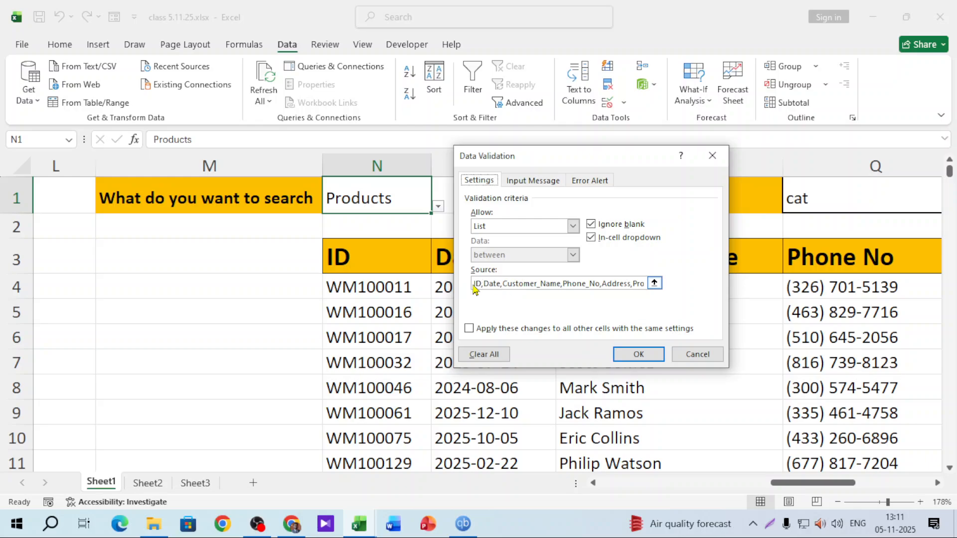
left_click_drag(475, 284, 631, 287)
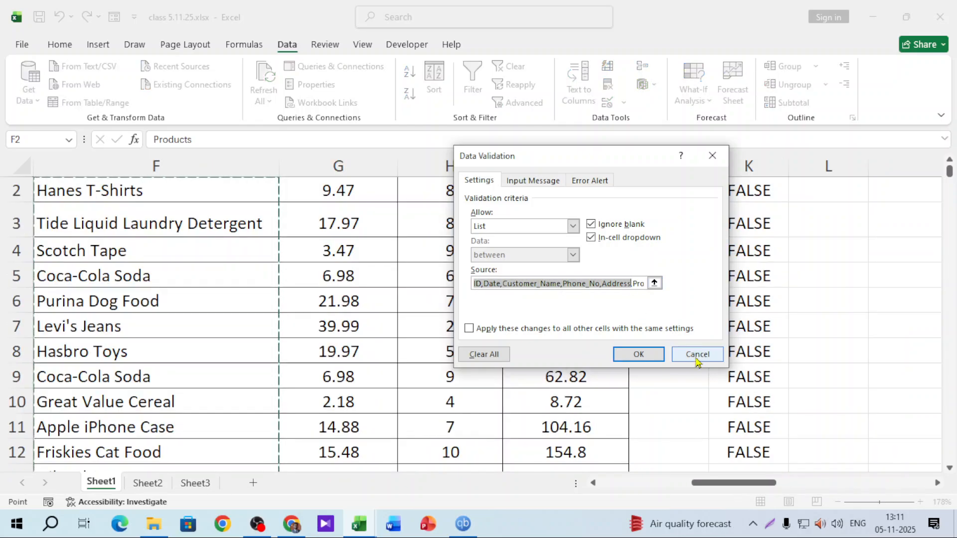
left_click(697, 354)
left_click_drag(740, 486, 807, 480)
scroll(459, 347, "up", 1)
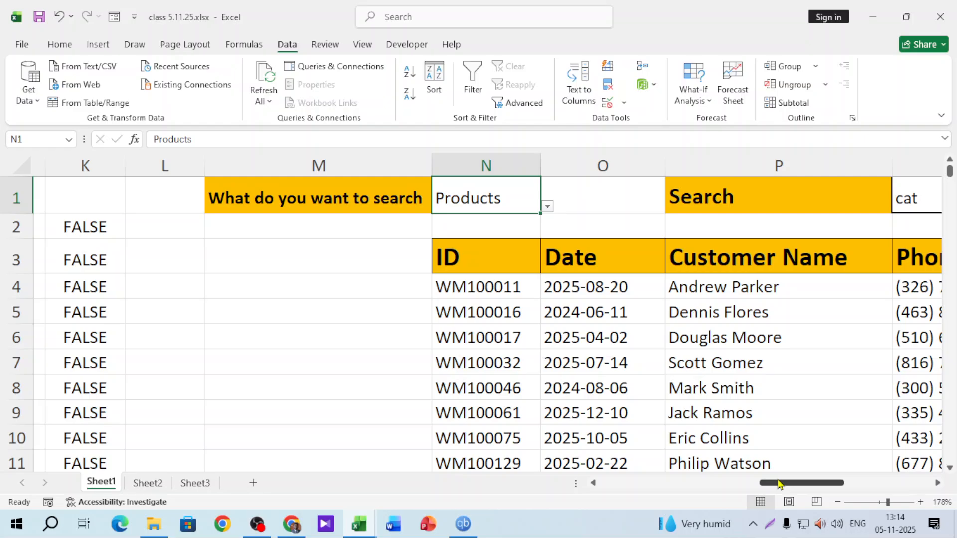
Select the ID entries in the source data from A2 down to the last row to review the range, then clear the selection
left_click_drag(779, 484, 620, 483)
left_click(67, 232)
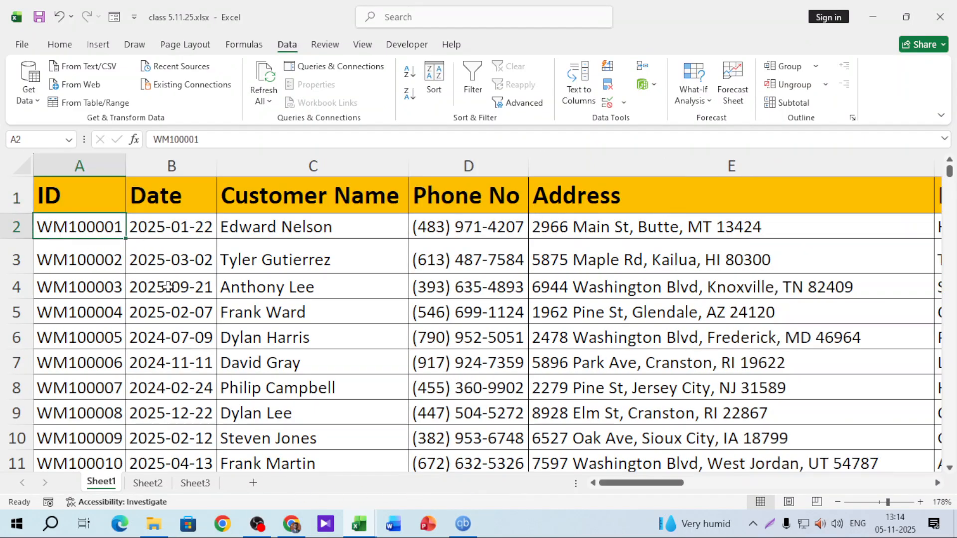
key("ctrl+shift+Down")
key("ctrl+shift+Down")
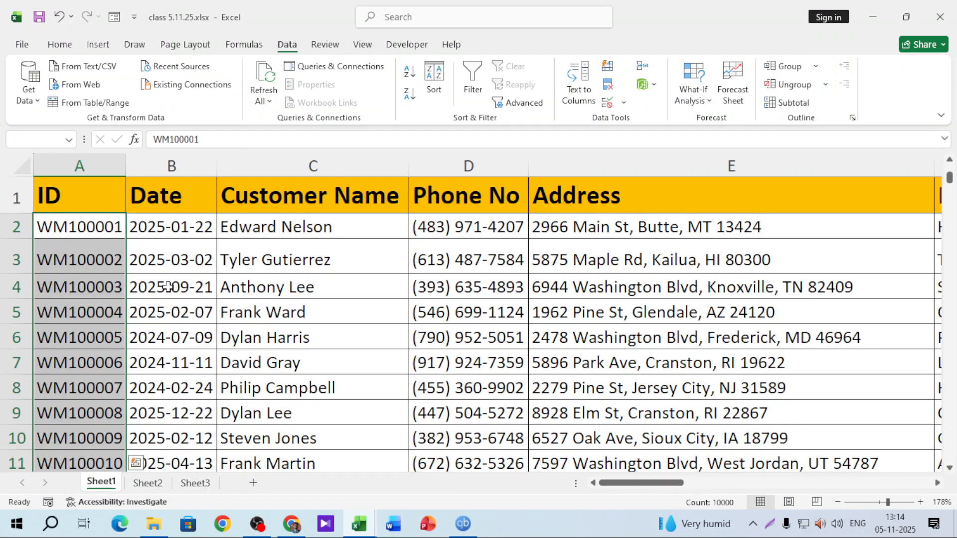
key("ctrl+BackSpace")
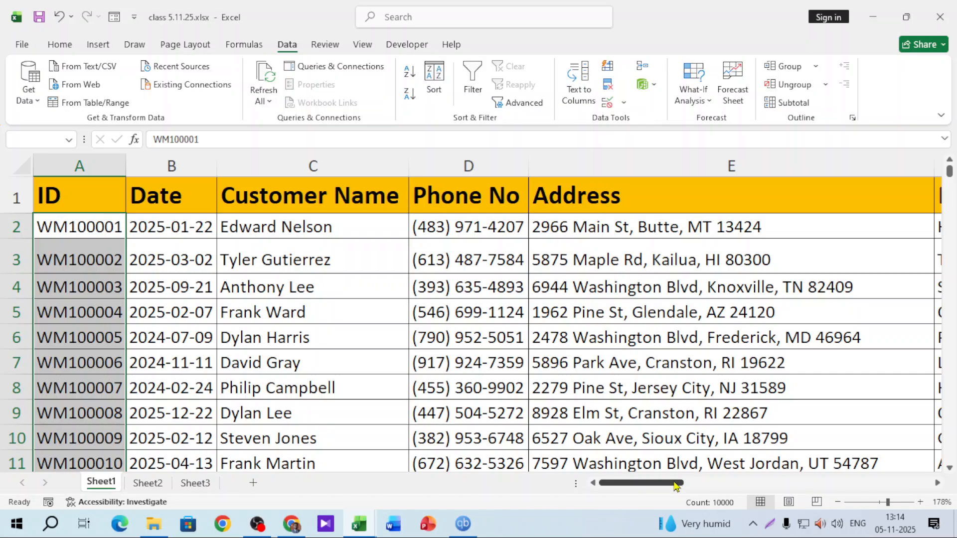
left_click(364, 371)
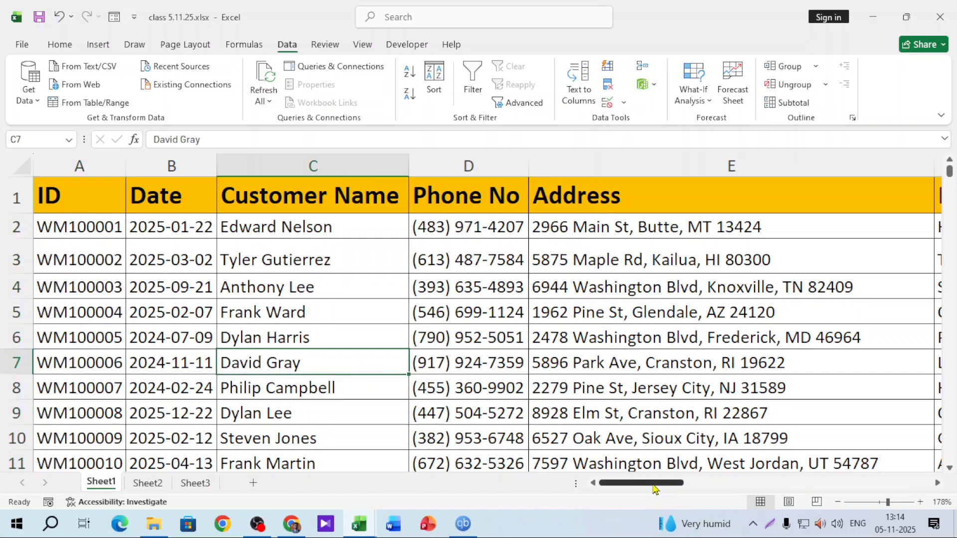
mouse_move(656, 488)
left_mouse_down()
mouse_move(798, 489)
mouse_move(656, 489)
left_mouse_up()
Widen the Date column B of the source data slightly
left_click_drag(202, 231, 182, 227)
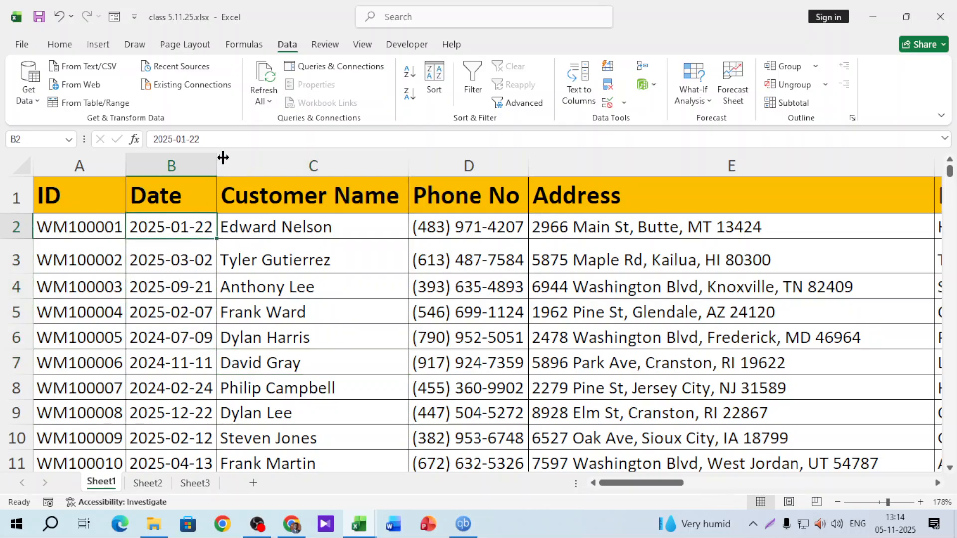
left_click_drag(223, 158, 234, 159)
left_click(60, 45)
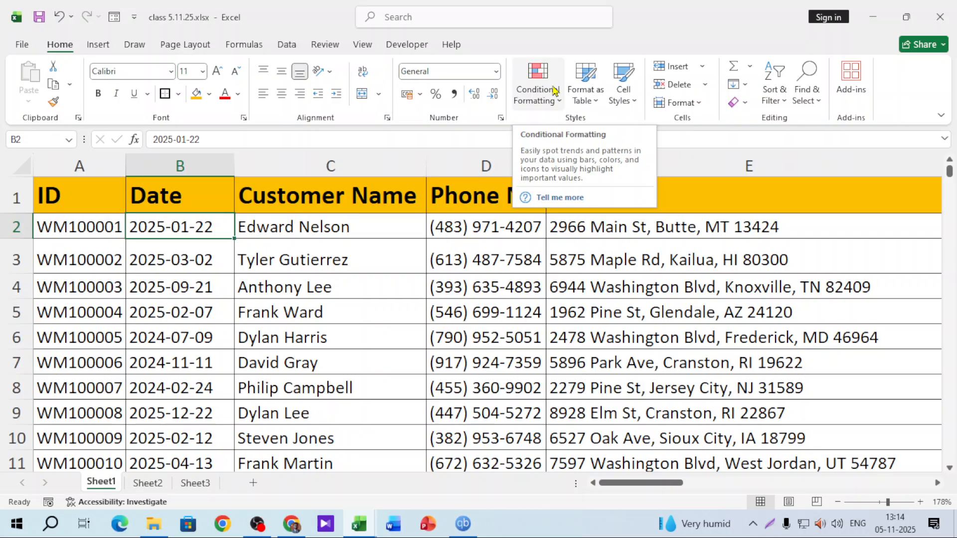
Set the sheet zoom to 100% at the results table and examine the column choices in cell N1's dropdown without changing the selection
left_click_drag(618, 484, 861, 488)
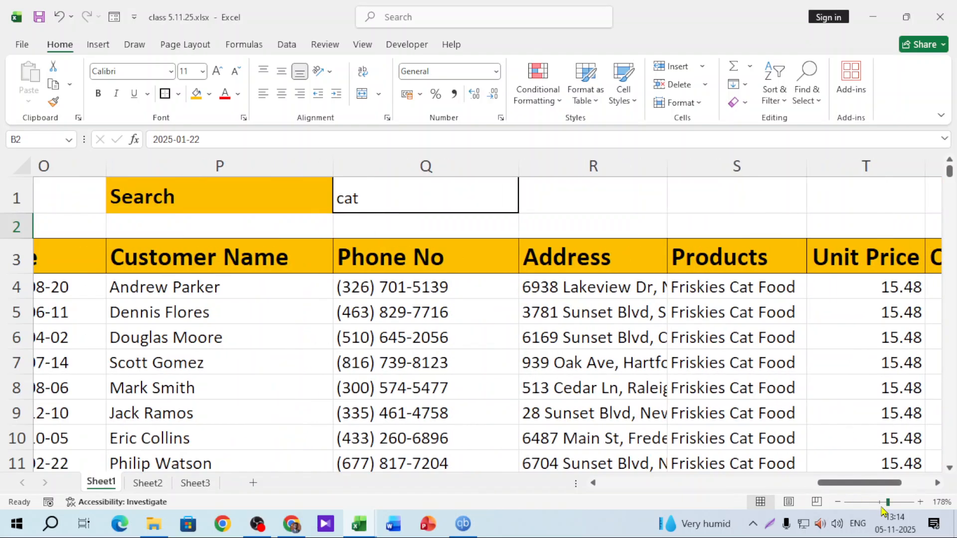
left_click(880, 502)
left_click_drag(875, 485, 890, 497)
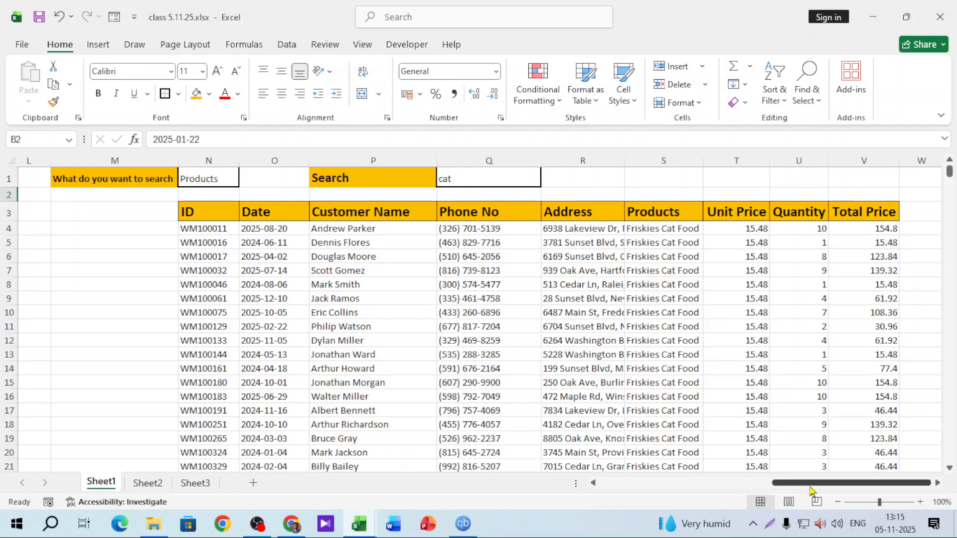
left_click_drag(811, 491, 777, 493)
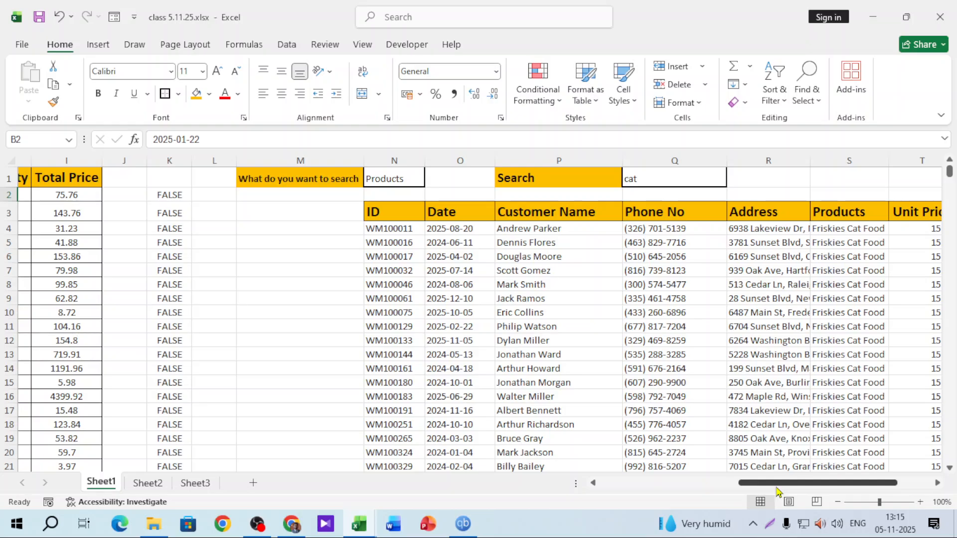
left_click(438, 181)
left_click(398, 199)
left_click(412, 178)
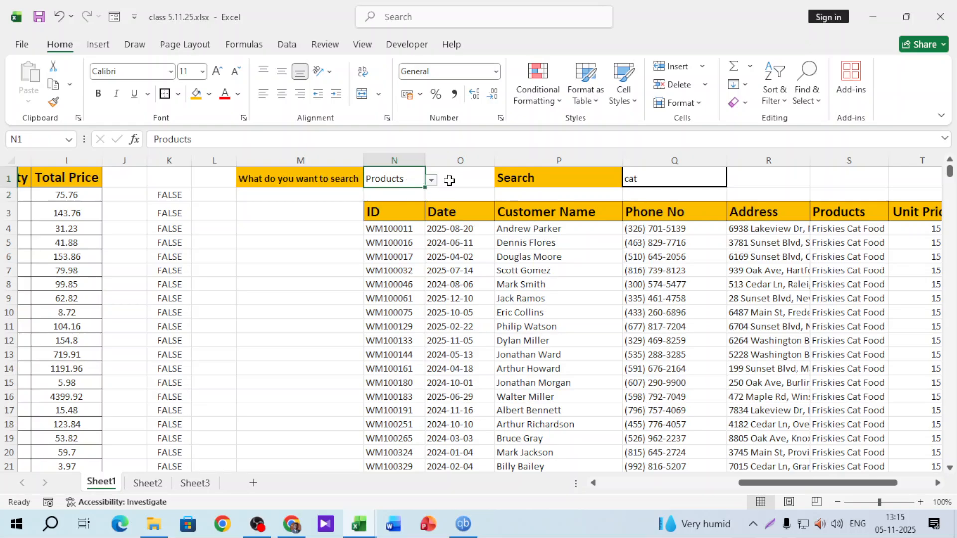
left_click(432, 181)
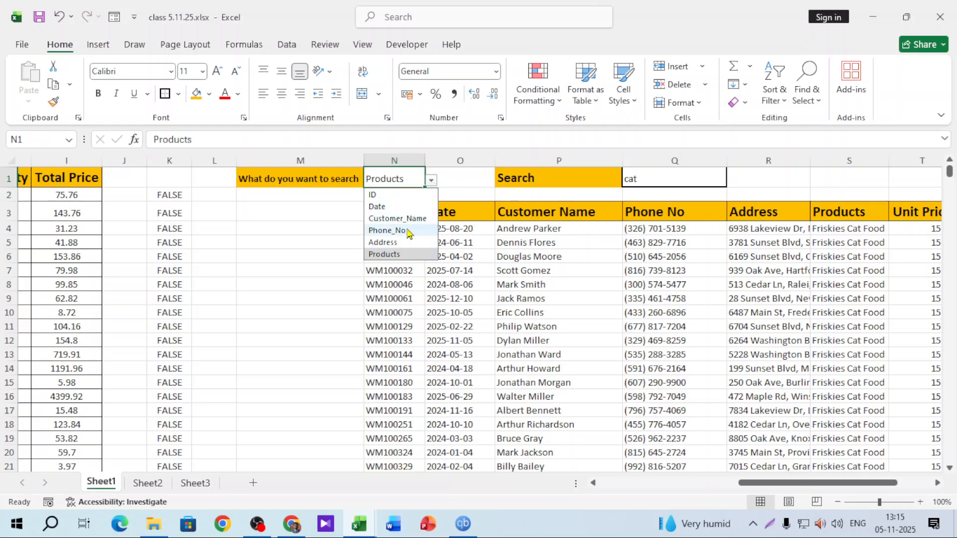
left_click(472, 180)
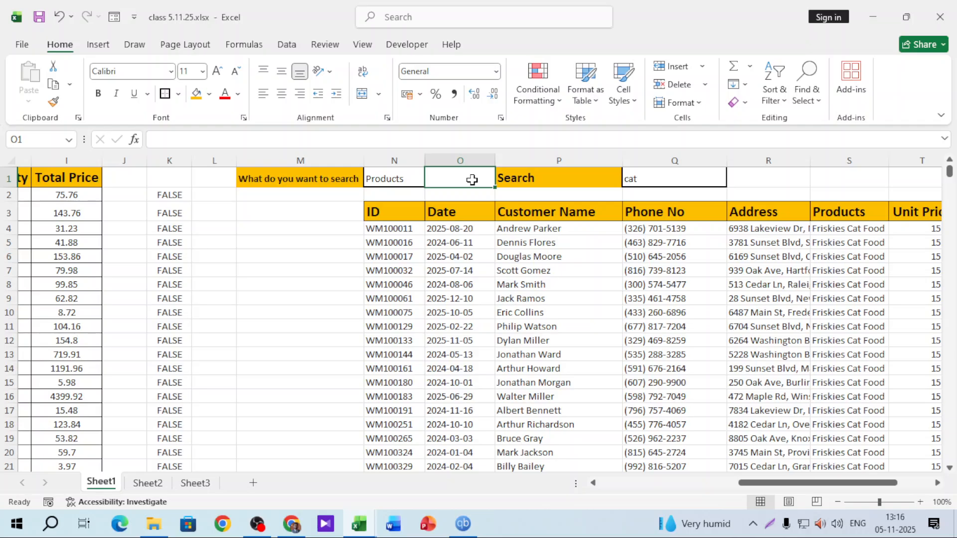
Look through Sheet2 and Sheet3, then return to the source data at the start of Sheet1
left_click(762, 177)
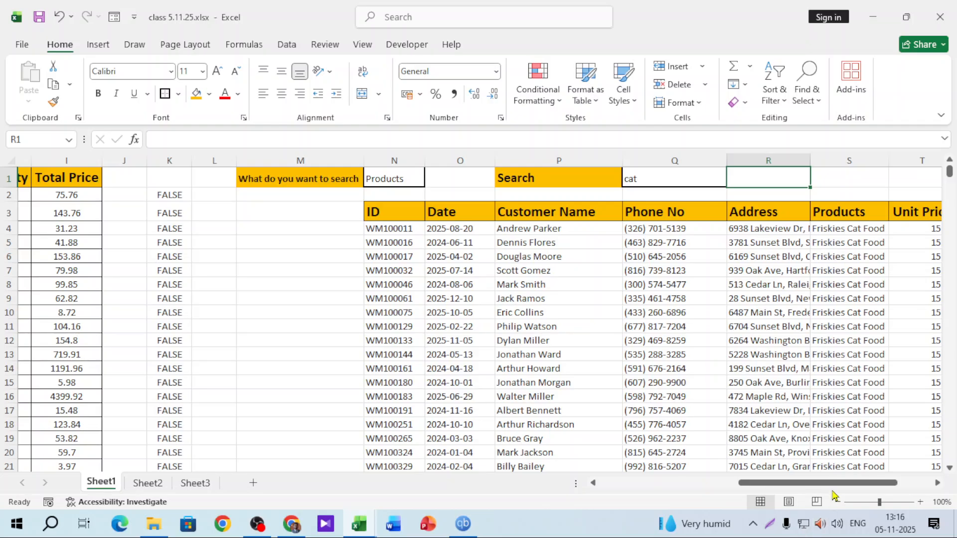
left_click_drag(895, 482, 928, 485)
left_click(147, 483)
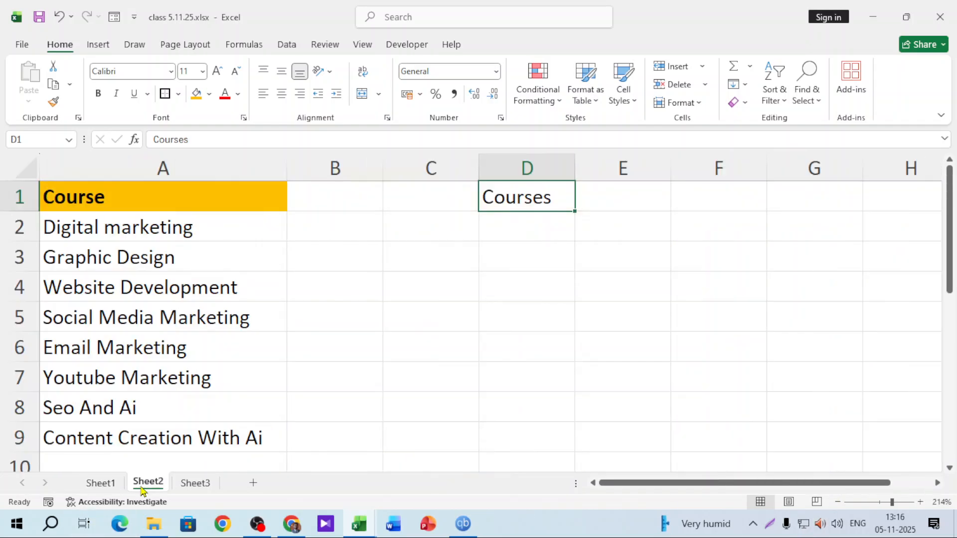
left_click(194, 483)
left_click(325, 395)
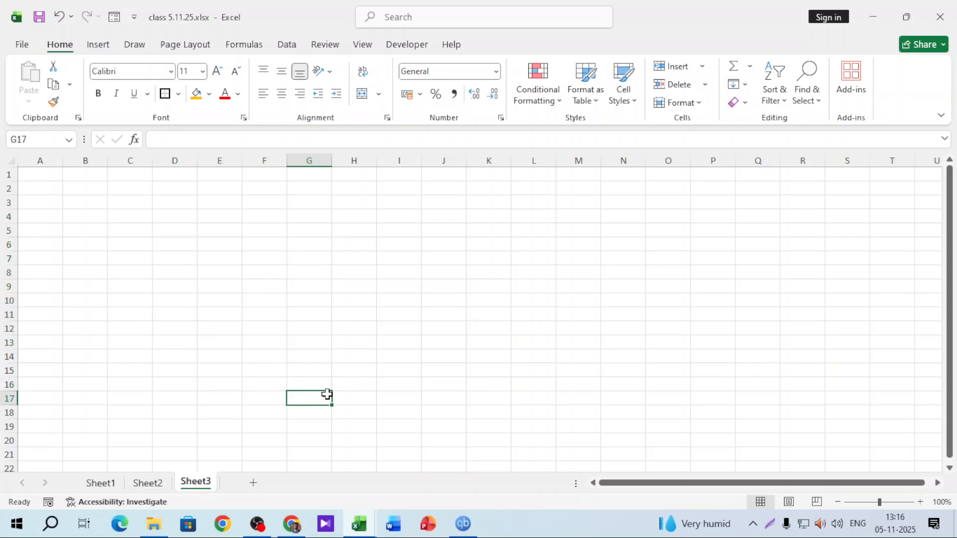
left_click(282, 254)
left_click(85, 201)
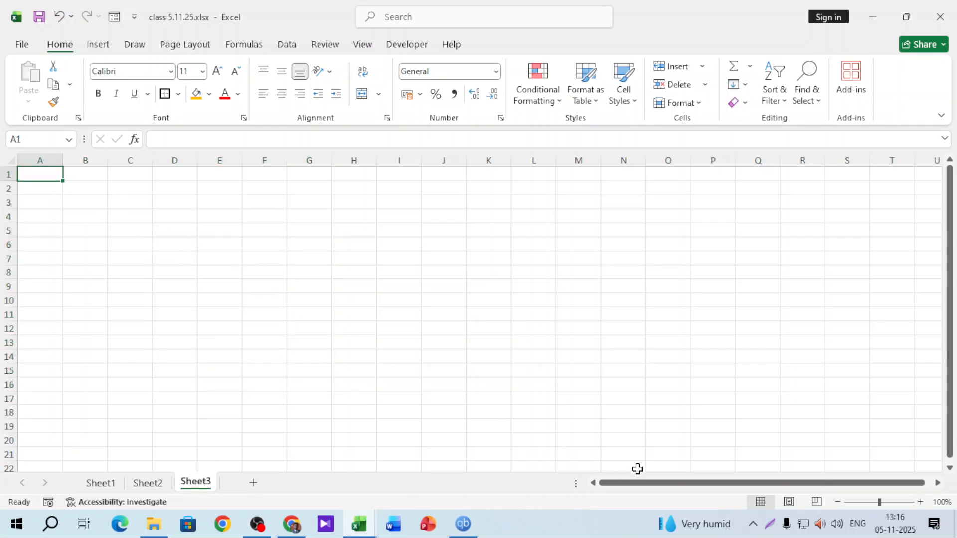
left_click(148, 483)
left_click(101, 483)
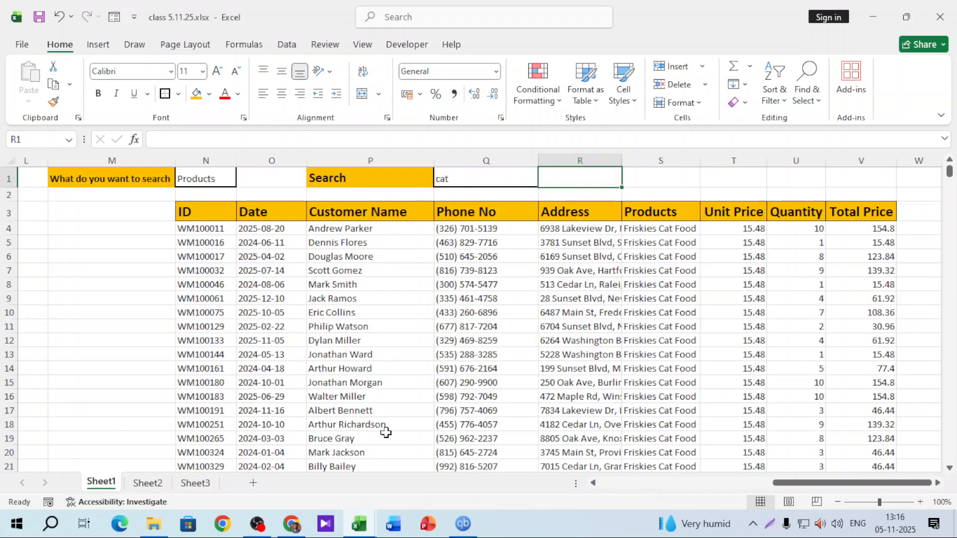
left_click_drag(764, 493, 578, 491)
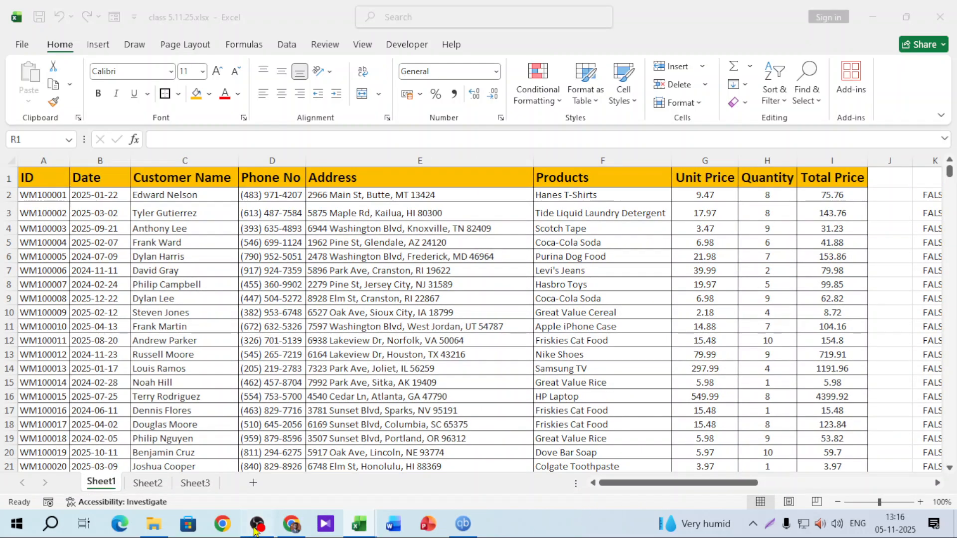